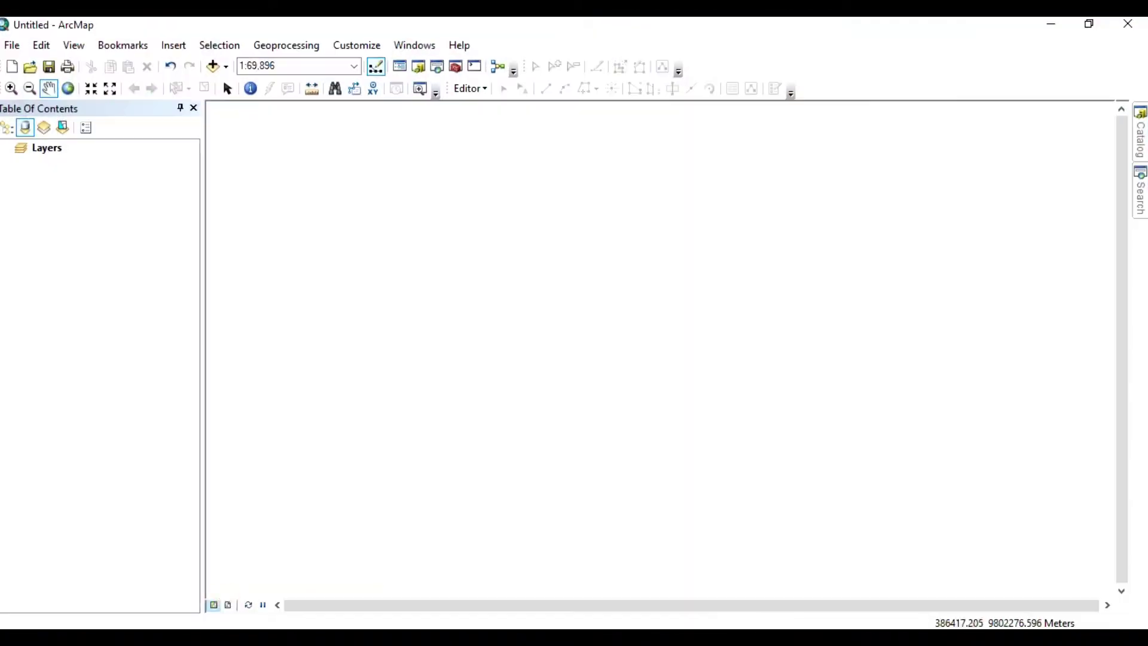
# Step: Start adding XY coordinate data to the empty map as a layer
pyautogui.click(12, 45)
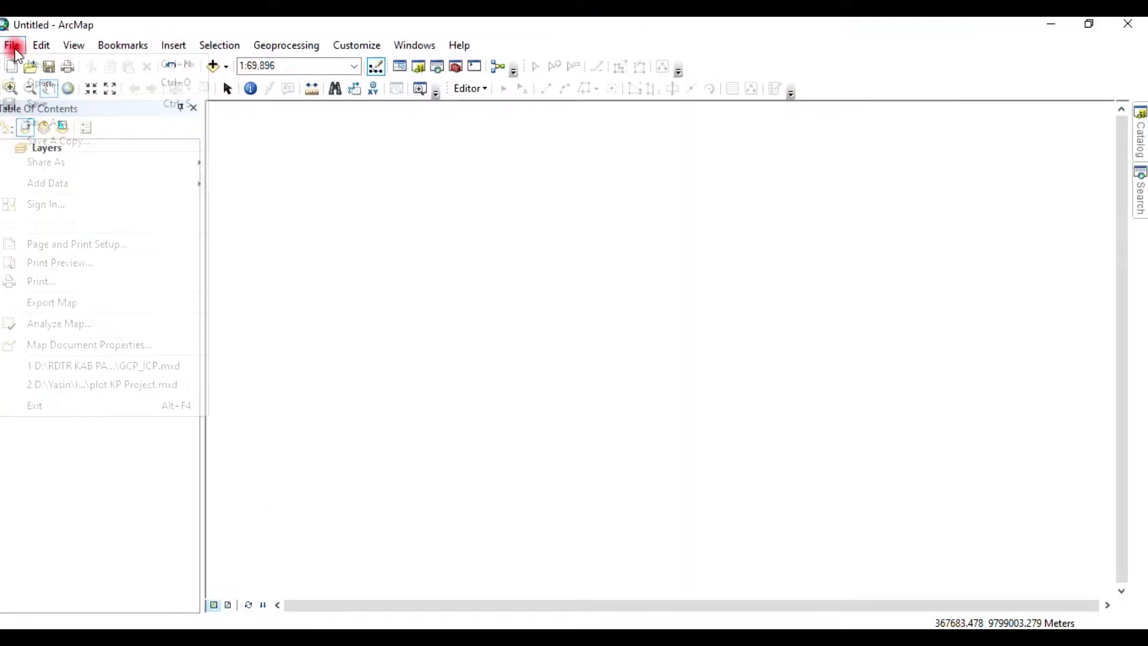
pyautogui.moveTo(84, 186)
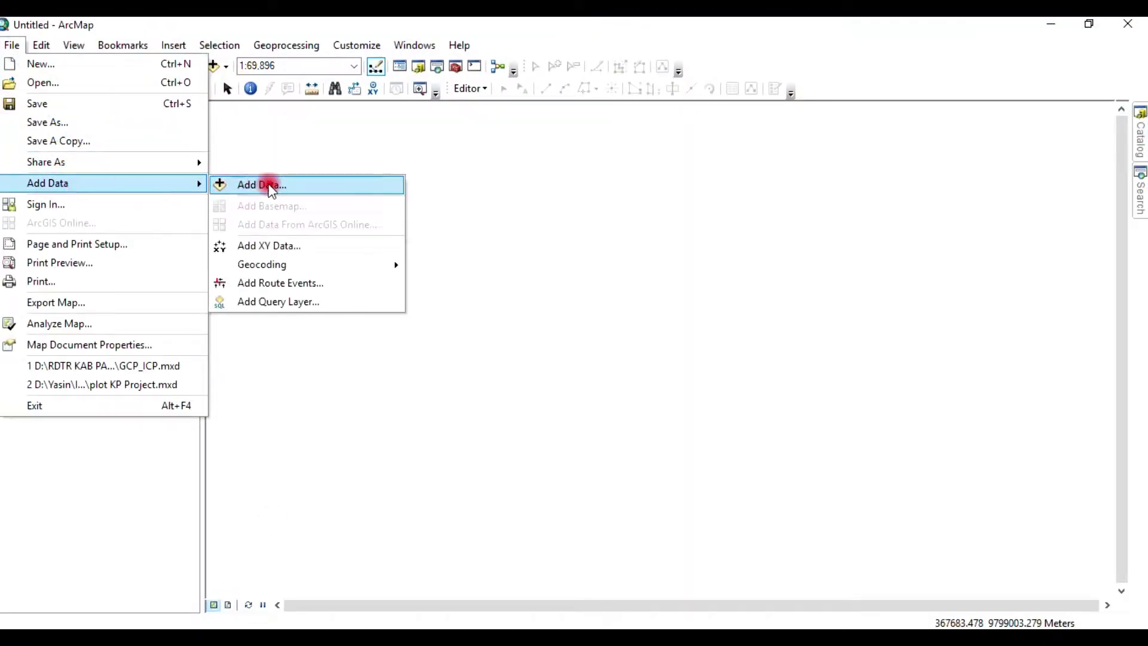
pyautogui.click(266, 245)
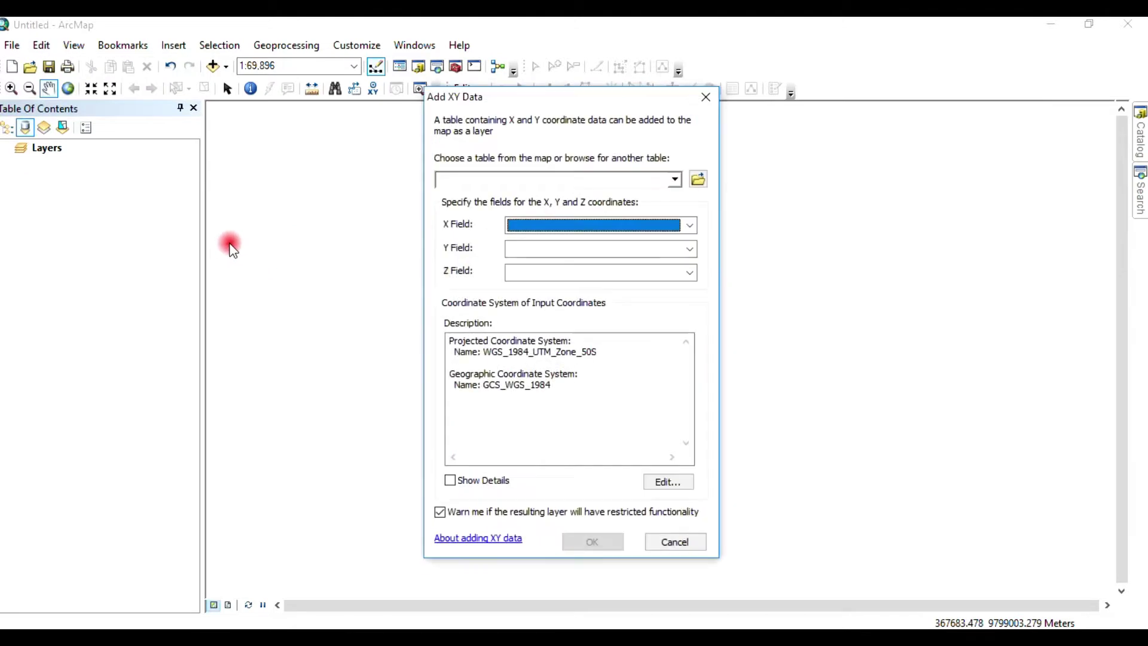
pyautogui.click(698, 179)
pyautogui.click(437, 273)
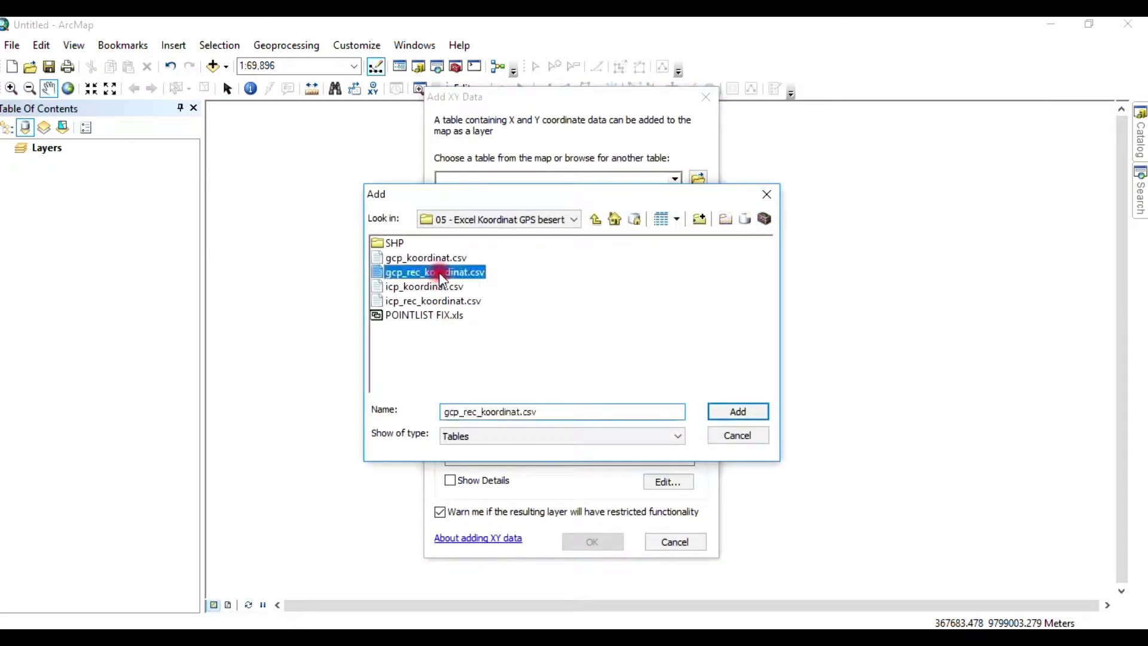
pyautogui.click(731, 414)
pyautogui.click(690, 227)
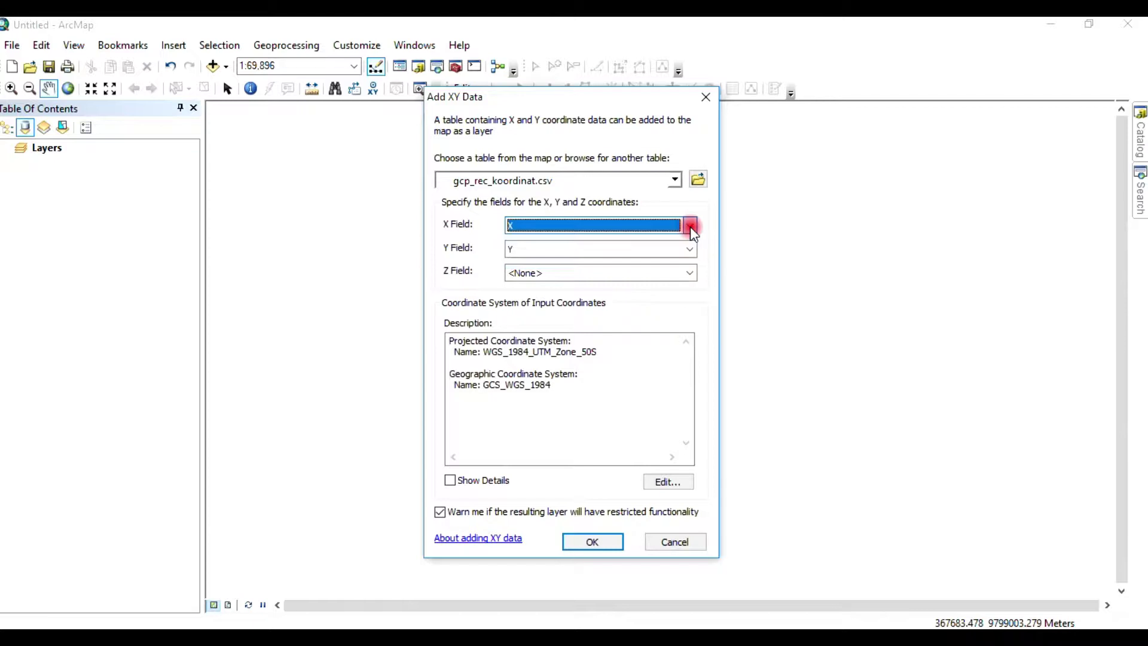
# Step: Plot icp_rec_koordinat.csv as an XY event layer, using Z as the Z field, and accept the missing Object-ID notice
pyautogui.click(698, 180)
pyautogui.click(439, 302)
pyautogui.click(738, 411)
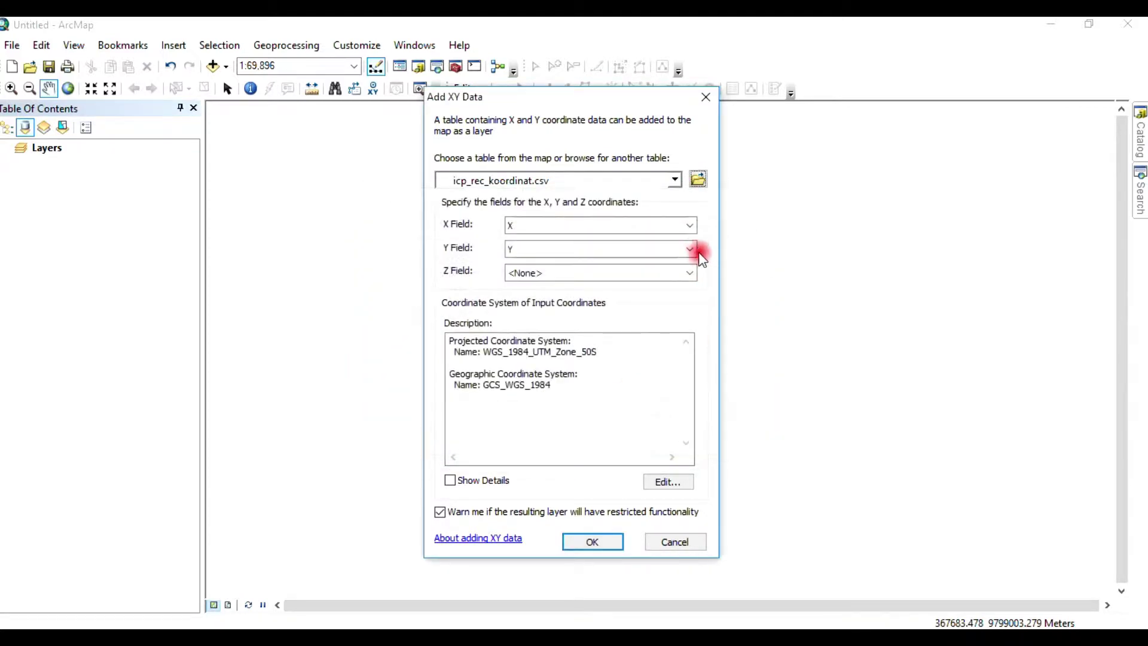
pyautogui.click(689, 273)
pyautogui.click(634, 309)
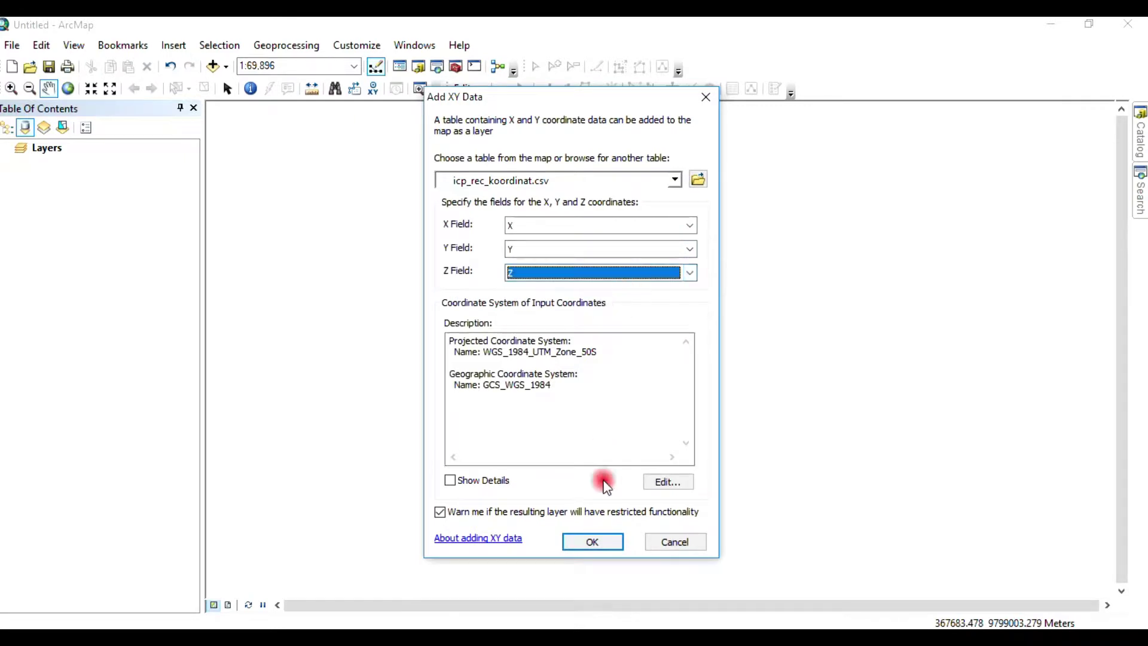
pyautogui.click(584, 379)
pyautogui.doubleClick(594, 390)
pyautogui.click(619, 360)
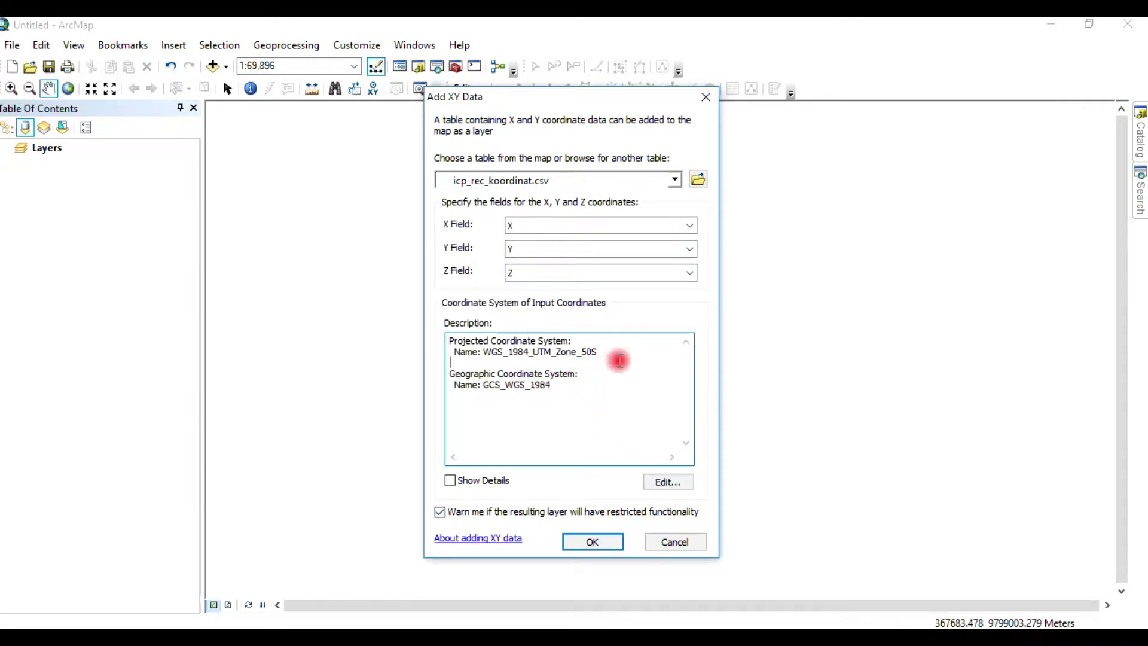
pyautogui.click(611, 542)
pyautogui.click(665, 411)
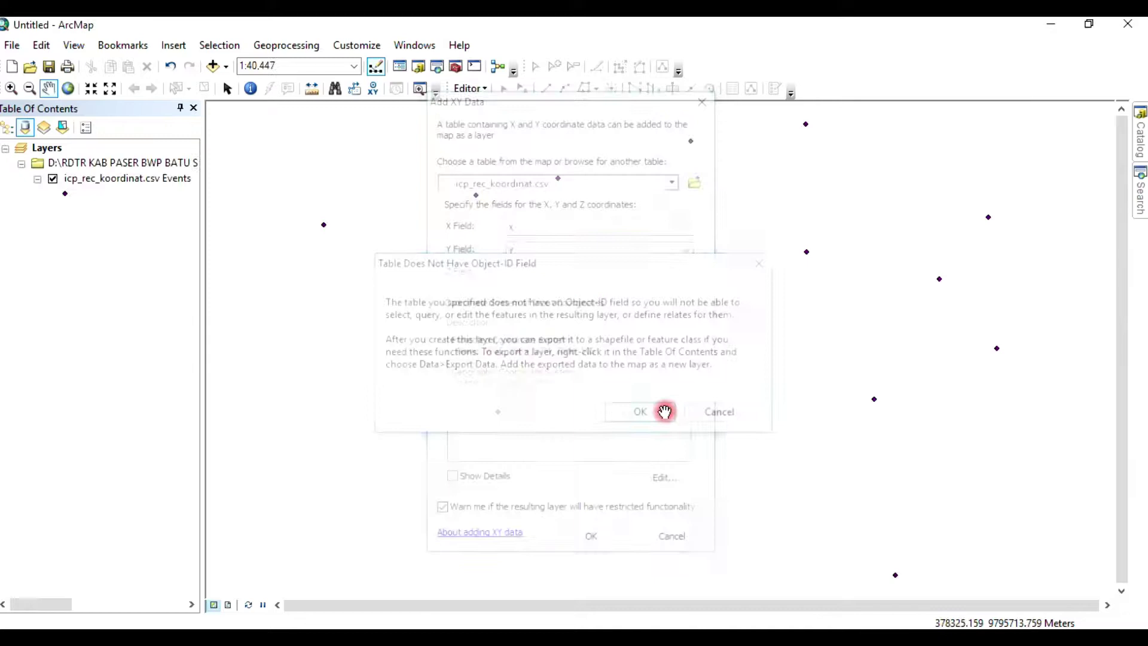
# Step: Export all features of the icp_rec_koordinat.csv Events layer to a shapefile named icp in Data SHP and add it to the map
pyautogui.click(145, 250)
pyautogui.rightClick(115, 179)
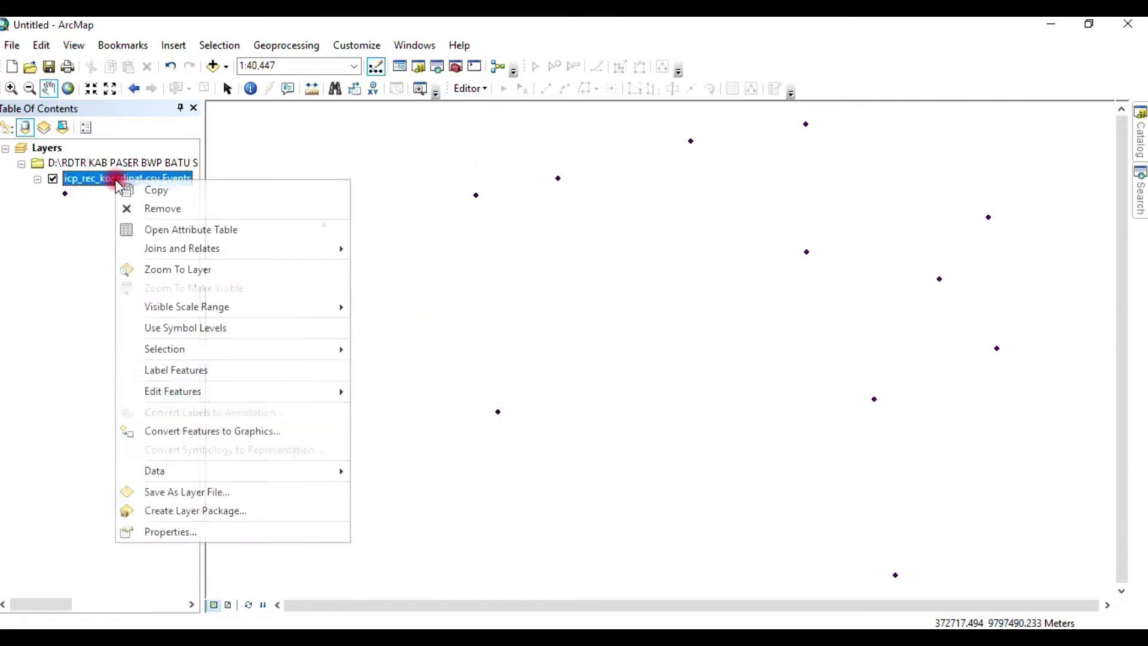
pyautogui.moveTo(218, 470)
pyautogui.click(412, 496)
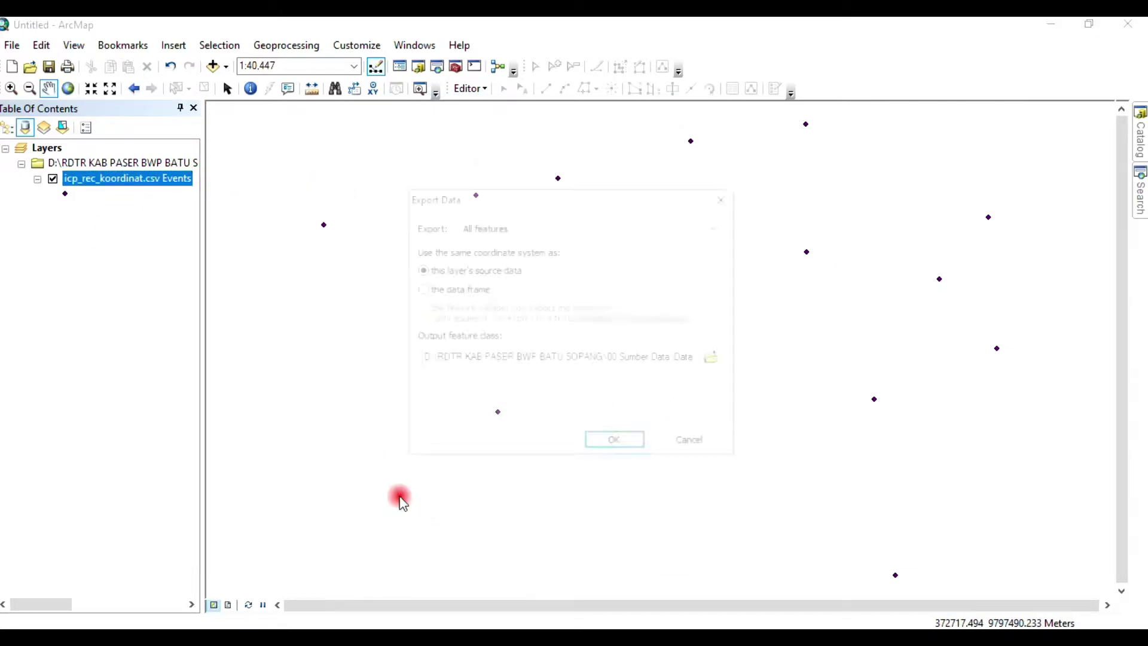
pyautogui.click(716, 360)
pyautogui.doubleClick(423, 248)
pyautogui.doubleClick(537, 411)
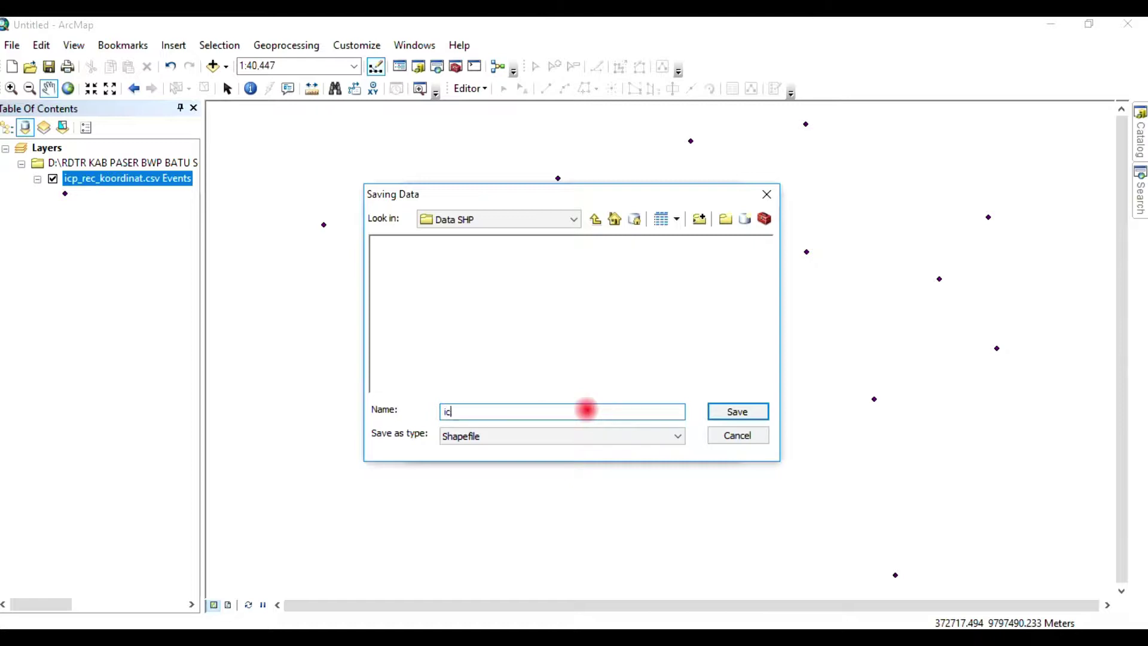
pyautogui.write('icp')
pyautogui.press('Return')
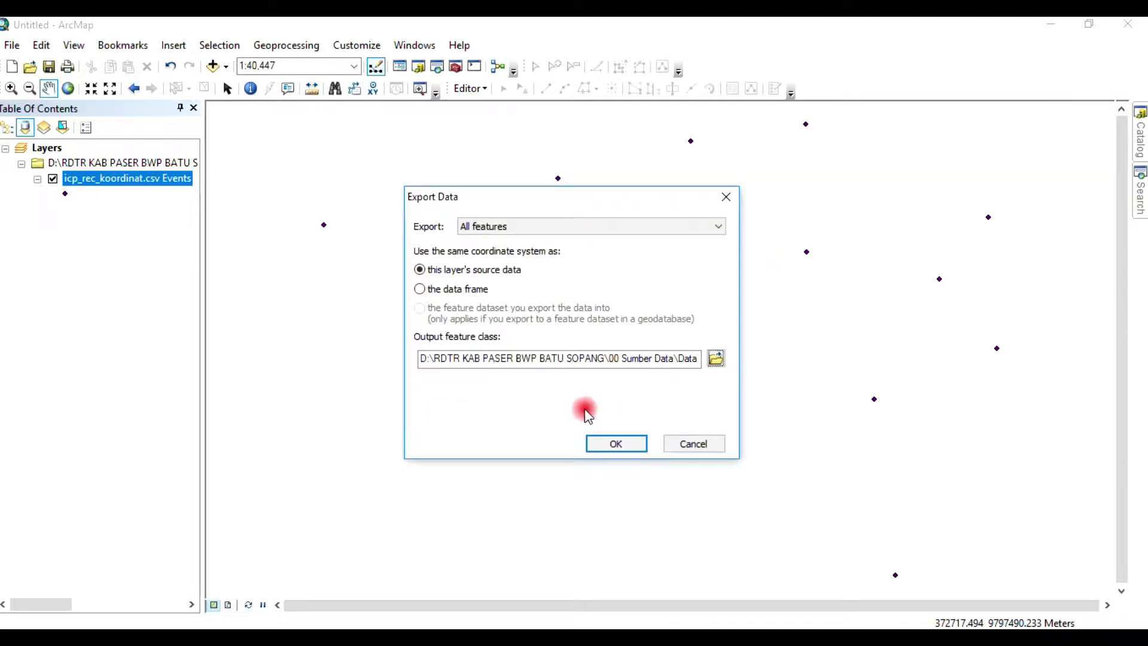
pyautogui.click(615, 442)
pyautogui.click(611, 392)
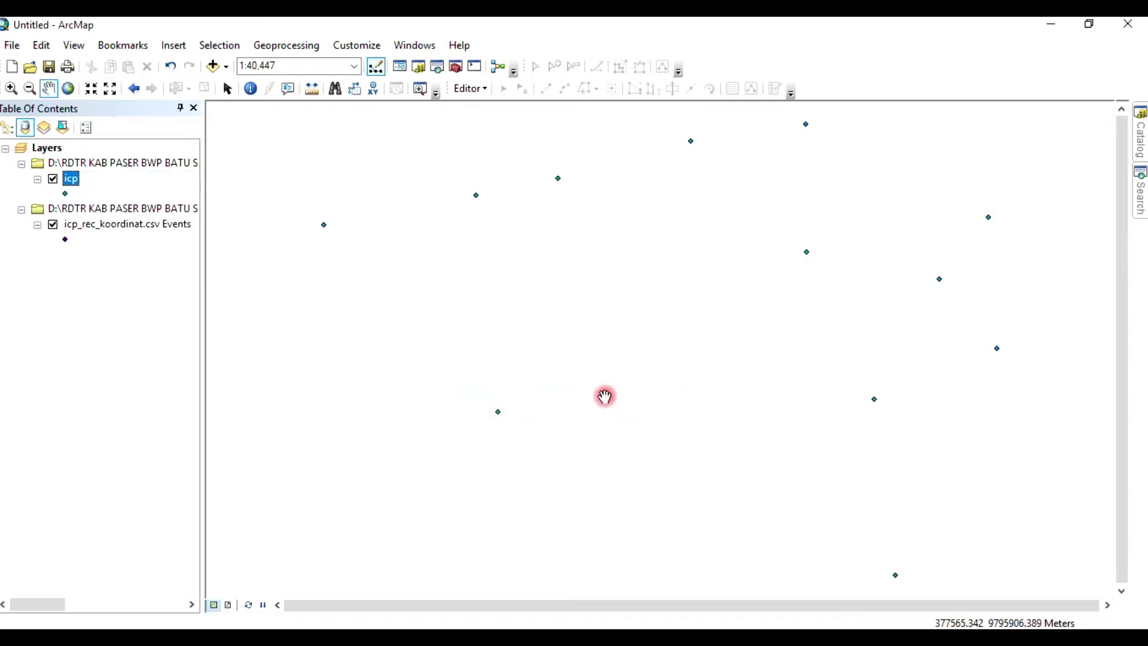
# Step: Remove the icp_rec_koordinat.csv Events group from the map and turn on labels for the icp layer
pyautogui.rightClick(96, 210)
pyautogui.click(109, 224)
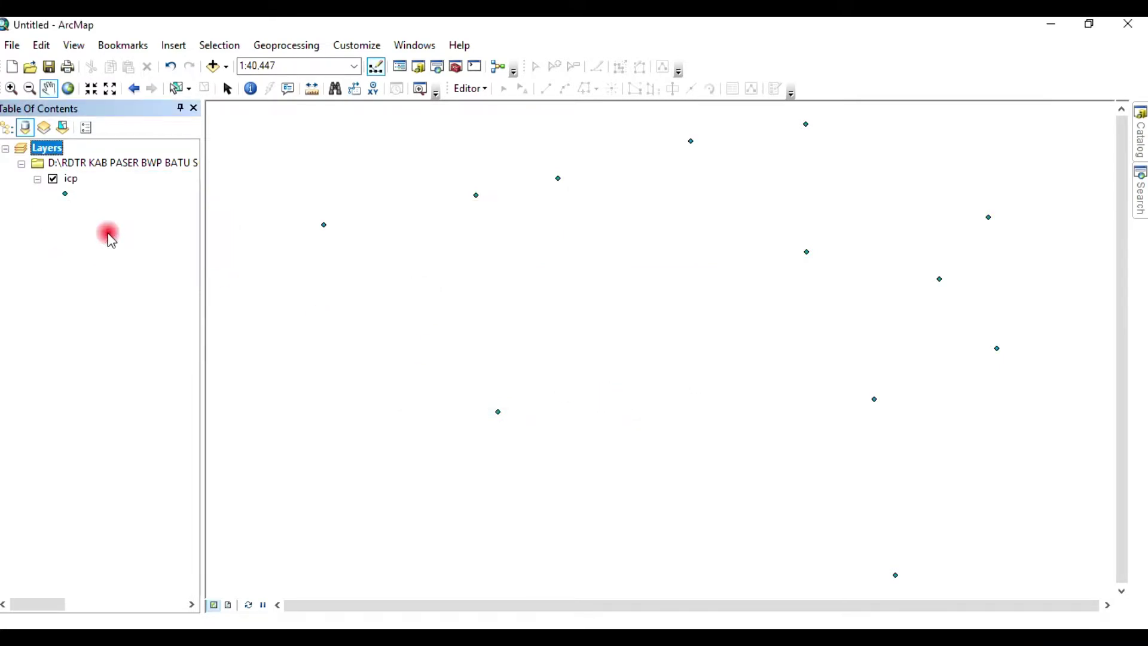
pyautogui.rightClick(73, 181)
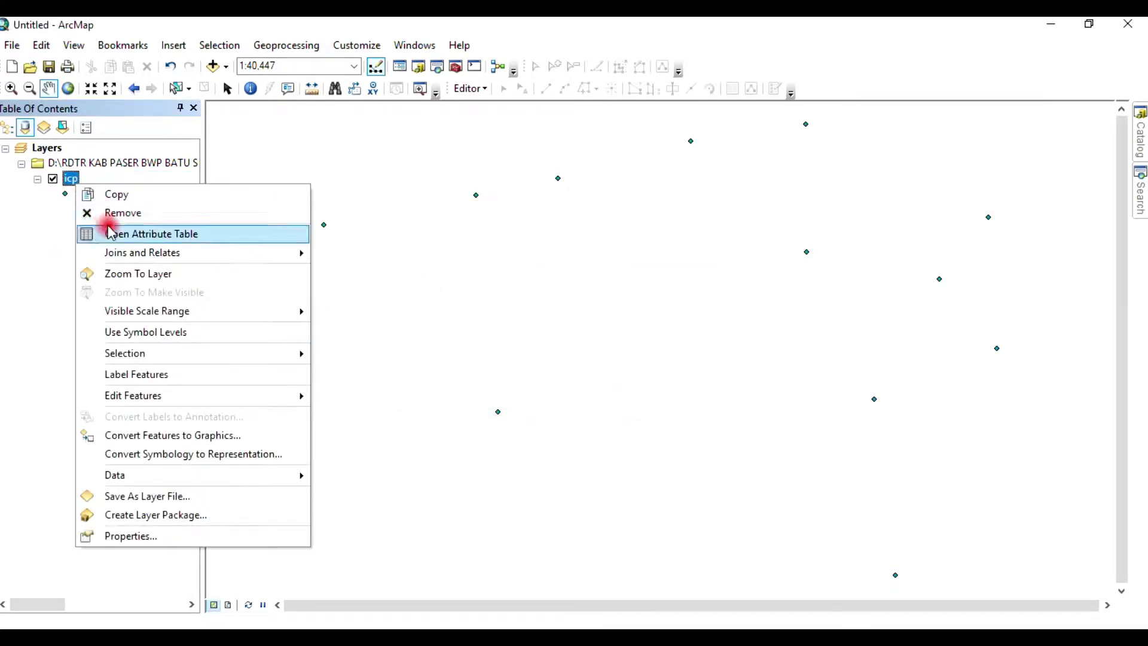
pyautogui.click(123, 374)
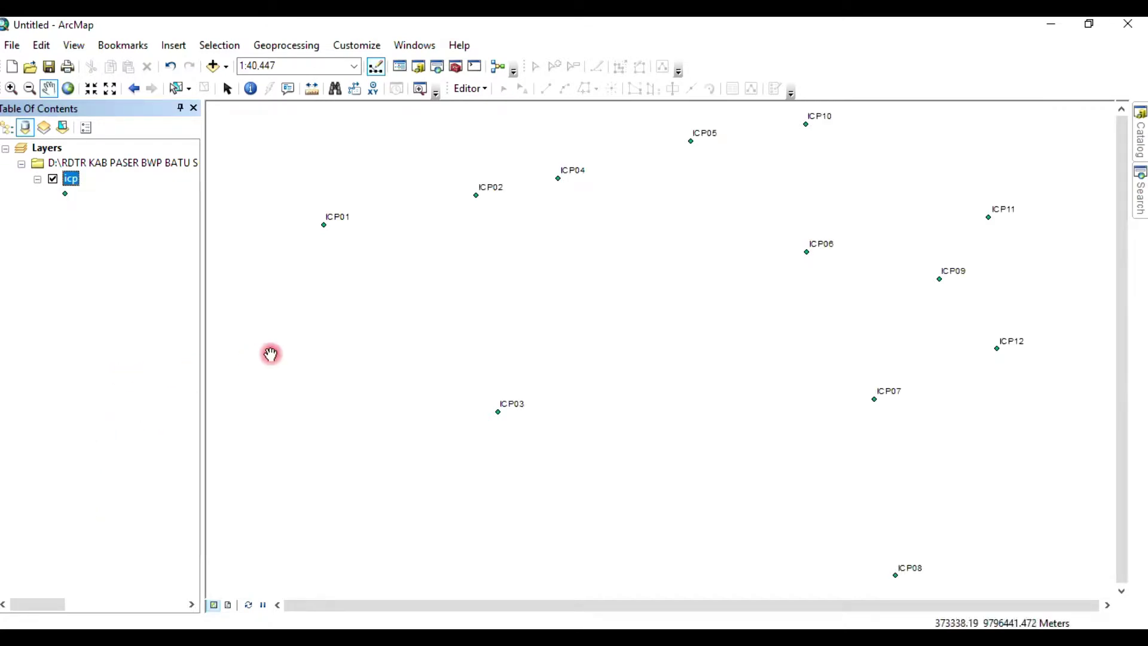
pyautogui.moveTo(695, 285); pyautogui.dragTo(646, 316)
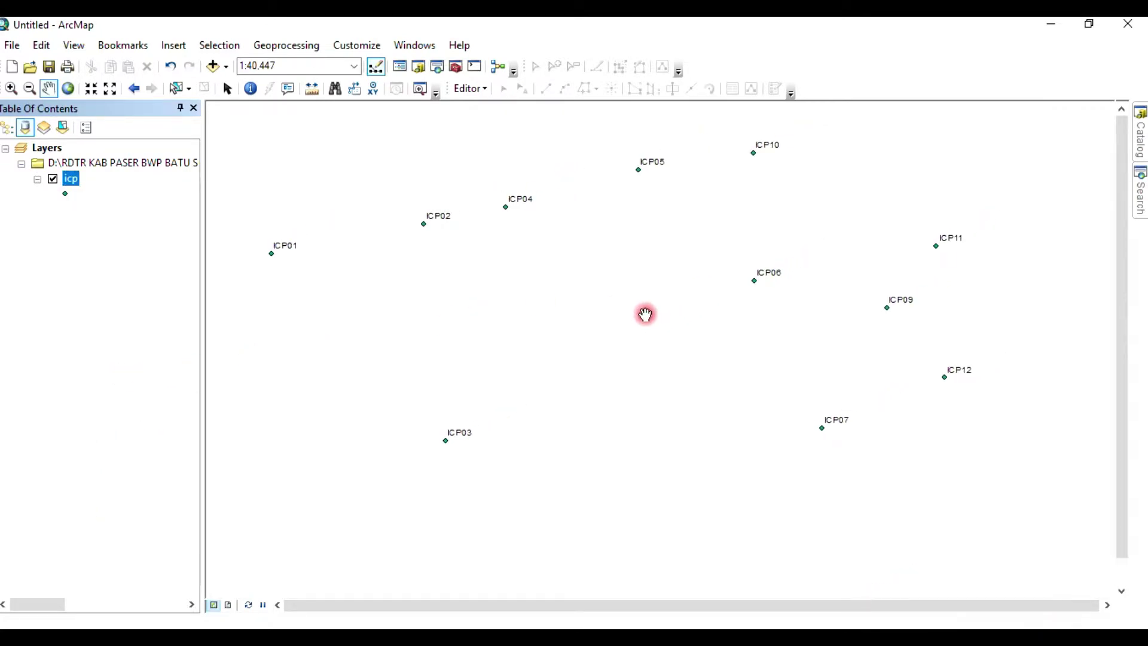
pyautogui.scroll(-2, 643, 315)
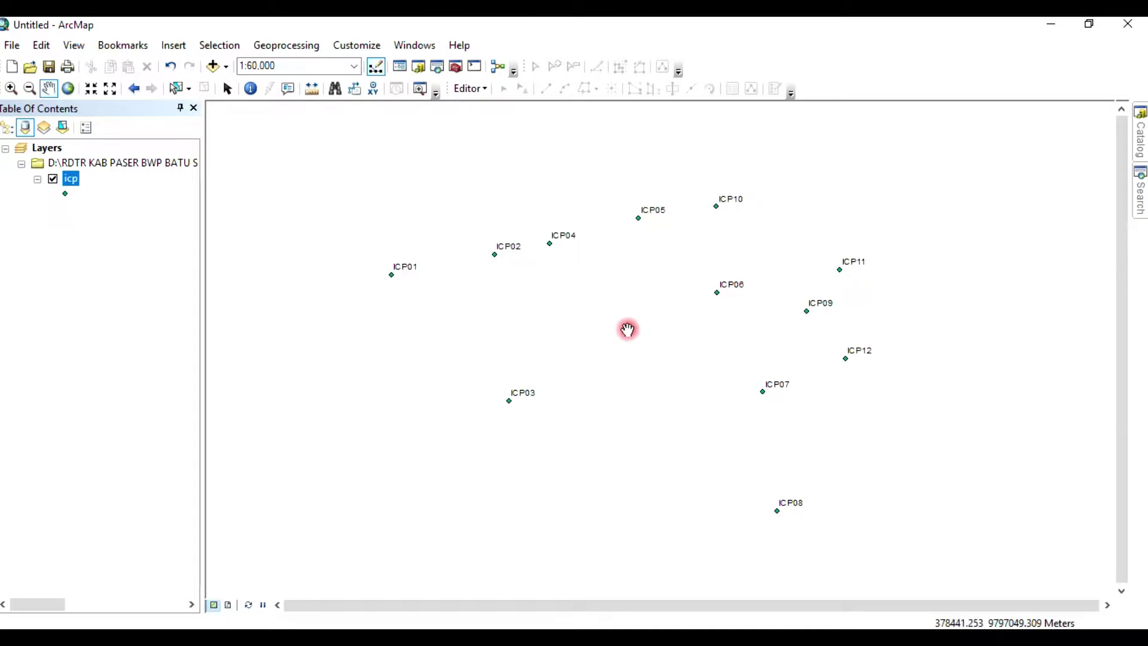
pyautogui.moveTo(612, 308); pyautogui.dragTo(600, 293)
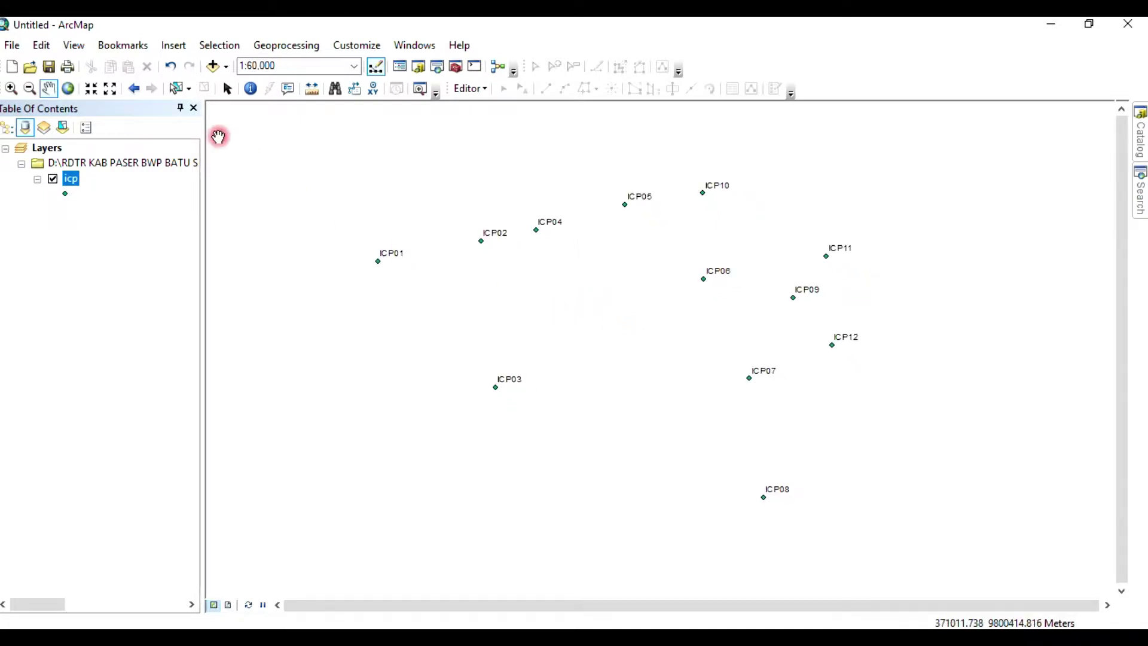
# Step: Add the orthoimage Ortho_RDTR.pix from the Data Terkoreksi folder to the map
pyautogui.click(214, 66)
pyautogui.click(596, 220)
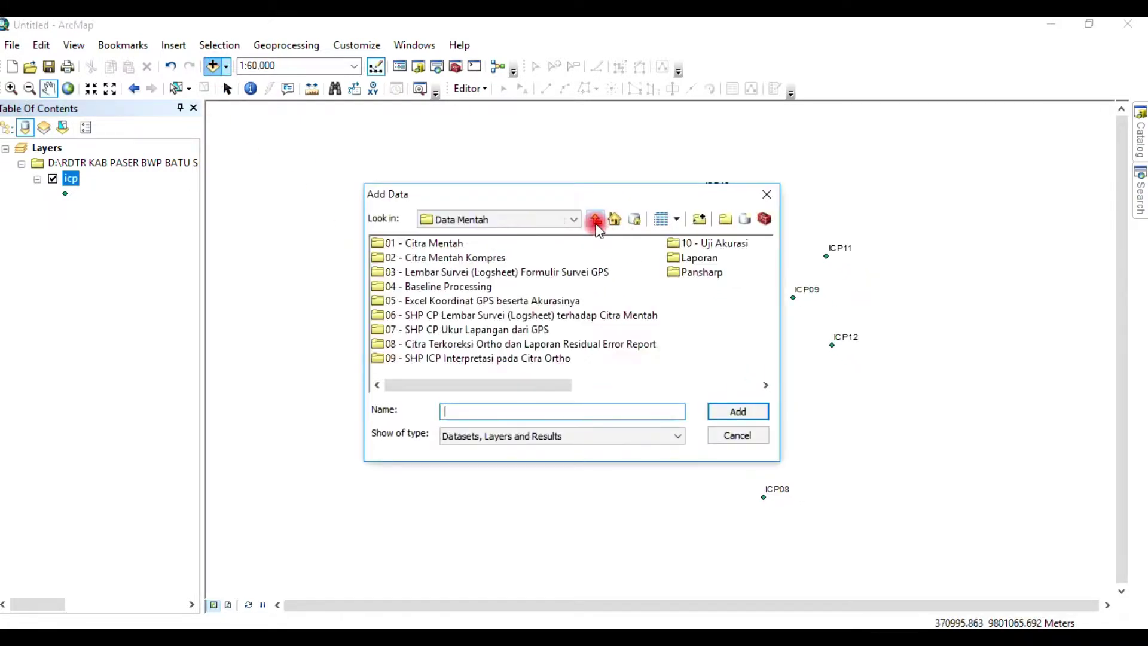
pyautogui.doubleClick(440, 243)
pyautogui.doubleClick(479, 242)
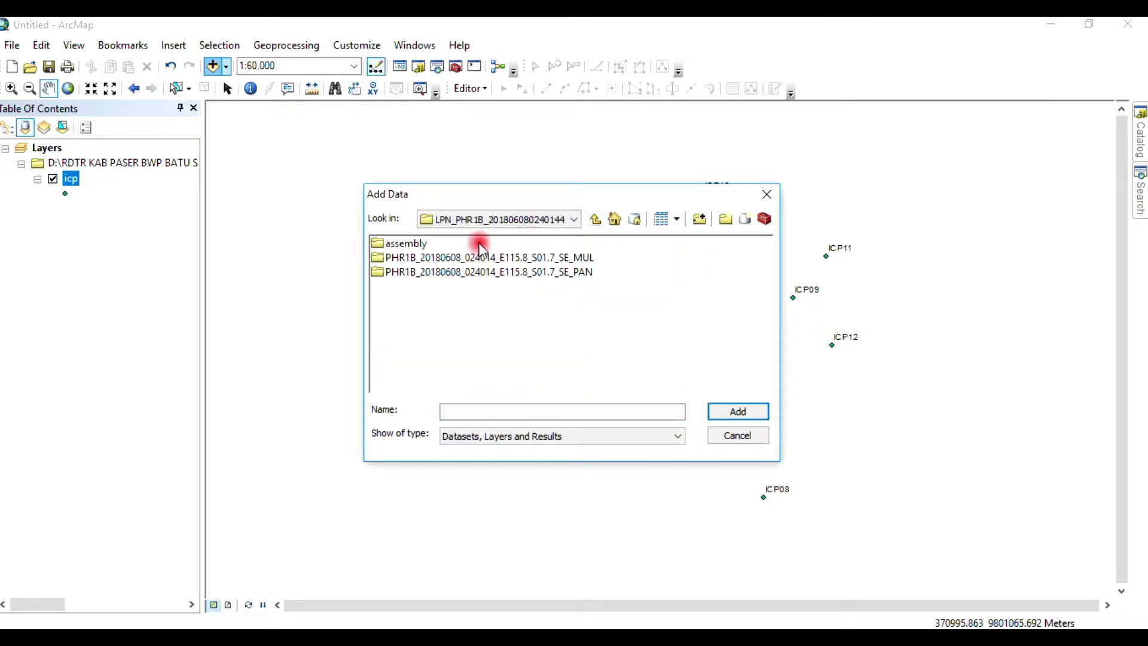
pyautogui.click(596, 220)
pyautogui.click(596, 220)
pyautogui.click(597, 220)
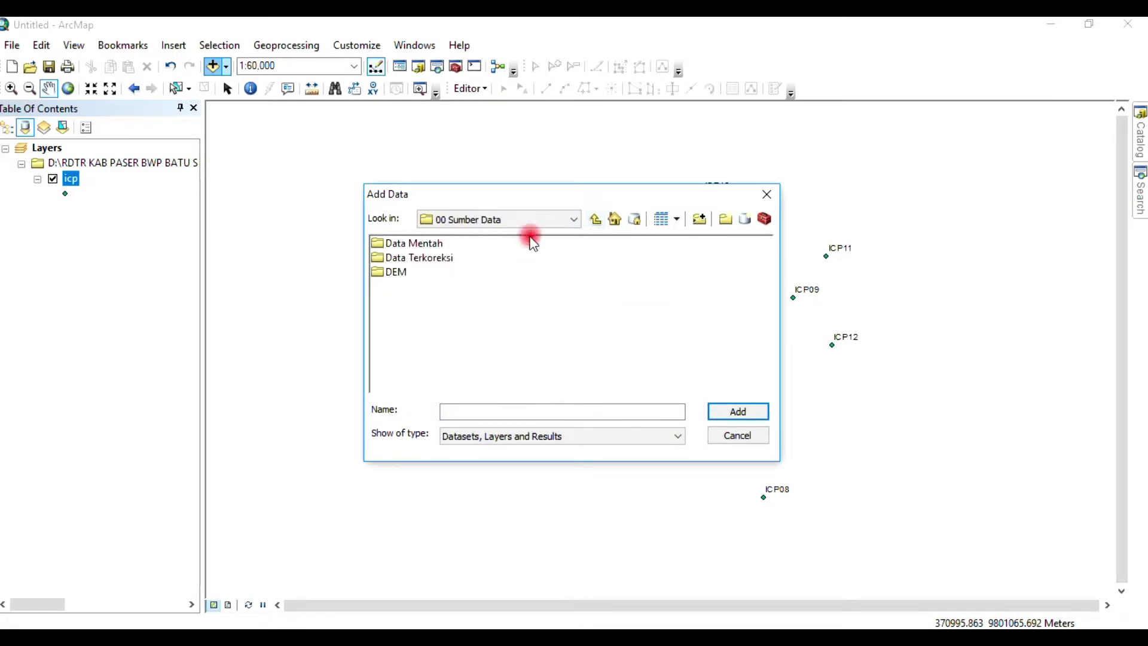
pyautogui.doubleClick(441, 259)
pyautogui.click(448, 288)
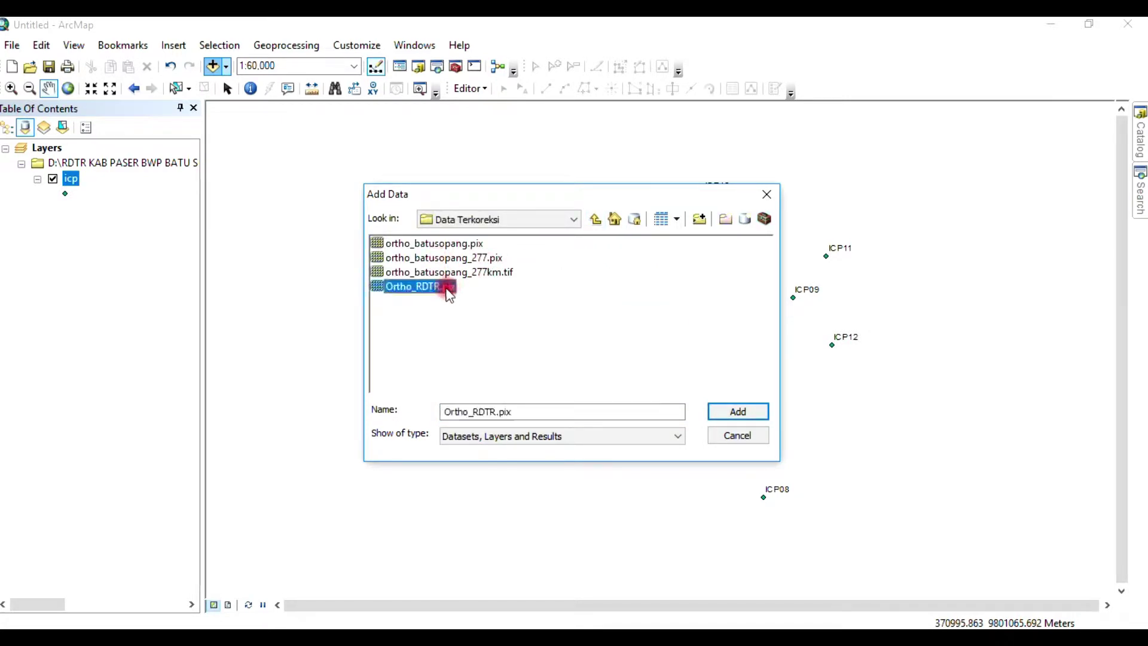
pyautogui.click(710, 412)
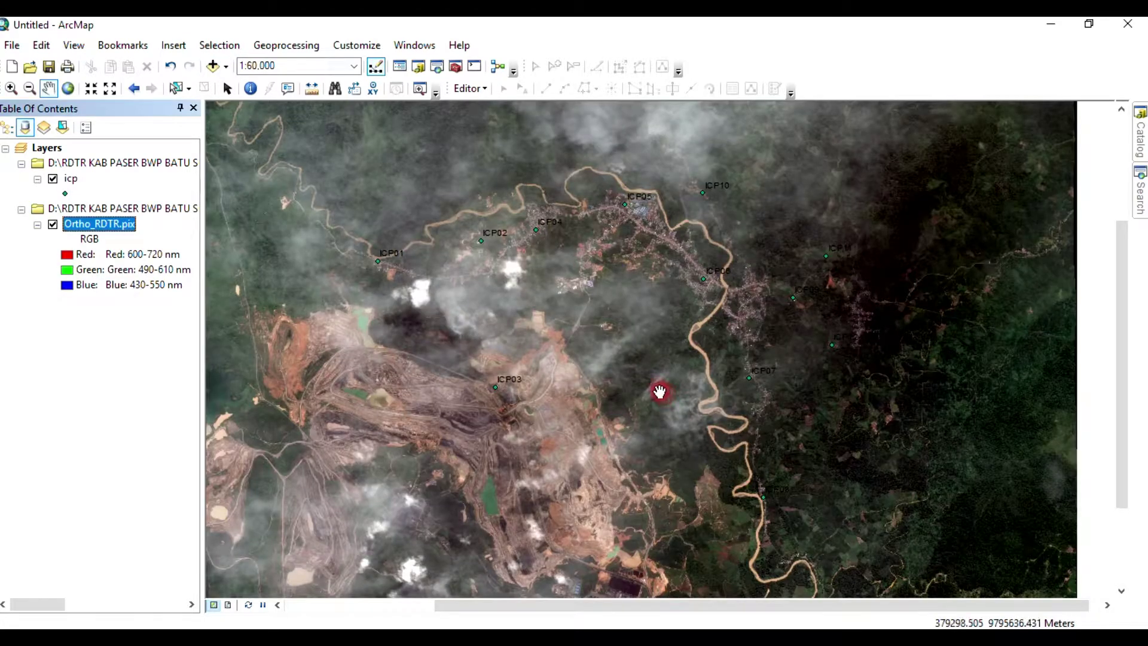
# Step: Change the label text colour of the icp layer to pink and apply it
pyautogui.click(71, 179)
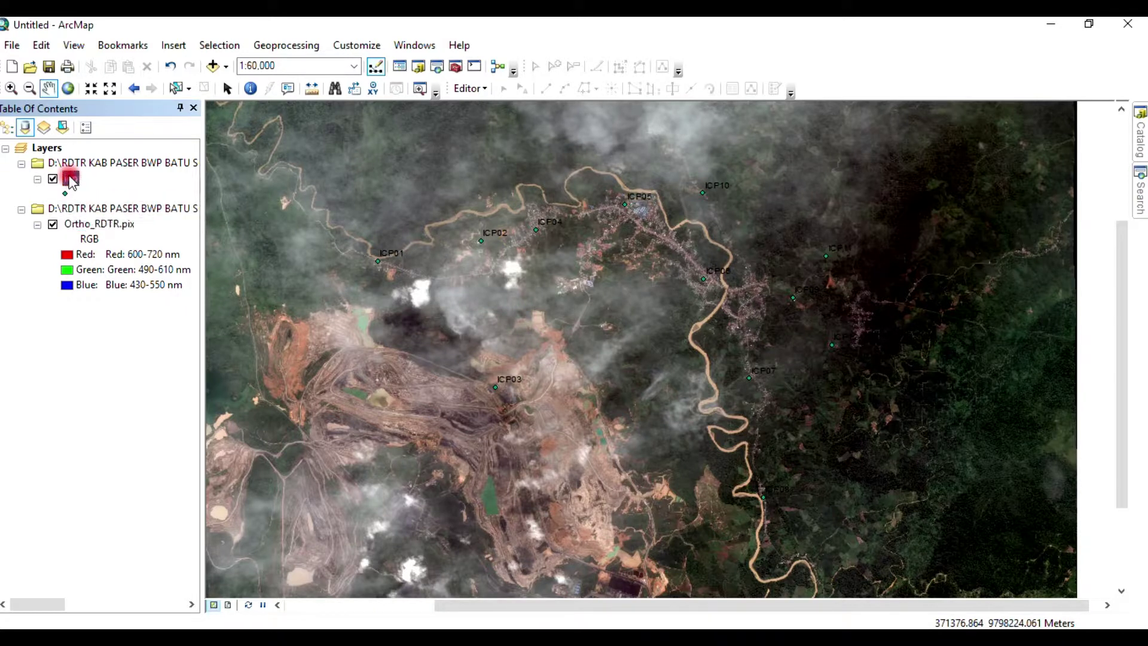
pyautogui.rightClick(71, 179)
pyautogui.click(277, 532)
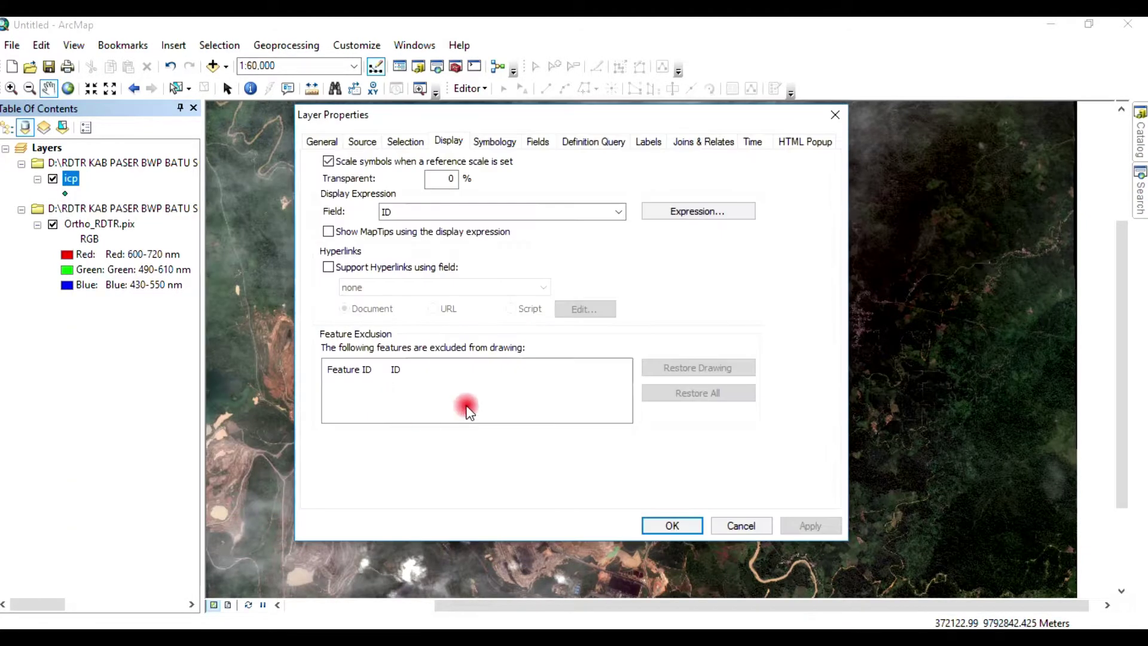
pyautogui.click(647, 143)
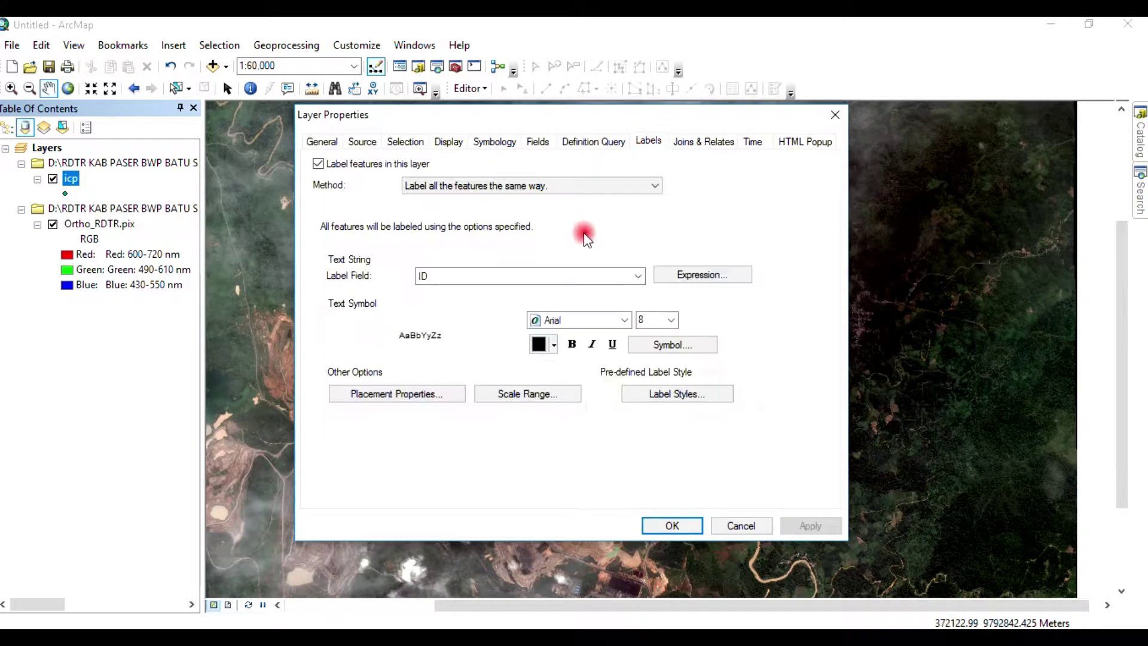
pyautogui.click(553, 351)
pyautogui.click(550, 393)
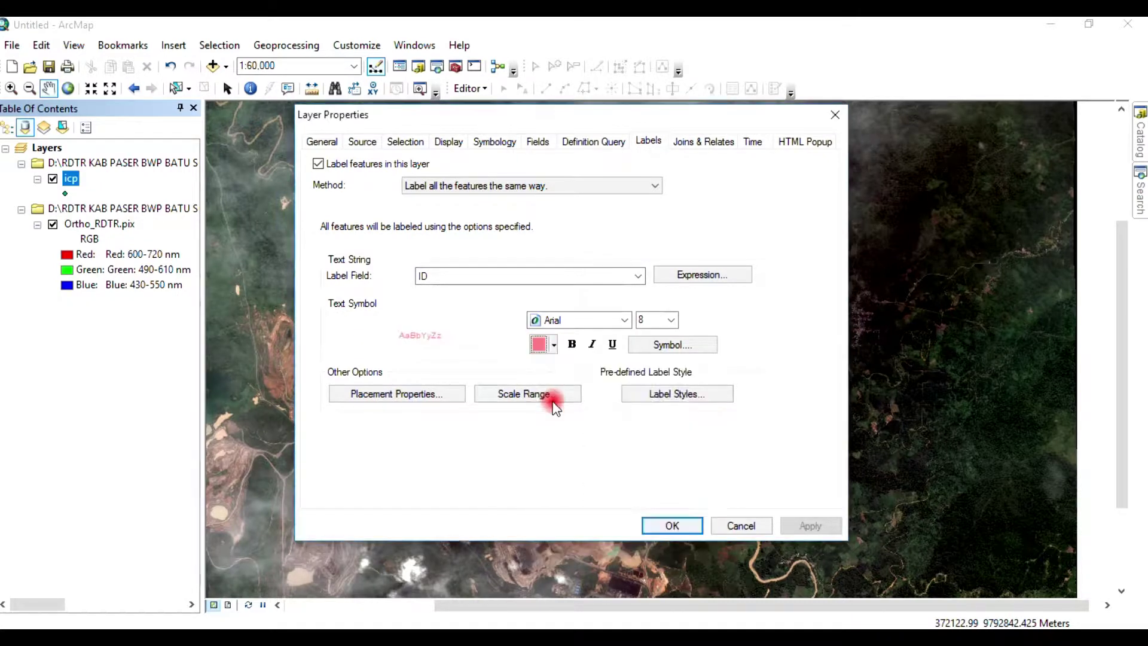
pyautogui.click(810, 527)
pyautogui.click(672, 524)
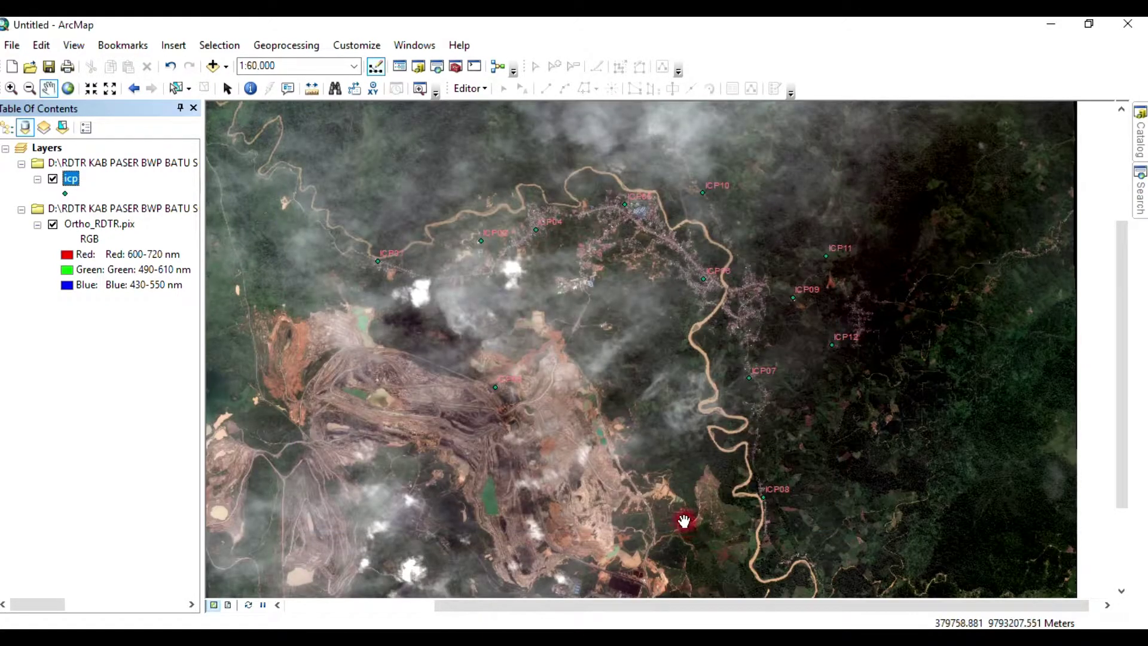
# Step: Examine closely where the ICP01 point falls relative to the corner of the green sports court on the orthoimage
pyautogui.scroll(-2, 378, 274)
pyautogui.scroll(5, 378, 274)
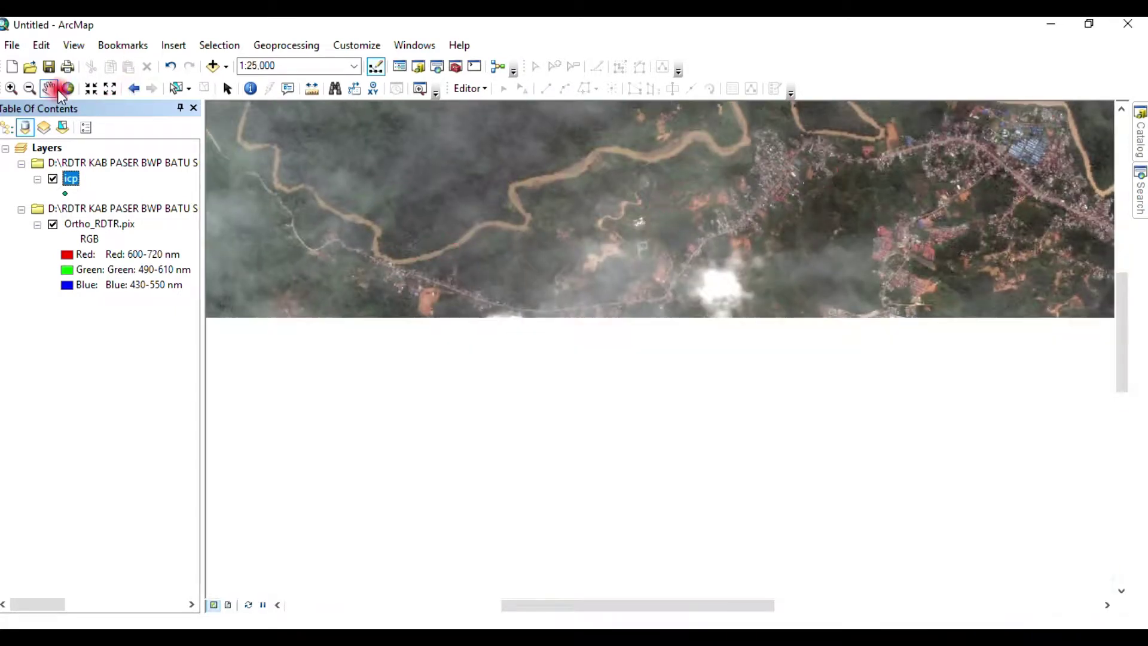
pyautogui.click(11, 89)
pyautogui.moveTo(357, 231); pyautogui.dragTo(428, 295)
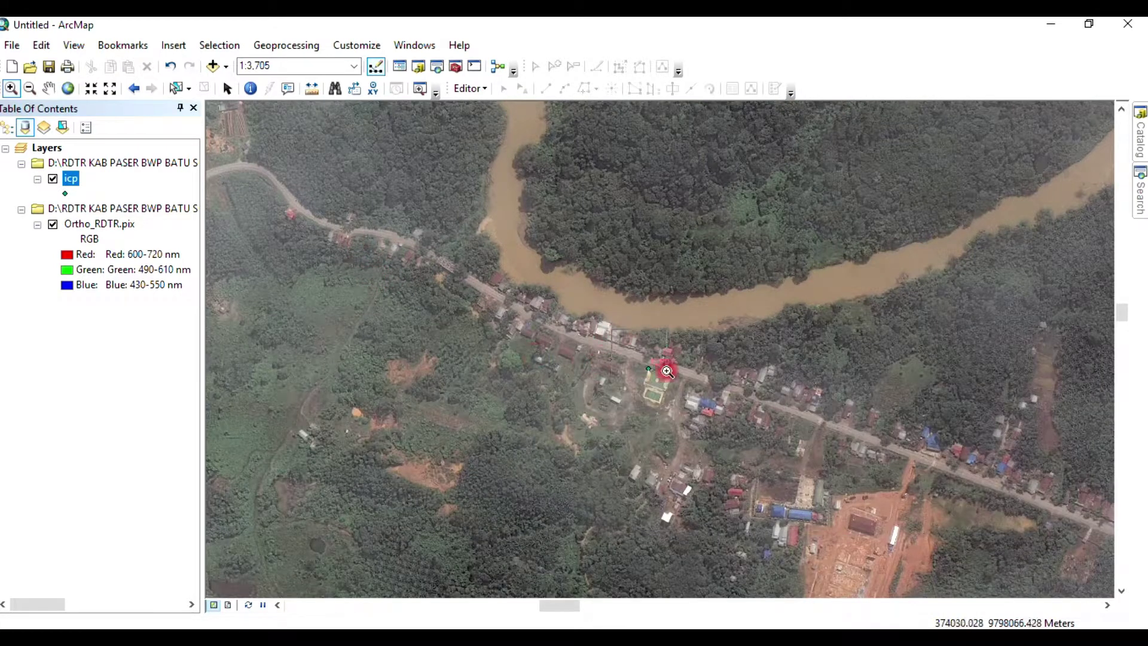
pyautogui.click(698, 392)
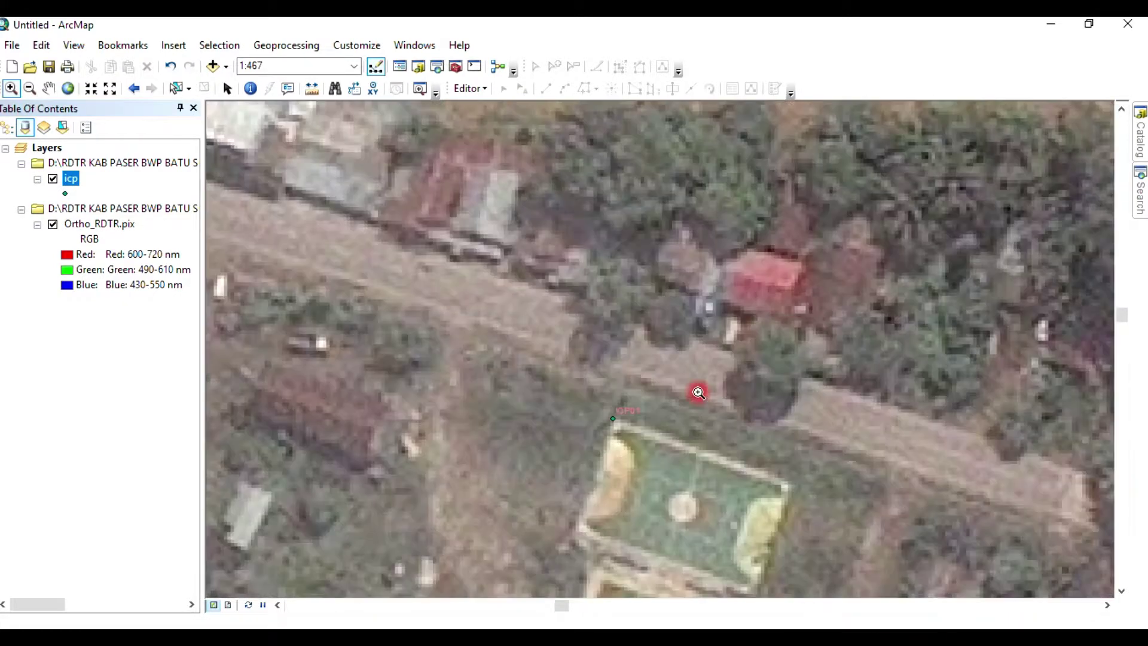
pyautogui.moveTo(668, 442); pyautogui.dragTo(568, 307)
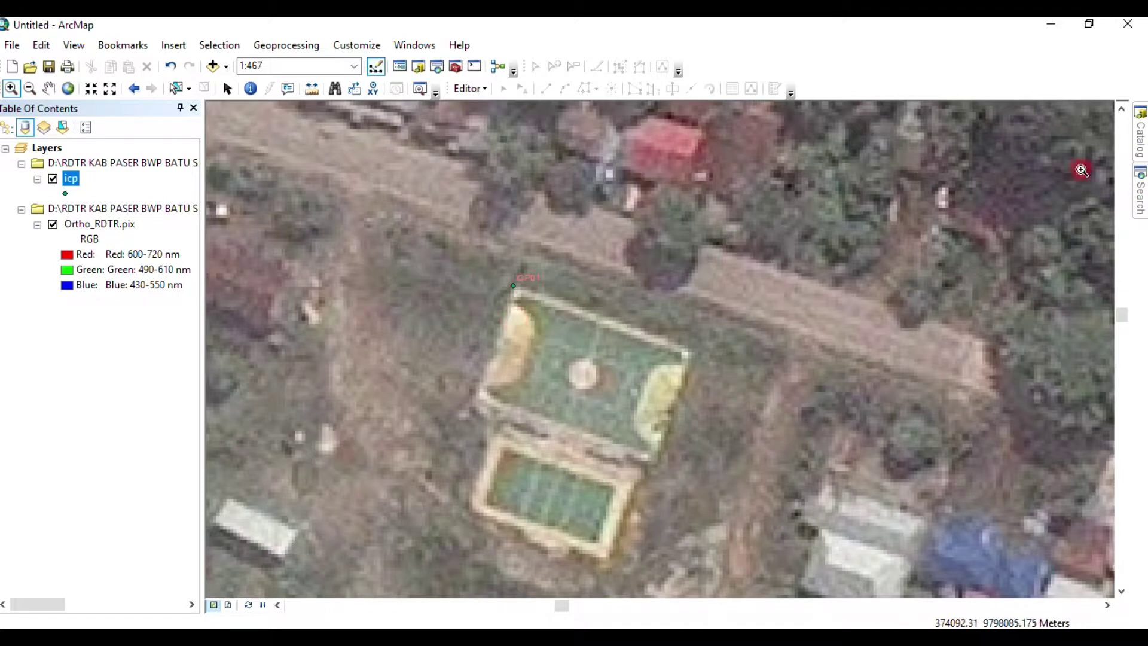
# Step: Start a new point shapefile named icp_aktual in the Data SHP folder under 05 - Excel Koordinat GPS
pyautogui.click(1140, 135)
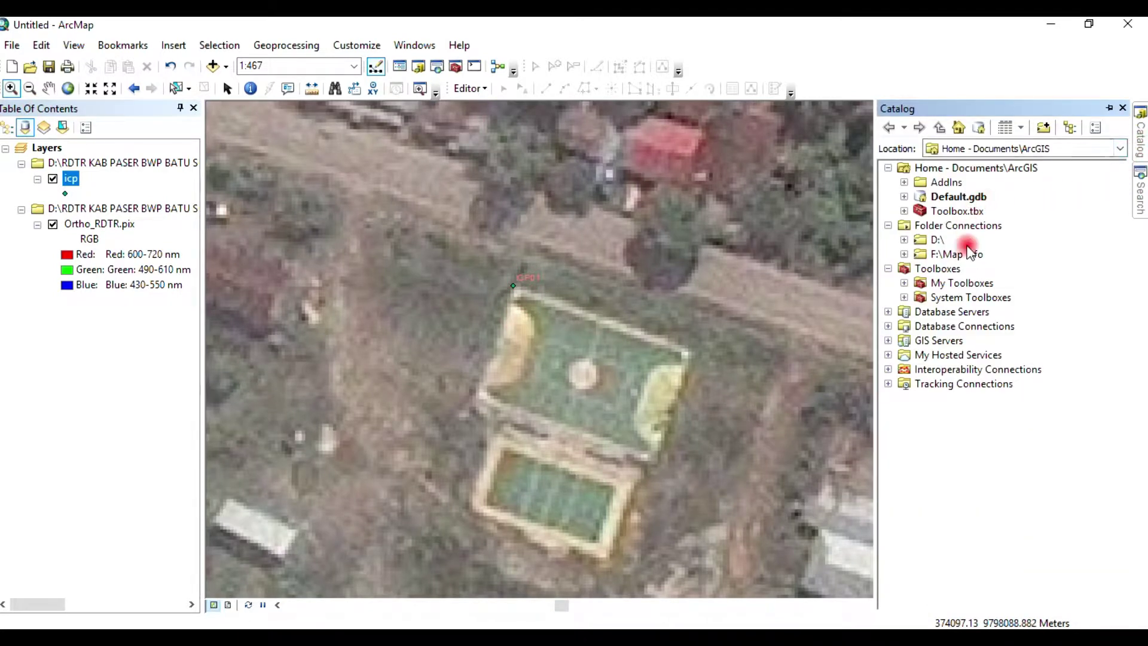
pyautogui.click(904, 240)
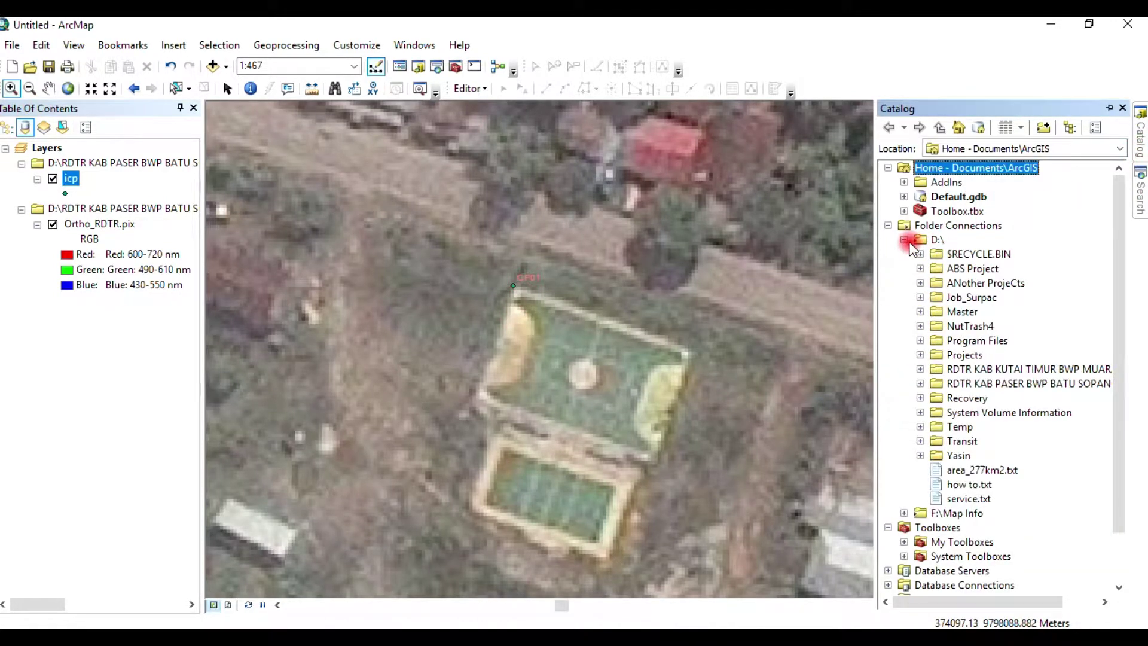
pyautogui.click(920, 384)
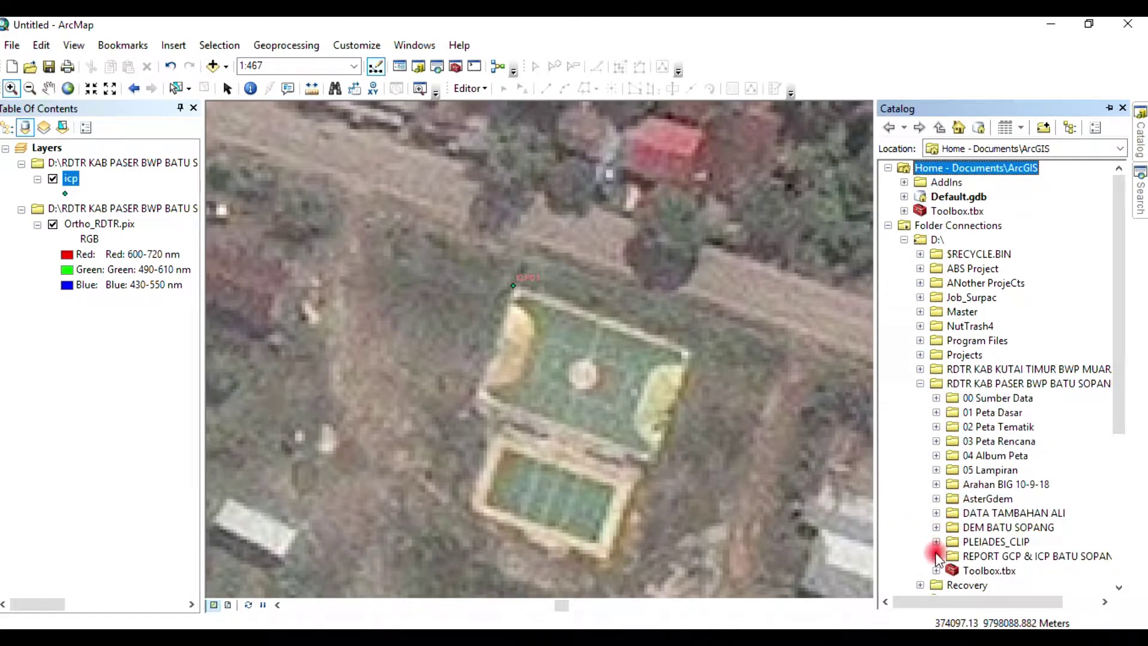
pyautogui.click(936, 398)
pyautogui.click(953, 413)
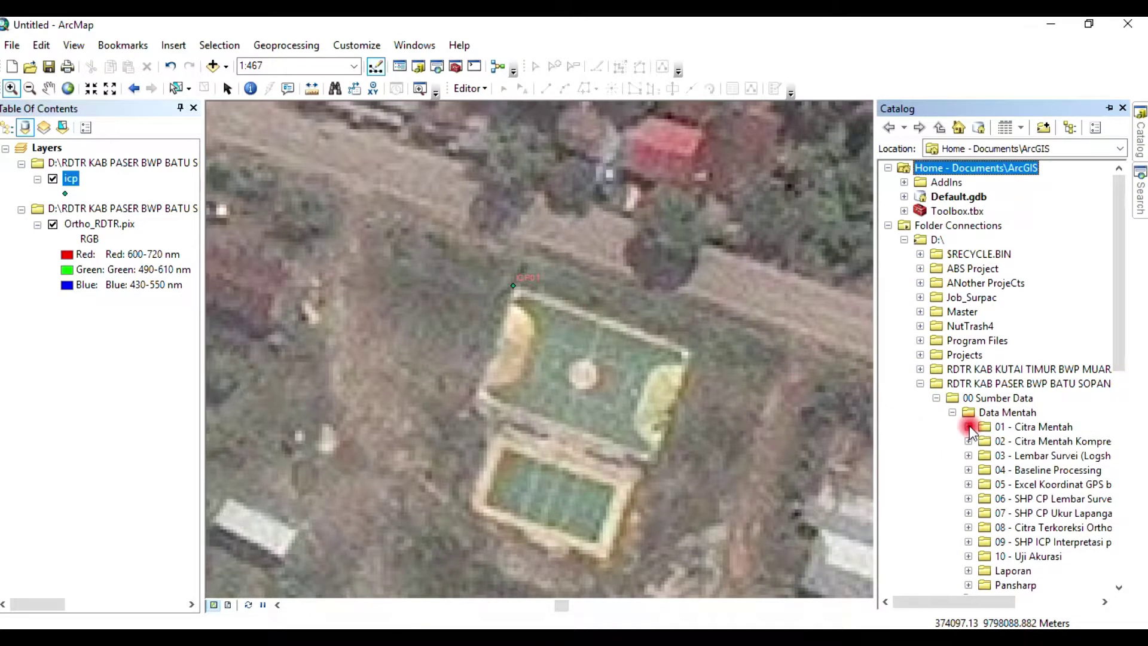
pyautogui.click(970, 485)
pyautogui.click(984, 485)
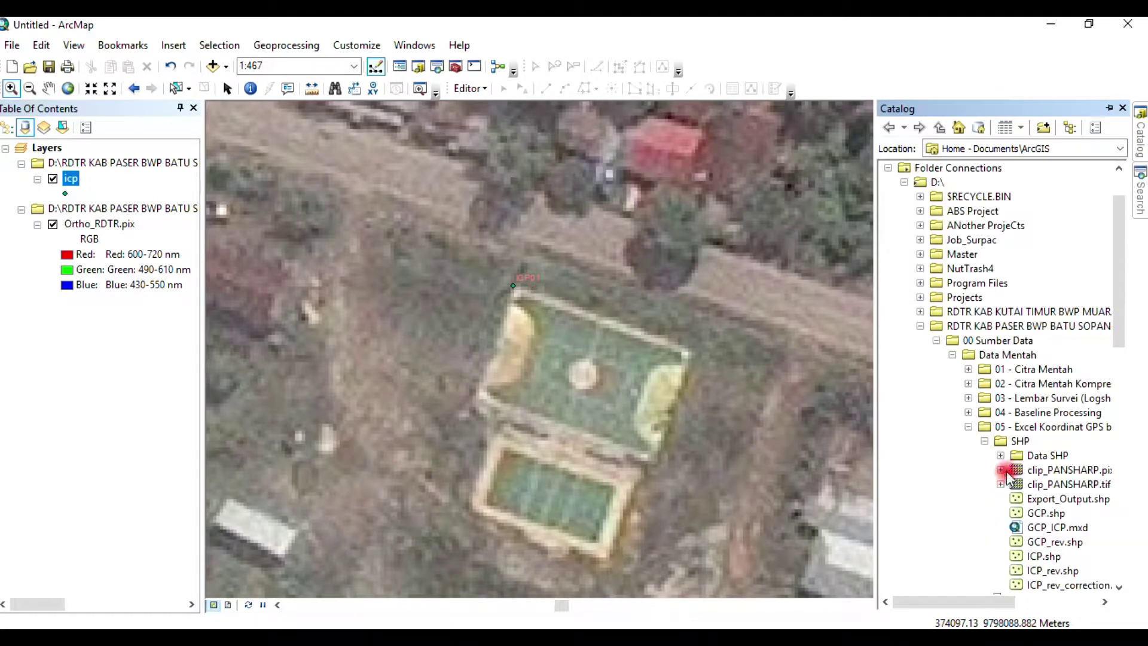
pyautogui.click(1001, 457)
pyautogui.rightClick(1011, 456)
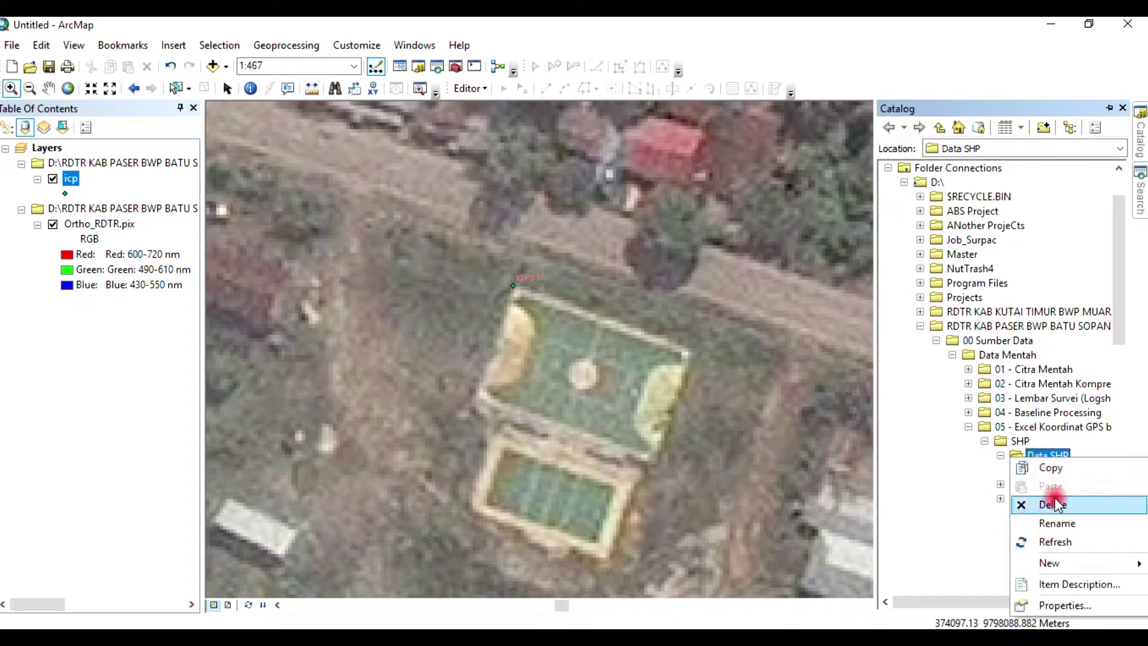
pyautogui.moveTo(1068, 564)
pyautogui.click(940, 483)
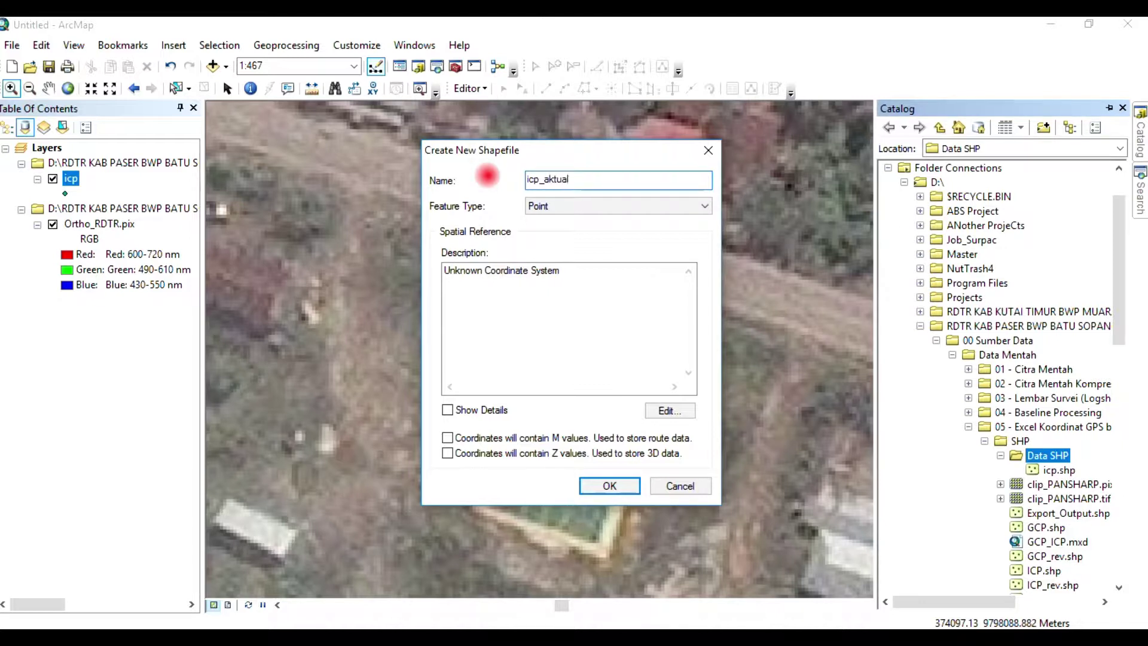
# Step: Assign the WGS 1984 UTM Zone 50S projected coordinate system to the new shapefile and create it
pyautogui.click(663, 410)
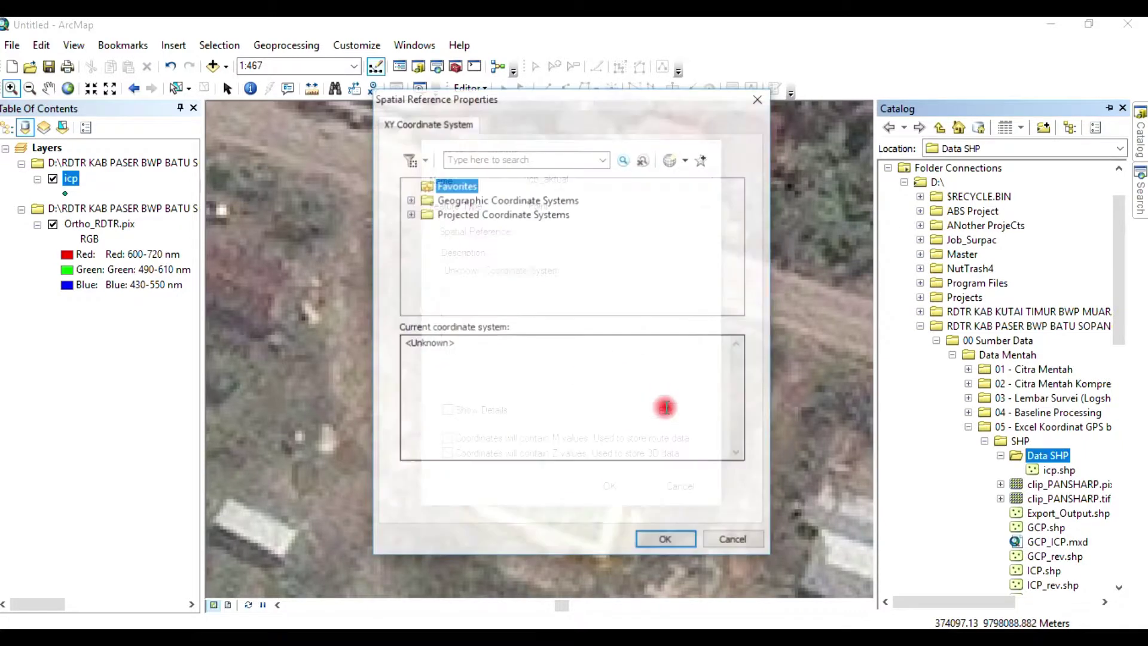
pyautogui.click(409, 214)
pyautogui.scroll(-1, 448, 273)
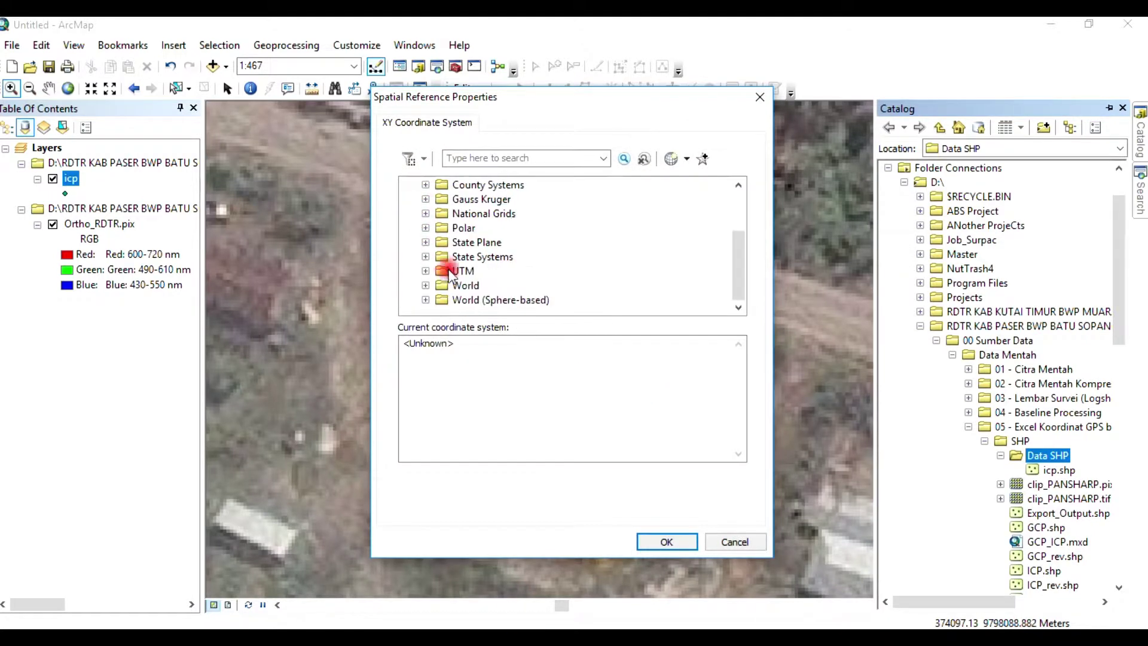
pyautogui.click(427, 271)
pyautogui.scroll(-3, 440, 281)
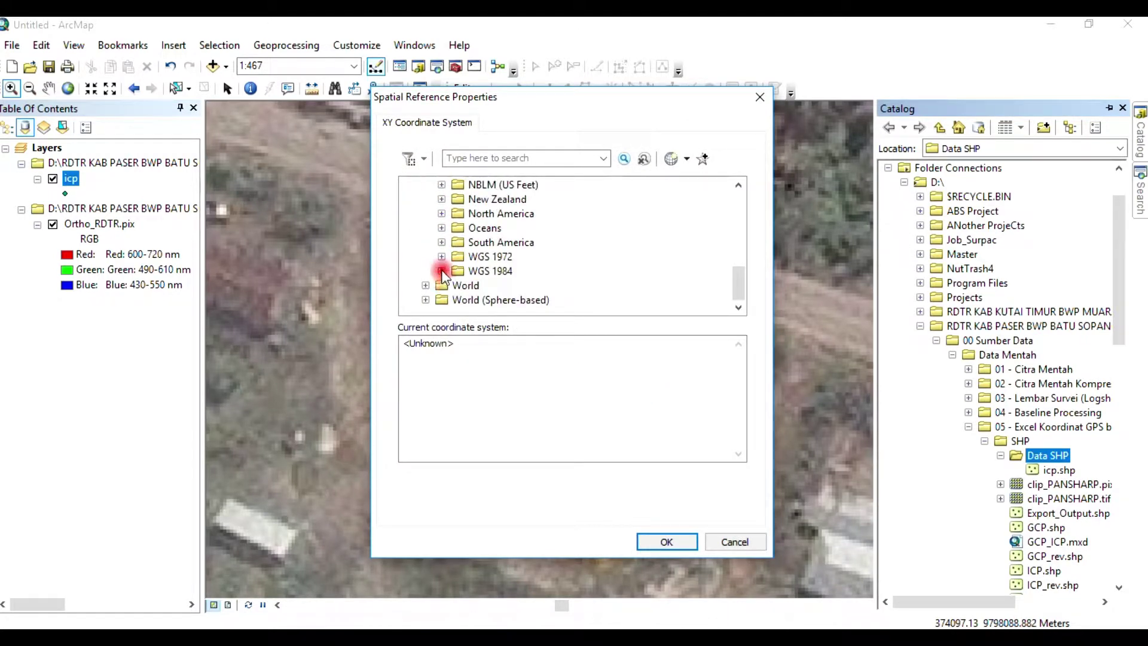
pyautogui.click(441, 271)
pyautogui.click(458, 300)
pyautogui.scroll(-6, 528, 300)
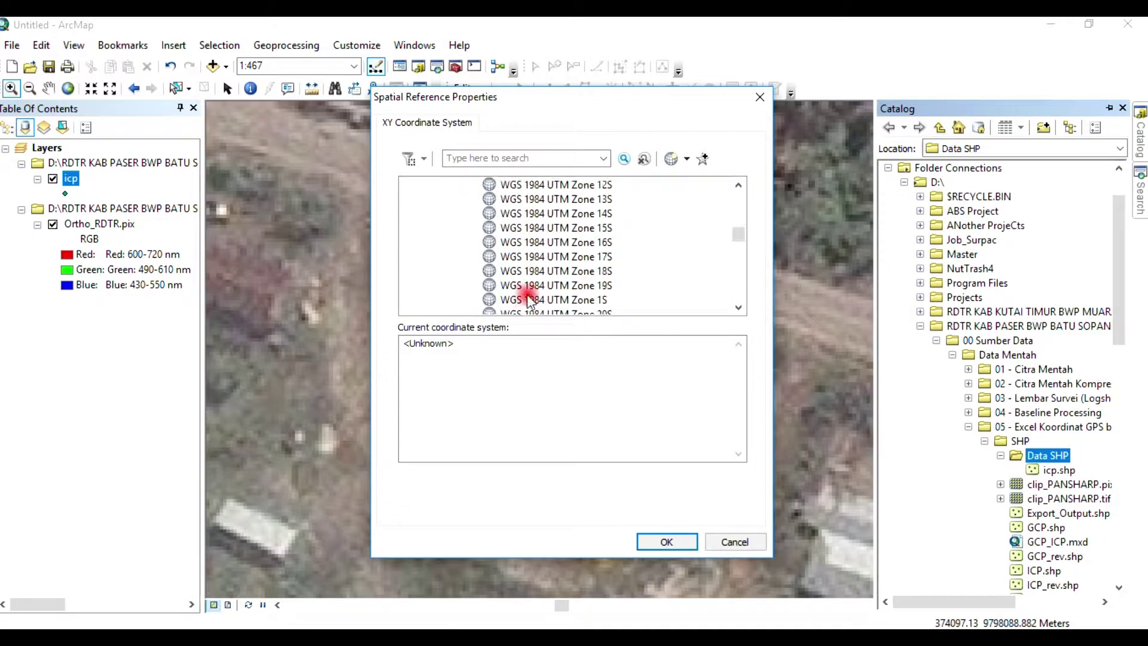
pyautogui.scroll(-5, 534, 302)
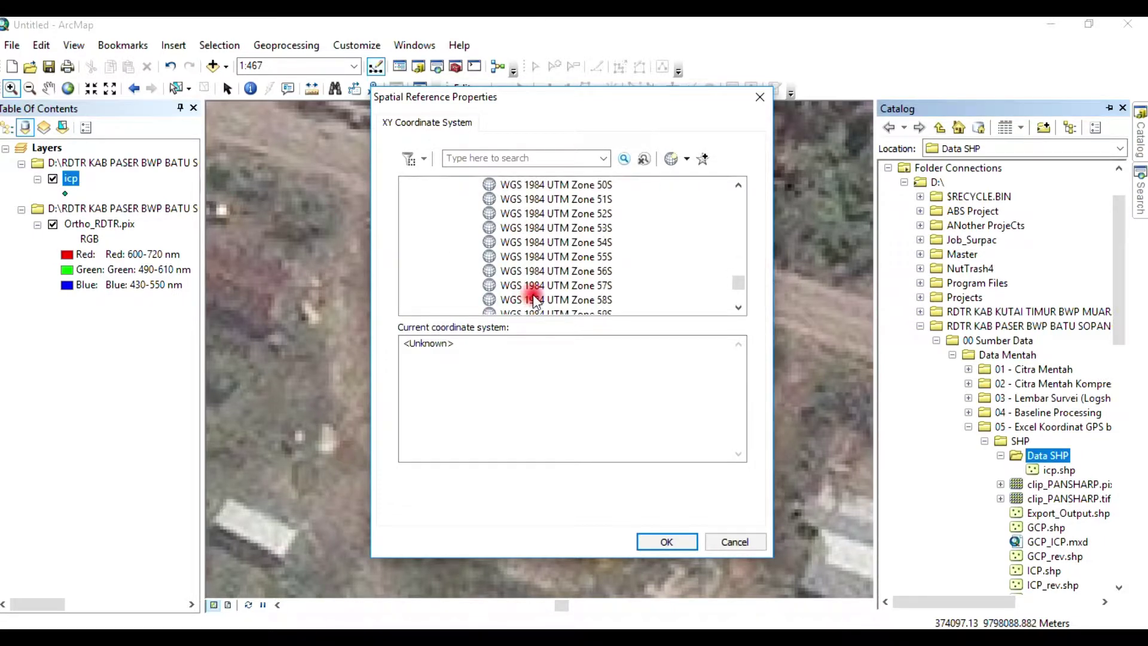
pyautogui.click(586, 190)
pyautogui.click(667, 541)
pyautogui.click(623, 484)
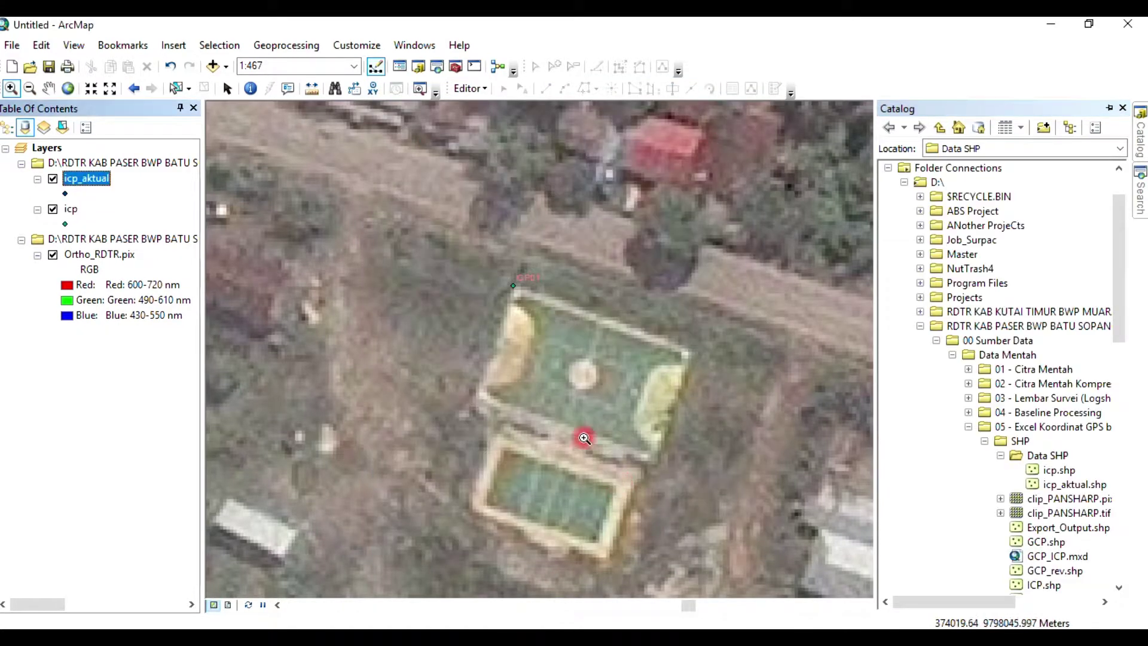
# Step: Start an edit session on the map's layers
pyautogui.click(1141, 157)
pyautogui.click(482, 90)
pyautogui.click(503, 112)
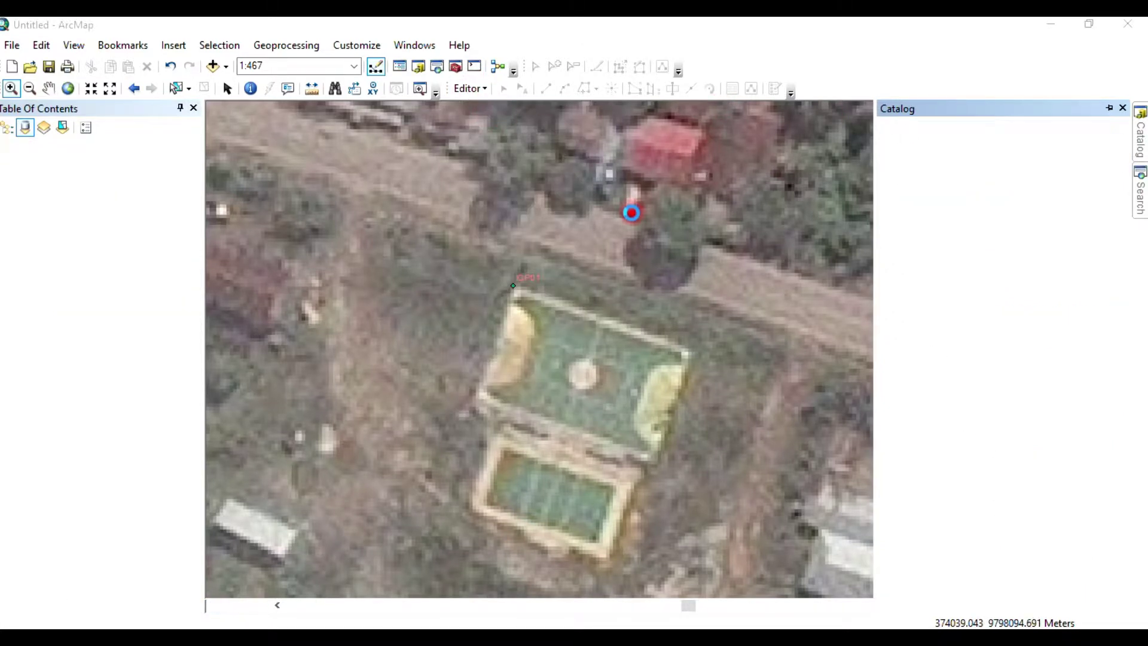
pyautogui.click(1139, 130)
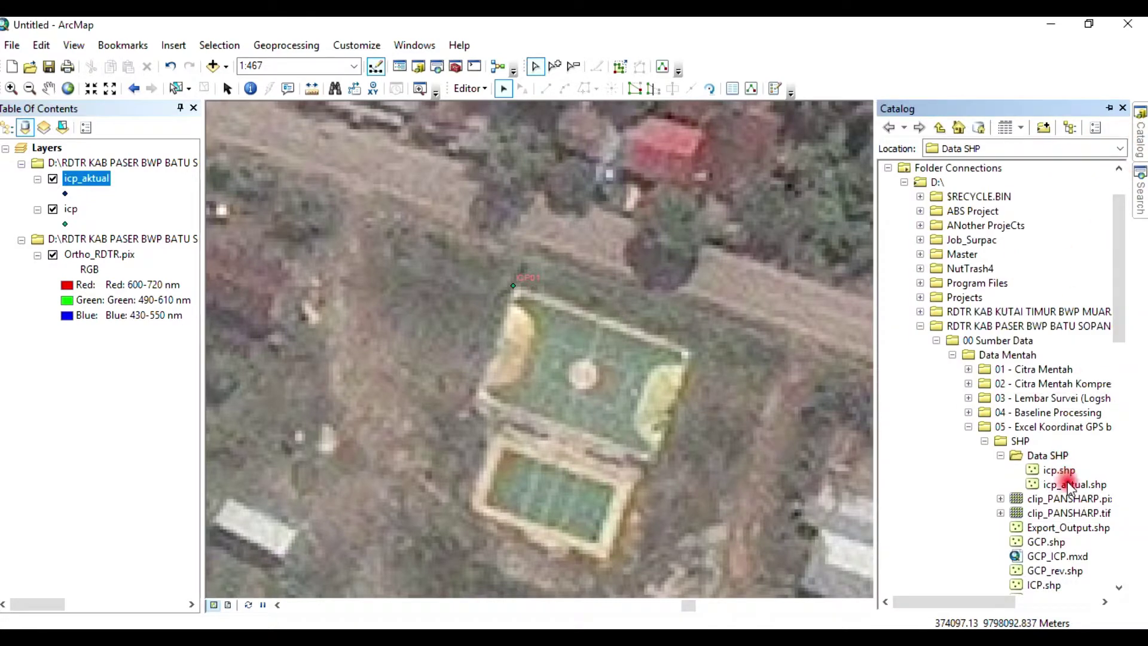
pyautogui.rightClick(1070, 485)
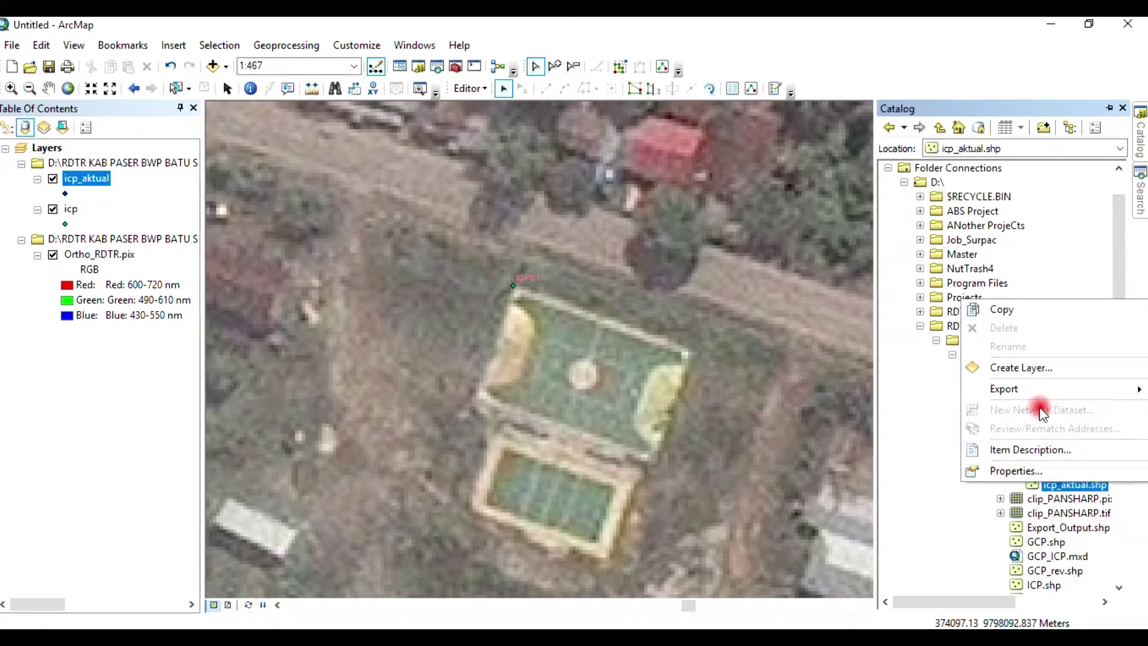
pyautogui.click(909, 605)
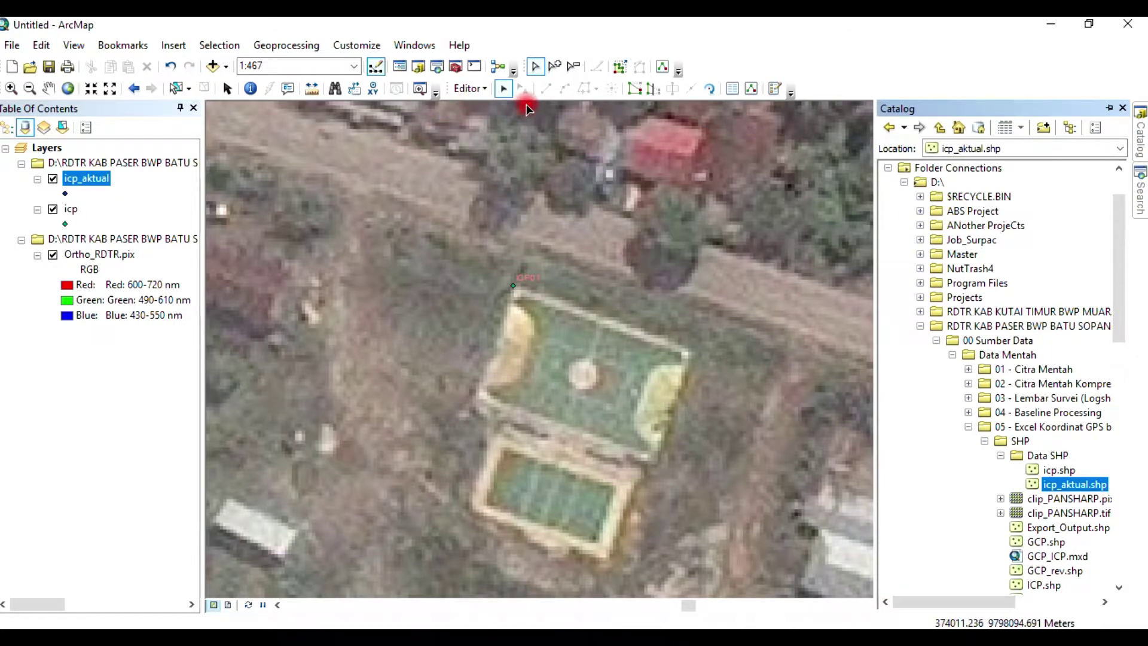
# Step: Open the Create Features window and place an icp_aktual point at the sports court corner beside ICP01
pyautogui.click(484, 90)
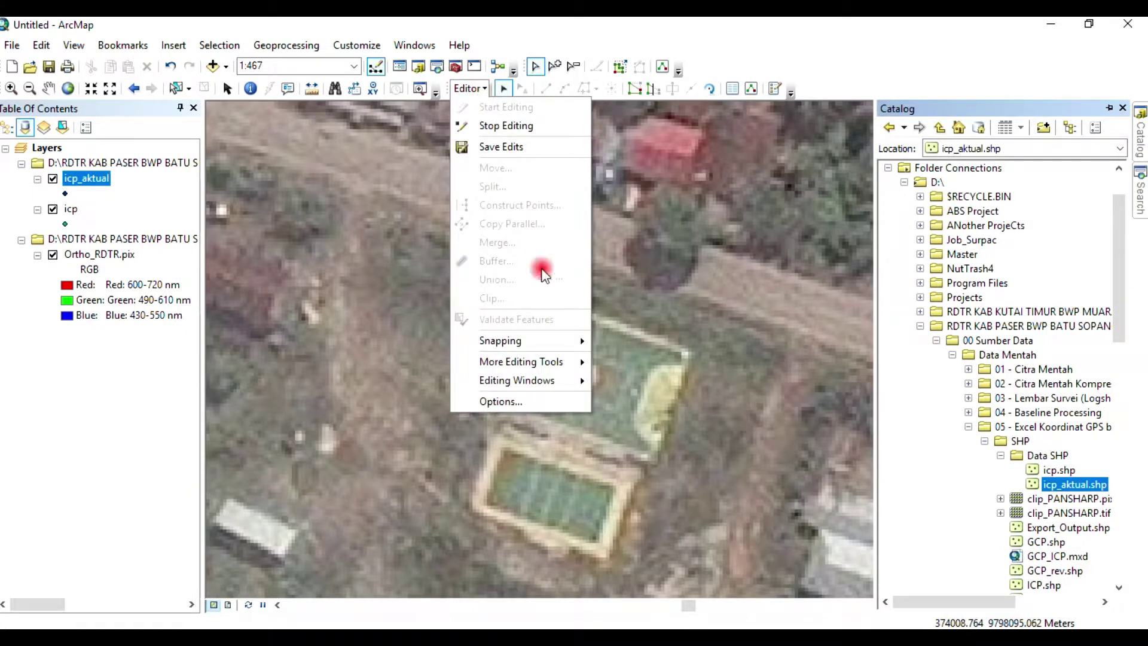
pyautogui.moveTo(568, 383)
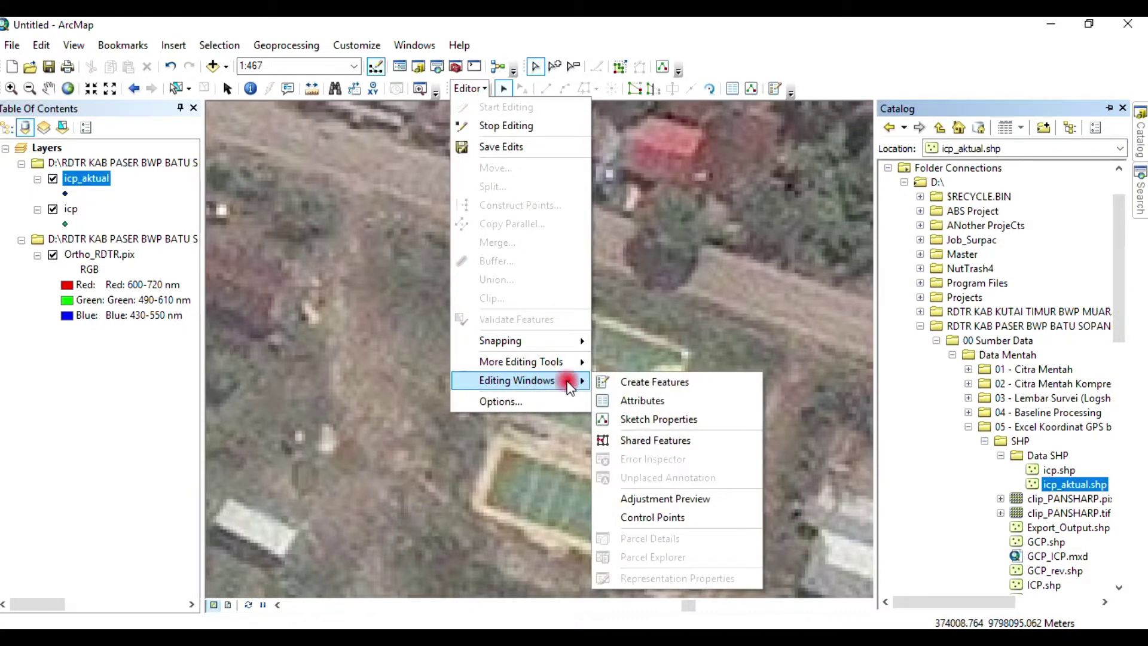
pyautogui.click(633, 383)
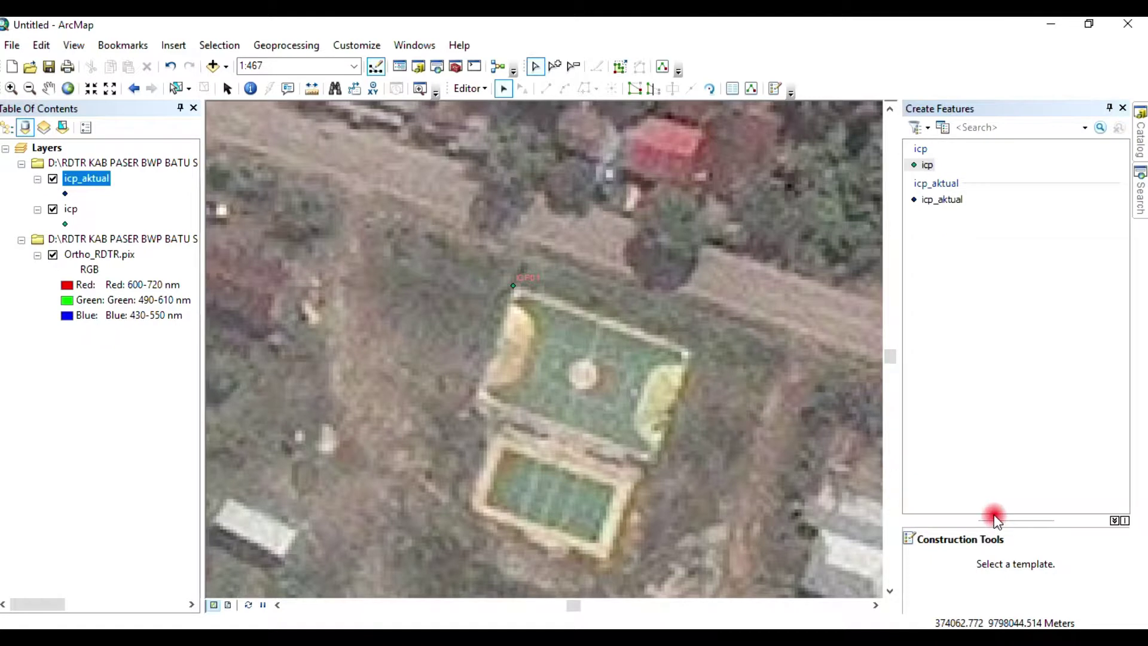
pyautogui.click(955, 199)
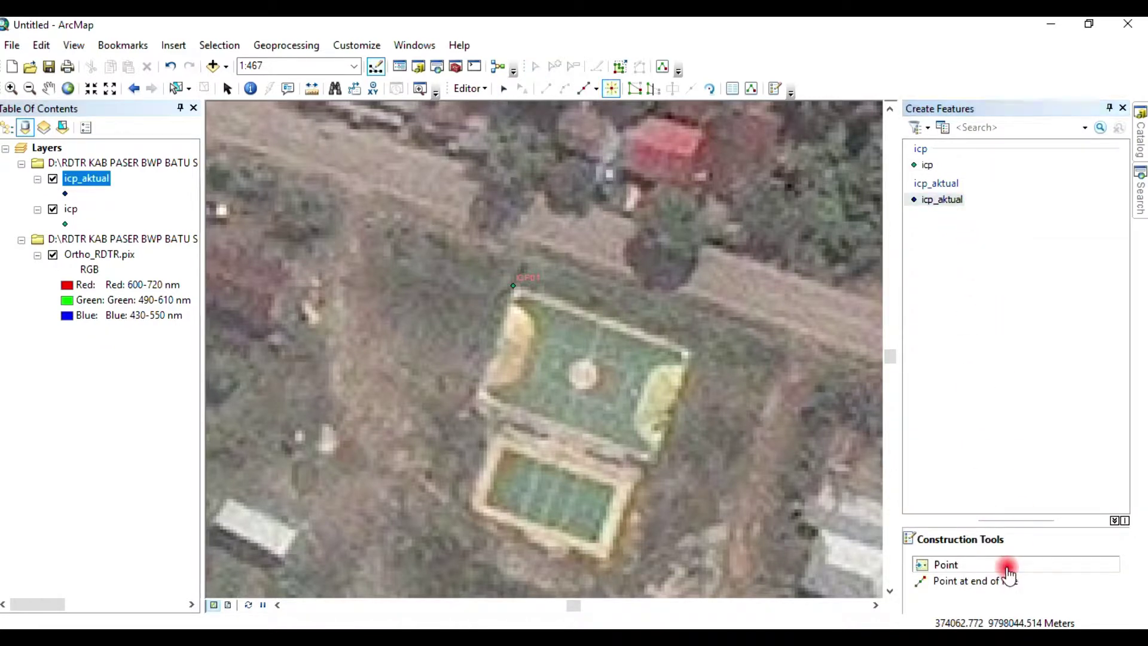
pyautogui.scroll(4, 529, 299)
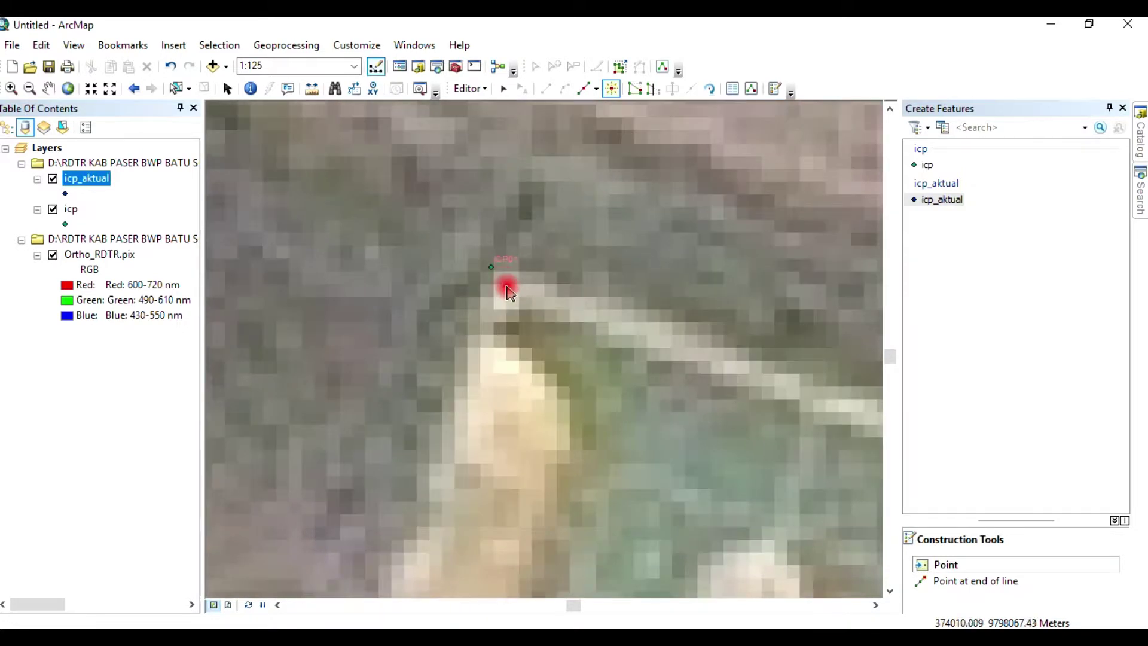
pyautogui.click(499, 274)
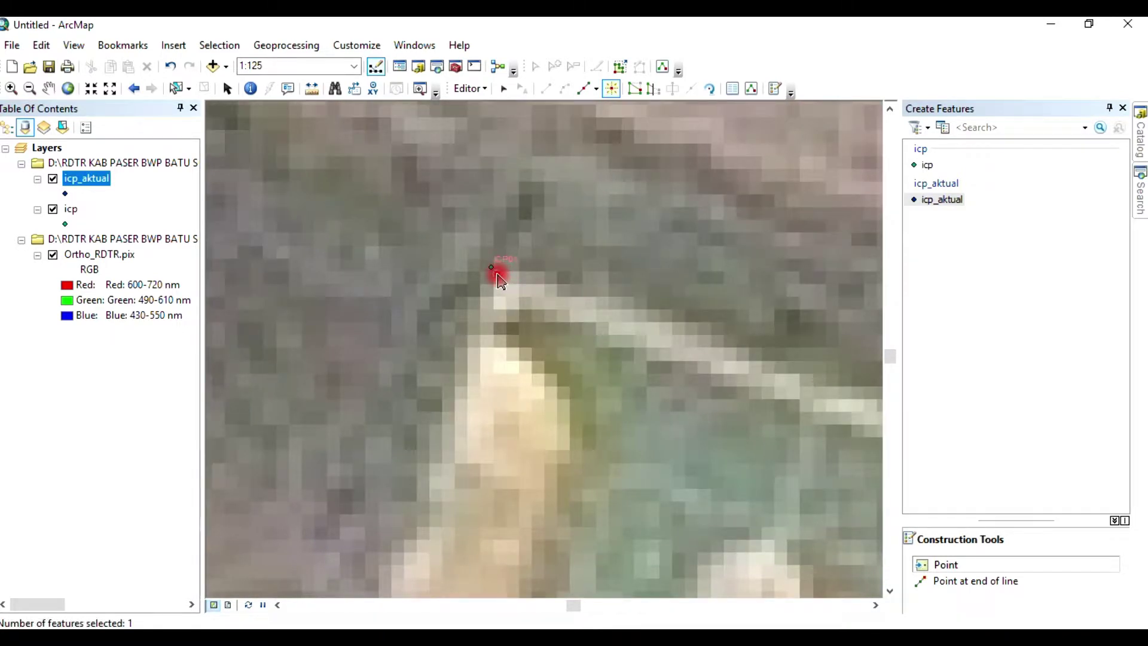
# Step: Place an icp_aktual point at the corner of the pale surface beside ICP02, east of the white-roofed buildings
pyautogui.scroll(-2, 597, 326)
pyautogui.scroll(-2, 599, 331)
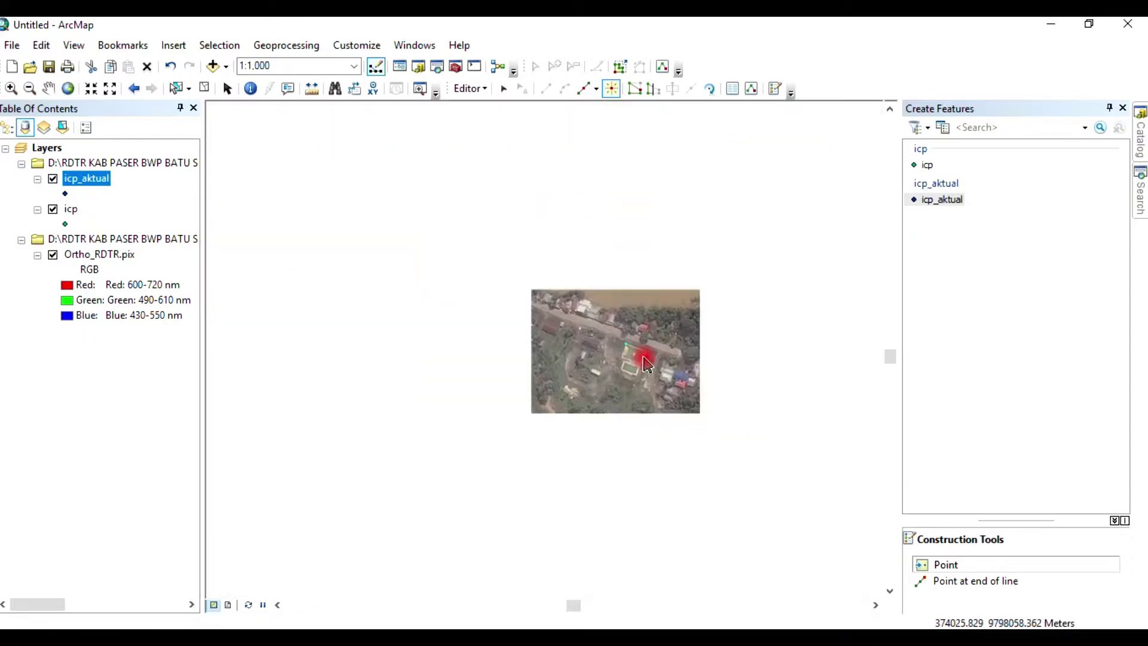
pyautogui.scroll(-3, 648, 364)
pyautogui.moveTo(678, 383); pyautogui.dragTo(474, 379)
pyautogui.moveTo(630, 393); pyautogui.dragTo(352, 399)
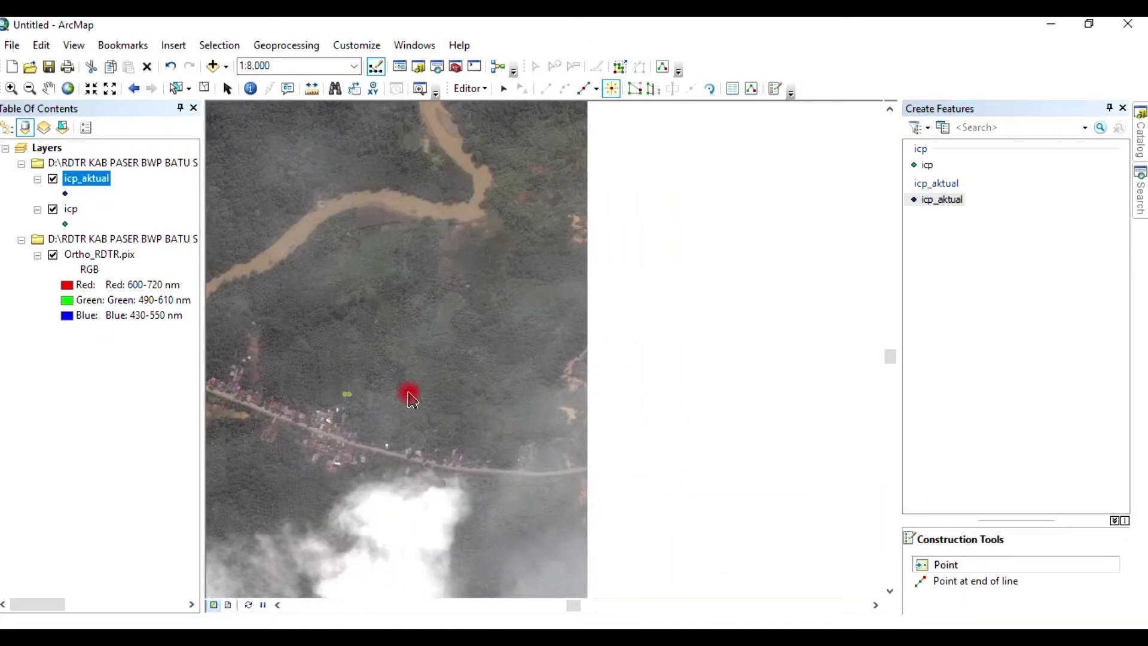
pyautogui.moveTo(646, 371); pyautogui.dragTo(486, 436)
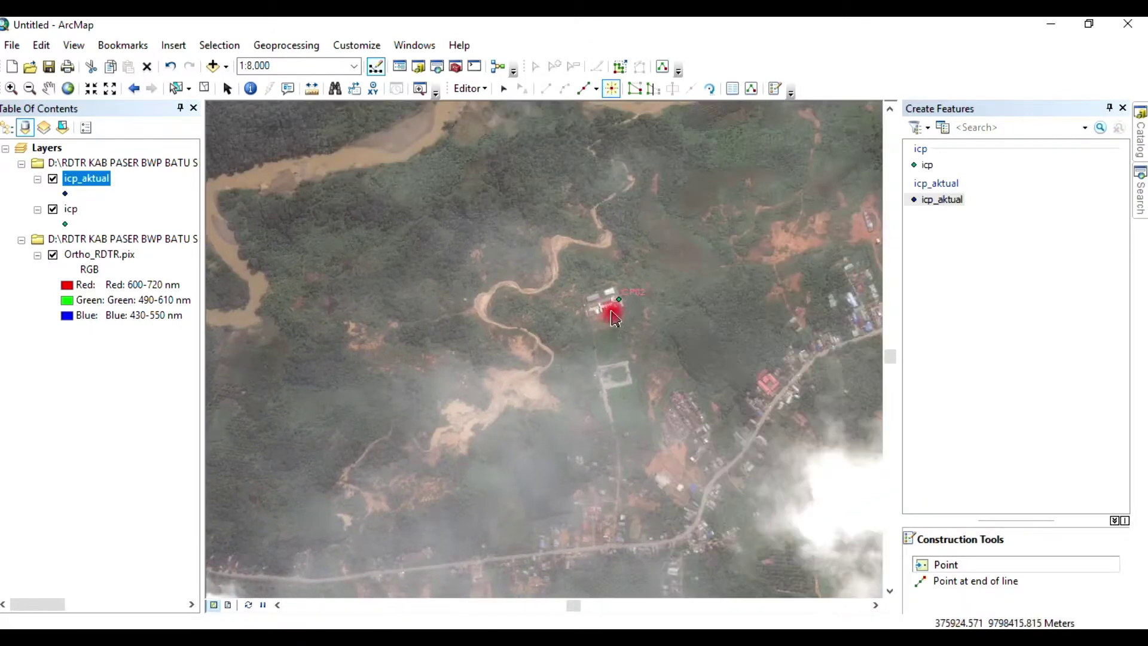
pyautogui.scroll(3, 618, 307)
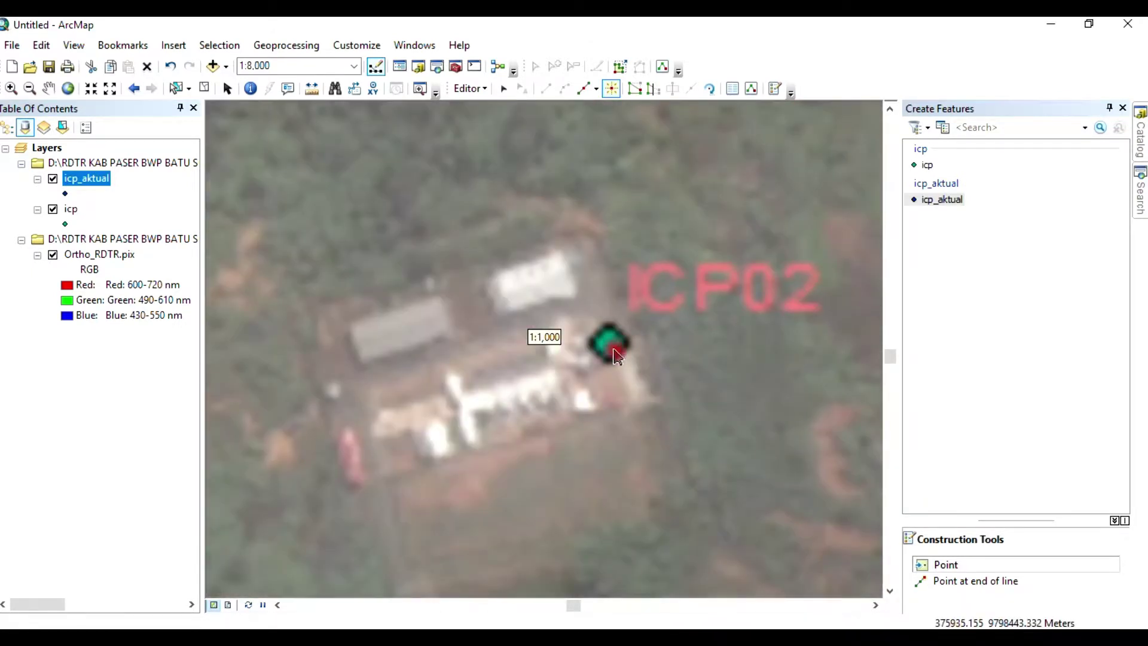
pyautogui.scroll(3, 617, 360)
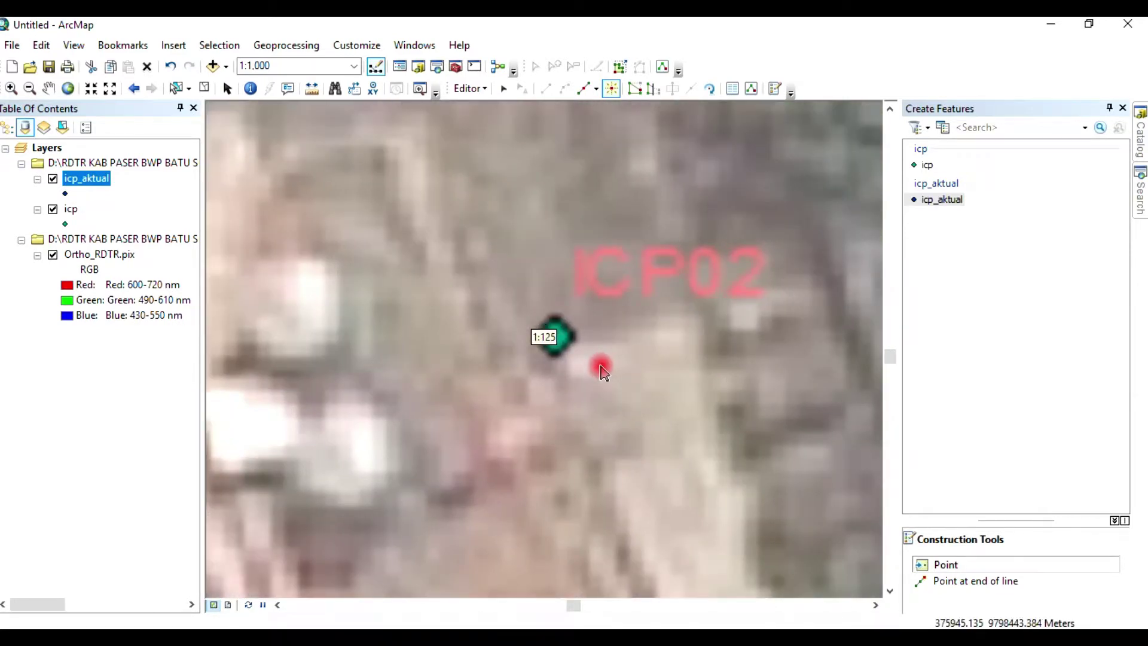
pyautogui.scroll(1, 600, 372)
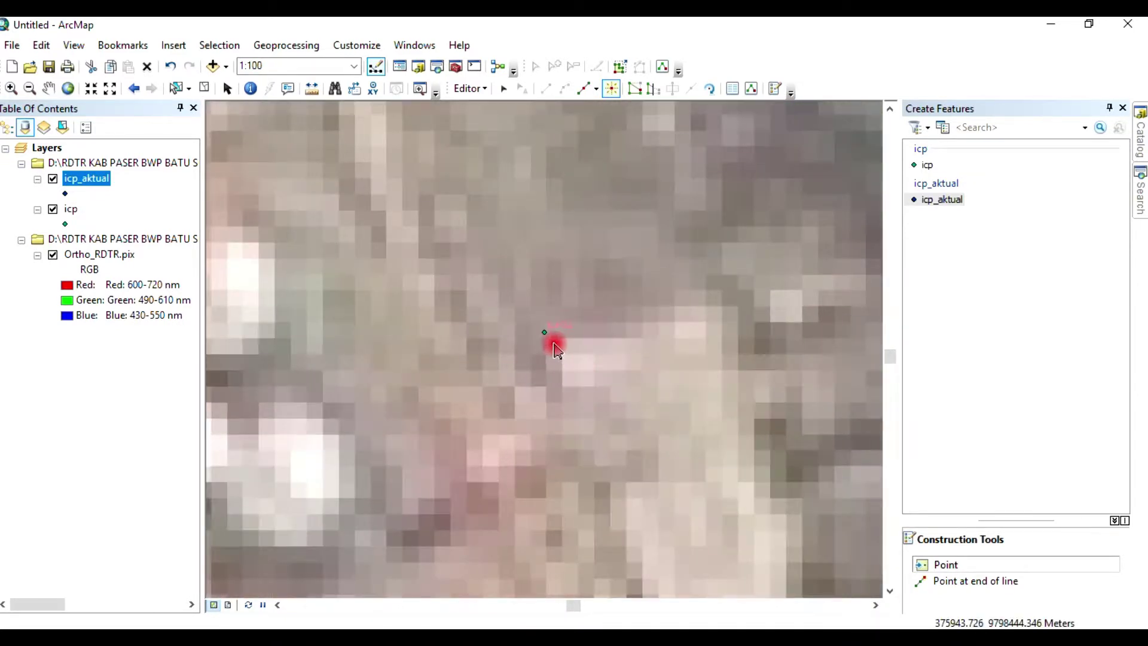
# Step: Place an icp_aktual point beside ICP03 in the mining area, at the corner where the two pale straight edges meet
pyautogui.scroll(-3, 595, 365)
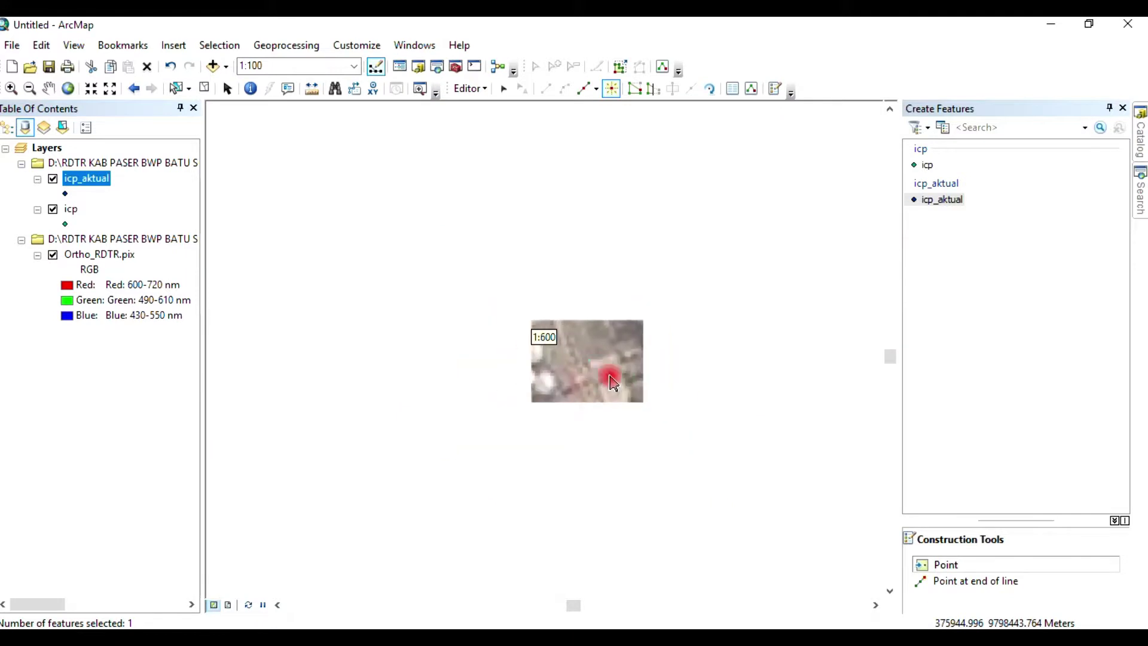
pyautogui.scroll(-3, 639, 399)
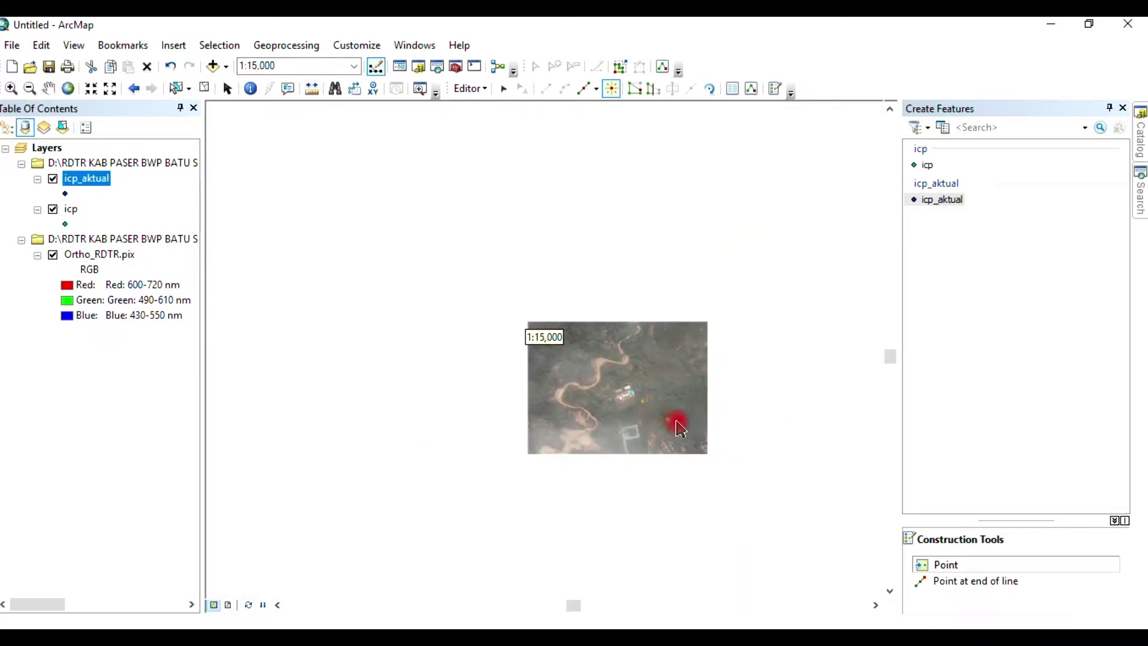
pyautogui.moveTo(720, 431); pyautogui.dragTo(501, 431)
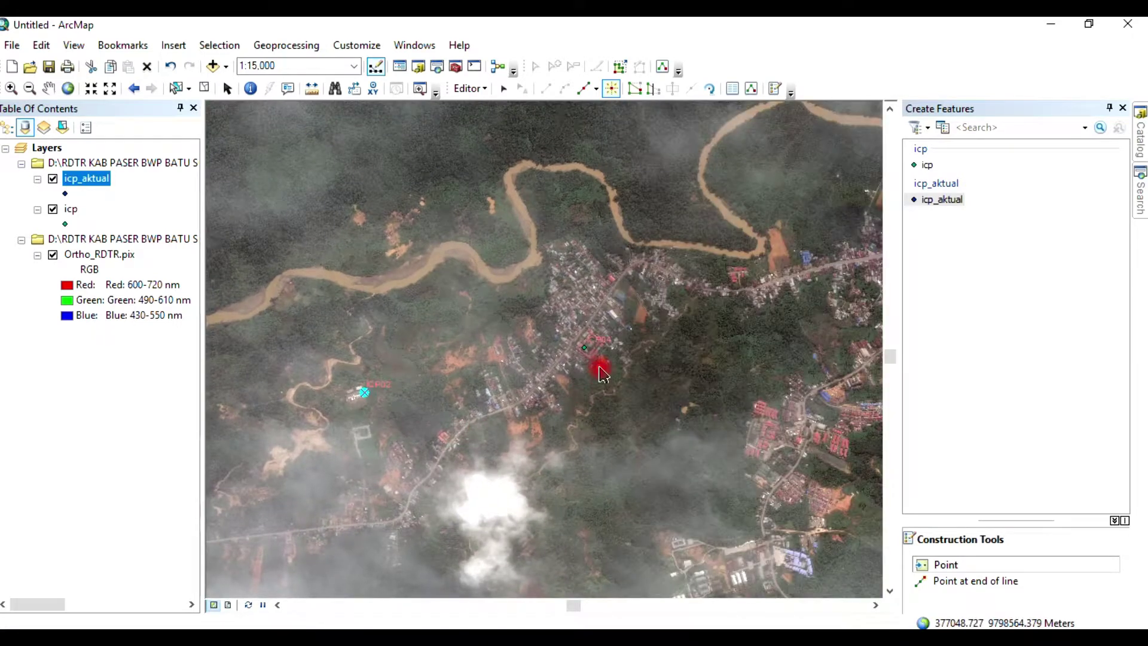
pyautogui.moveTo(596, 394); pyautogui.dragTo(640, 200)
pyautogui.moveTo(633, 389); pyautogui.dragTo(565, 320)
pyautogui.scroll(-2, 566, 319)
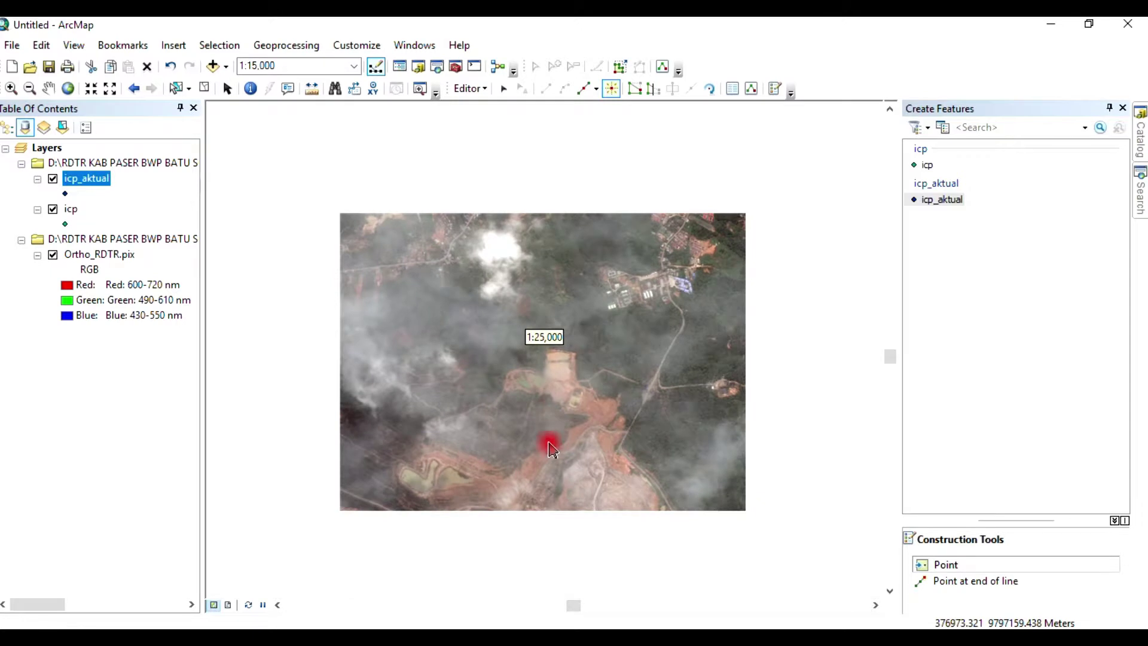
pyautogui.scroll(1, 536, 431)
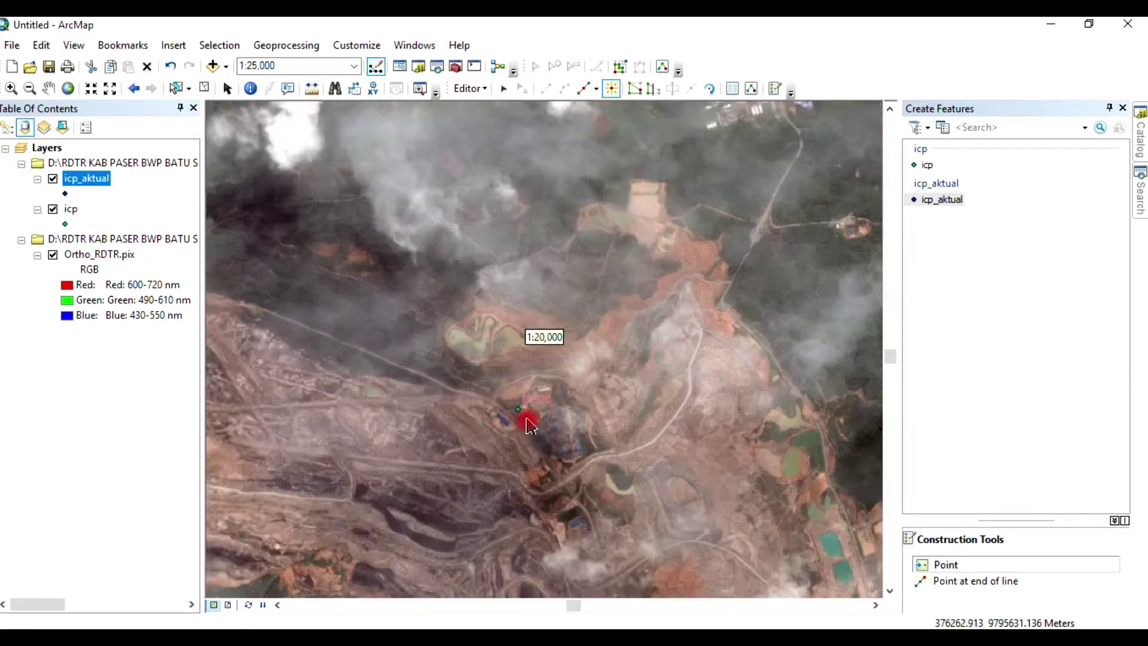
pyautogui.scroll(10, 530, 426)
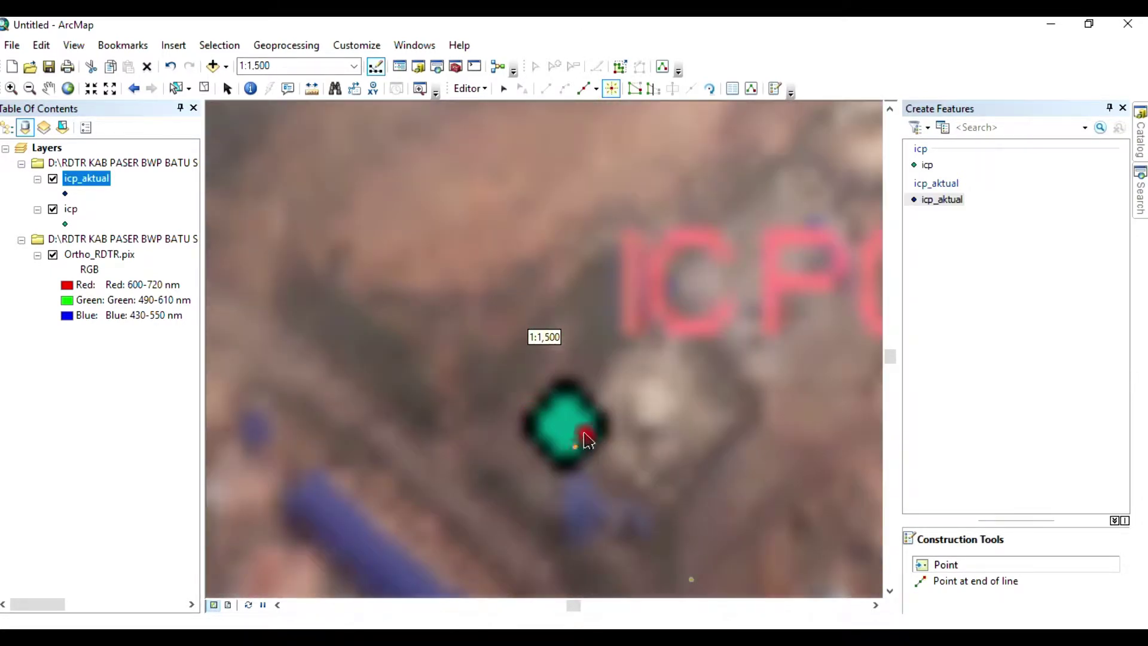
pyautogui.scroll(4, 594, 435)
pyautogui.scroll(2, 594, 433)
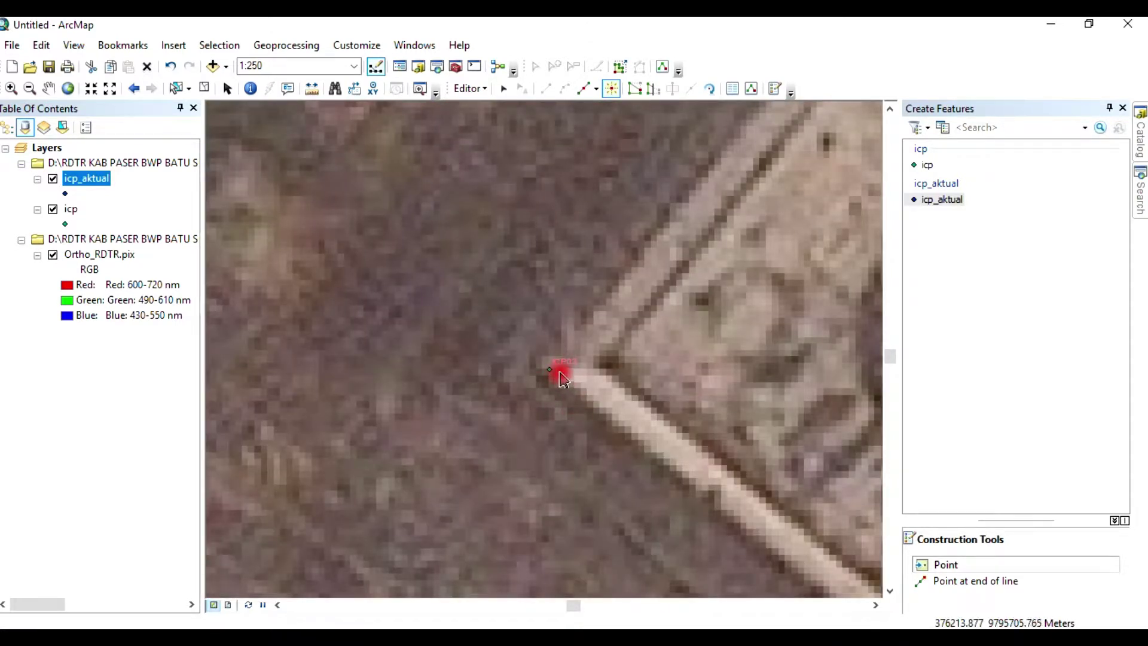
pyautogui.click(543, 376)
# Step: Place an icp_aktual point beside ICP04, at the northern corner of the pale rectangular court between the red-roofed buildings
pyautogui.scroll(-8, 591, 387)
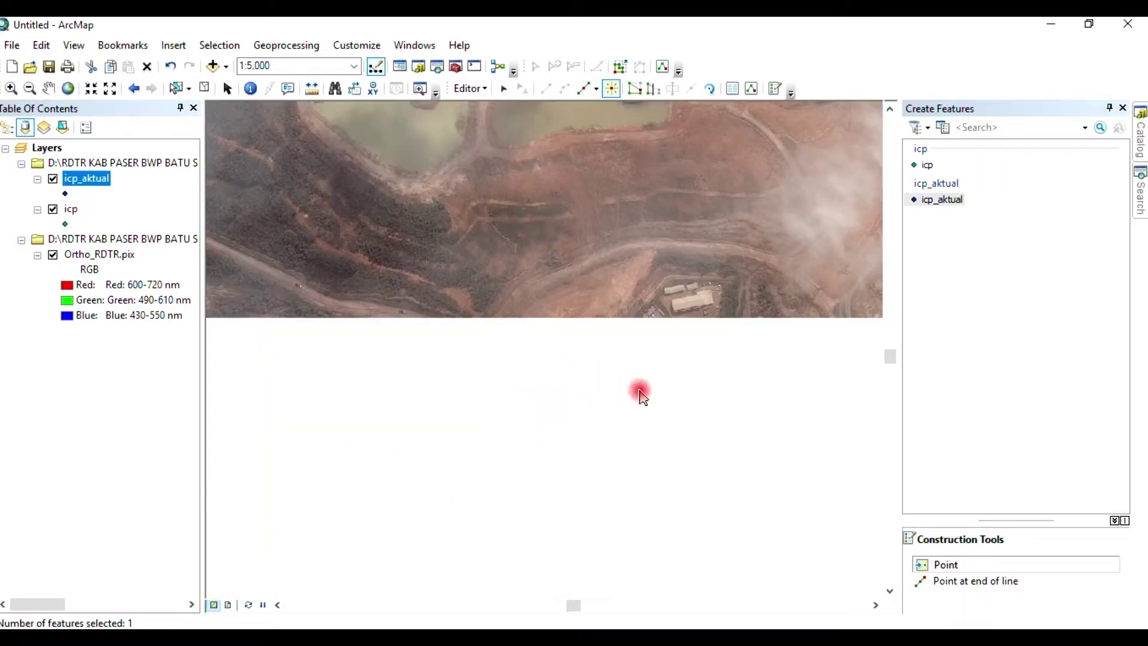
pyautogui.scroll(-4, 641, 395)
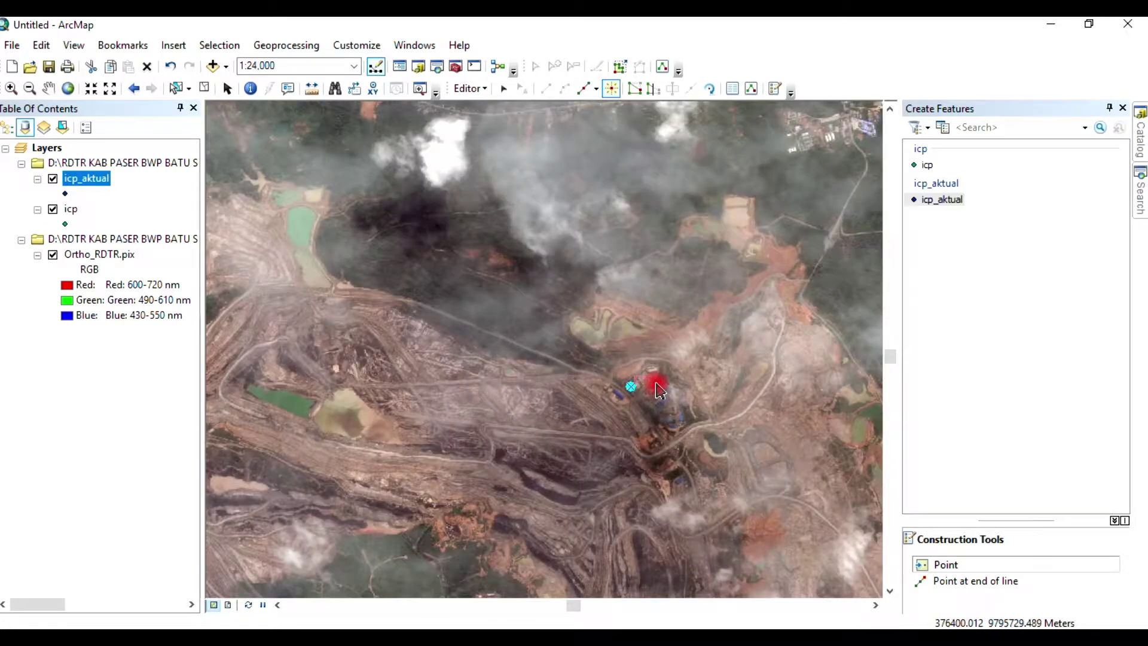
pyautogui.scroll(1, 668, 390)
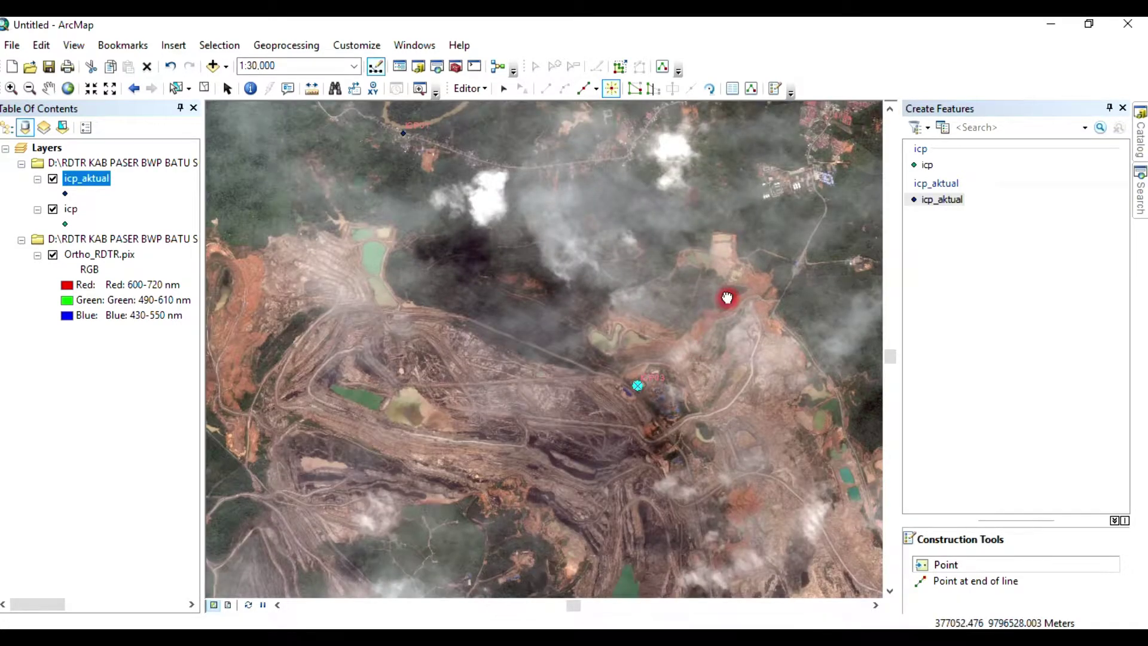
pyautogui.moveTo(727, 298); pyautogui.dragTo(631, 448)
pyautogui.moveTo(631, 318); pyautogui.dragTo(607, 379)
pyautogui.scroll(-1, 616, 350)
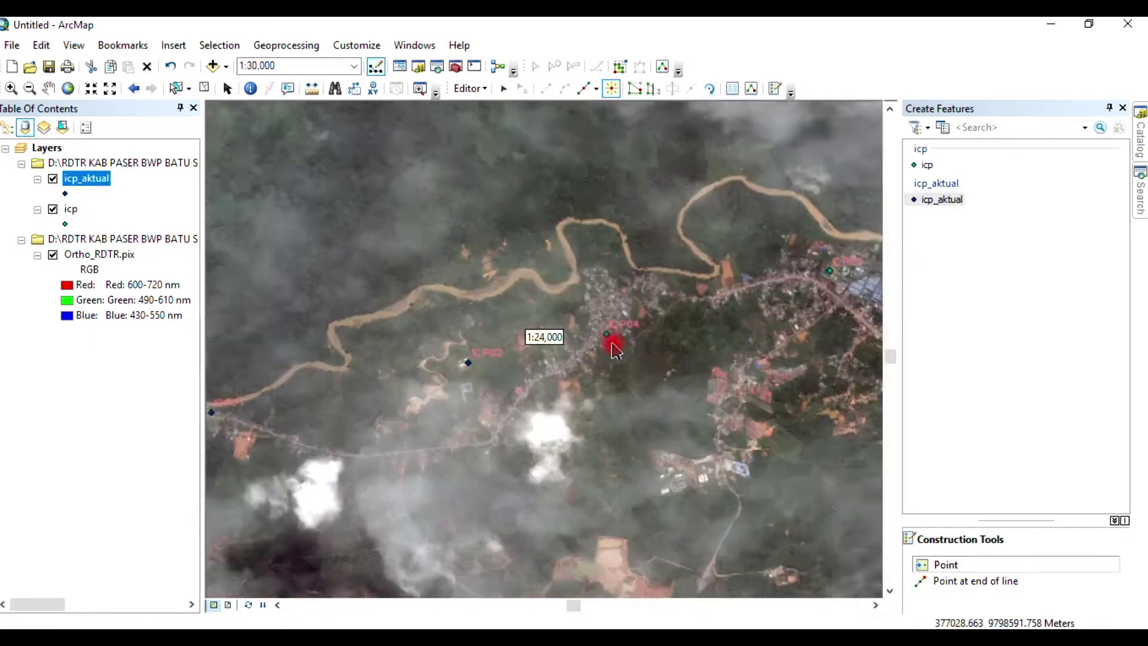
pyautogui.scroll(-10, 616, 350)
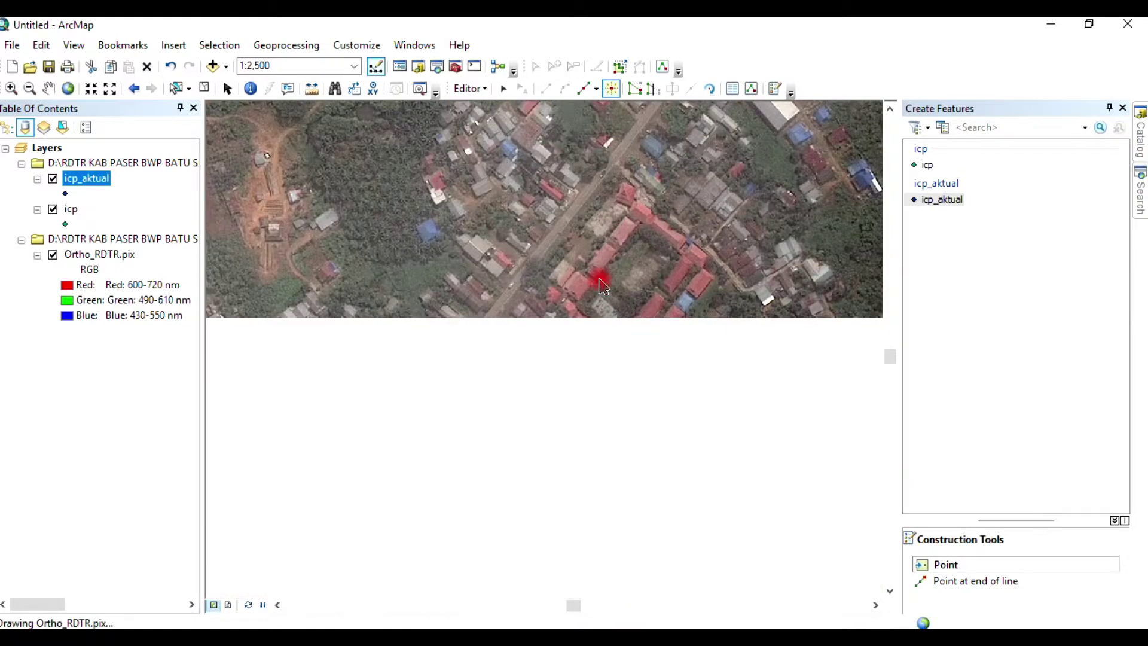
pyautogui.scroll(-8, 603, 286)
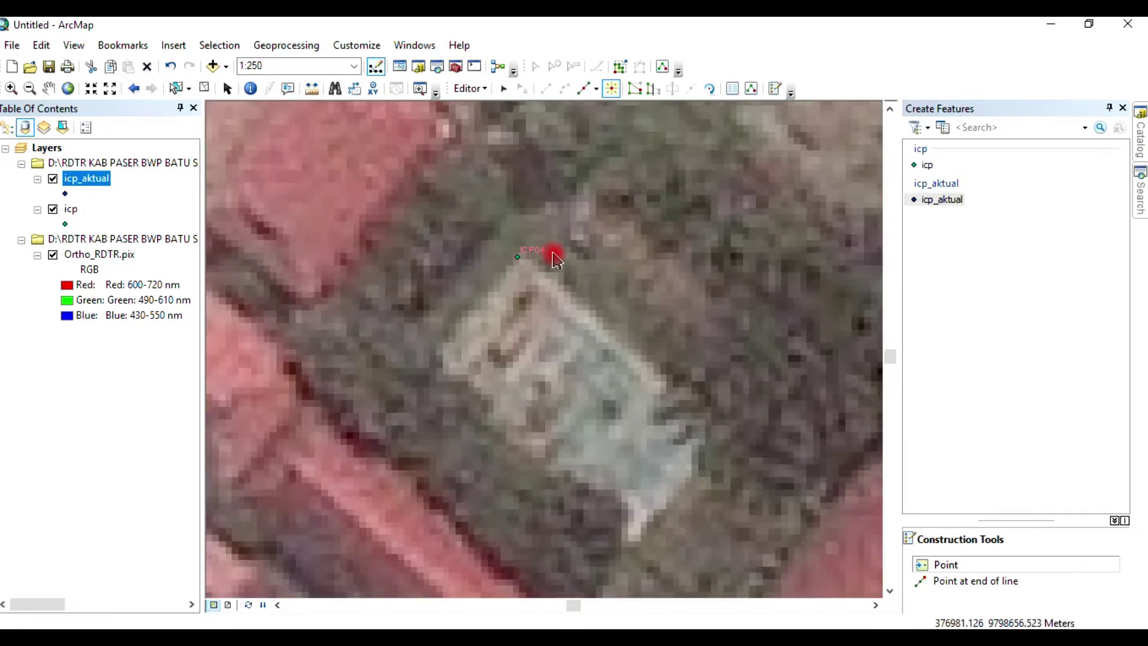
pyautogui.scroll(-2, 555, 262)
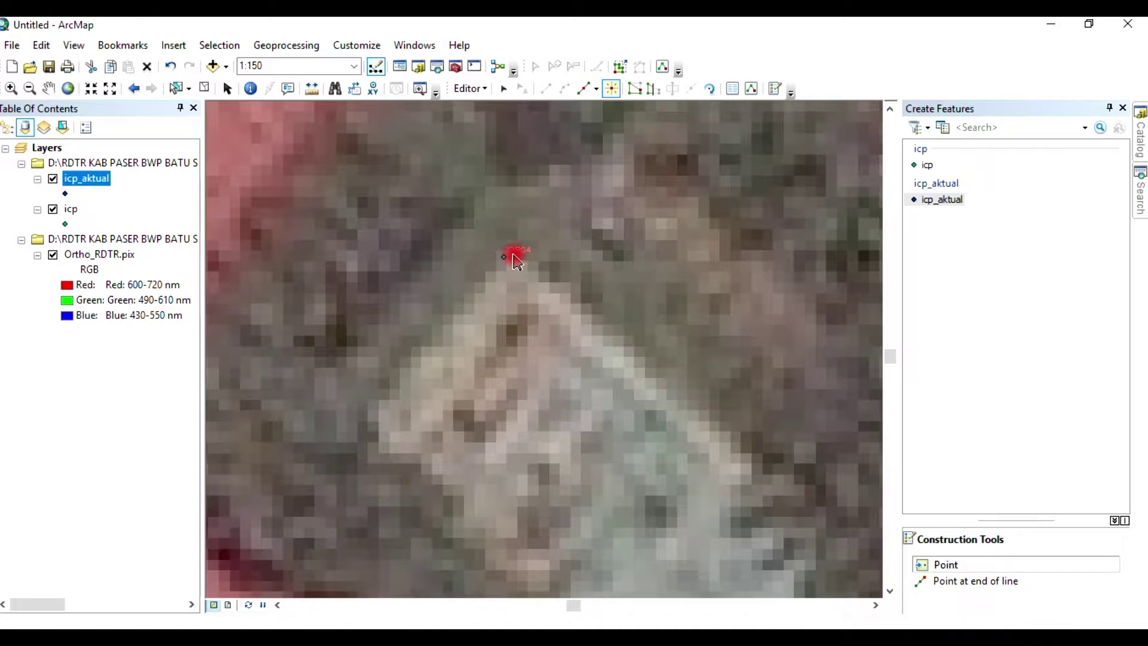
# Step: Place an icp_aktual point at the western corner of the pale paved rectangle beside ICP05, near the blue-roofed complex
pyautogui.scroll(8, 515, 261)
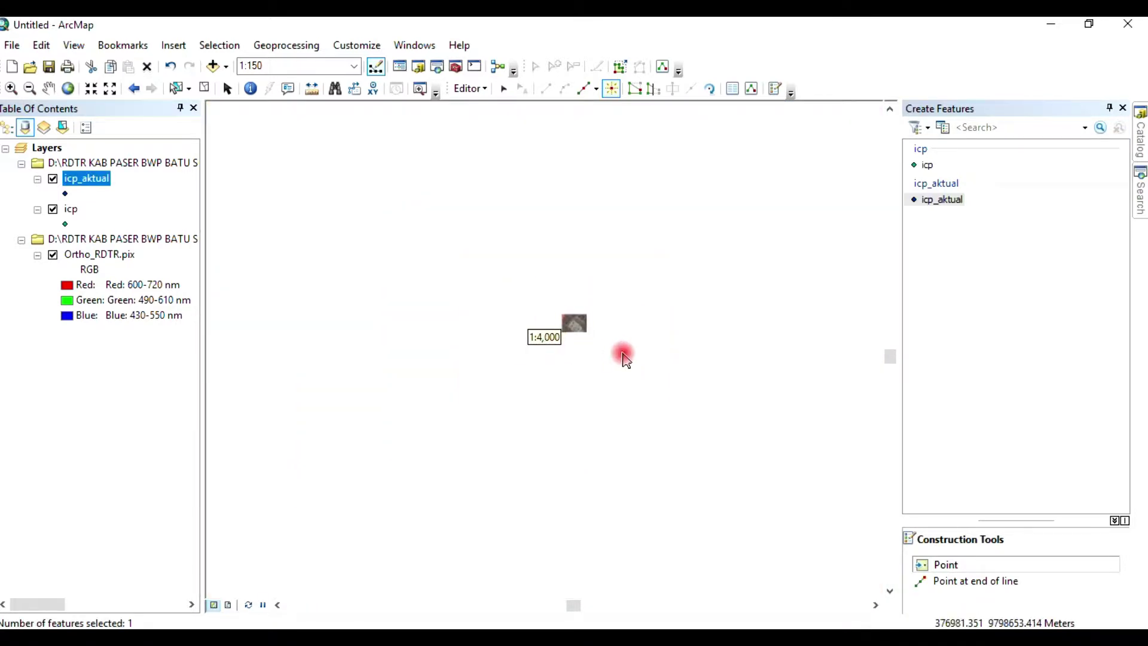
pyautogui.scroll(5, 628, 366)
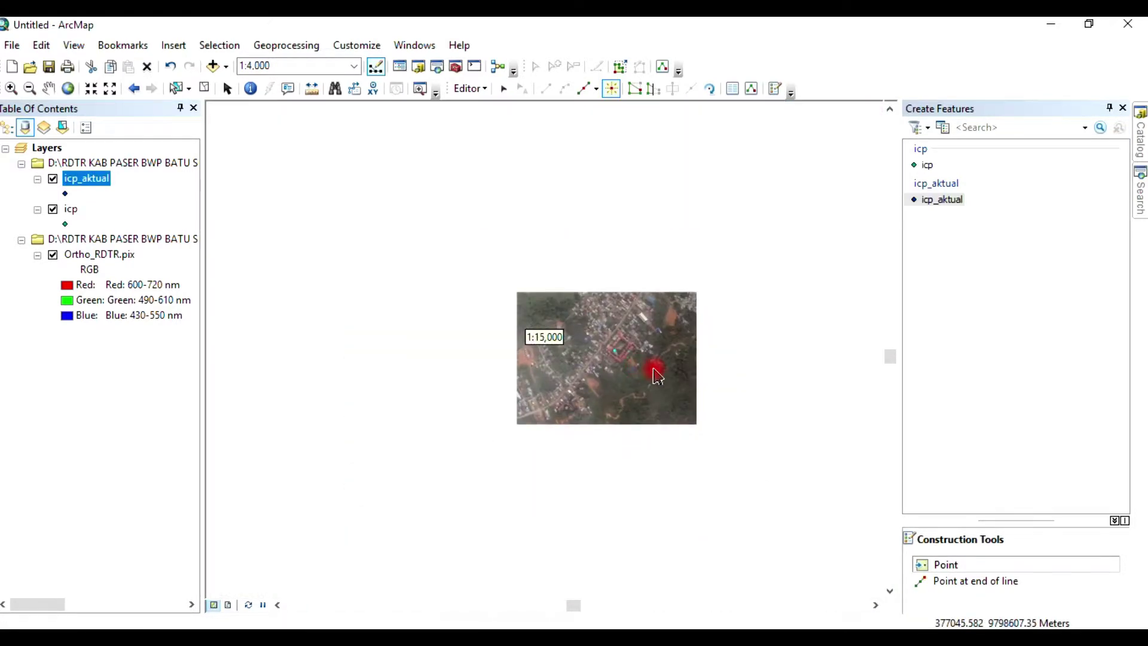
pyautogui.moveTo(724, 370); pyautogui.dragTo(513, 351)
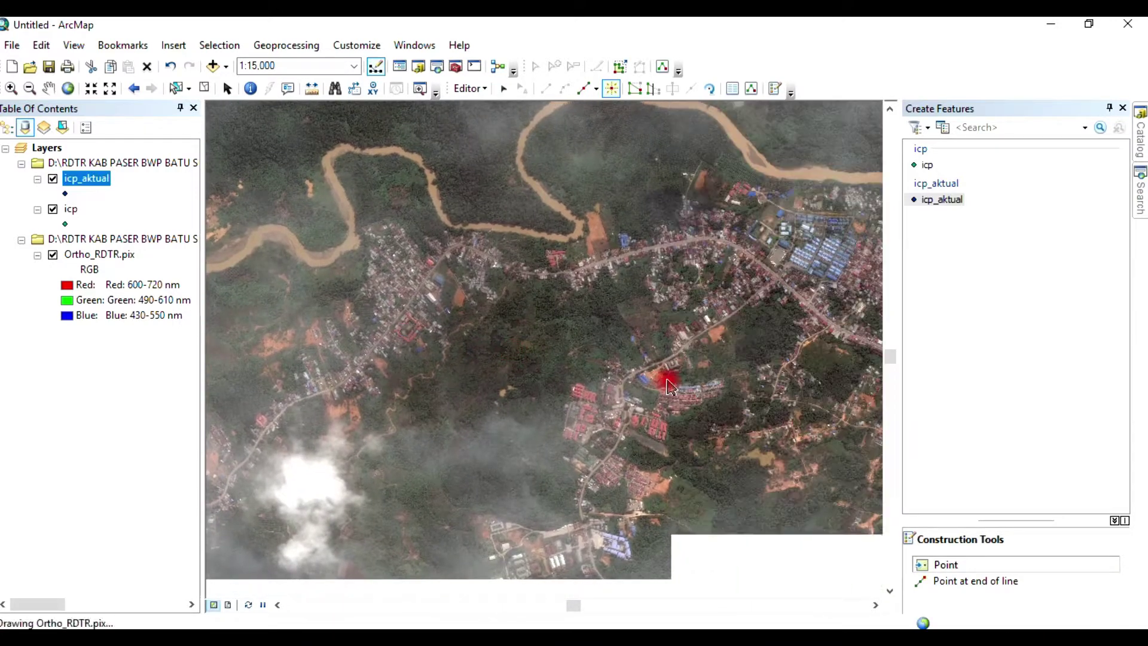
pyautogui.moveTo(671, 380); pyautogui.dragTo(623, 333)
pyautogui.scroll(-5, 634, 317)
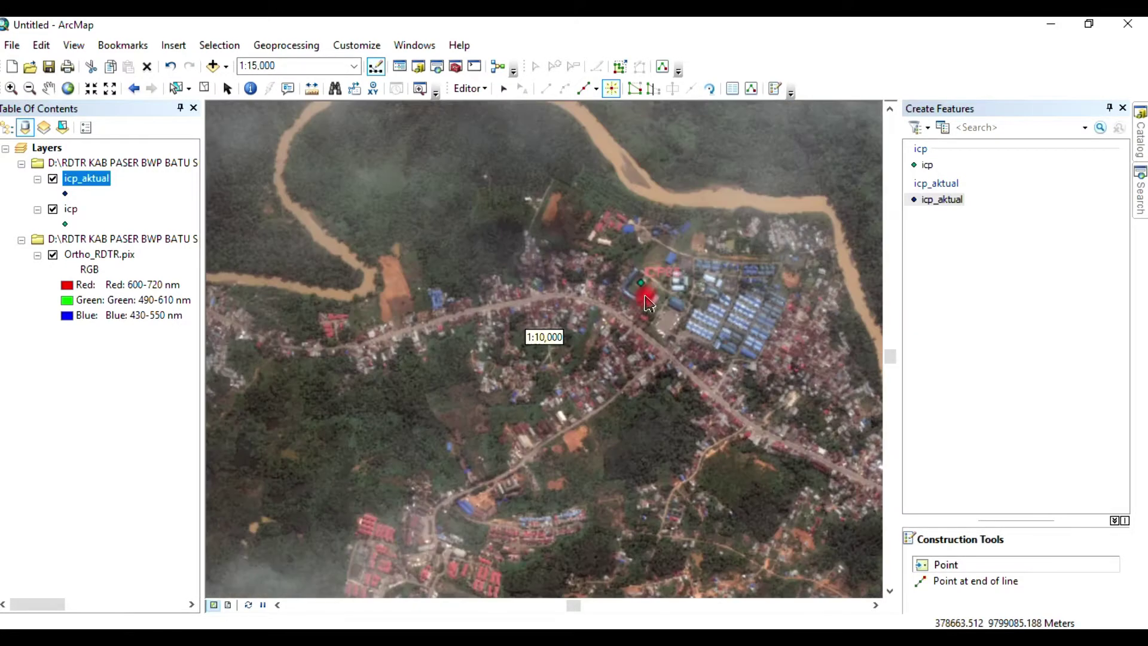
pyautogui.scroll(-8, 665, 287)
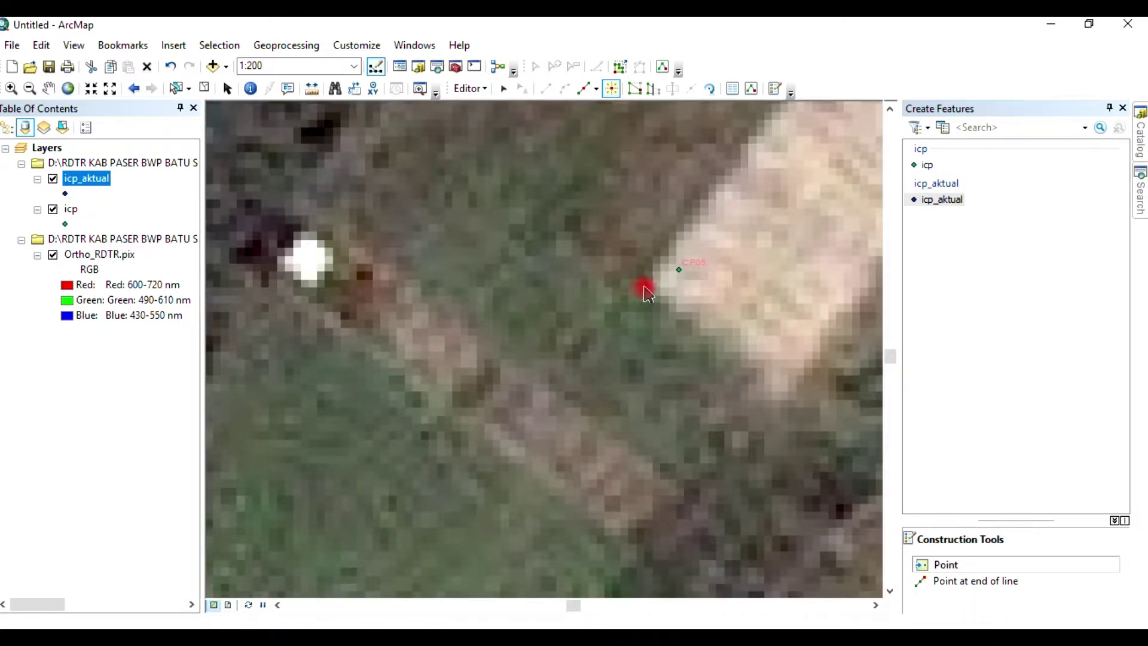
# Step: Place an icp_aktual point beside ICP06, at the western corner of the pale paved court west of the river
pyautogui.scroll(5, 661, 340)
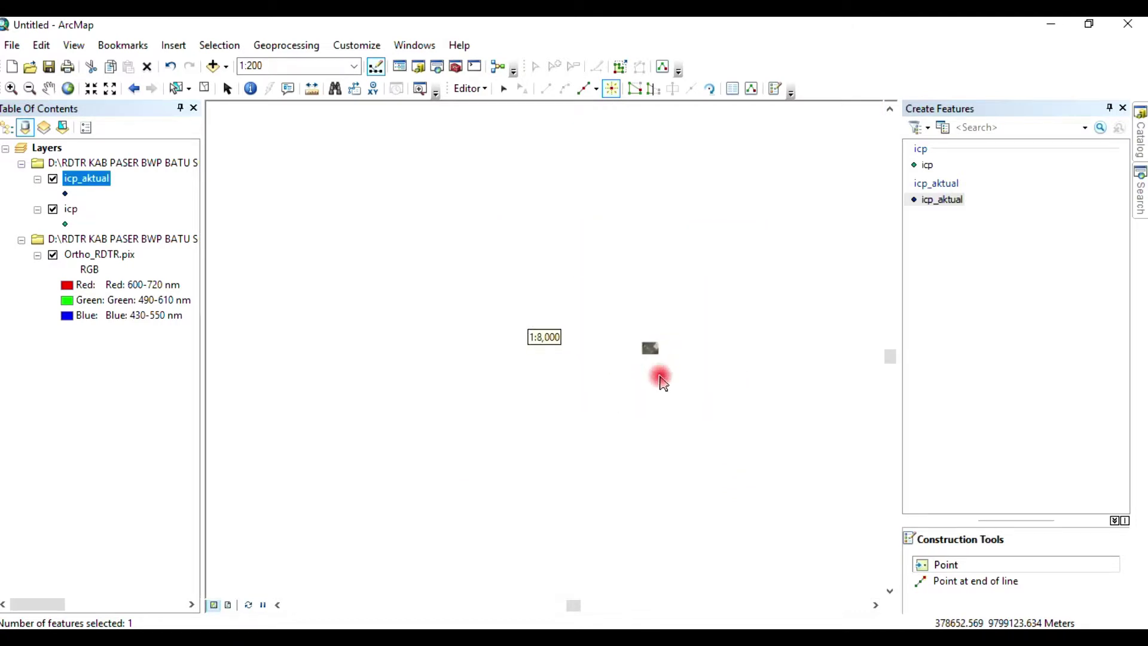
pyautogui.scroll(3, 673, 398)
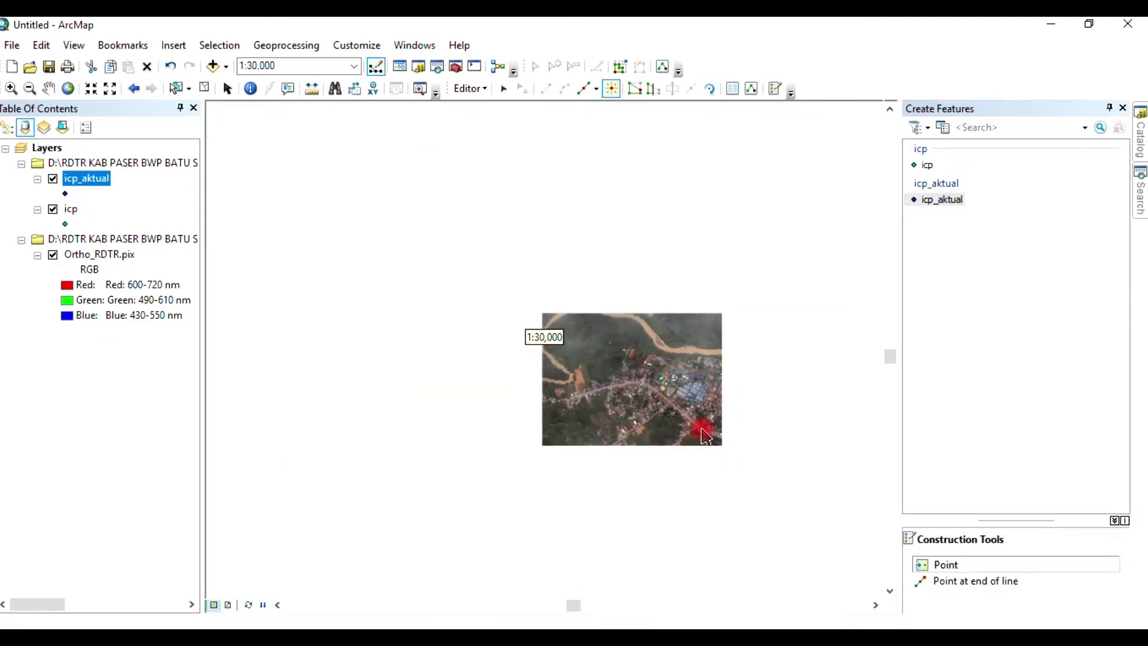
pyautogui.moveTo(700, 429); pyautogui.dragTo(549, 403)
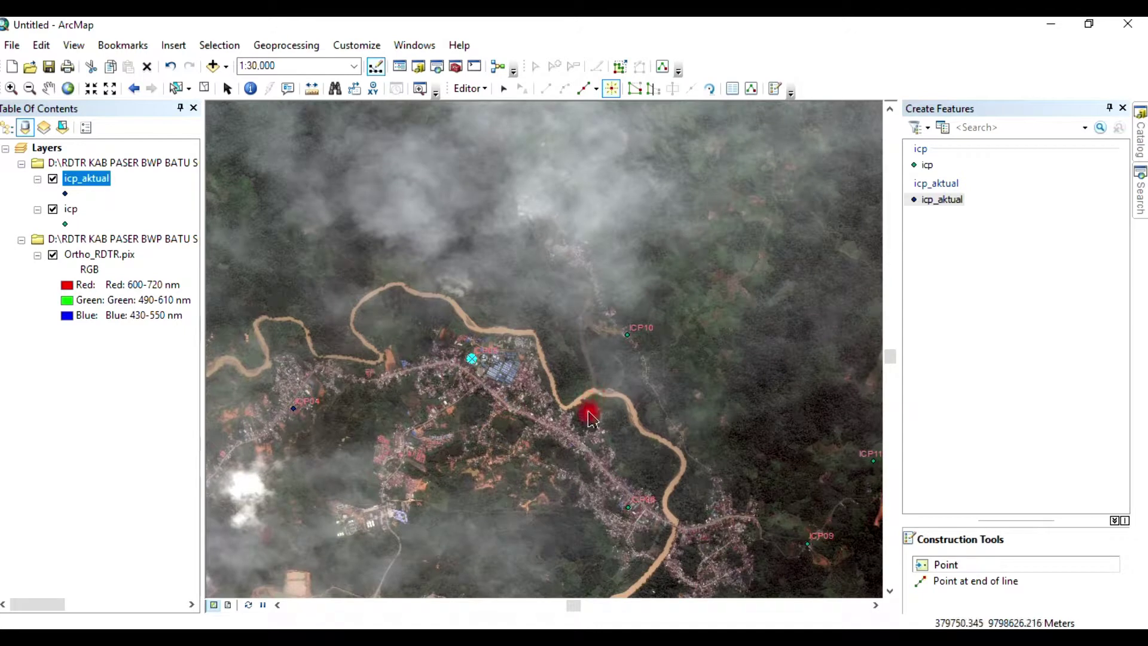
pyautogui.moveTo(584, 441); pyautogui.dragTo(533, 290)
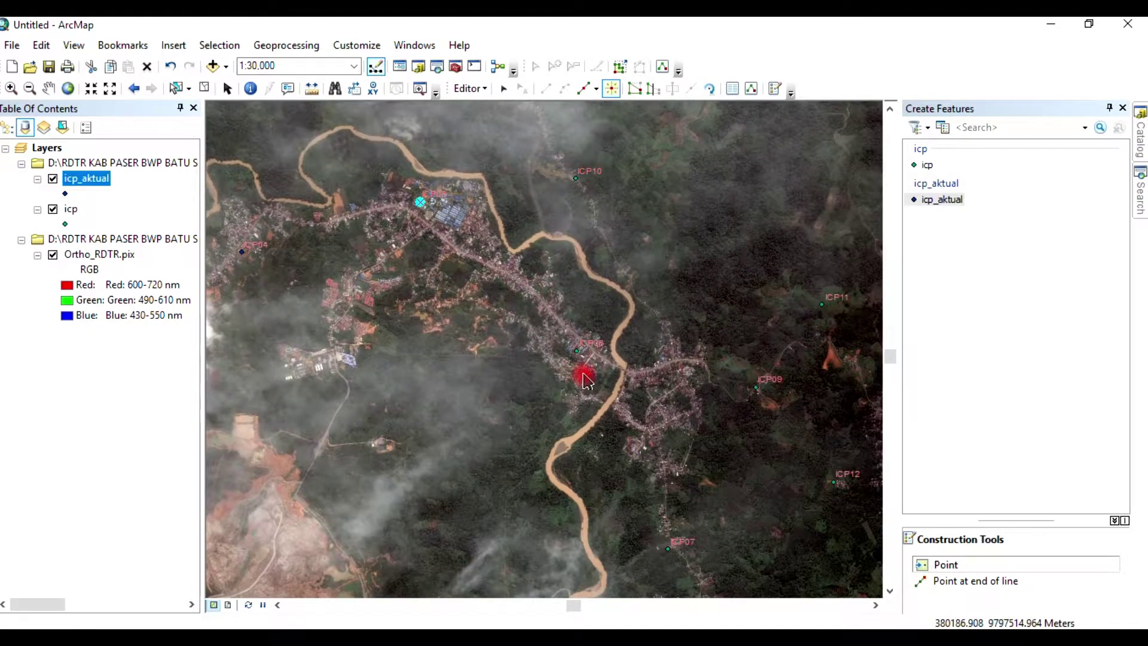
pyautogui.scroll(-5, 584, 381)
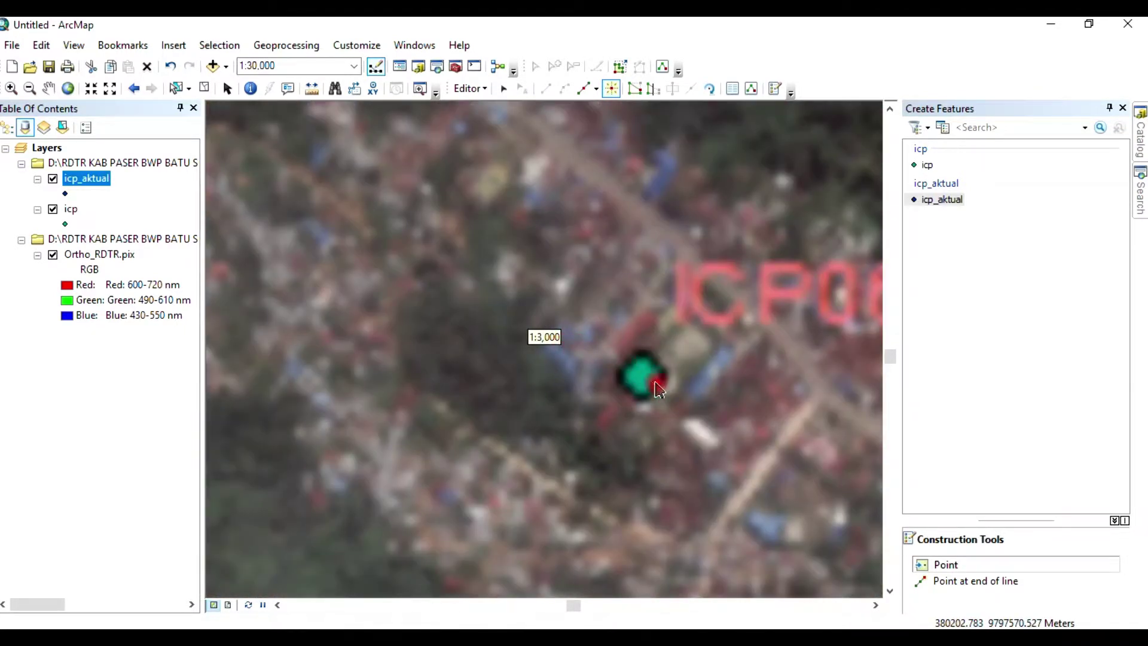
pyautogui.scroll(-1, 652, 385)
pyautogui.scroll(-4, 664, 404)
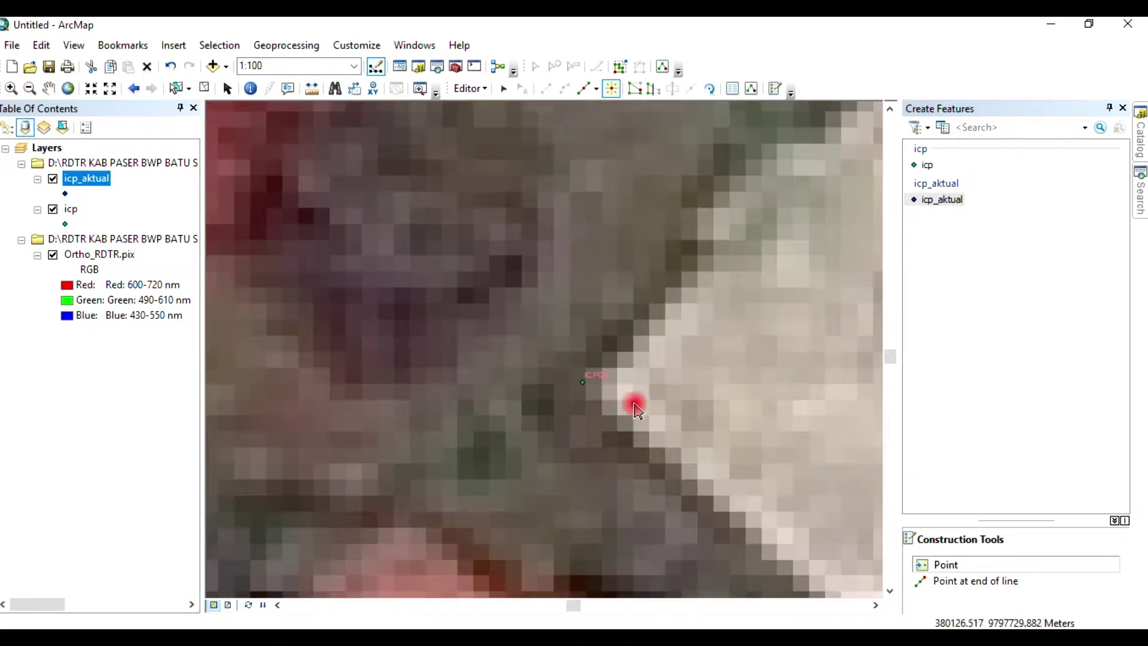
pyautogui.click(592, 397)
# Step: Place an icp_aktual point beside ICP07, at the southern corner of the wall enclosing the house by the forest edge
pyautogui.scroll(3, 655, 402)
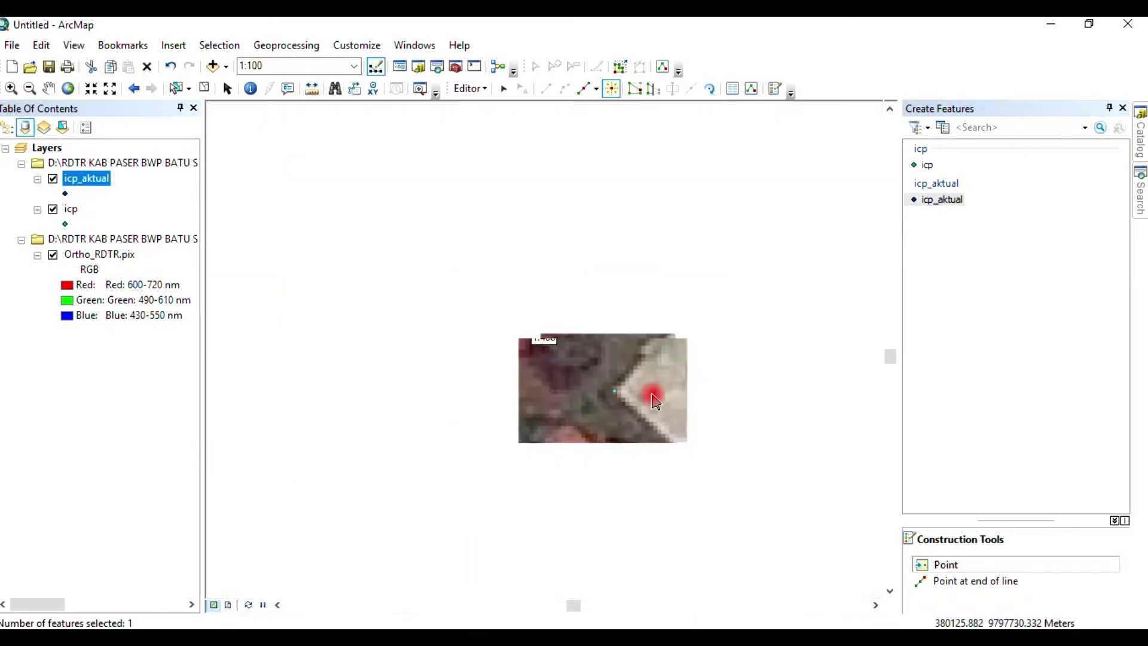
pyautogui.scroll(2, 688, 410)
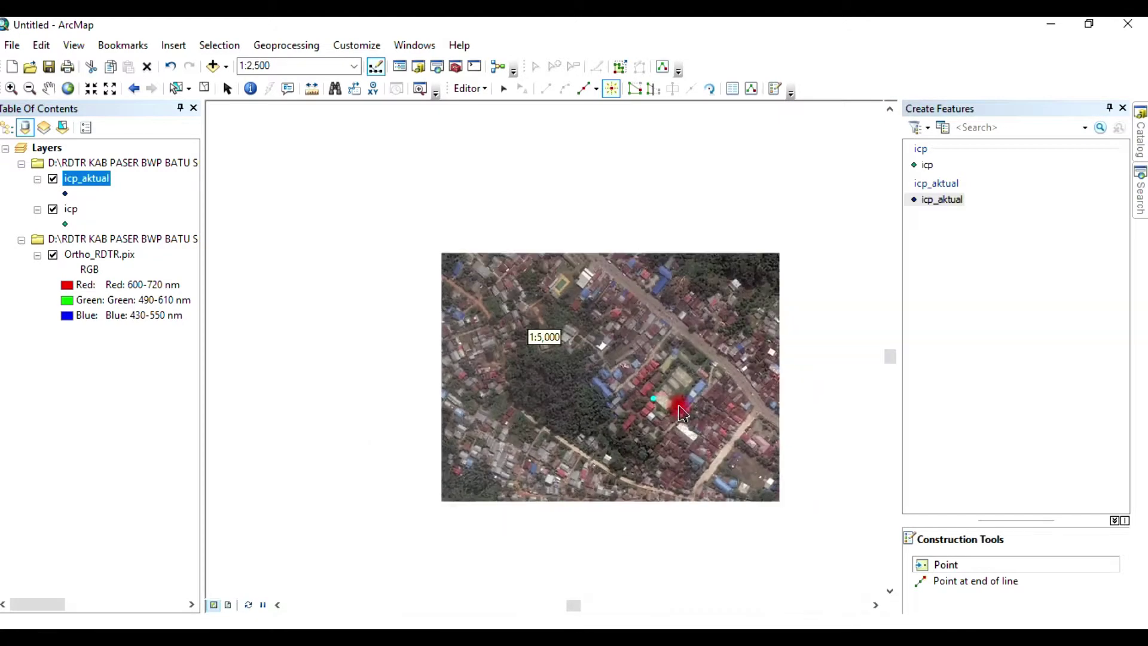
pyautogui.moveTo(704, 402); pyautogui.dragTo(592, 339)
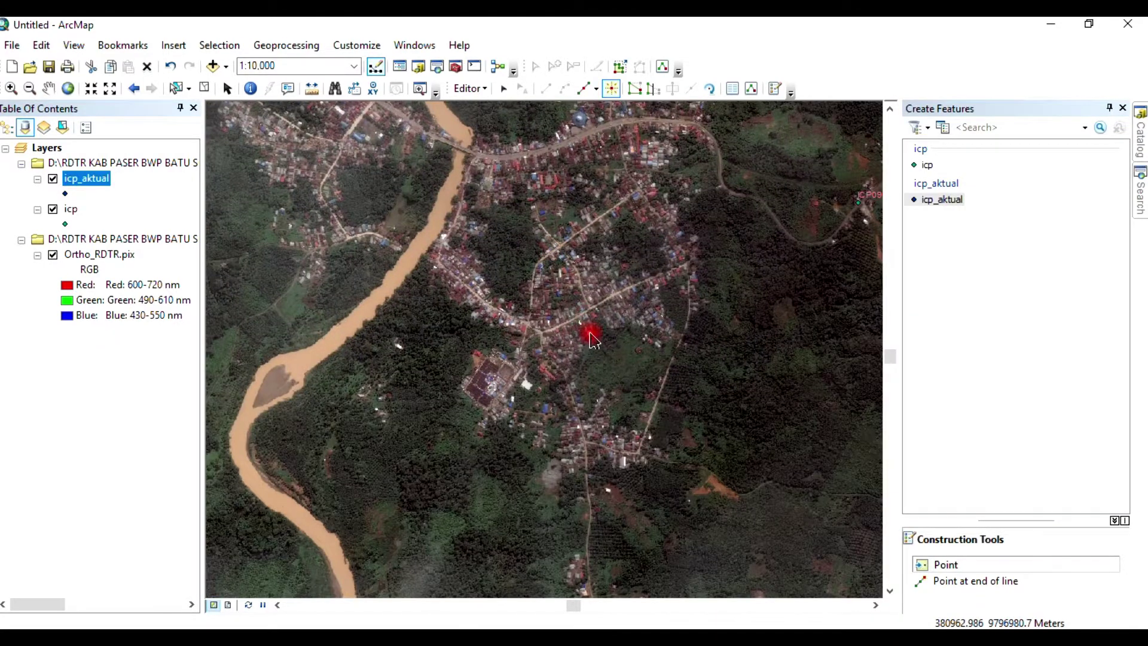
pyautogui.scroll(2, 593, 340)
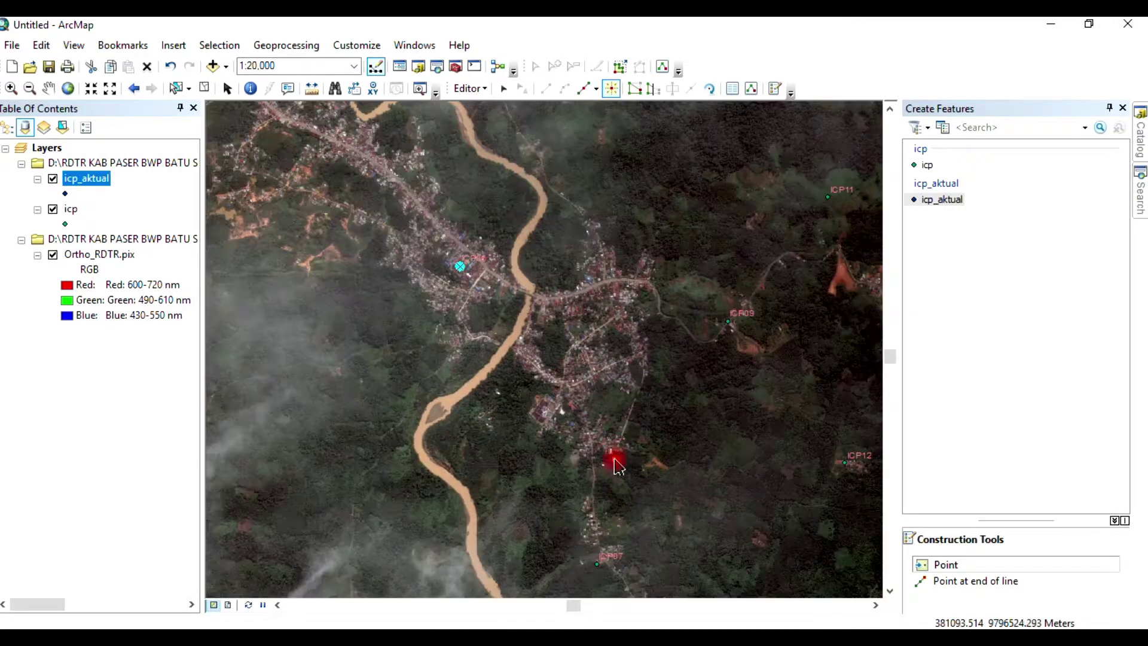
pyautogui.scroll(-5, 607, 385)
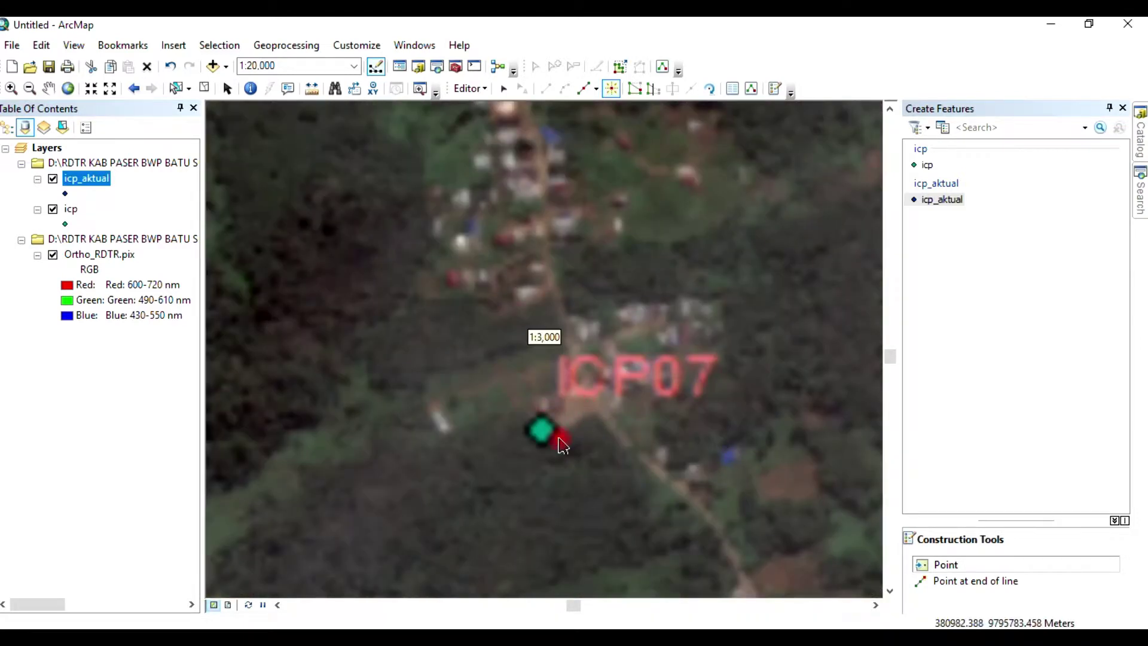
pyautogui.scroll(-1, 634, 394)
pyautogui.scroll(-2, 661, 379)
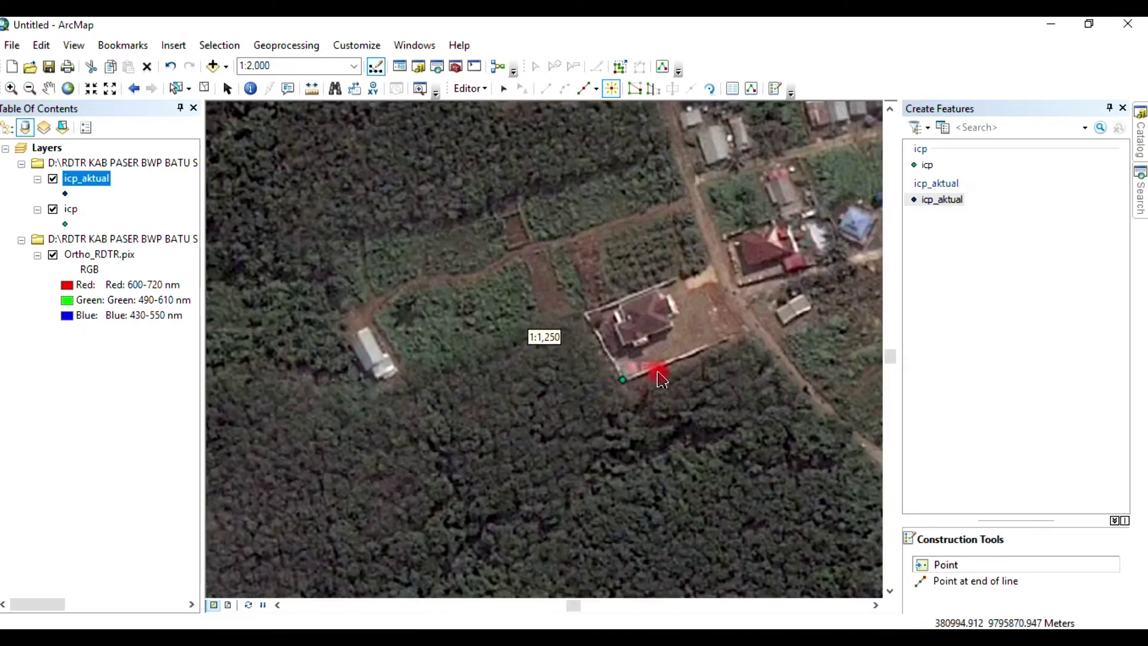
pyautogui.scroll(-4, 659, 382)
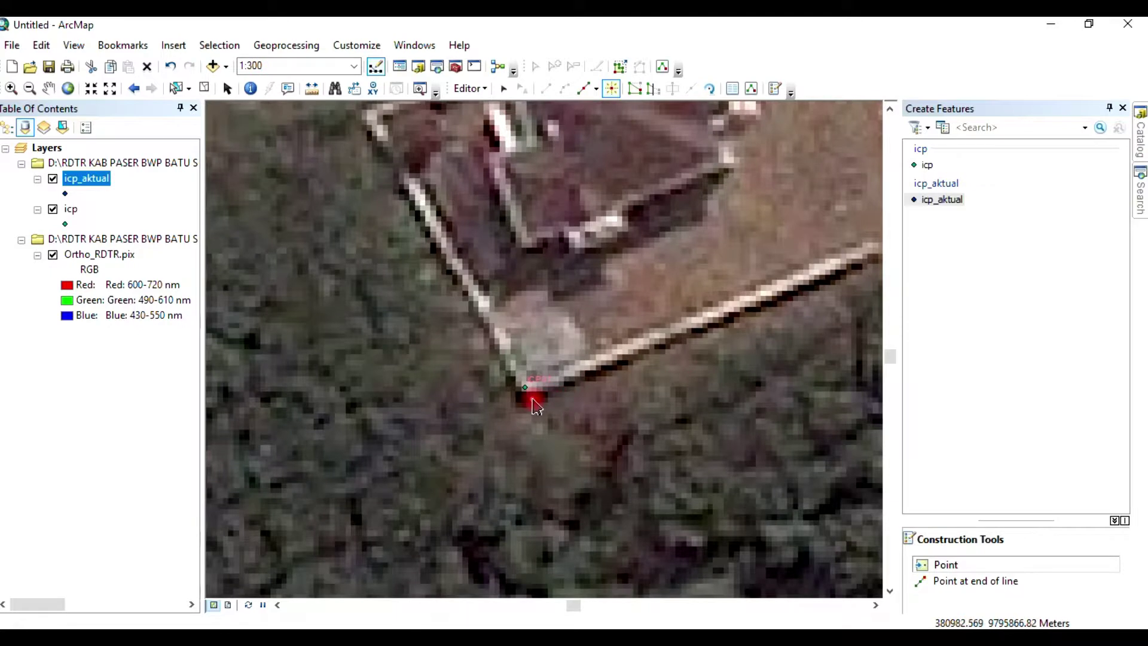
pyautogui.scroll(-4, 528, 399)
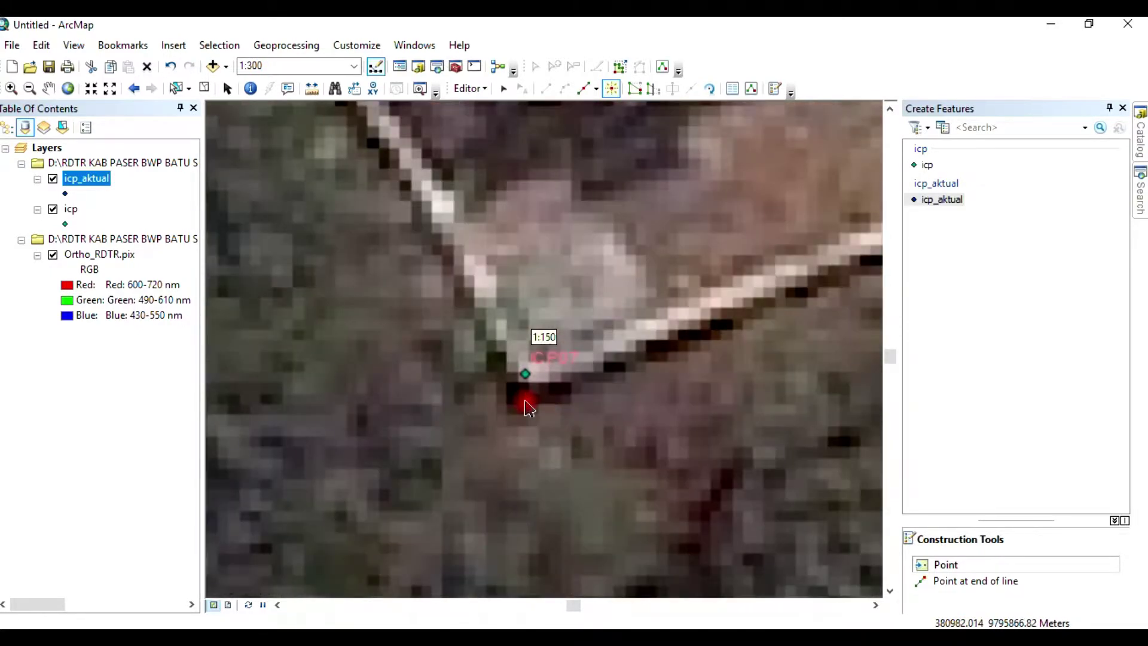
pyautogui.click(534, 390)
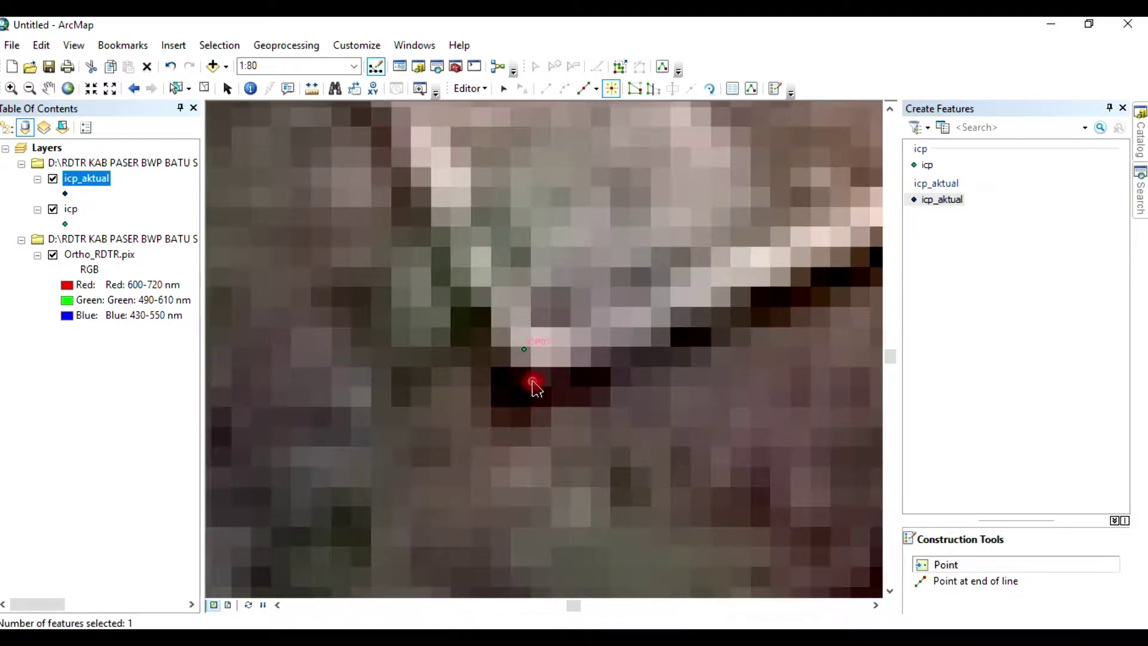
pyautogui.scroll(8, 545, 384)
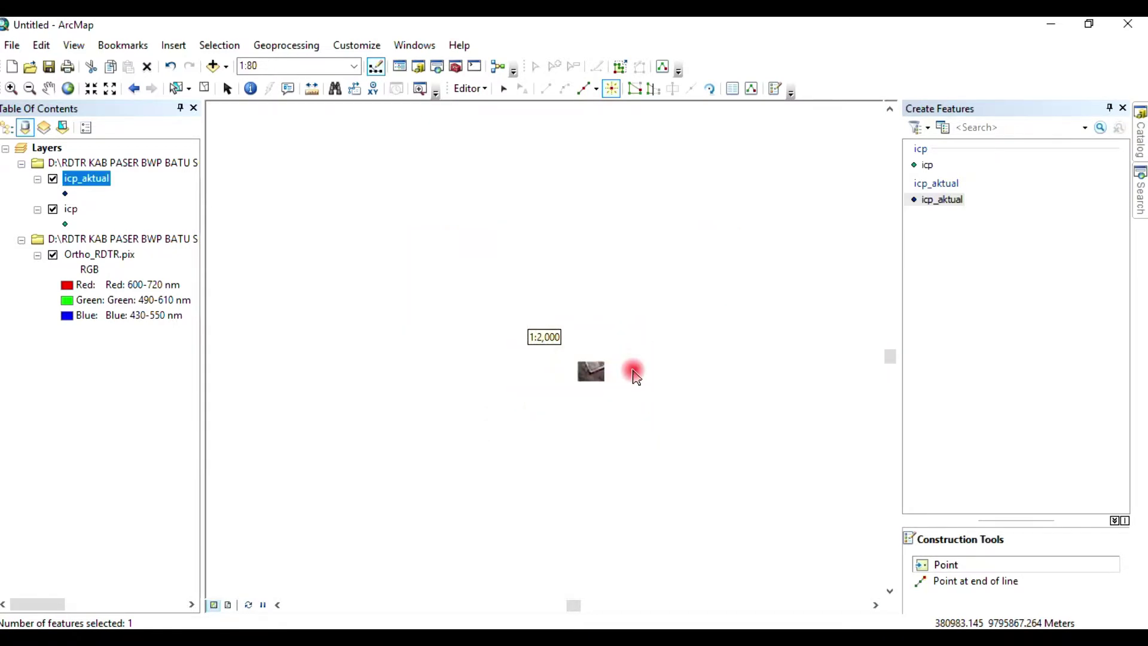
# Step: Place an icp_aktual point beside ICP08, at the southwestern corner of the pale strip fronting the red-roofed house by the road
pyautogui.scroll(6, 654, 370)
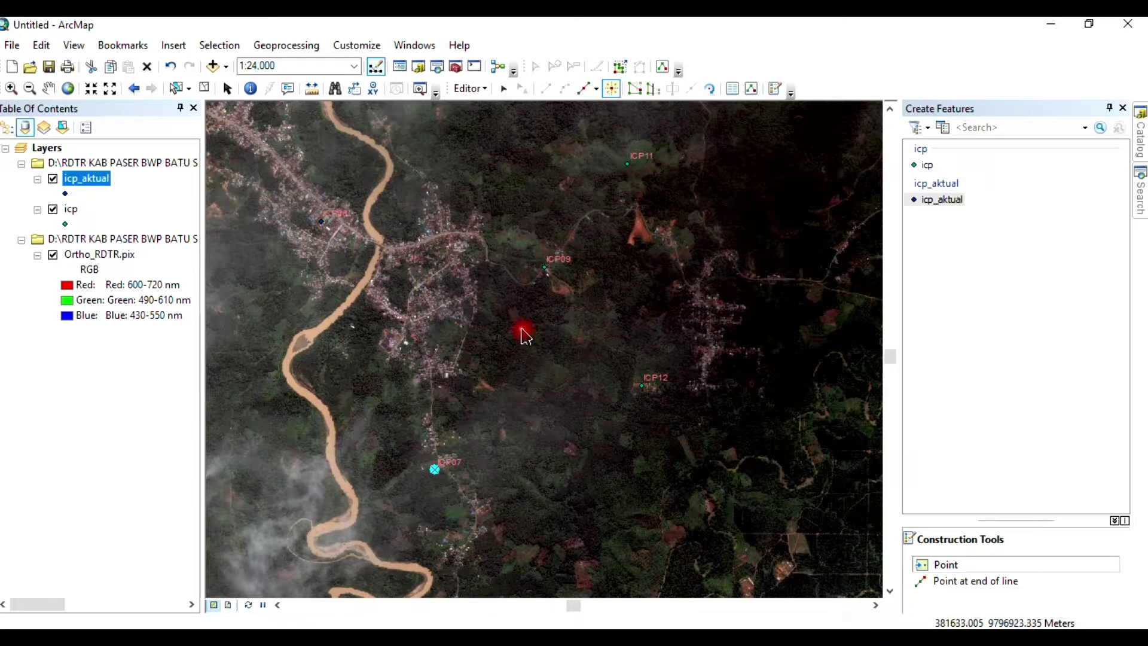
pyautogui.moveTo(525, 335)
pyautogui.mouseDown()
pyautogui.moveTo(499, 328)
pyautogui.moveTo(479, 397)
pyautogui.moveTo(505, 449)
pyautogui.moveTo(531, 428)
pyautogui.moveTo(538, 269)
pyautogui.mouseUp()
pyautogui.moveTo(543, 333); pyautogui.dragTo(542, 240)
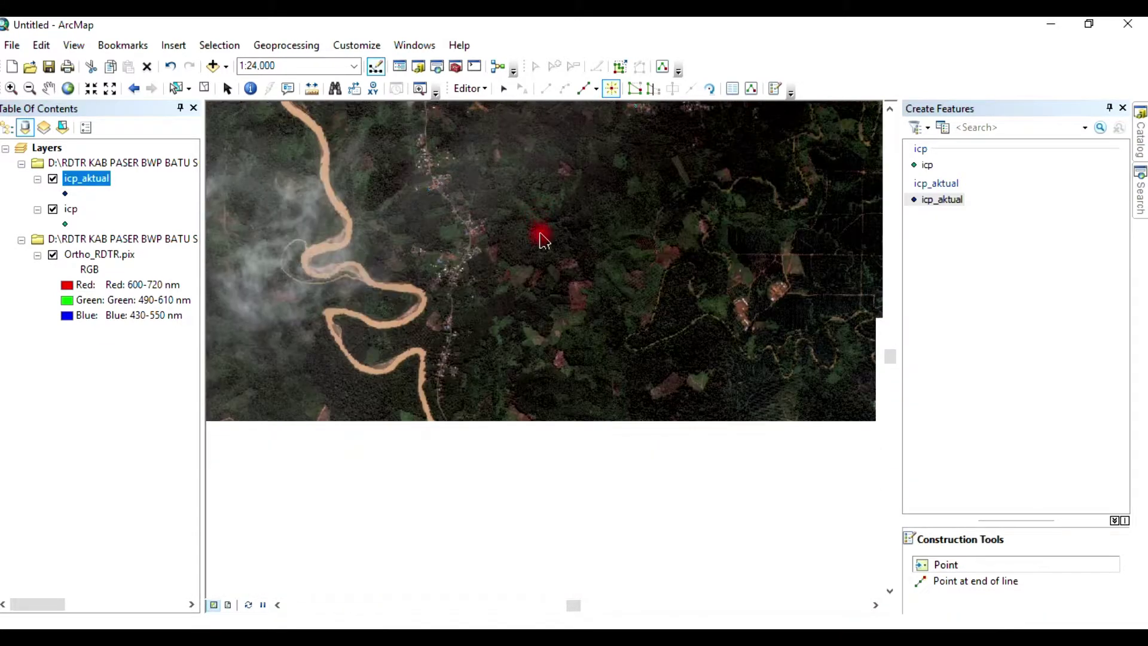
pyautogui.scroll(5, 476, 472)
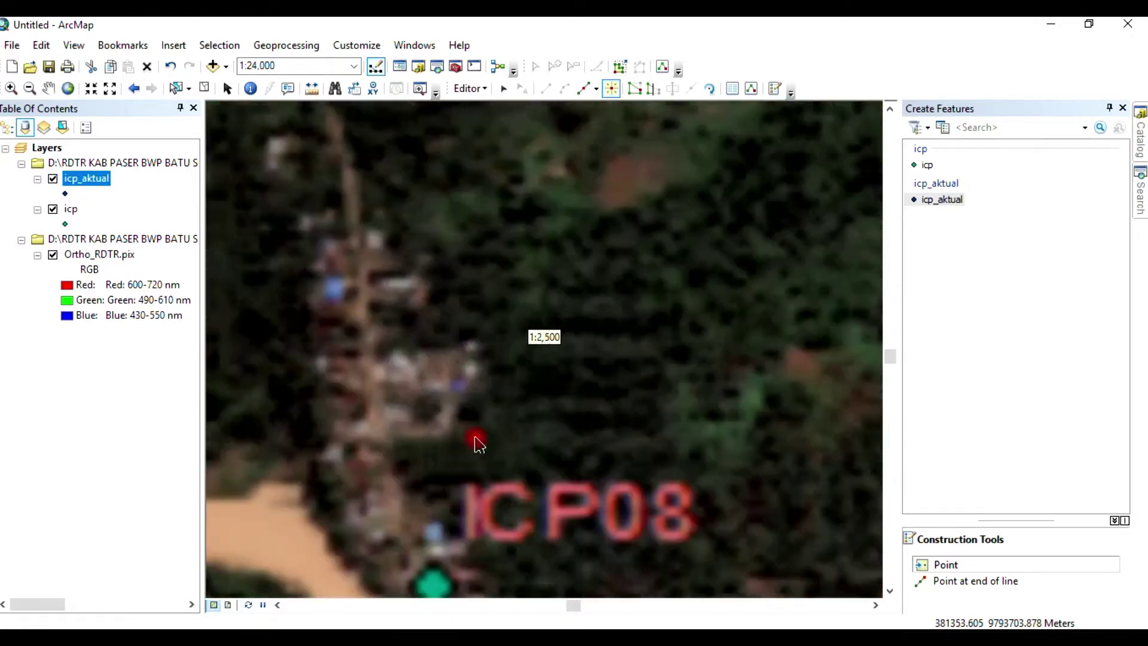
pyautogui.scroll(1, 485, 455)
pyautogui.moveTo(495, 479); pyautogui.dragTo(576, 213)
pyautogui.scroll(6, 511, 462)
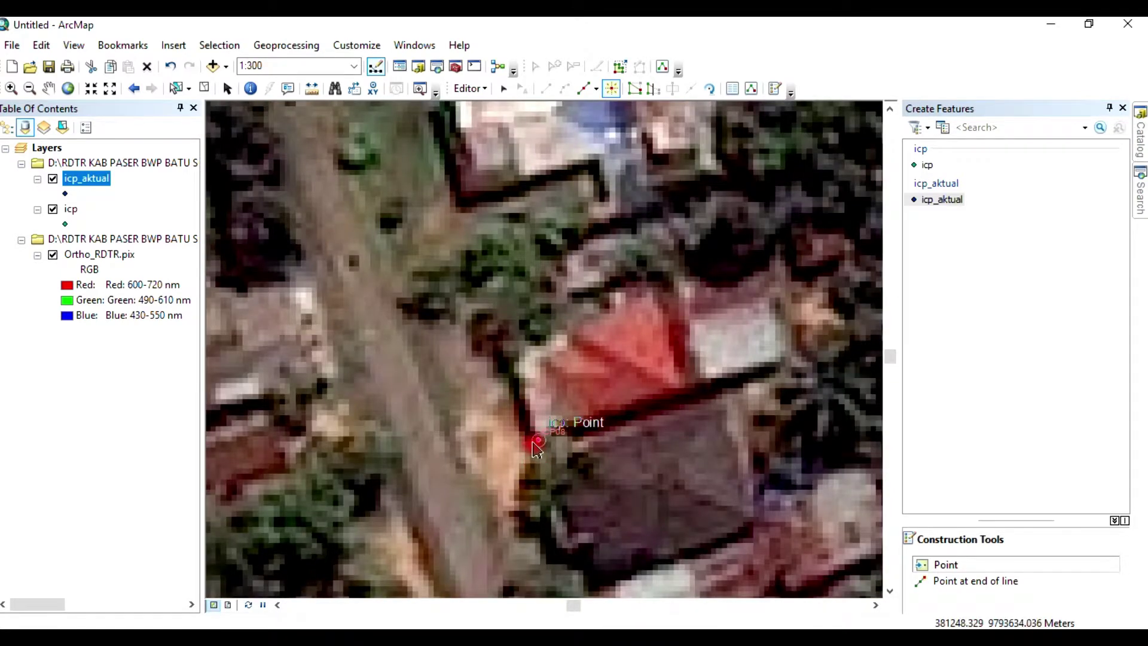
pyautogui.scroll(3, 536, 464)
pyautogui.scroll(1, 541, 461)
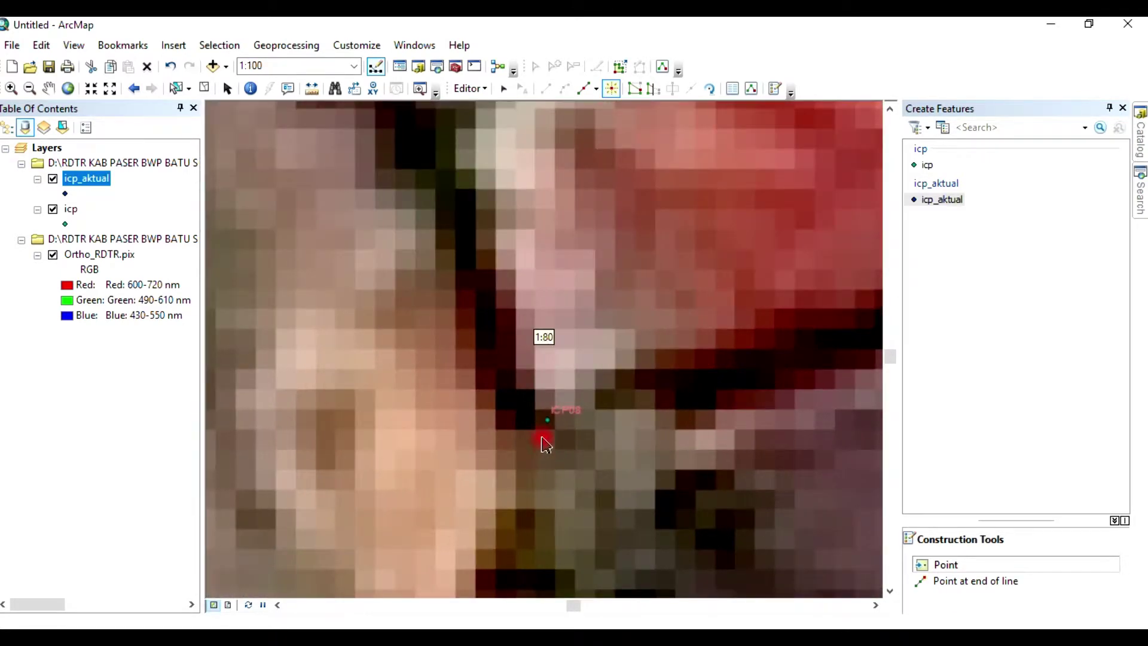
pyautogui.click(541, 411)
# Step: Place an icp_aktual point beside ICP09, at the southern corner of the grey-roofed building along the road
pyautogui.scroll(-7, 608, 385)
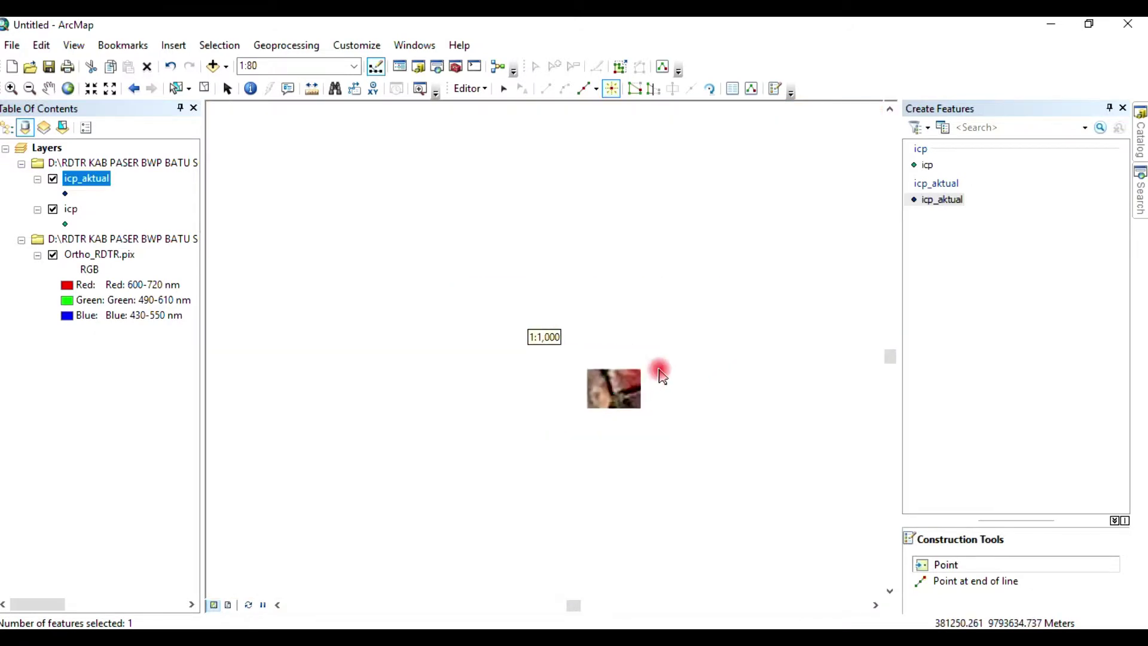
pyautogui.scroll(-4, 667, 365)
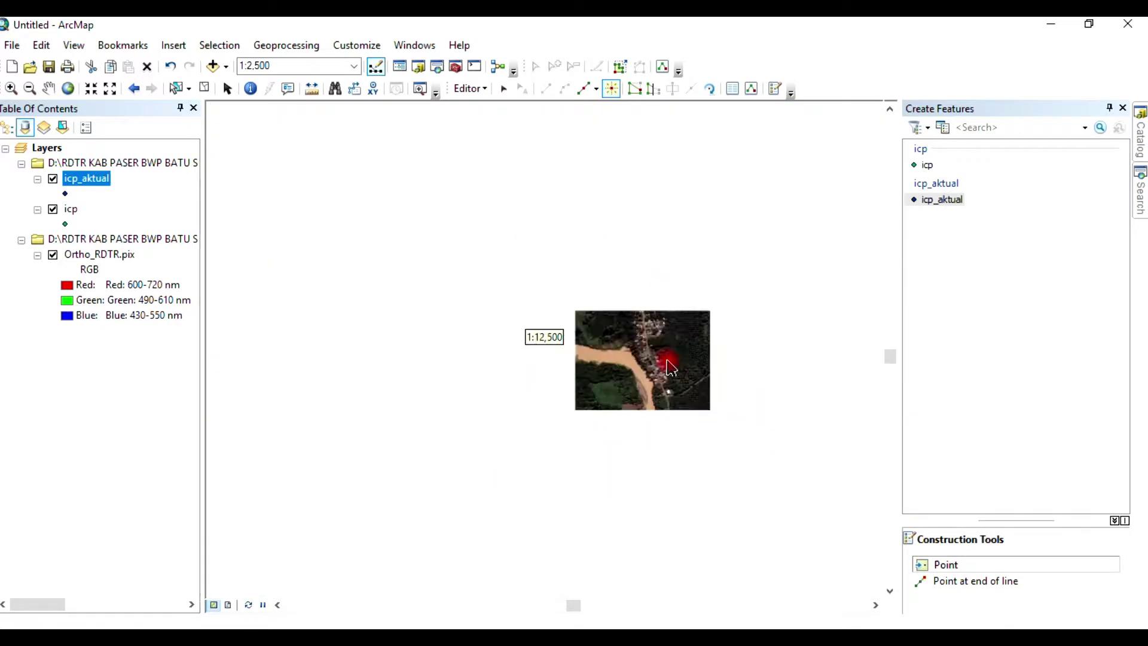
pyautogui.moveTo(713, 277); pyautogui.dragTo(513, 449)
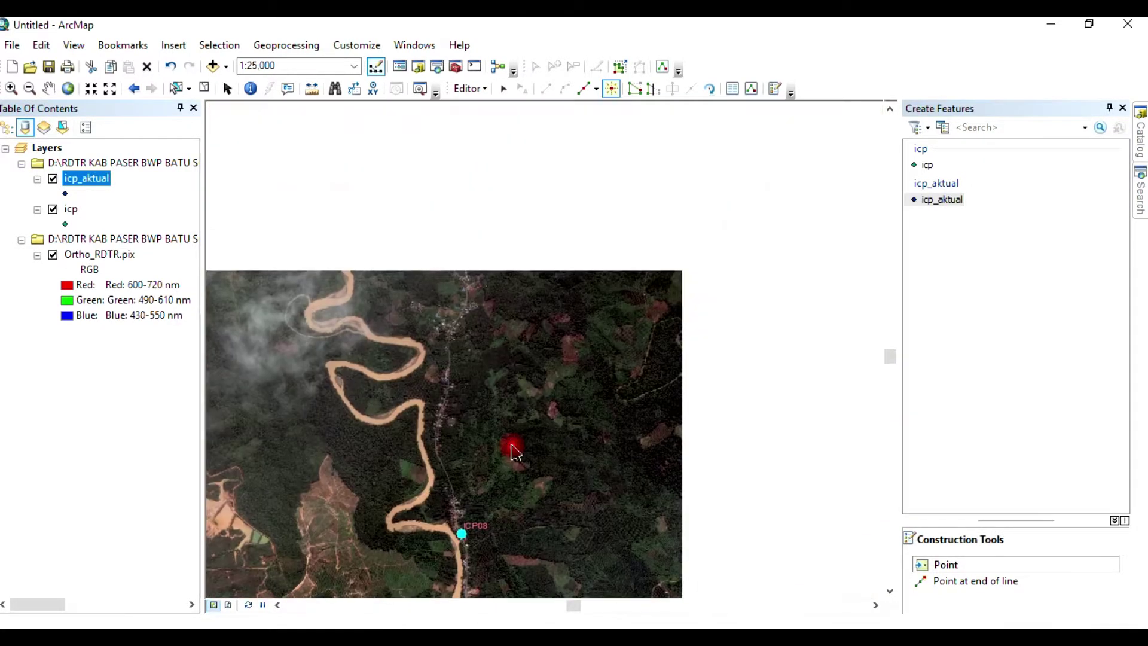
pyautogui.moveTo(645, 343); pyautogui.dragTo(554, 469)
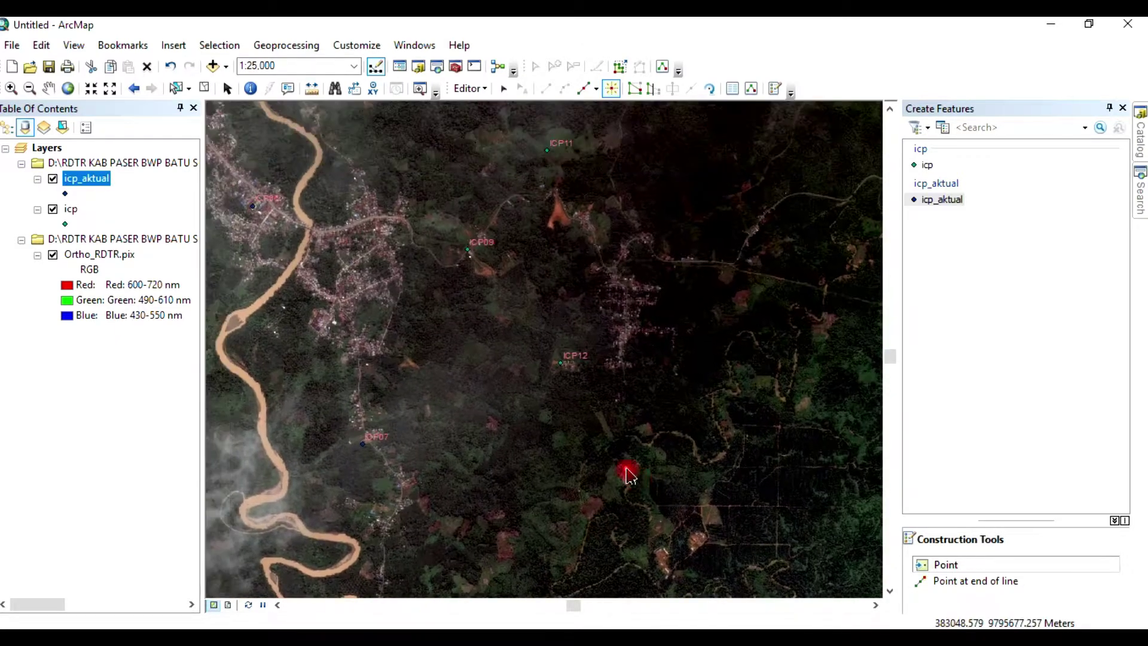
pyautogui.scroll(5, 476, 270)
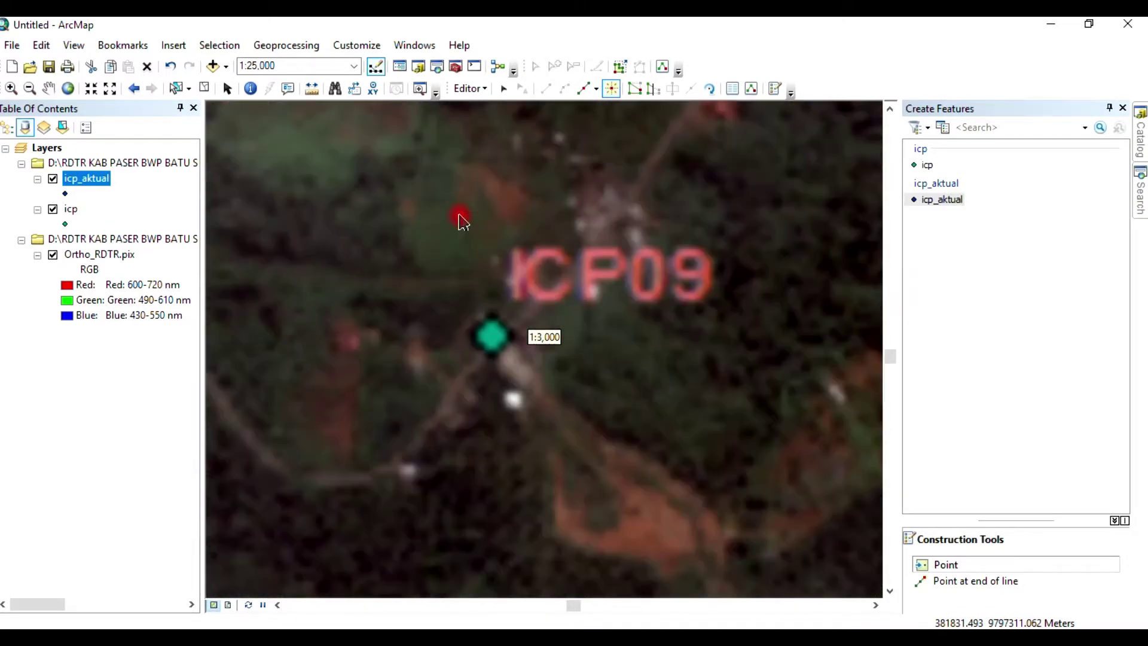
pyautogui.scroll(4, 479, 344)
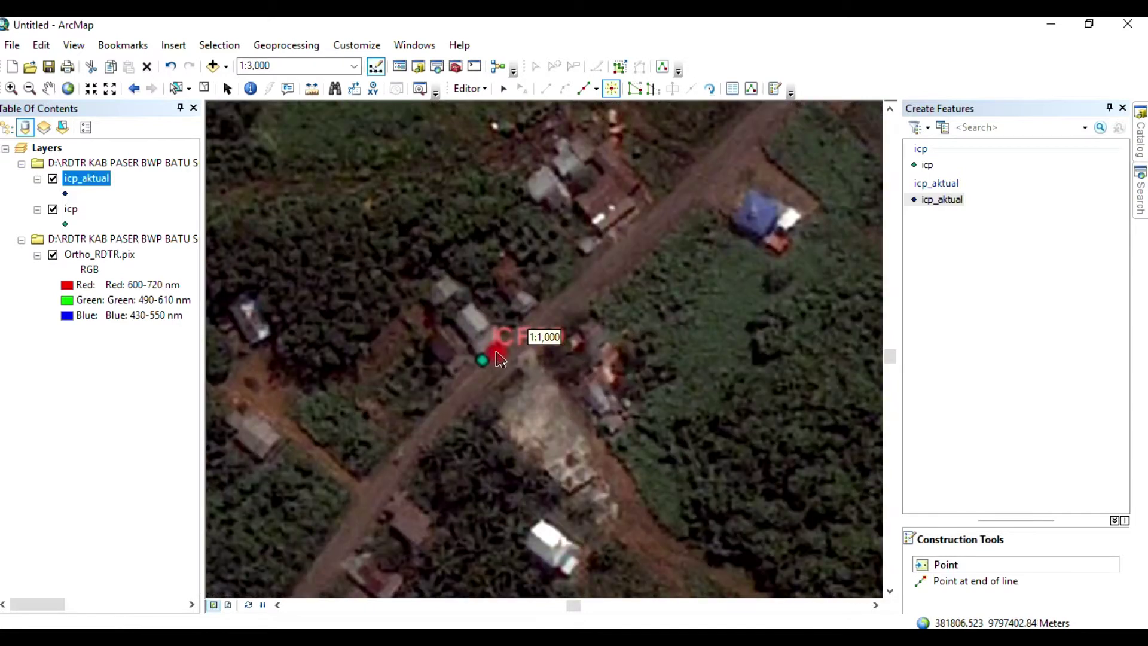
pyautogui.scroll(3, 478, 344)
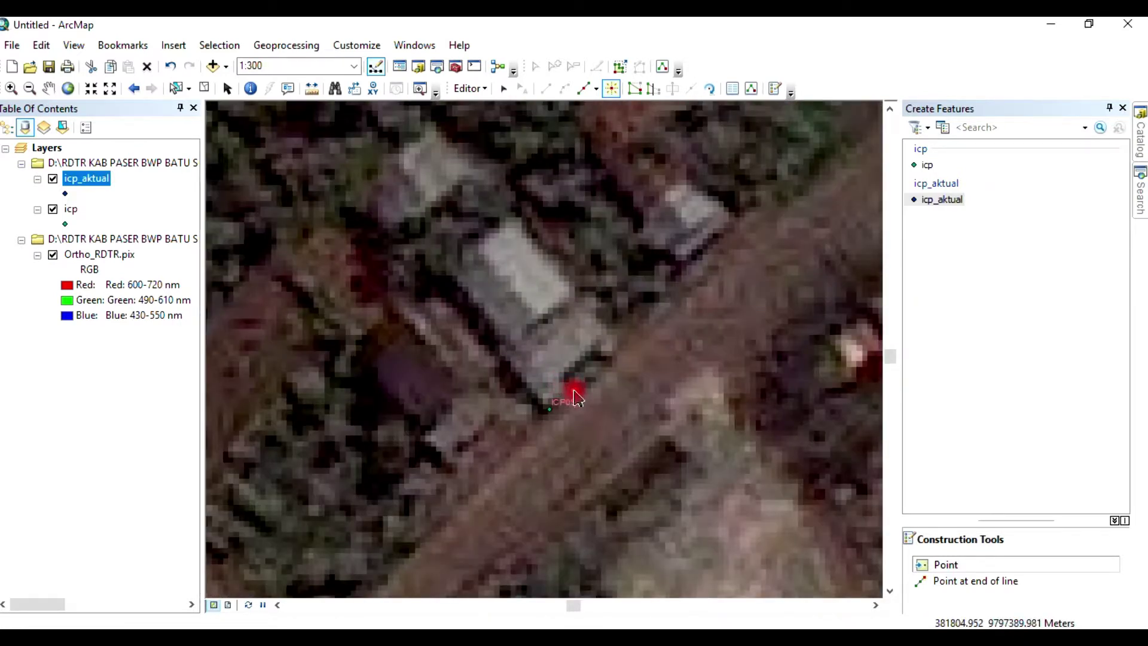
pyautogui.scroll(4, 541, 417)
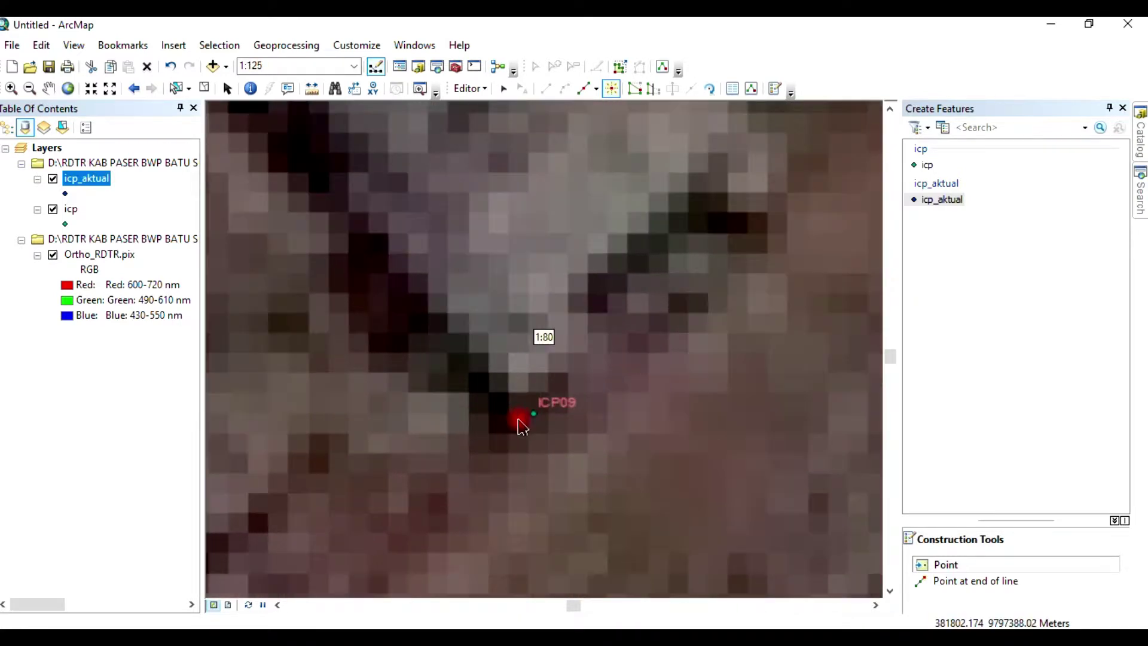
pyautogui.click(527, 410)
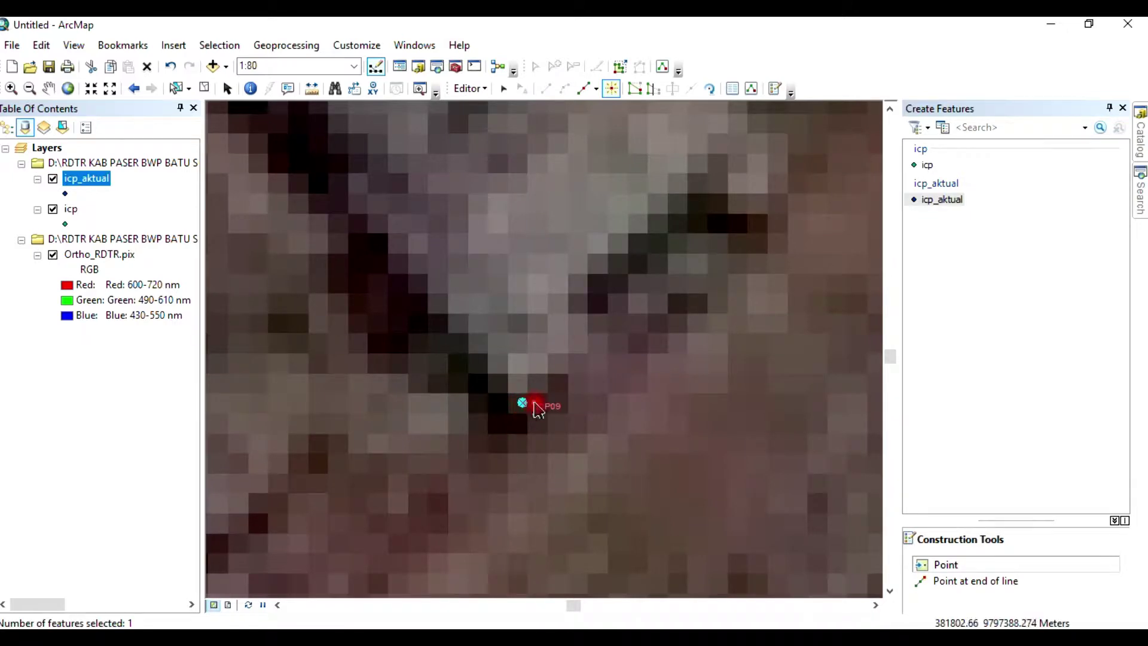
# Step: Place an icp_aktual point beside ICP10, at the southeastern end of the thin dark line by the dirt road near the blue roof
pyautogui.scroll(-6, 625, 407)
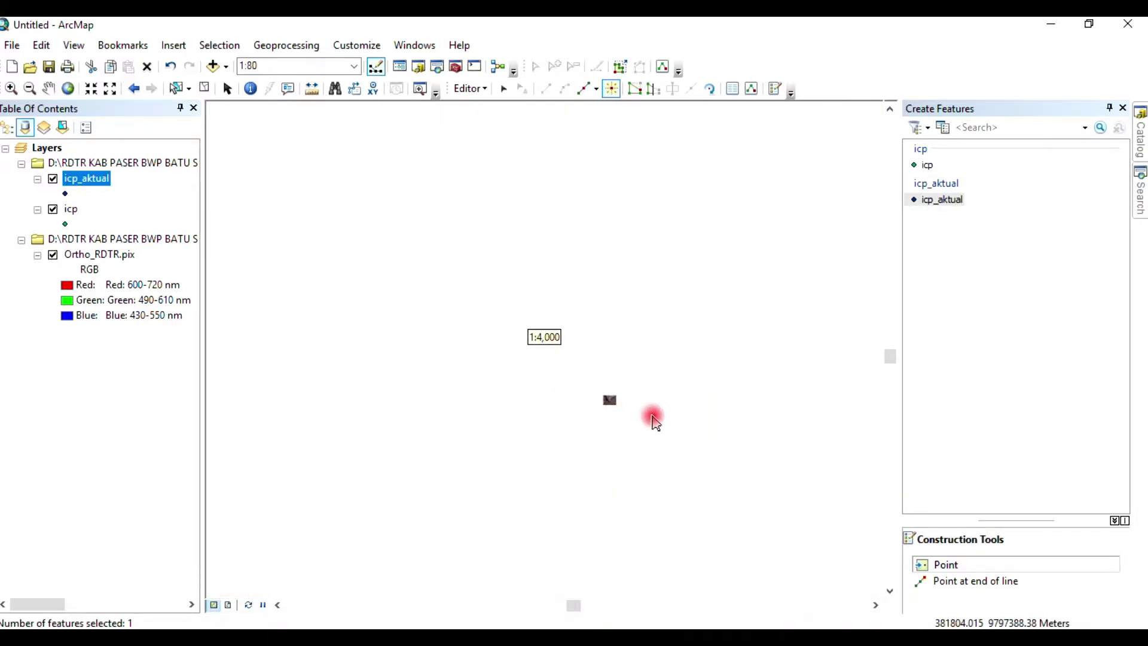
pyautogui.scroll(-3, 655, 423)
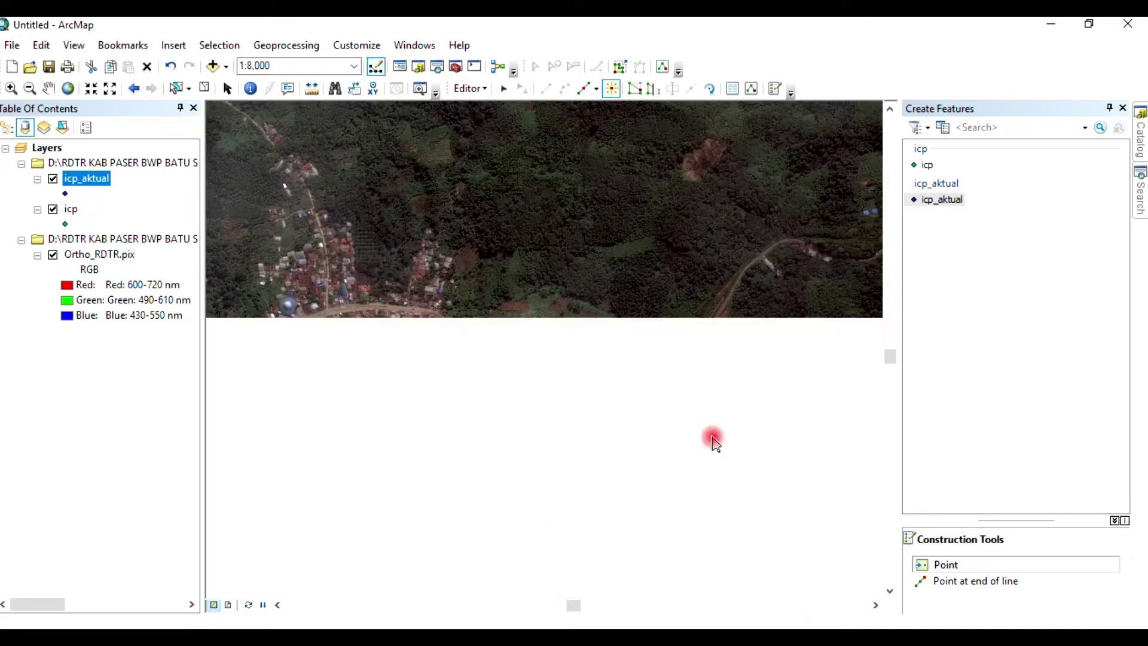
pyautogui.moveTo(710, 436); pyautogui.dragTo(462, 322)
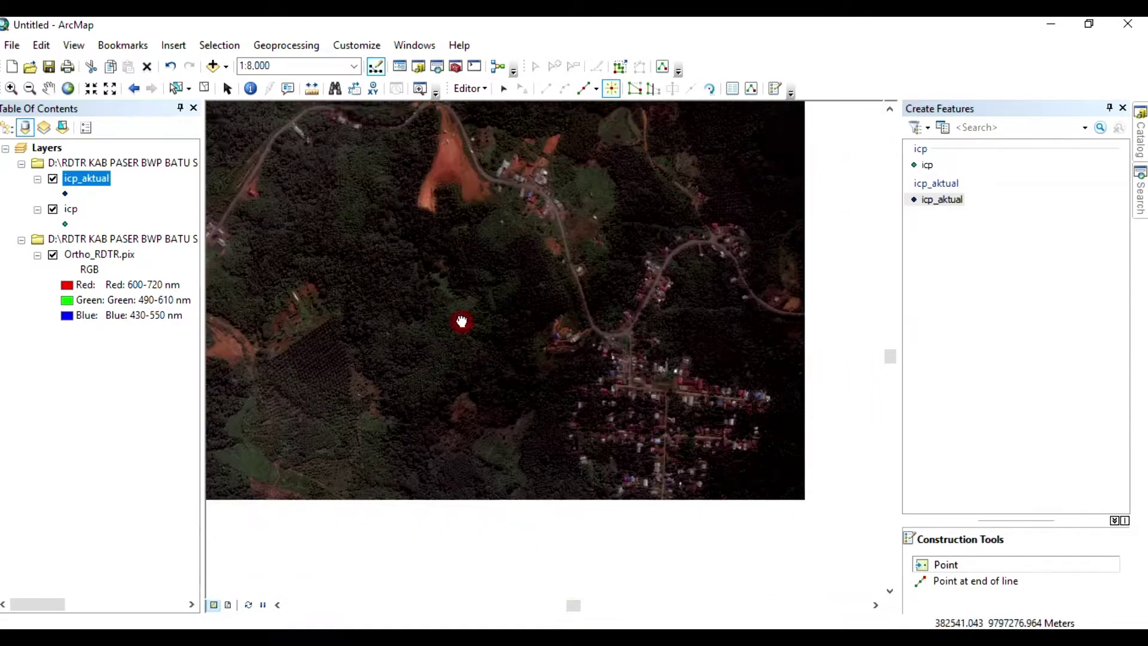
pyautogui.scroll(-4, 555, 390)
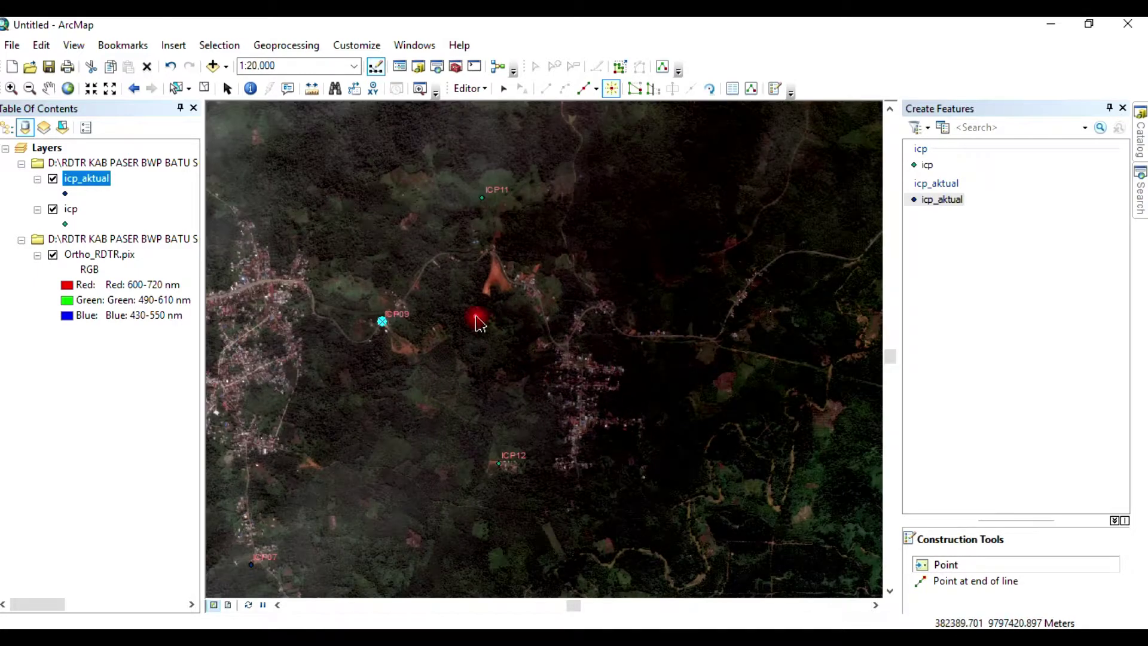
pyautogui.moveTo(480, 323); pyautogui.dragTo(597, 418)
pyautogui.moveTo(431, 346); pyautogui.dragTo(581, 475)
pyautogui.scroll(12, 400, 299)
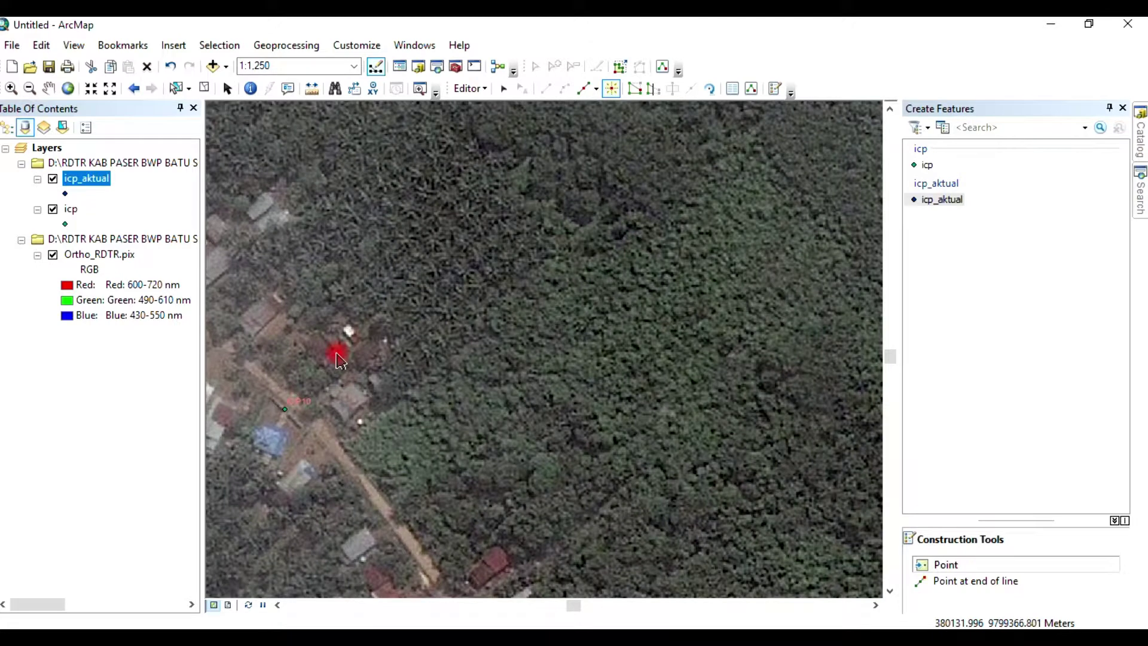
pyautogui.scroll(7, 451, 332)
pyautogui.scroll(4, 452, 332)
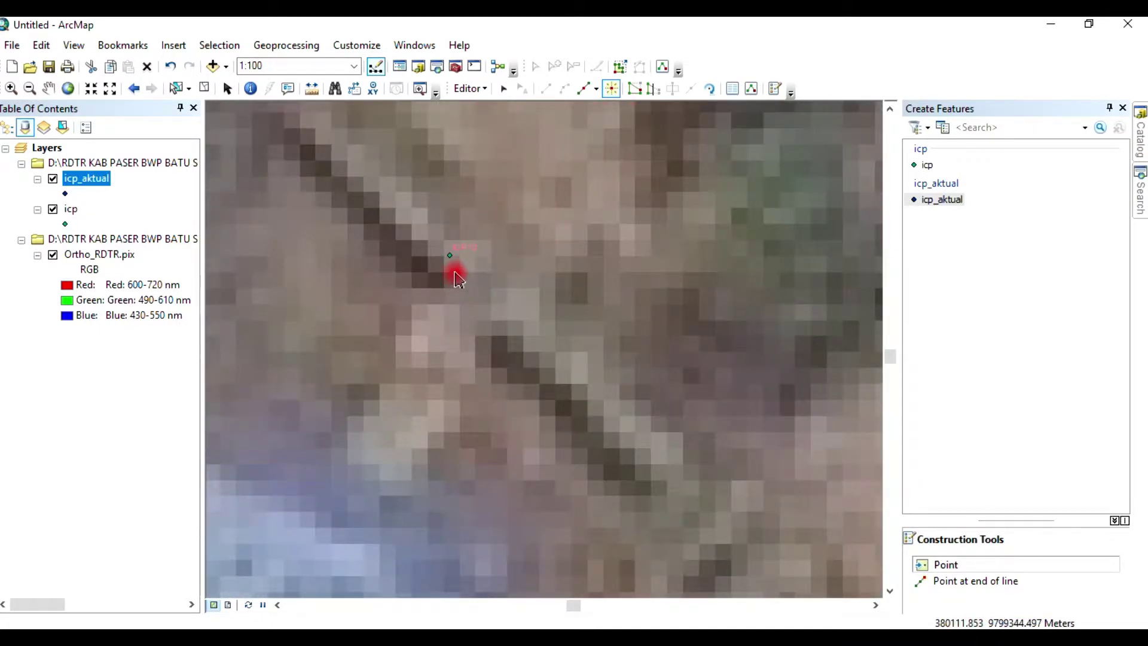
pyautogui.click(454, 270)
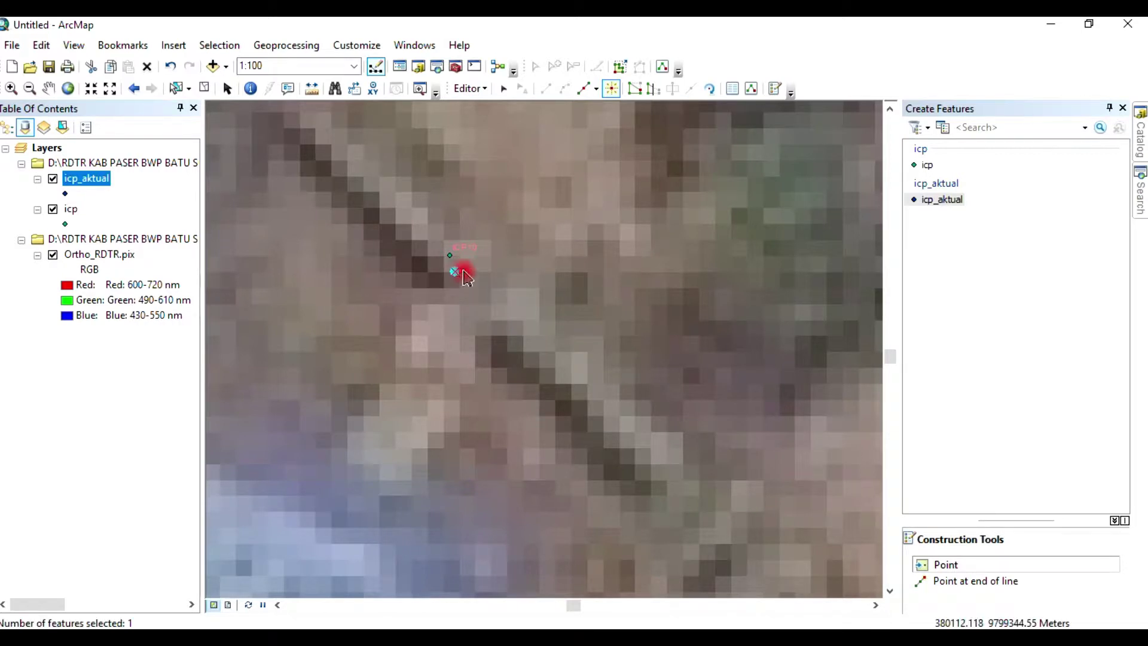
# Step: Place an icp_aktual point beside ICP11, at the small white-roofed hut in the green clearing
pyautogui.scroll(-6, 496, 278)
pyautogui.scroll(-5, 544, 326)
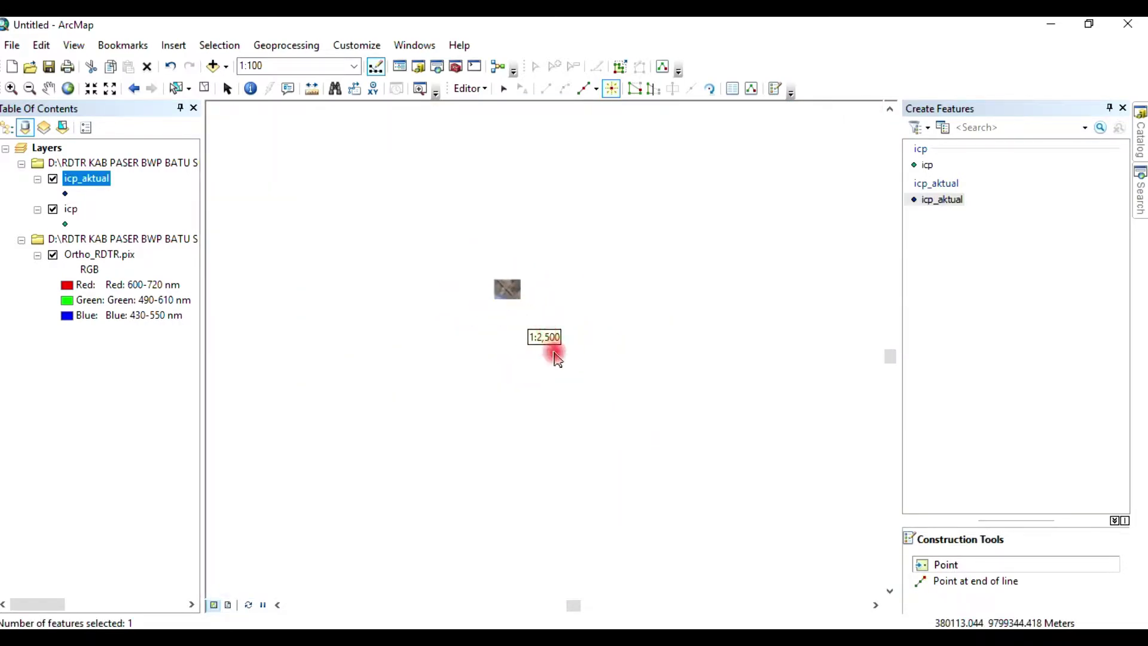
pyautogui.scroll(-7, 557, 358)
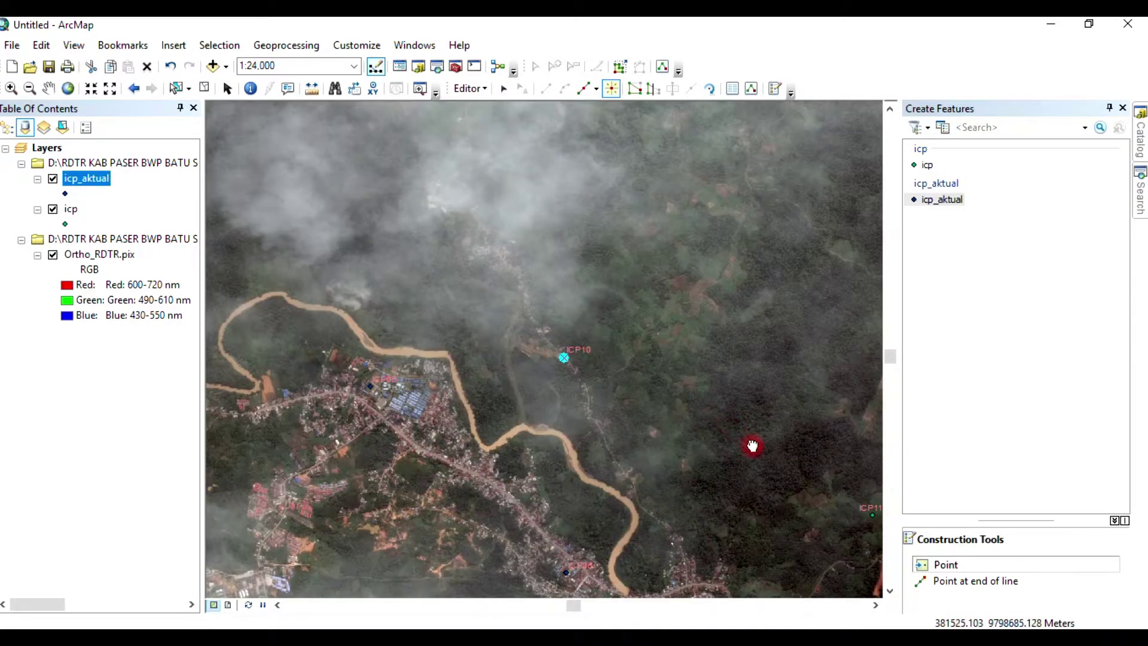
pyautogui.moveTo(753, 446); pyautogui.dragTo(546, 351)
pyautogui.scroll(6, 648, 397)
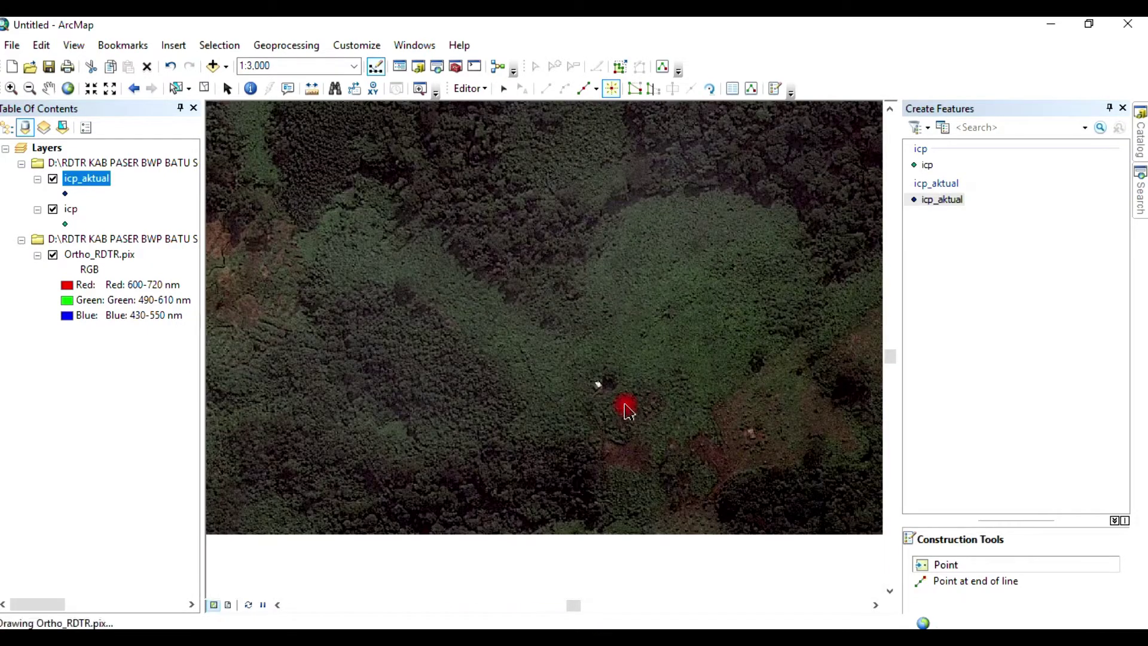
pyautogui.scroll(6, 635, 416)
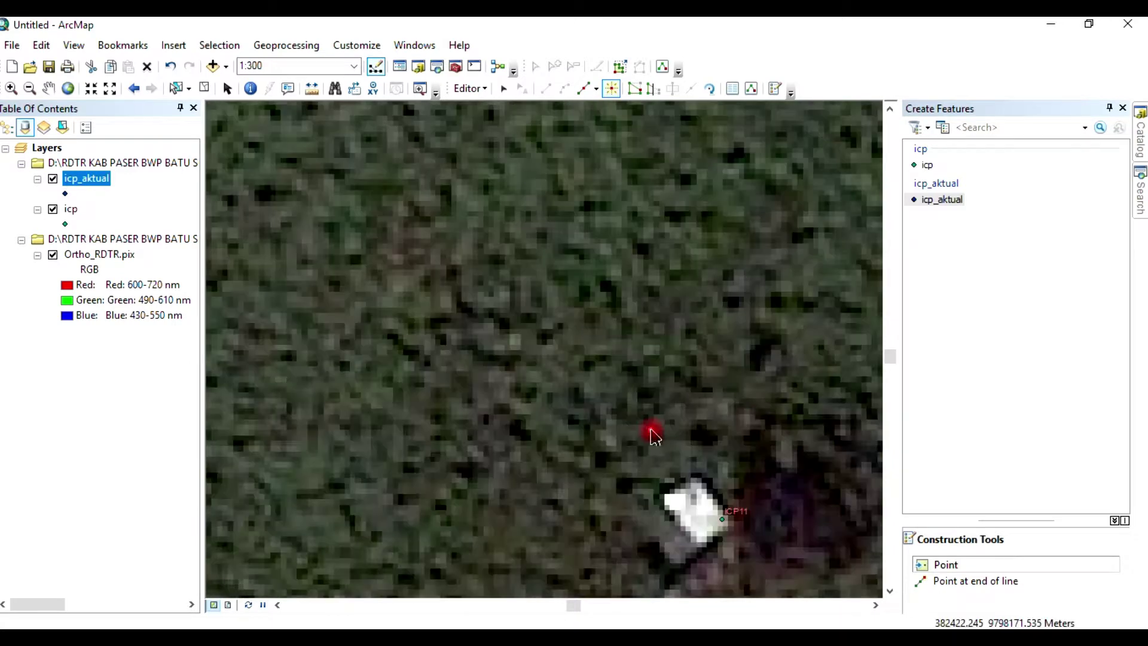
pyautogui.scroll(1, 602, 383)
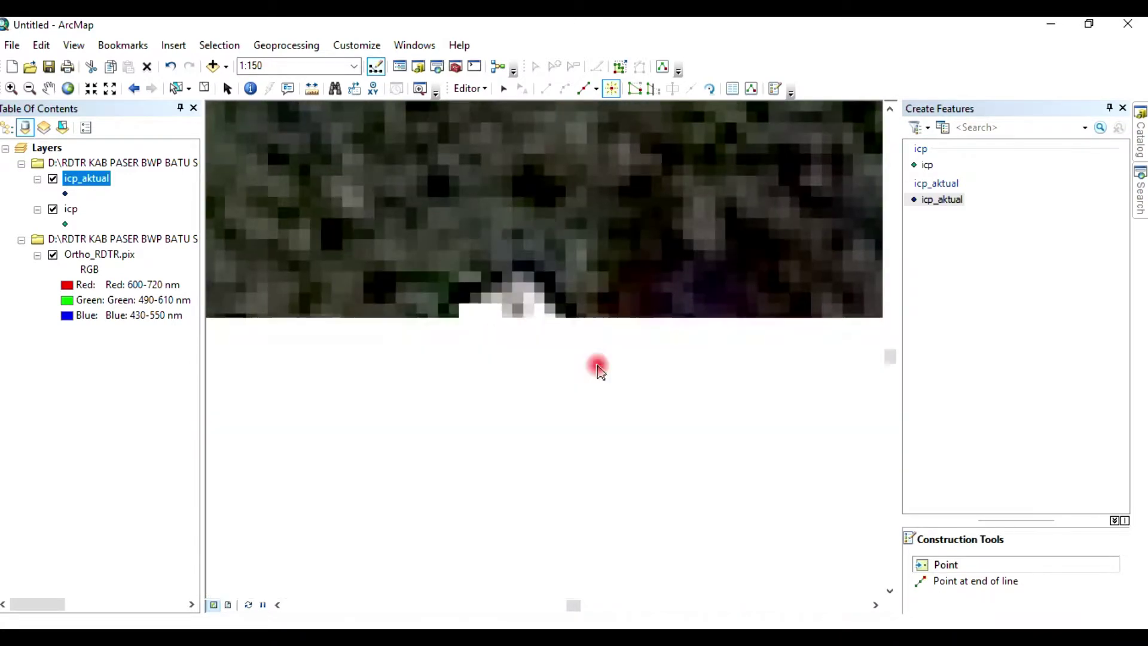
# Step: Place an icp_aktual point beside ICP12, at the southeastern corner of the large grey-roofed building on the bare red ground
pyautogui.scroll(-3, 604, 375)
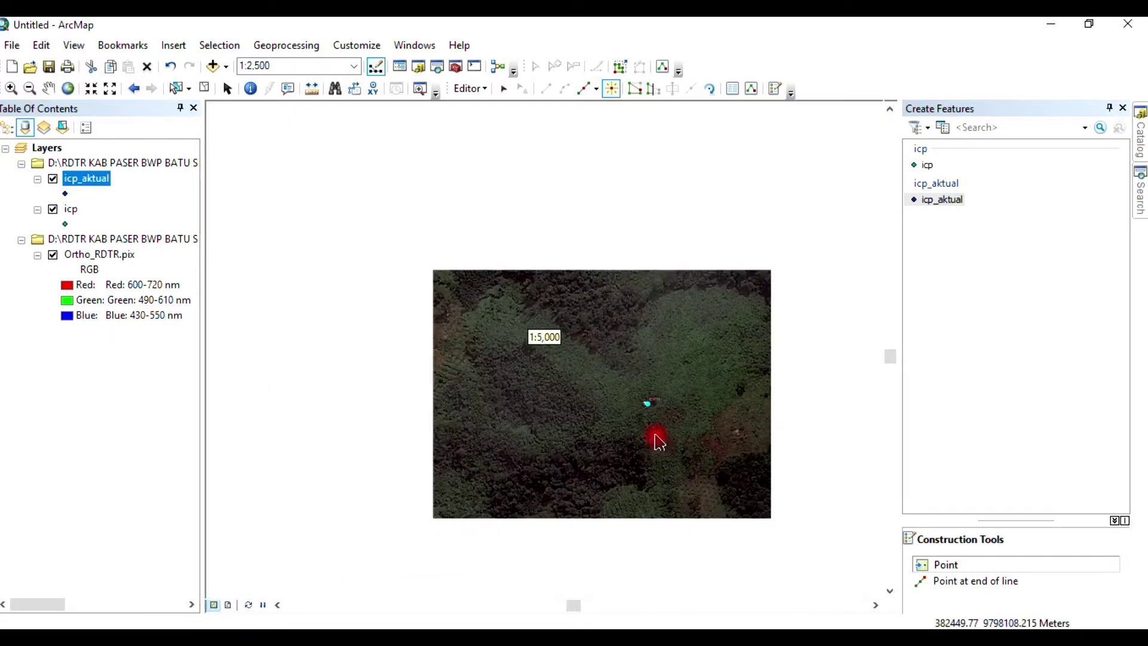
pyautogui.scroll(-2, 670, 448)
pyautogui.moveTo(687, 469); pyautogui.dragTo(520, 241)
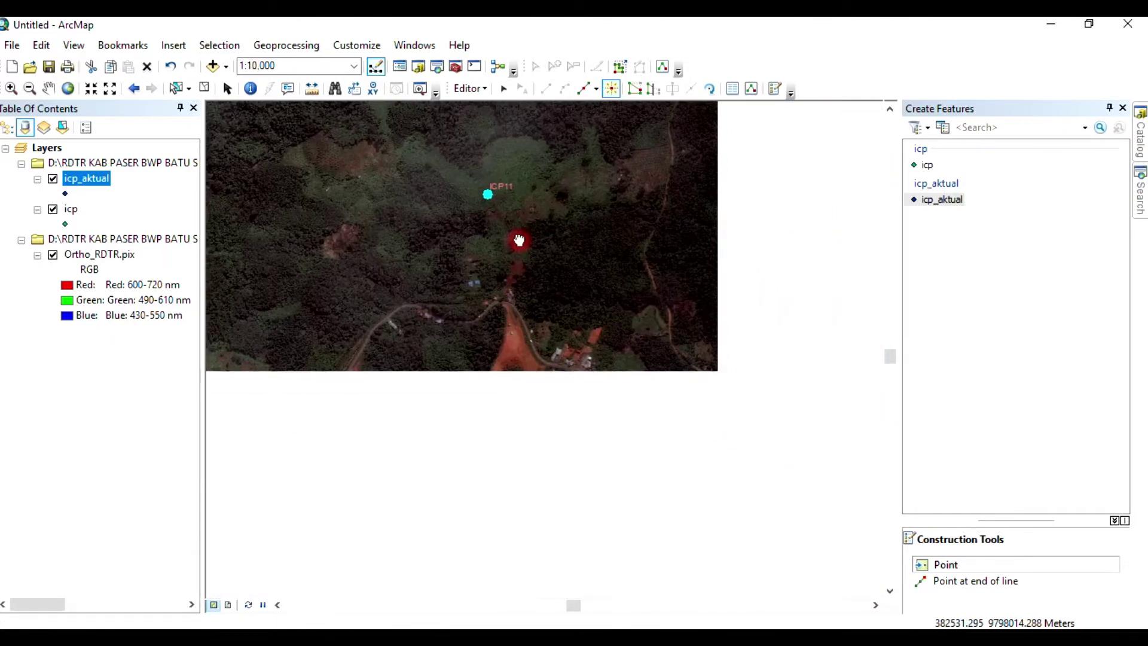
pyautogui.moveTo(623, 405); pyautogui.dragTo(461, 217)
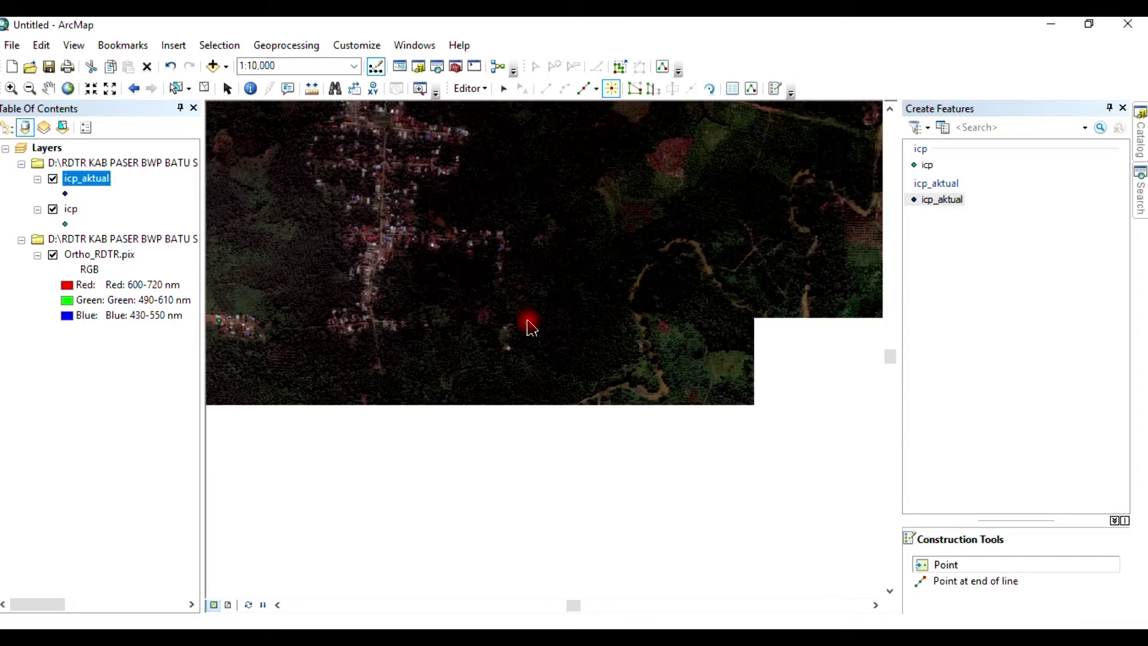
pyautogui.scroll(-1, 537, 365)
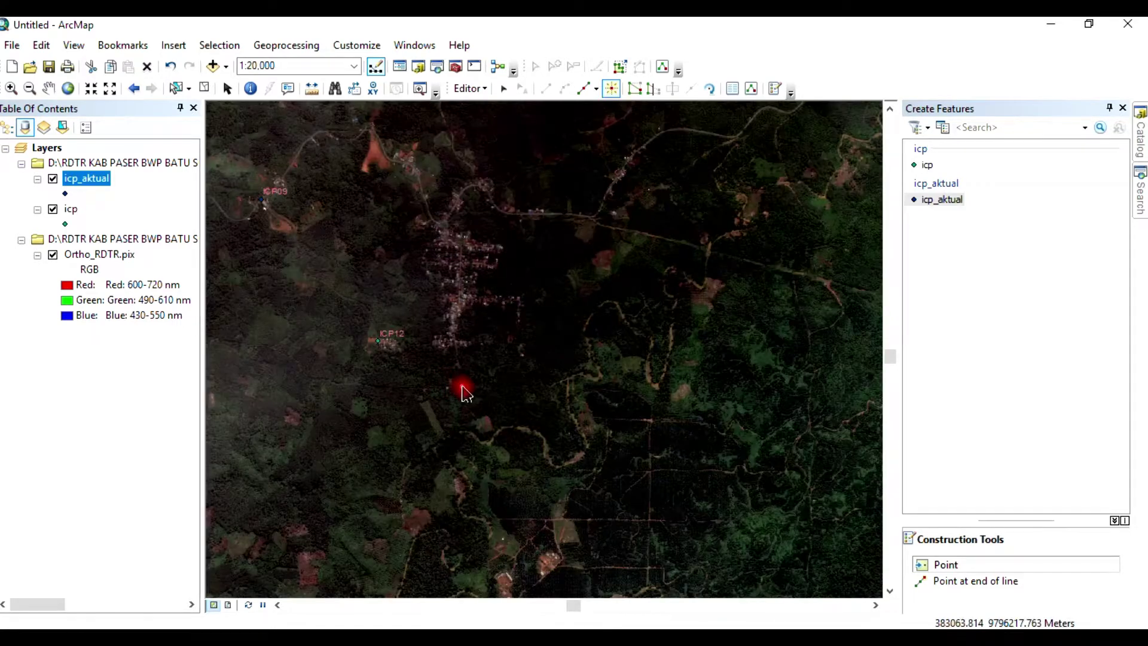
pyautogui.scroll(5, 389, 365)
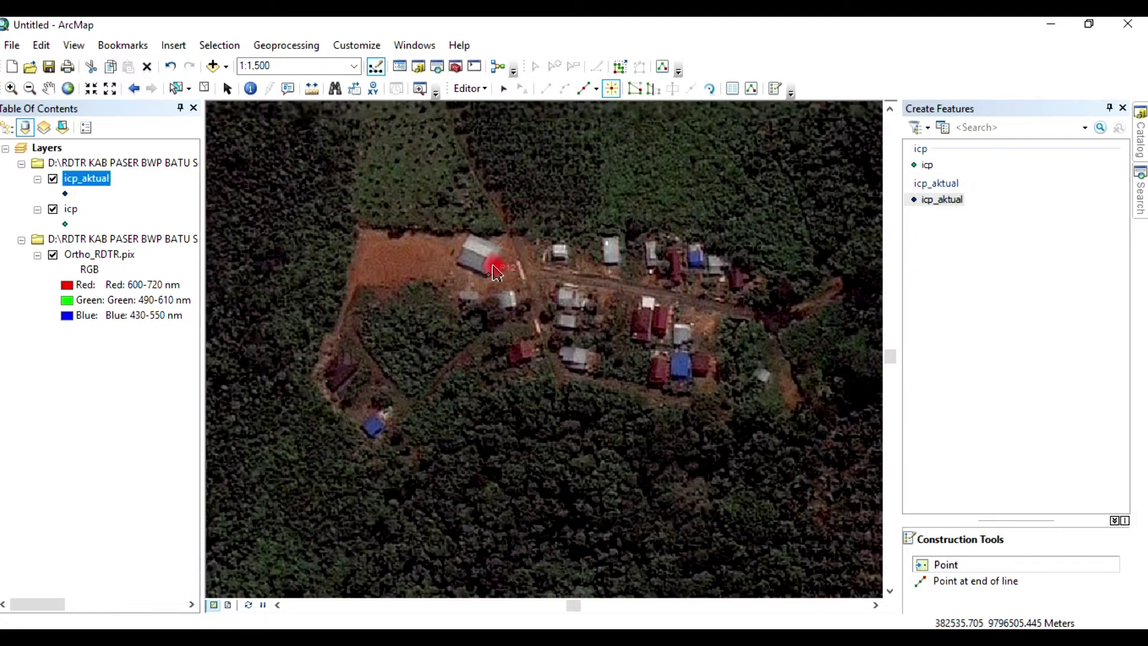
pyautogui.scroll(2, 485, 288)
pyautogui.scroll(2, 484, 288)
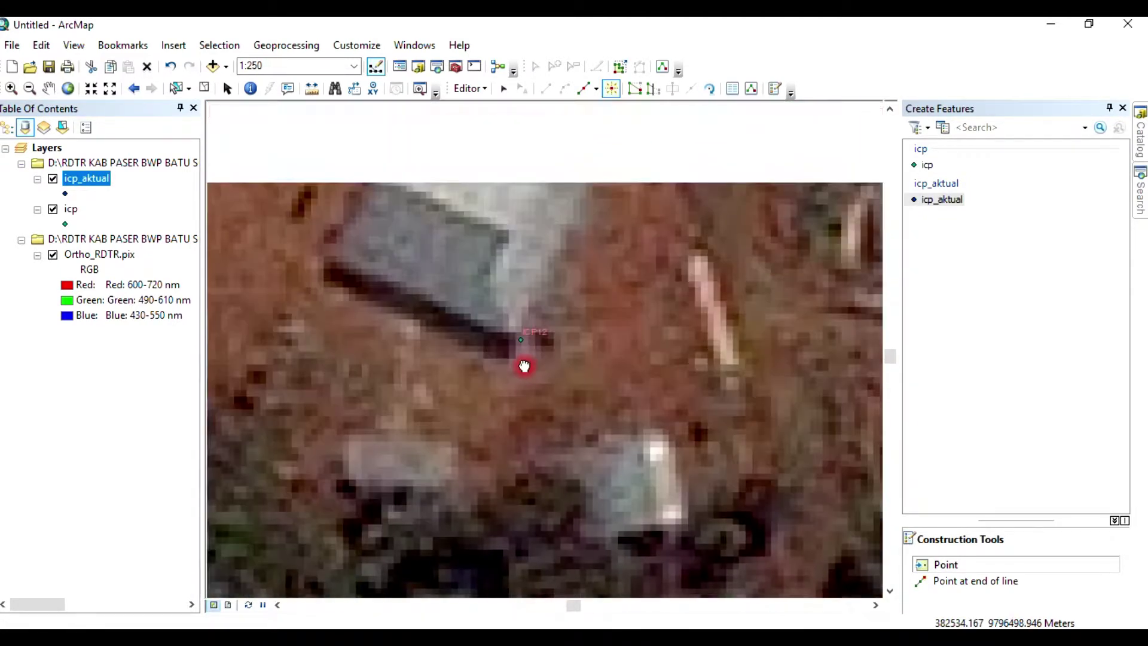
pyautogui.scroll(1, 515, 335)
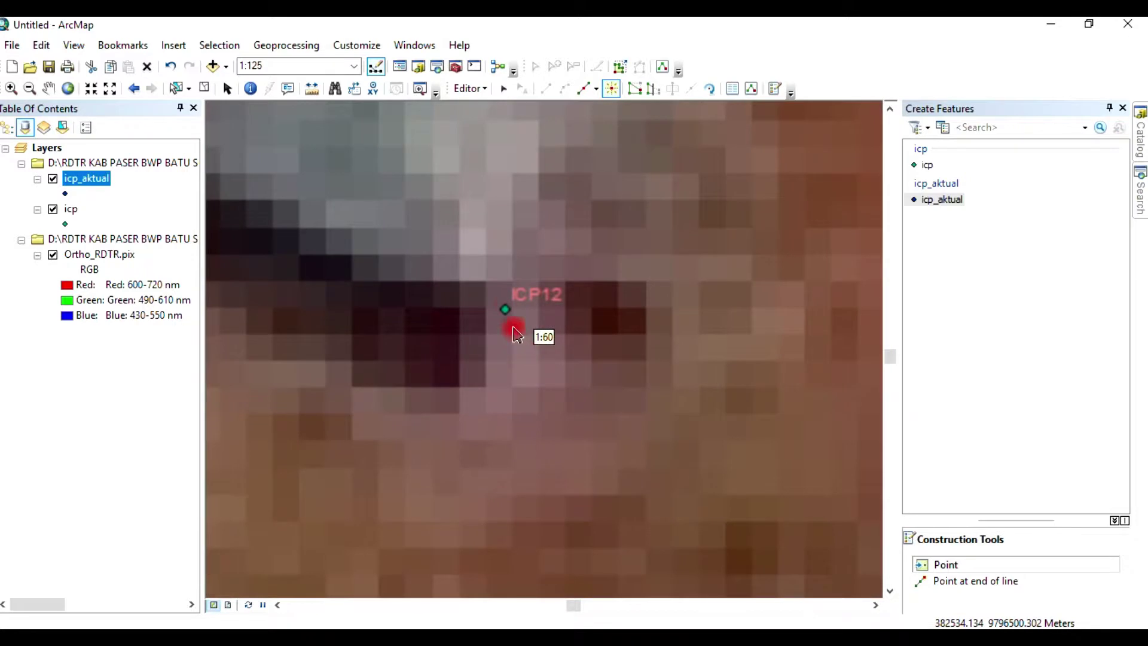
pyautogui.click(496, 313)
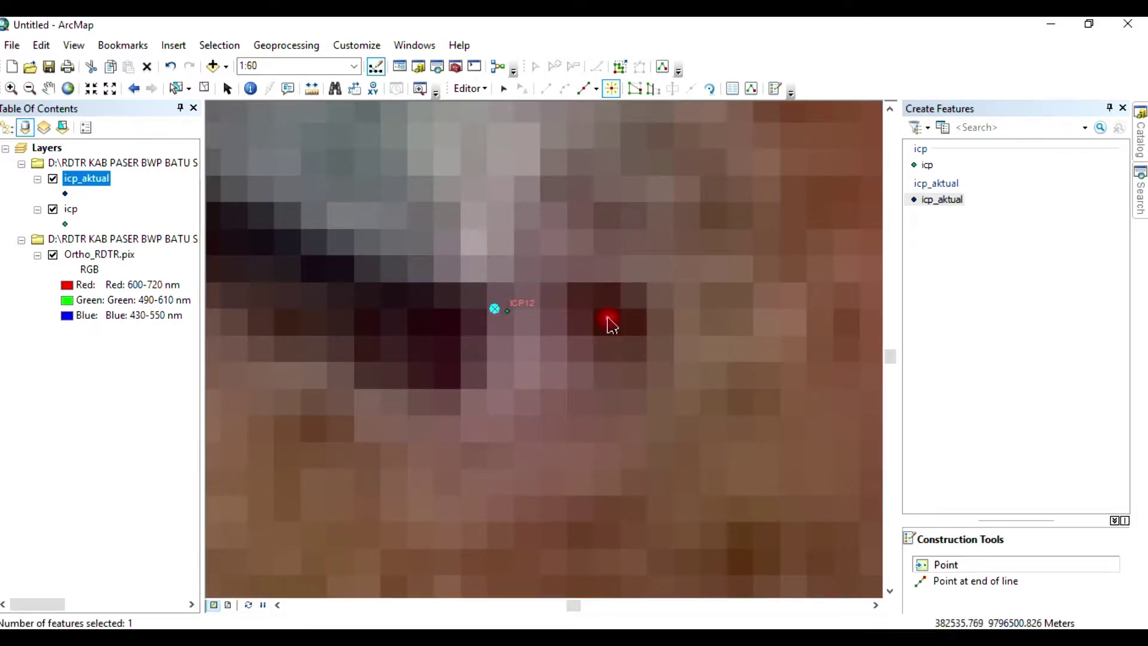
pyautogui.scroll(-3, 611, 319)
pyautogui.scroll(-1, 607, 317)
pyautogui.scroll(-3, 592, 317)
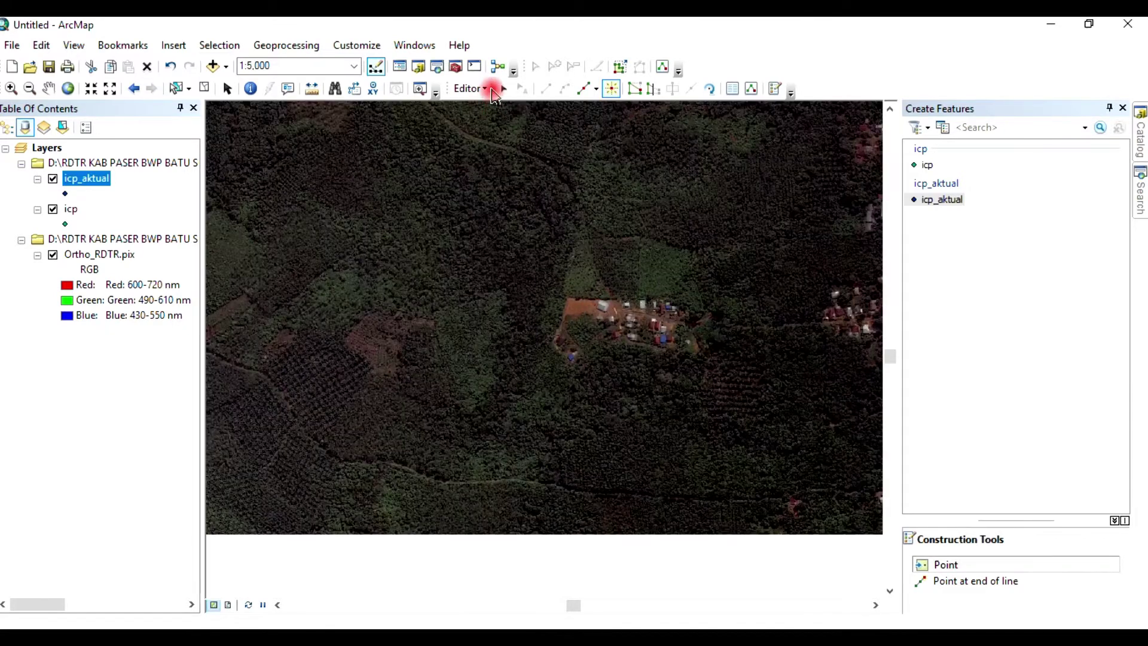
# Step: Save the edits made to the icp_aktual points
pyautogui.click(486, 90)
pyautogui.click(502, 148)
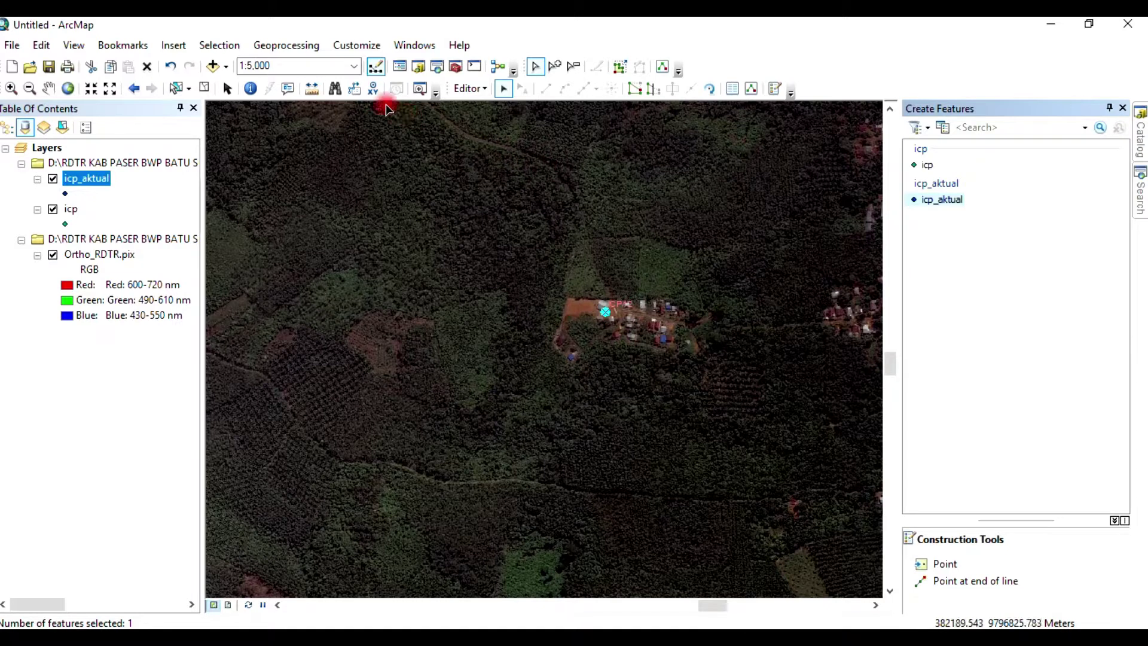
pyautogui.click(944, 200)
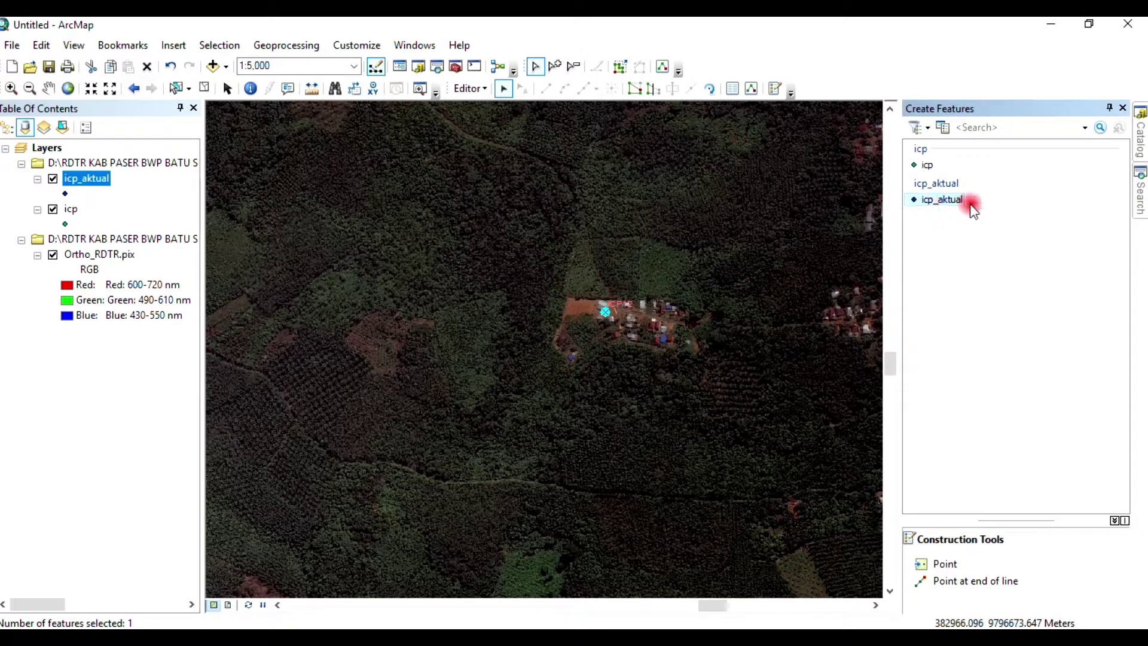
pyautogui.rightClick(947, 201)
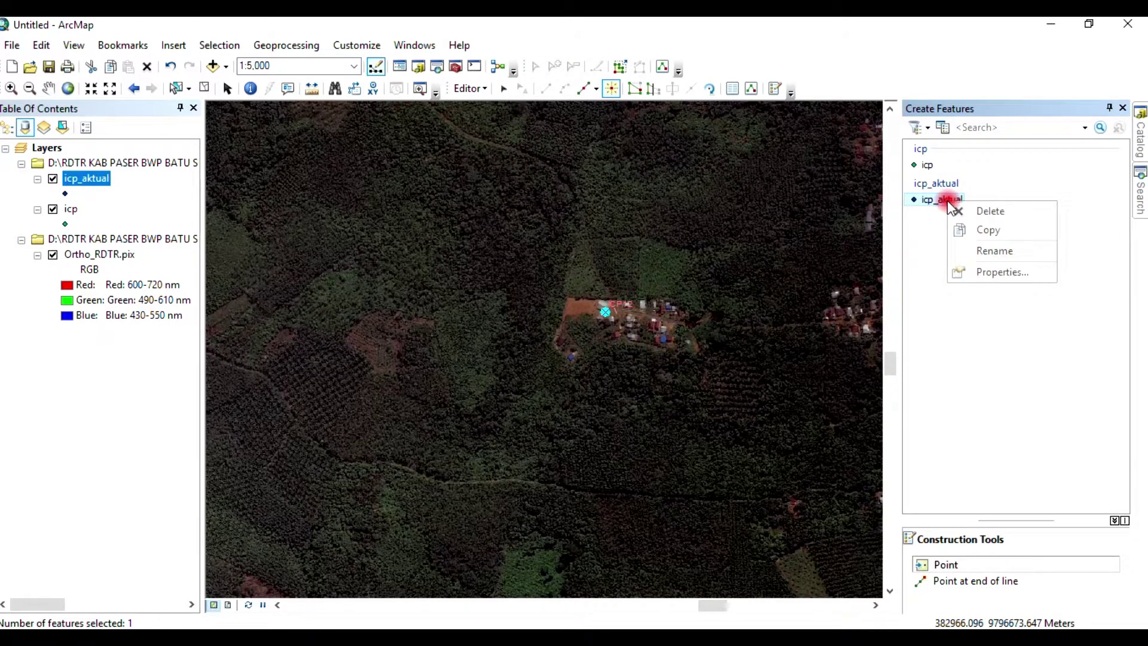
pyautogui.click(934, 224)
pyautogui.click(940, 200)
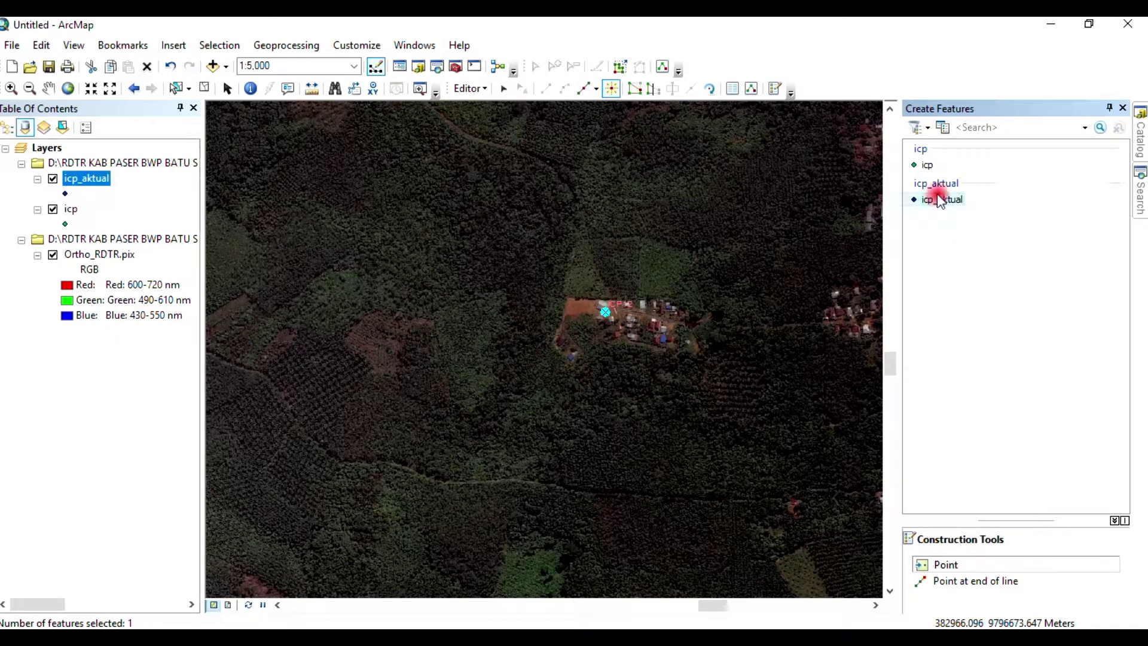
# Step: Search the tools for "coordinate xy" and open the Add XY Coordinates (Data Management) tool
pyautogui.click(1140, 143)
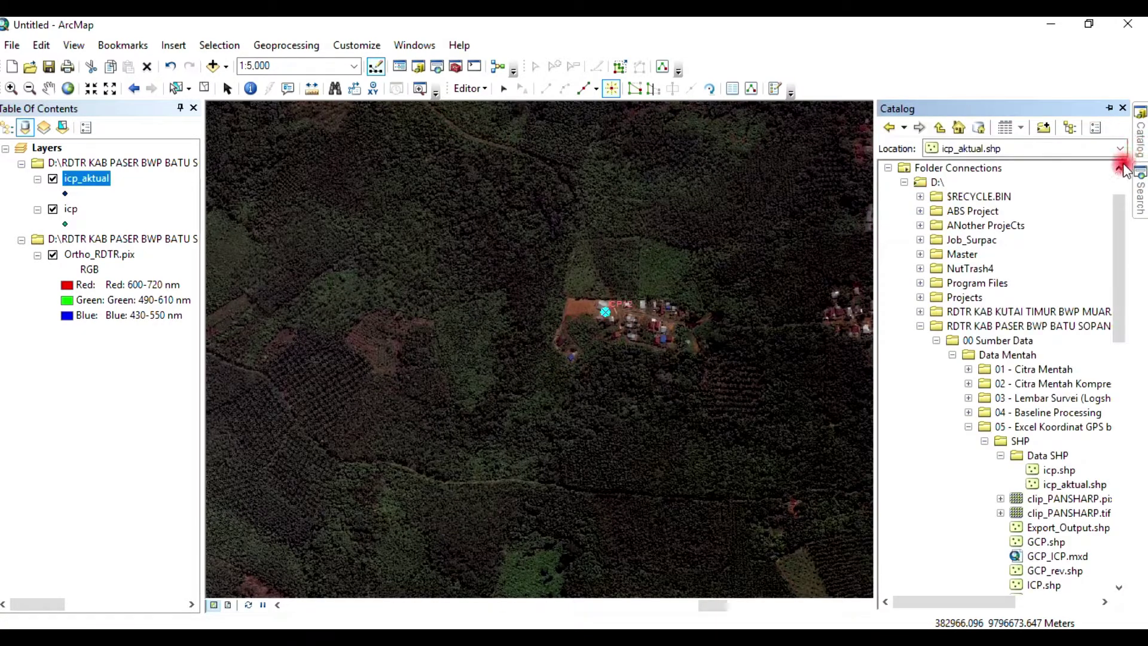
pyautogui.click(1139, 201)
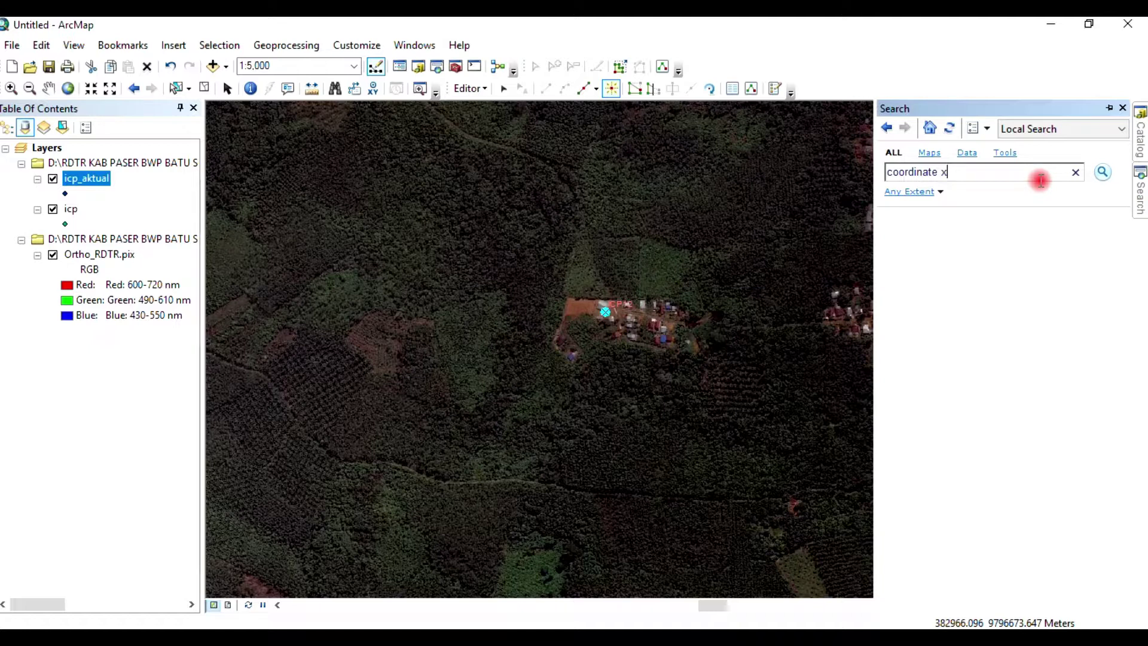
pyautogui.press('Return')
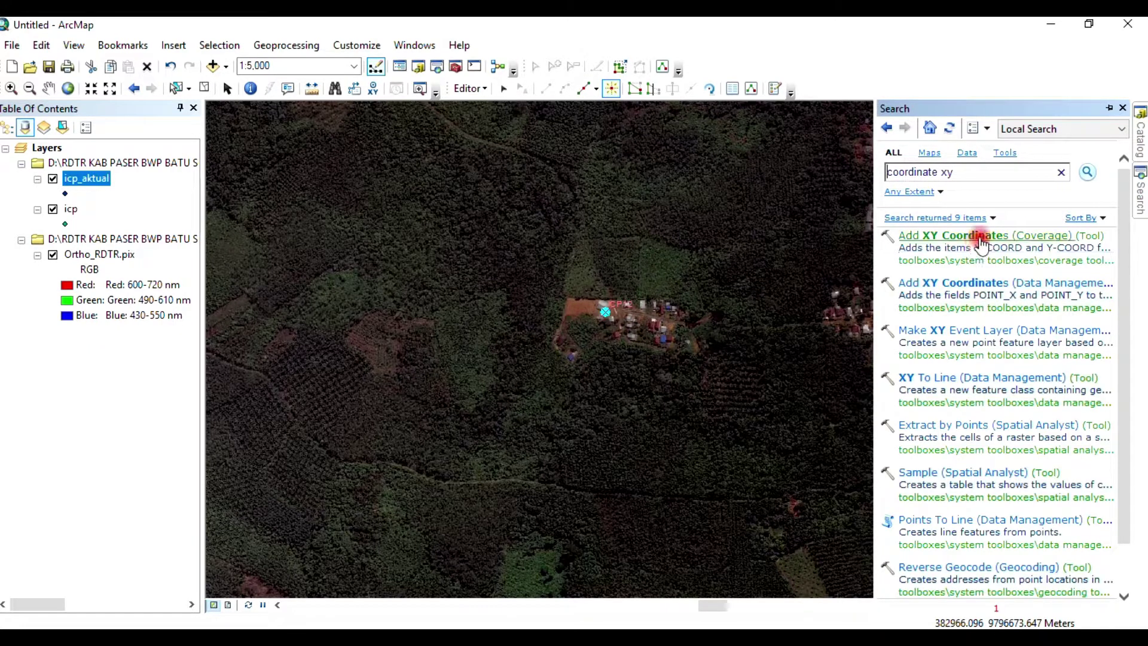
pyautogui.click(981, 242)
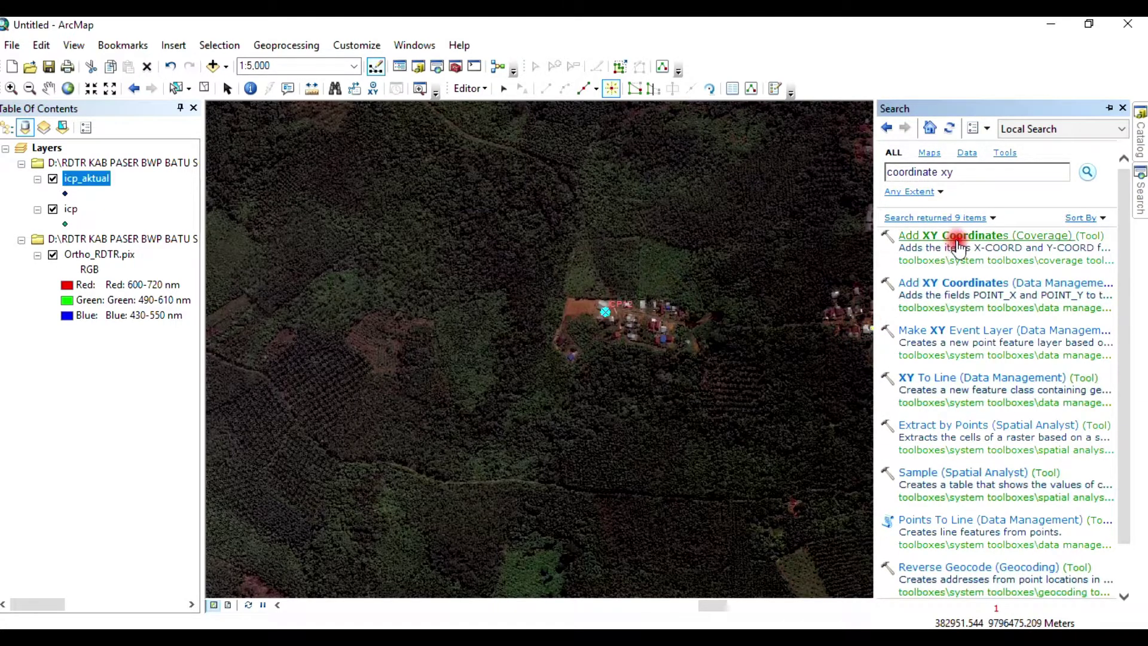
pyautogui.click(967, 282)
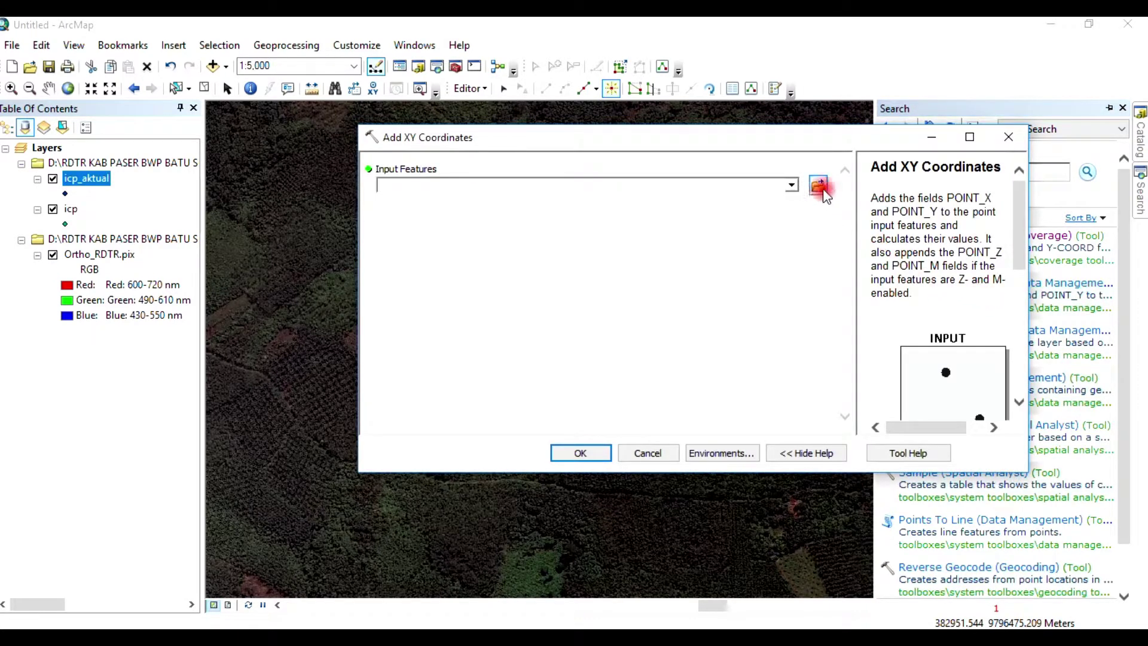
# Step: Dismiss the input features file browser and stop the edit session
pyautogui.click(821, 187)
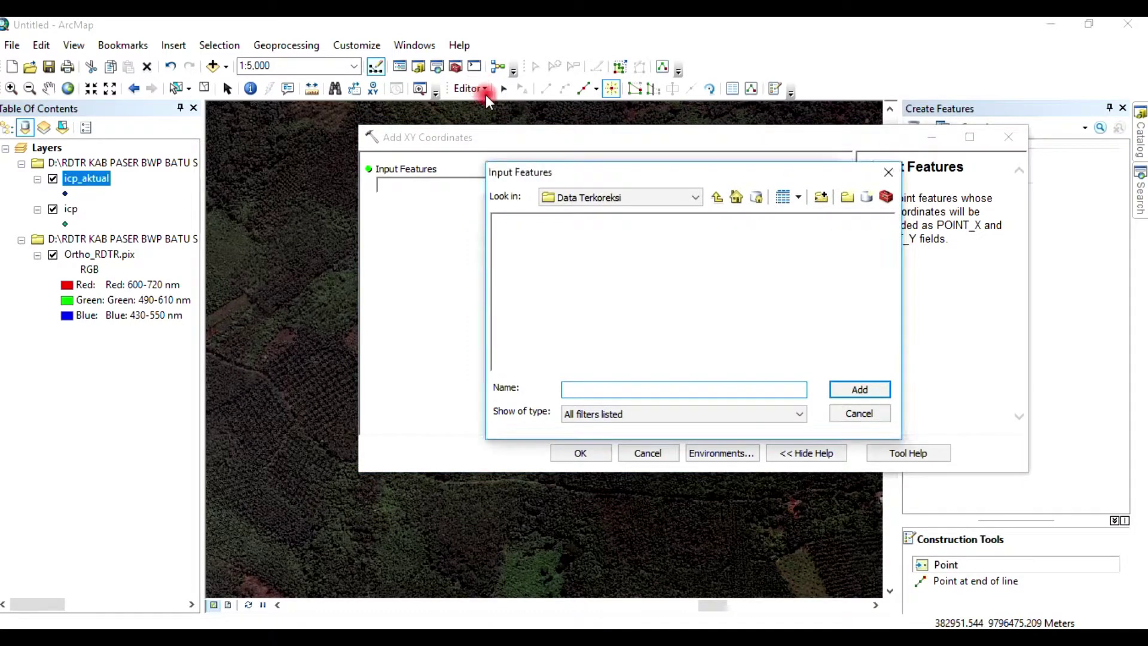
pyautogui.click(860, 412)
pyautogui.click(471, 88)
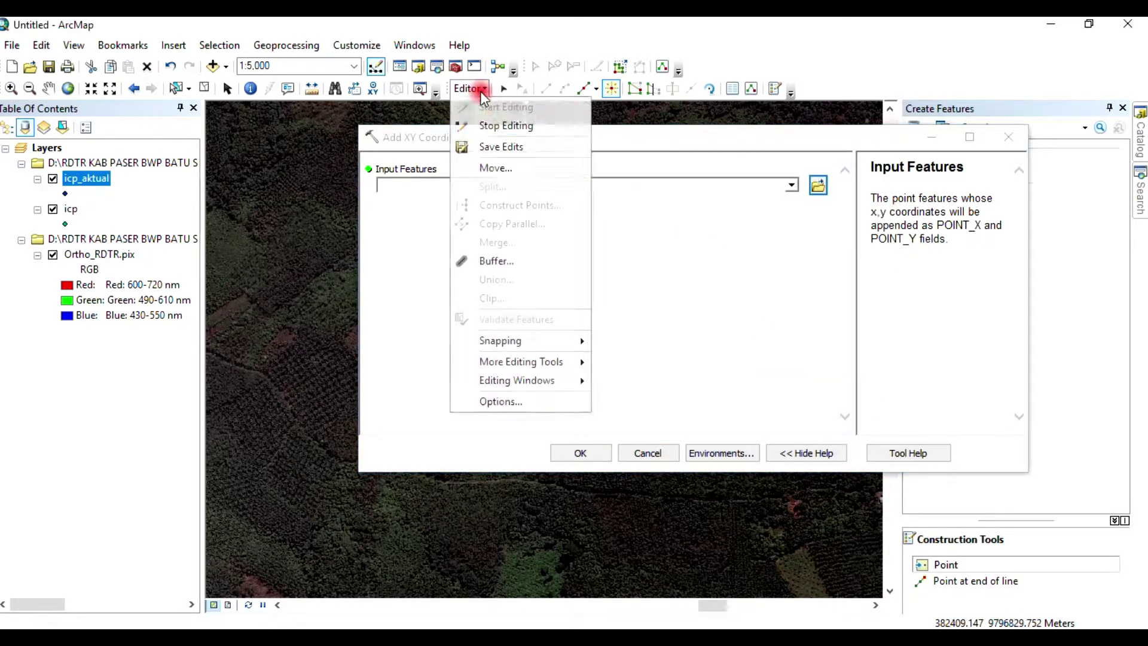
pyautogui.click(478, 121)
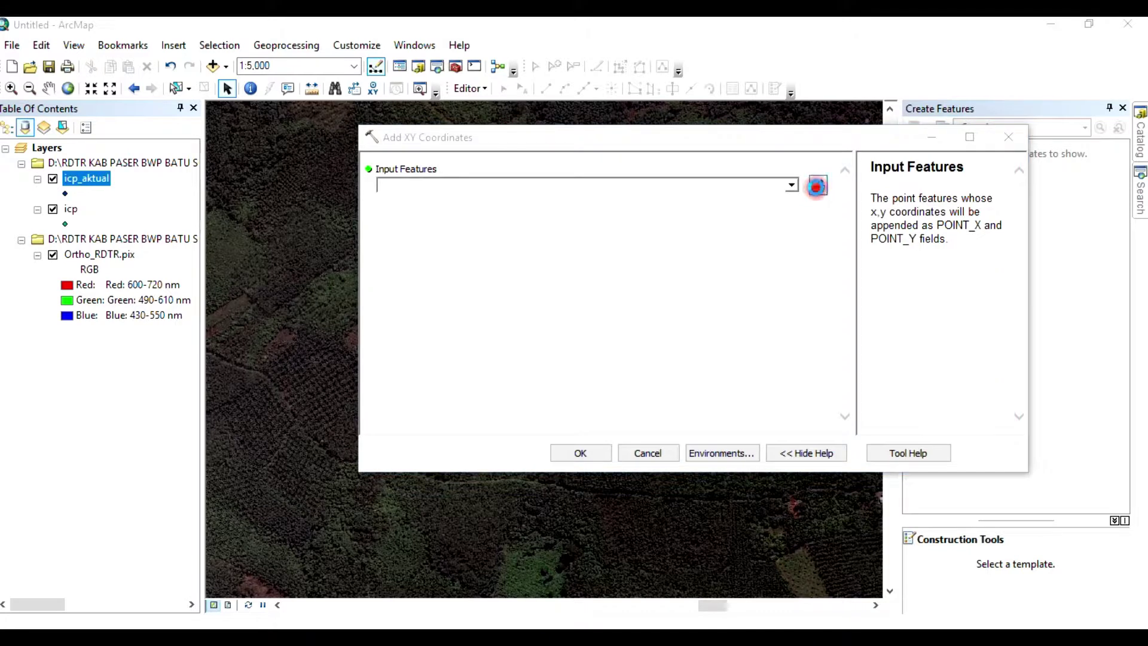
# Step: Run Add XY Coordinates on icp_aktual.shp from the SHP\Data SHP folder under Data Mentah's 05 - Excel Koordinat GPS beserta Akurasinya
pyautogui.click(817, 187)
pyautogui.click(722, 202)
pyautogui.click(720, 201)
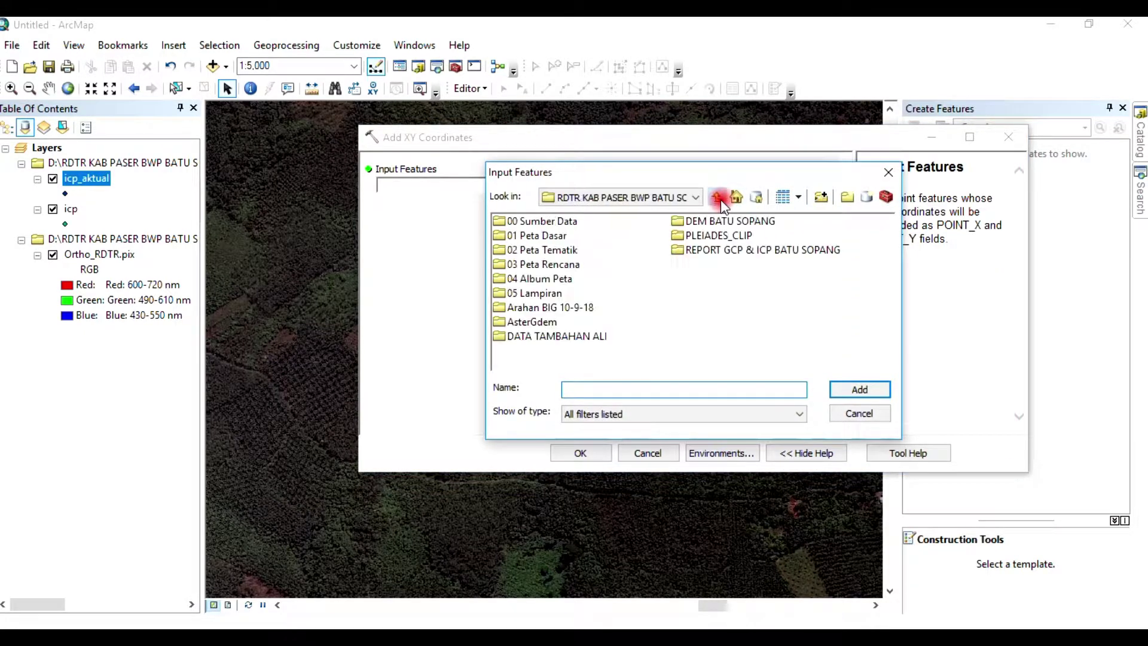
pyautogui.doubleClick(566, 221)
pyautogui.doubleClick(566, 221)
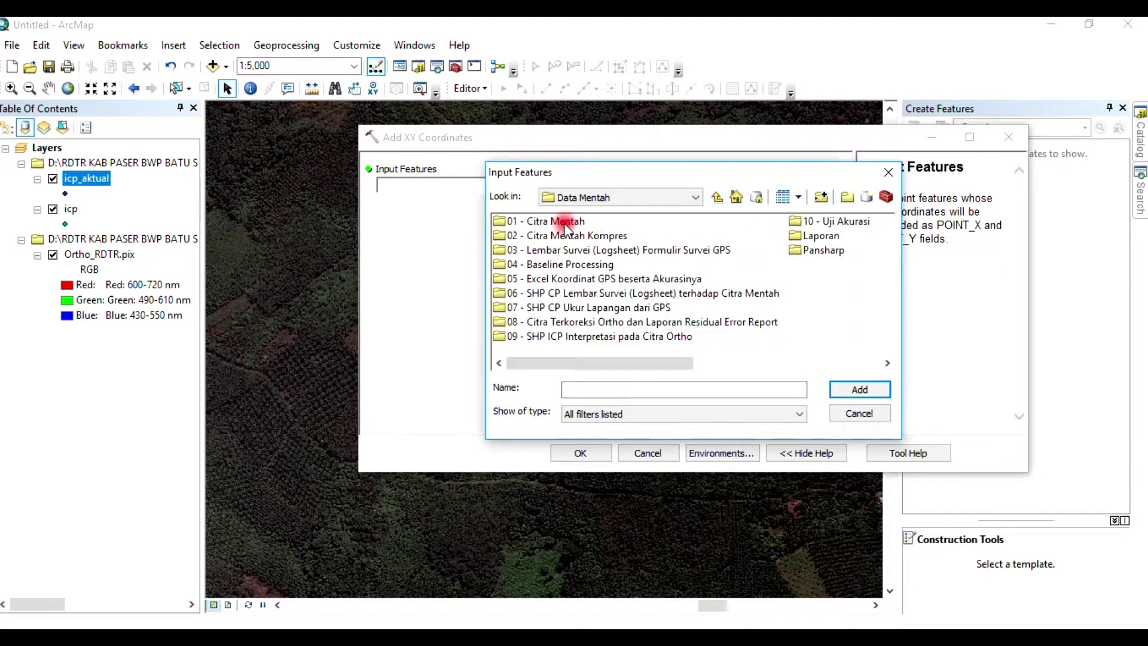
pyautogui.doubleClick(575, 278)
pyautogui.doubleClick(517, 221)
pyautogui.doubleClick(520, 223)
pyautogui.click(536, 236)
pyautogui.click(863, 399)
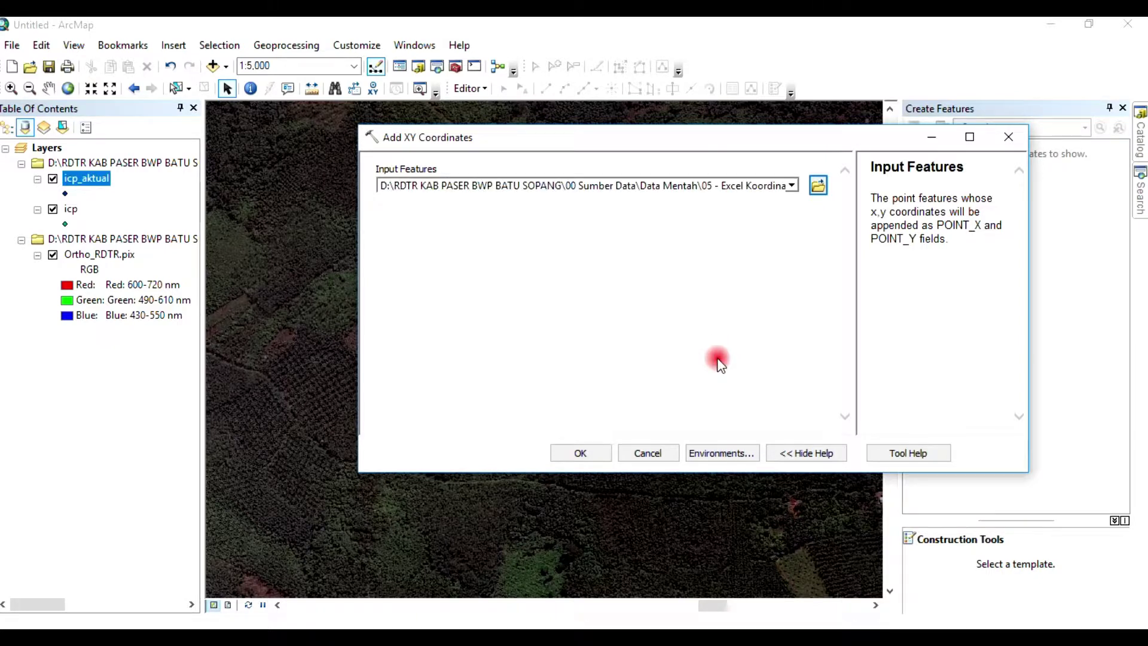
pyautogui.click(601, 453)
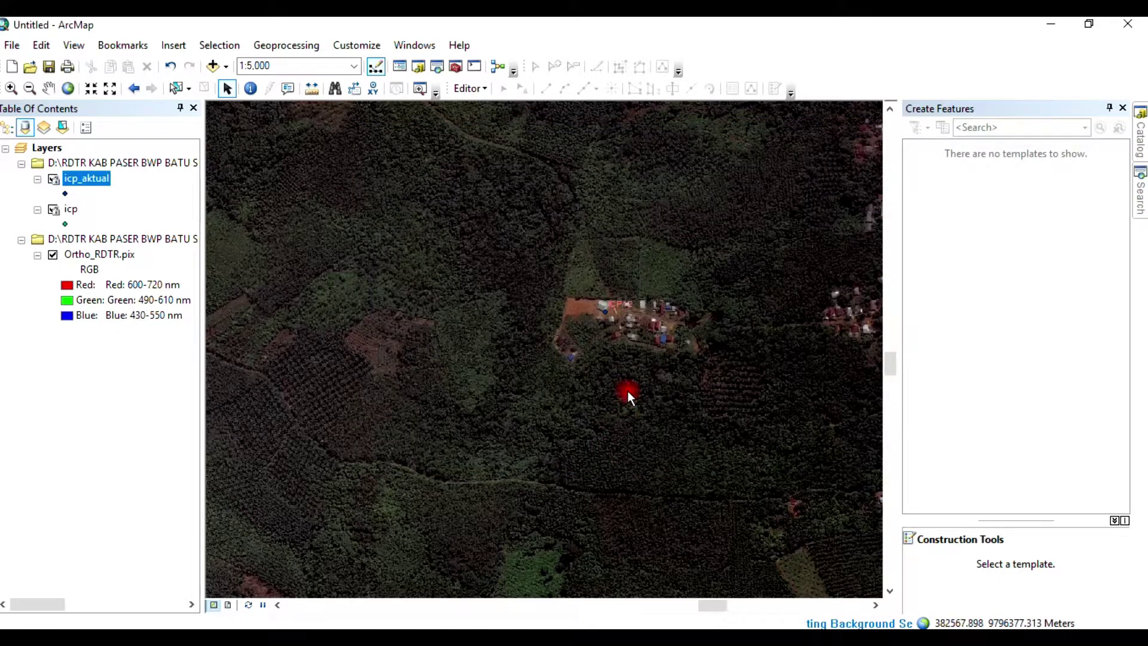
# Step: Examine the POINT_X and POINT_Y columns in the icp_aktual attribute table and close it
pyautogui.click(98, 179)
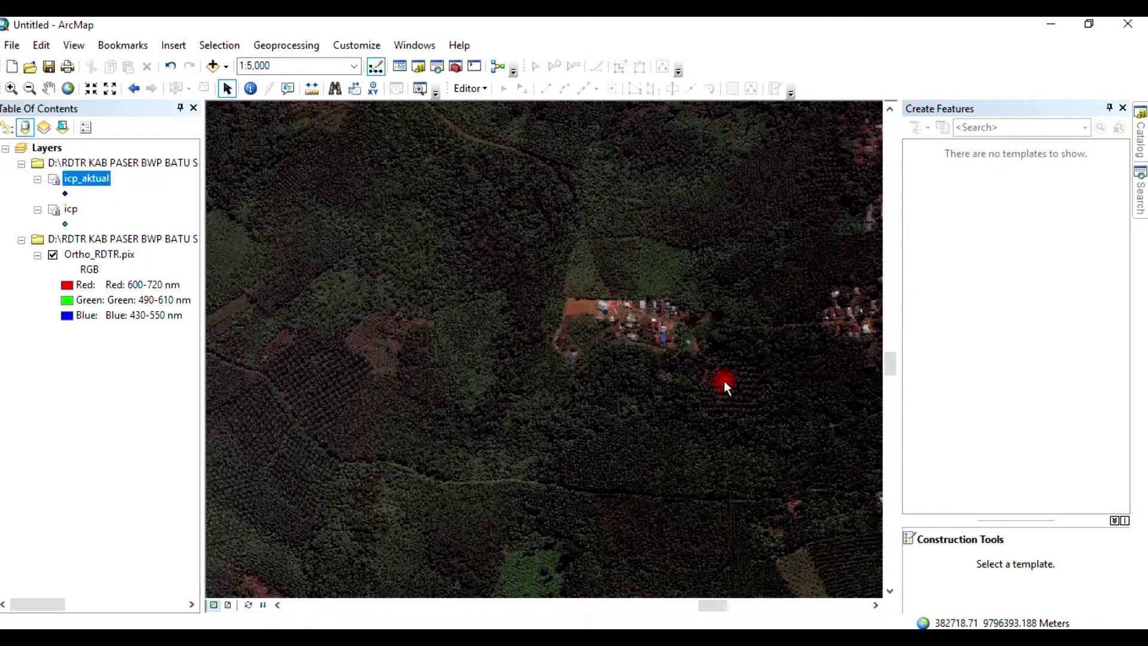
pyautogui.click(105, 183)
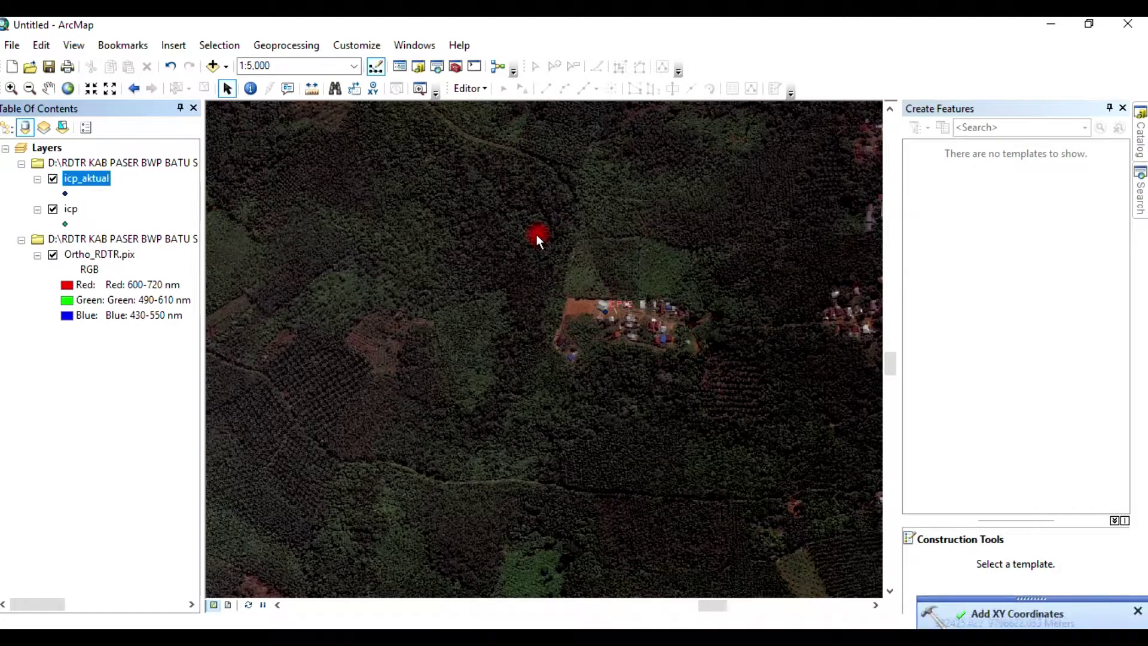
pyautogui.rightClick(99, 179)
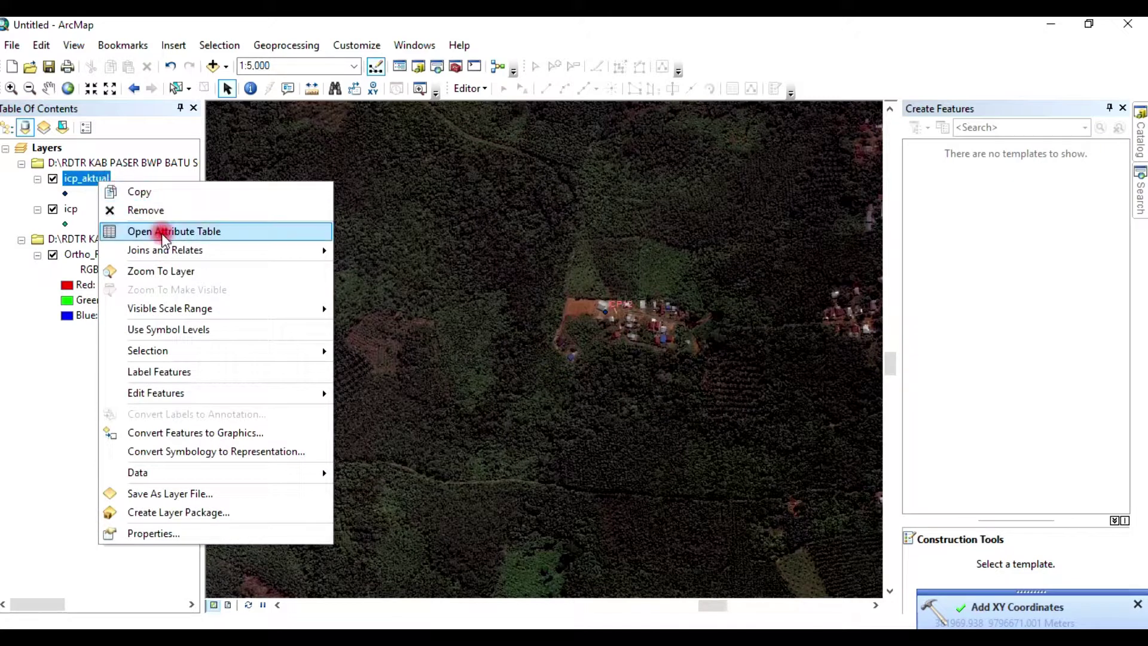
pyautogui.click(161, 233)
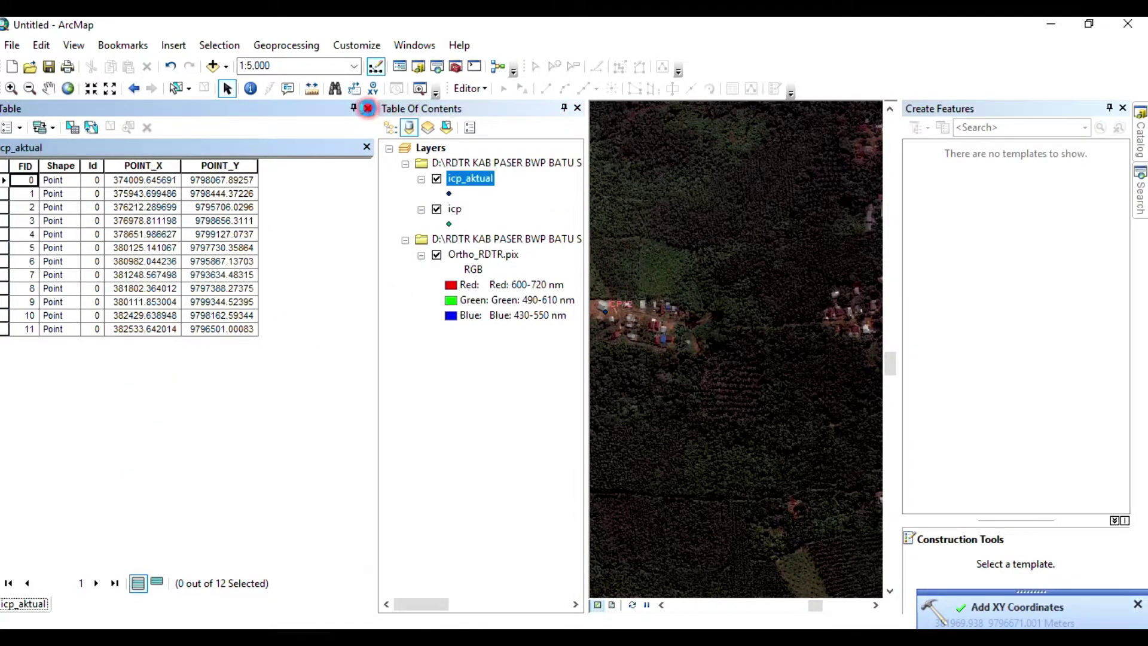
pyautogui.click(368, 108)
# Step: Examine the X, Y and Z coordinates in the icp attribute table, and view all ICP points at full map extent
pyautogui.rightClick(71, 209)
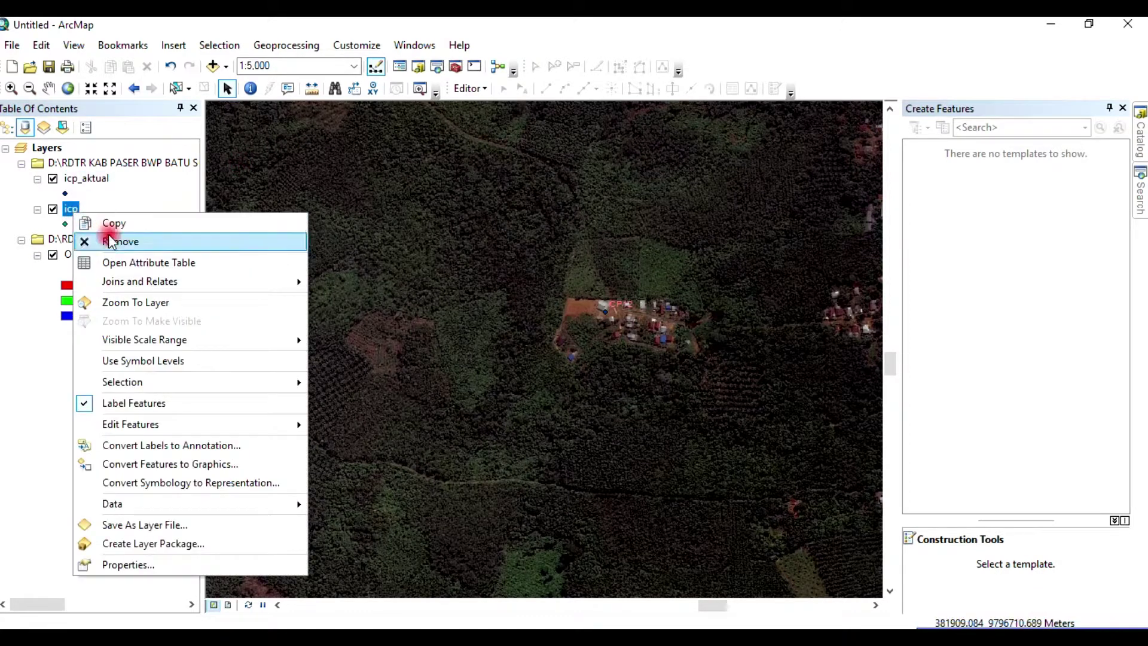
pyautogui.click(193, 263)
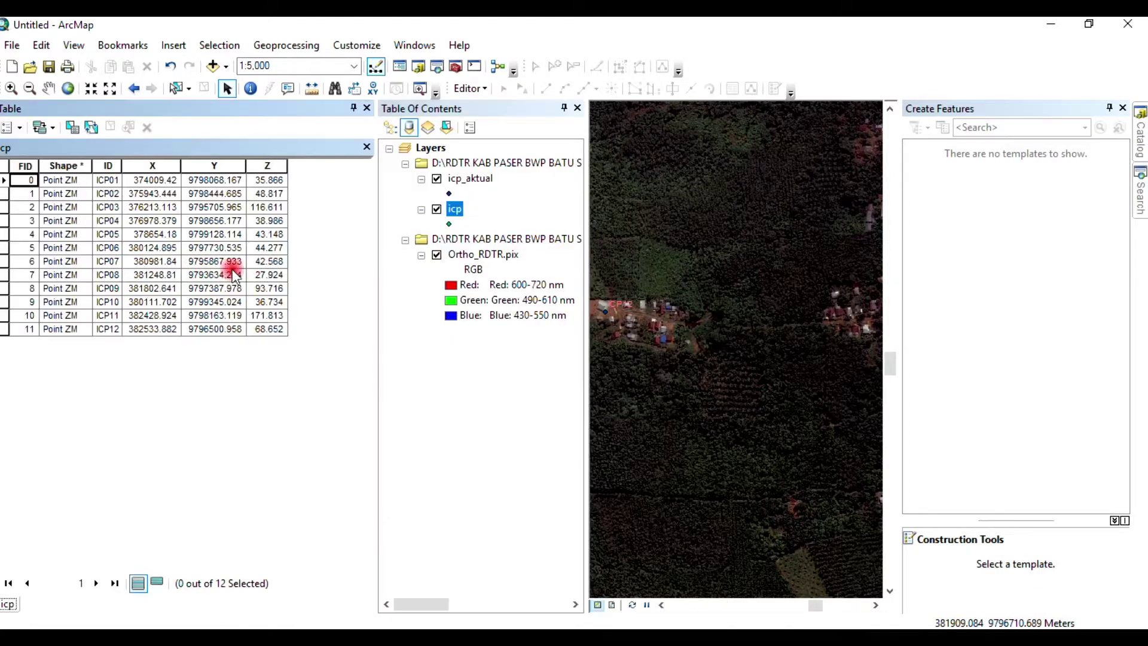
pyautogui.click(368, 108)
pyautogui.scroll(-1, 603, 323)
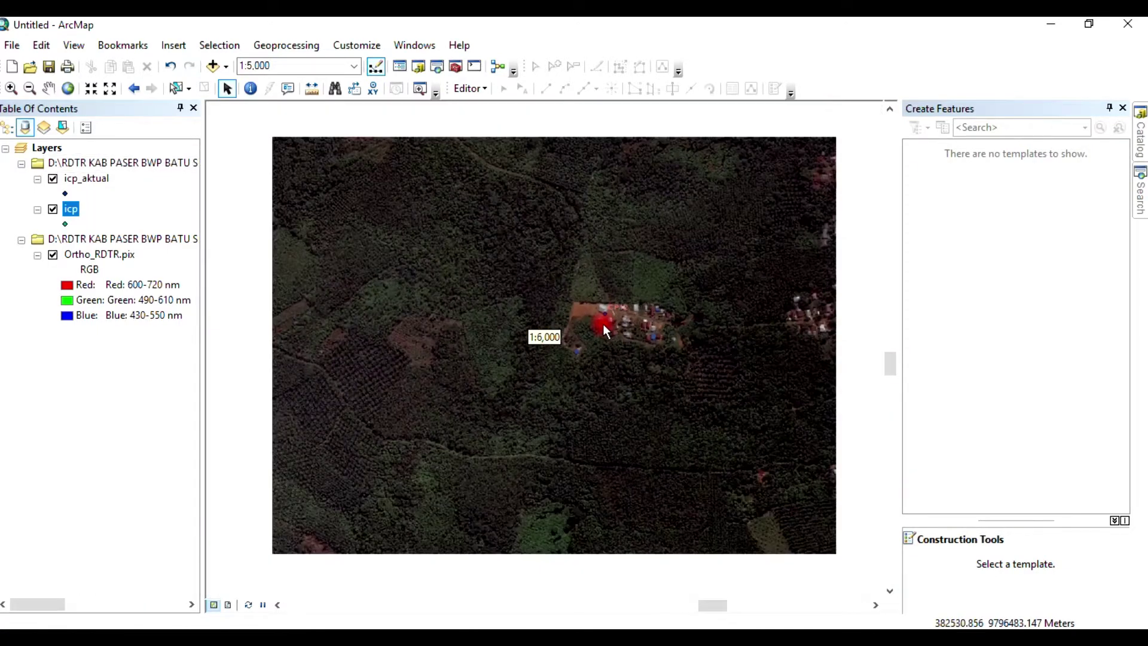
pyautogui.scroll(-3, 603, 325)
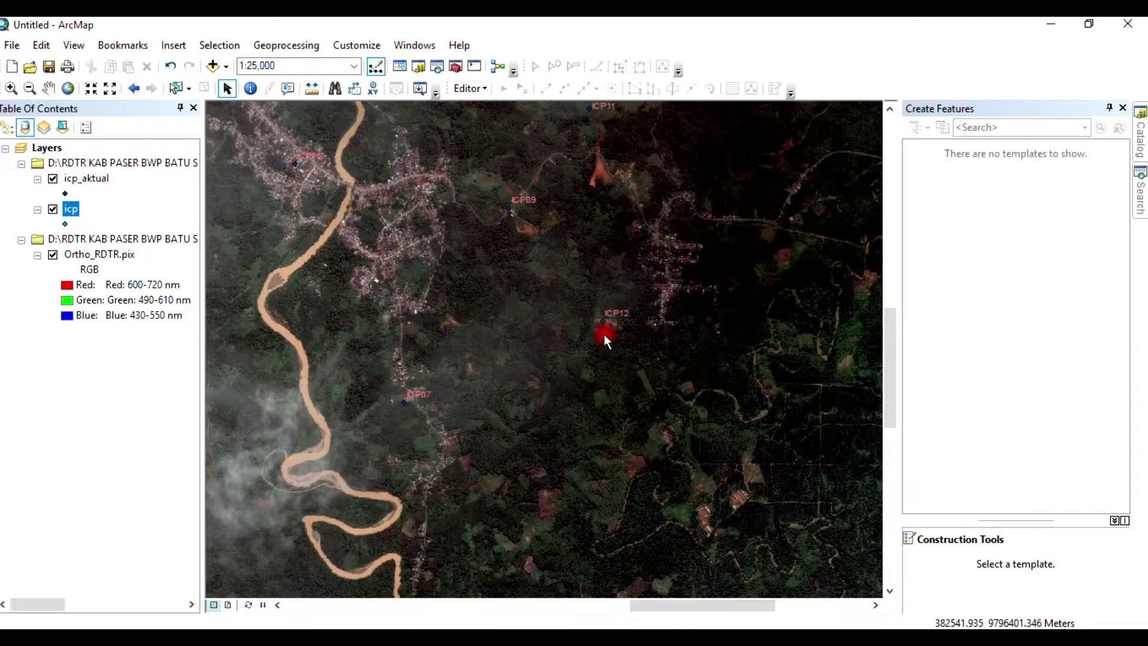
pyautogui.click(68, 89)
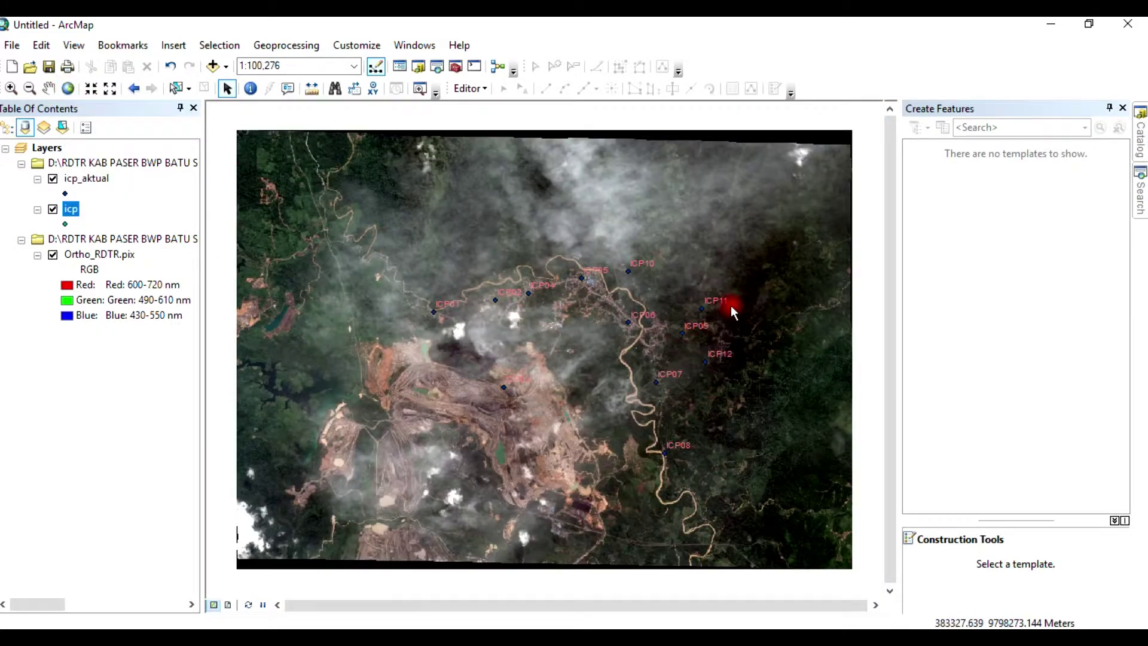
# Step: Minimise ArcMap and create a blank workbook in Excel 2016
pyautogui.click(1053, 28)
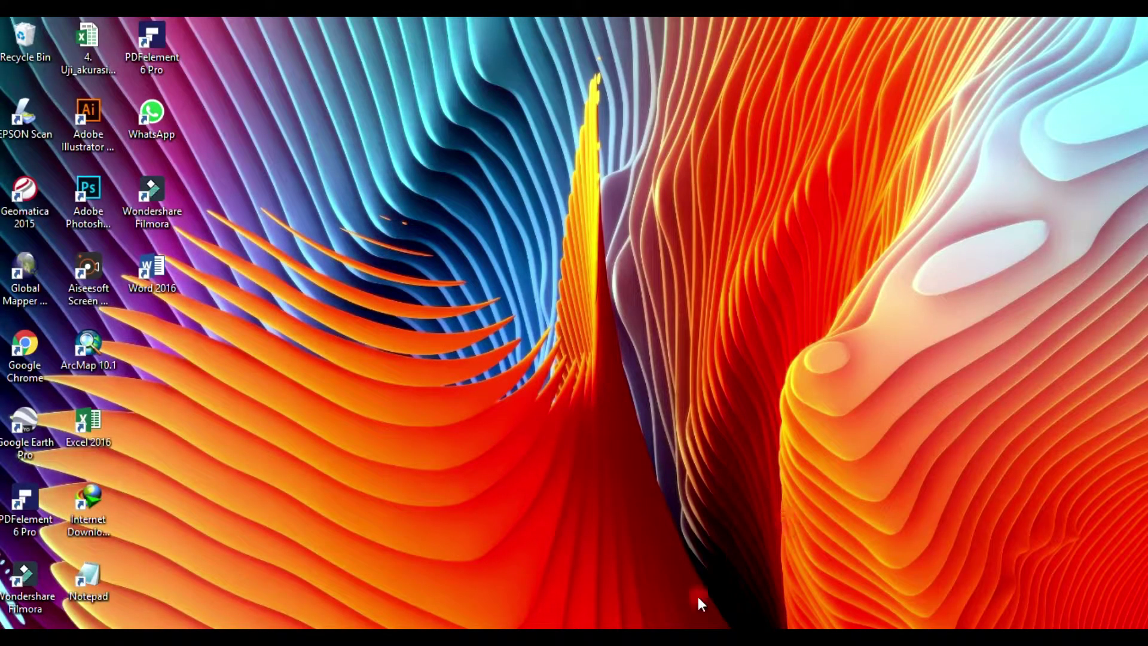
pyautogui.rightClick(426, 287)
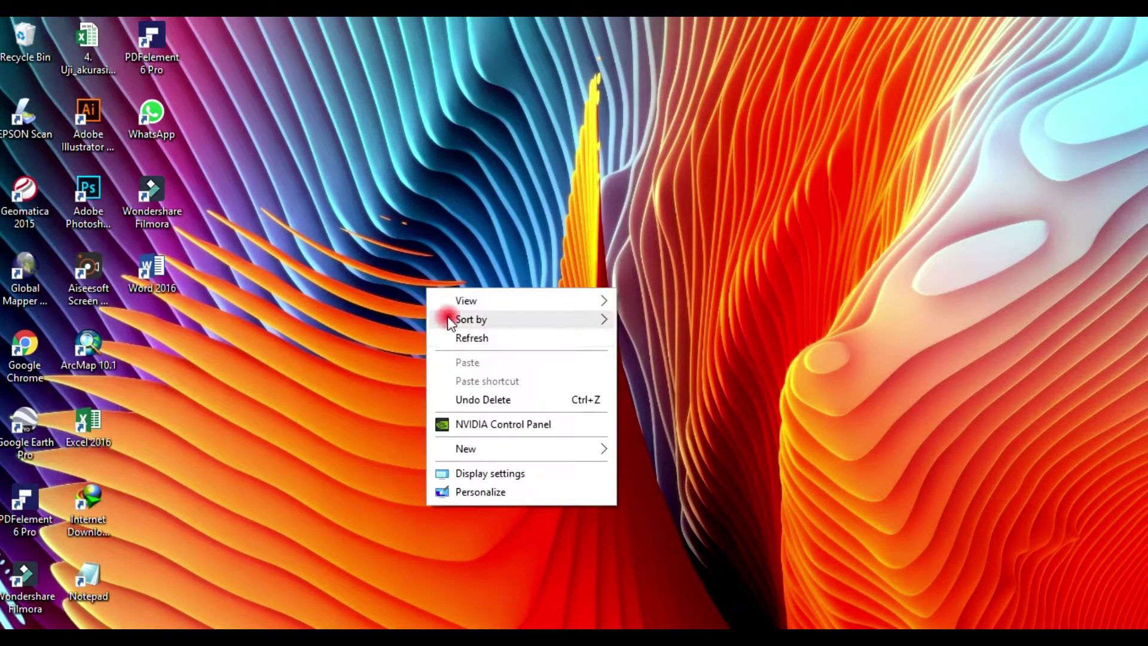
pyautogui.click(461, 337)
pyautogui.doubleClick(100, 431)
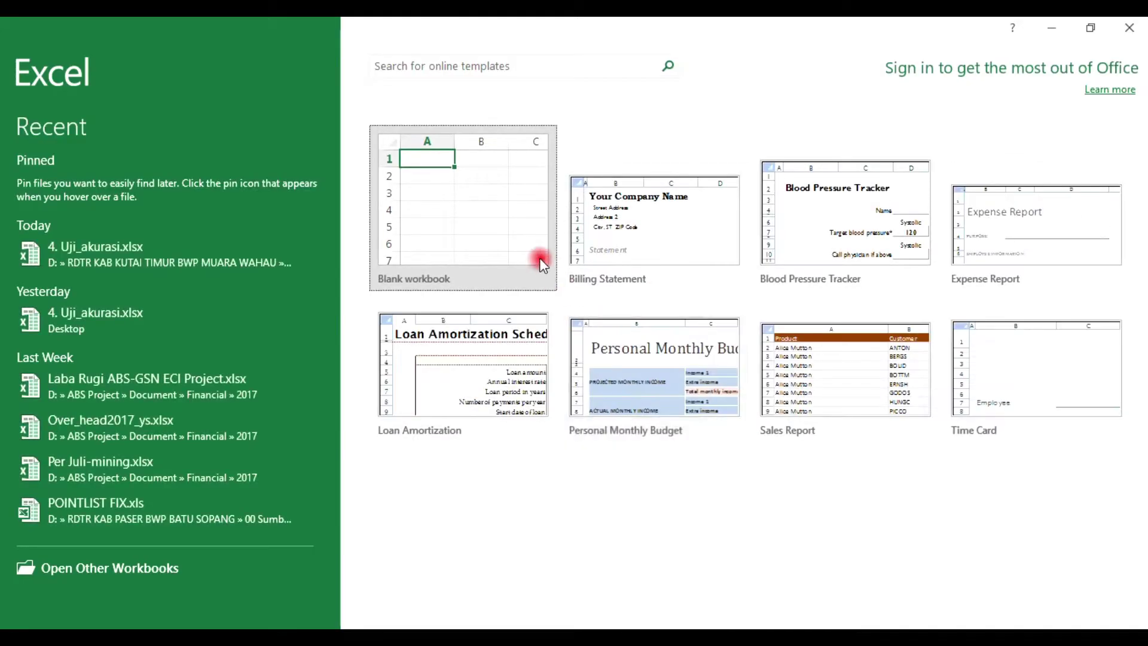
pyautogui.click(540, 261)
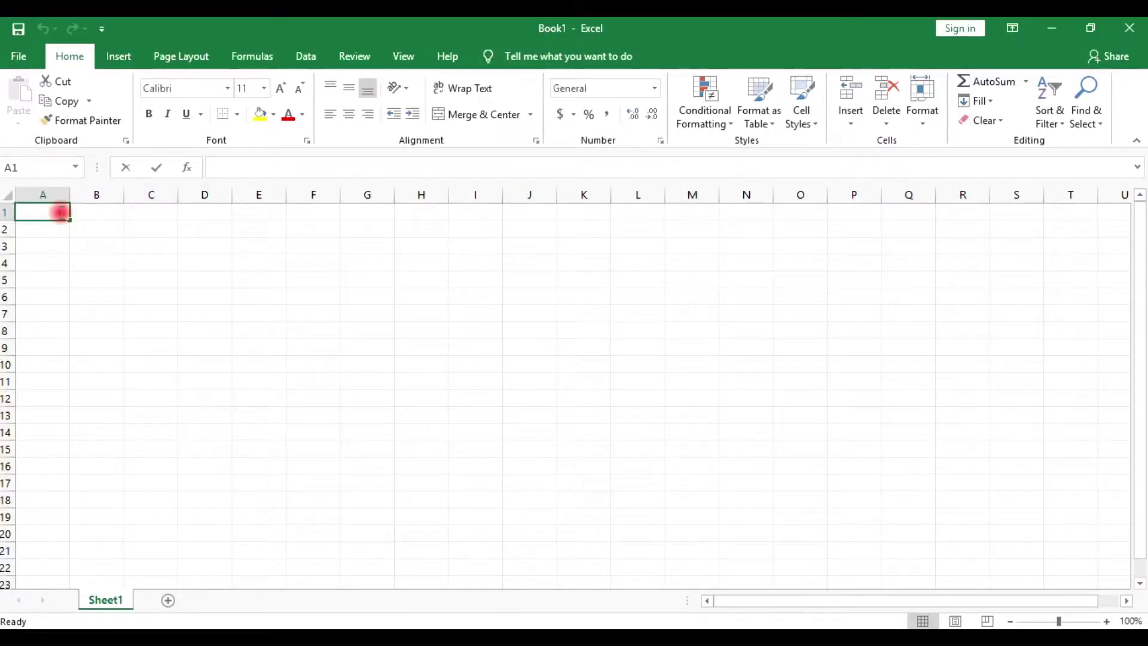
# Step: Enter the headers No, POINT, XGPS, YGPS, XCP and YCP in cells A1 to F1
pyautogui.write('No')
pyautogui.press('Tab')
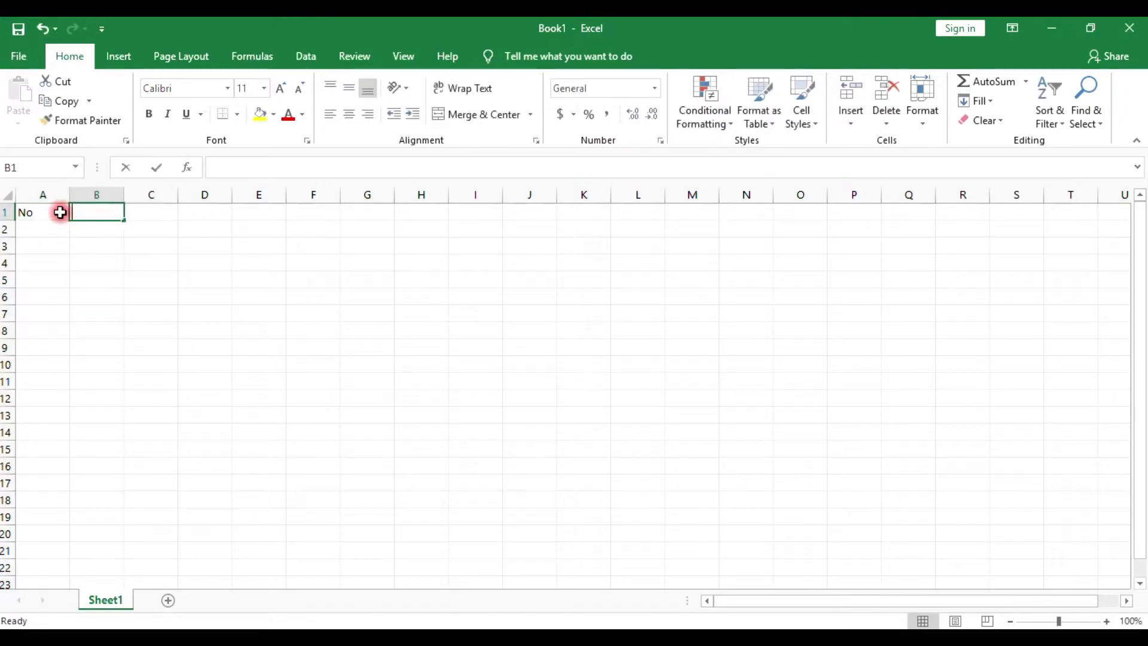
pyautogui.write('POINT')
pyautogui.press('Tab')
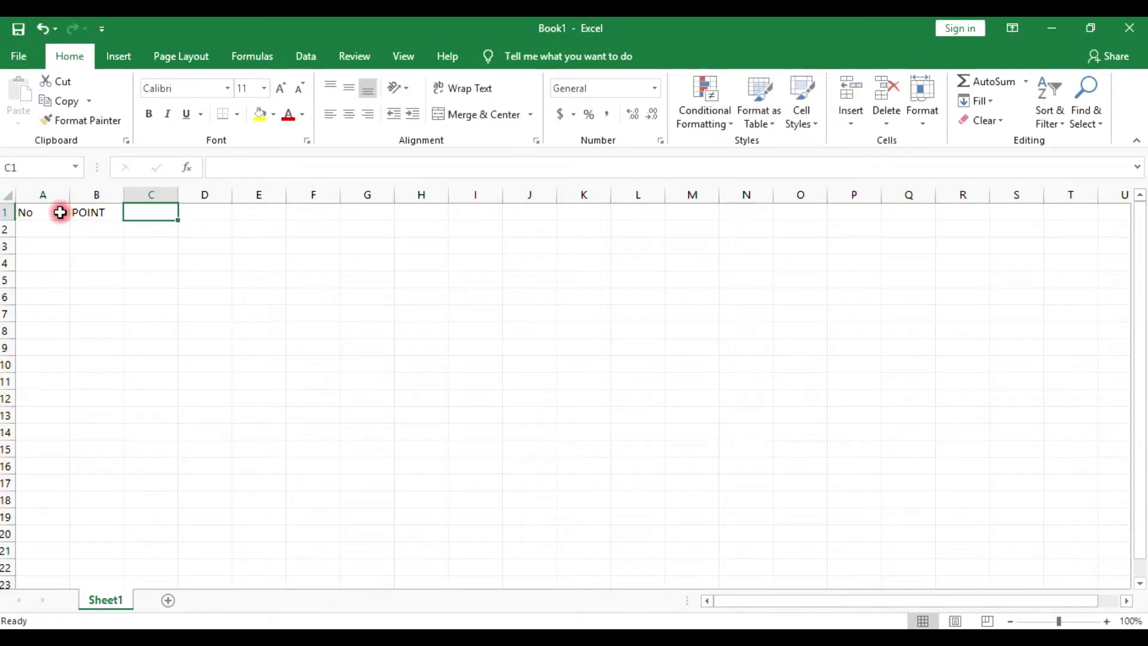
pyautogui.write('XGPS')
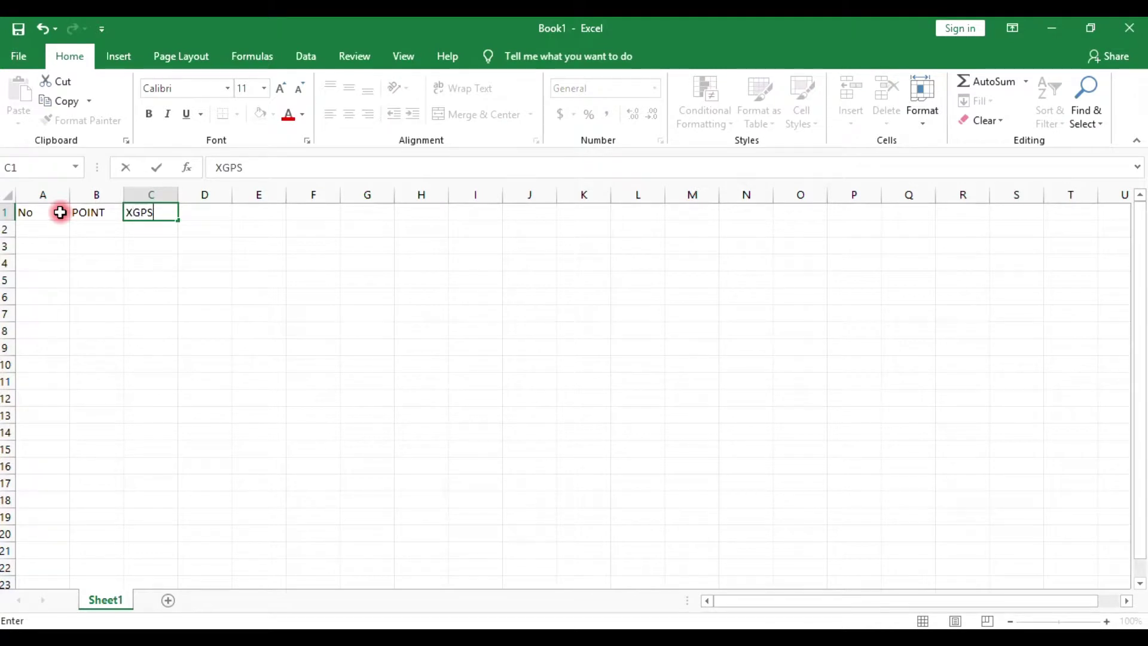
pyautogui.press('Tab')
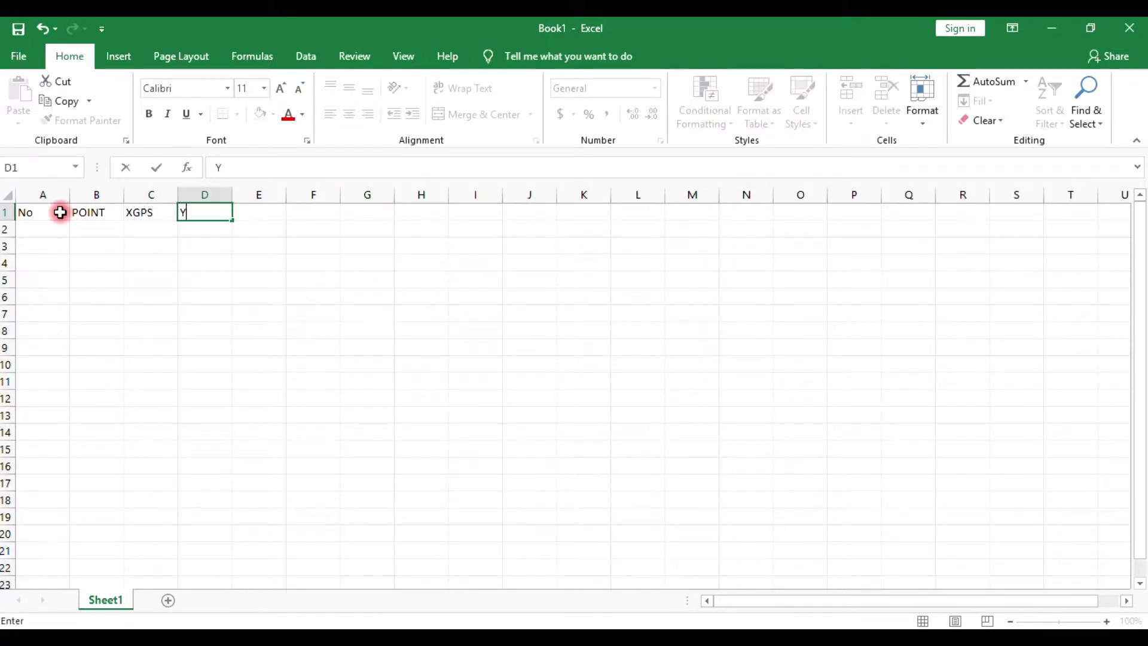
pyautogui.press('Tab')
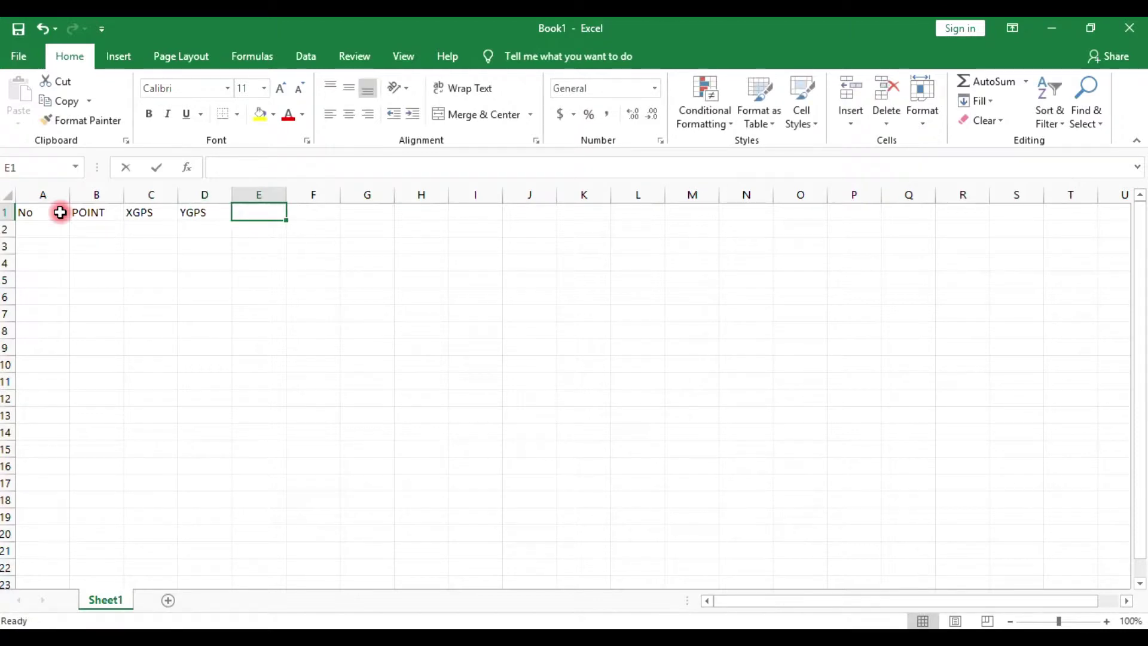
pyautogui.write('XCP')
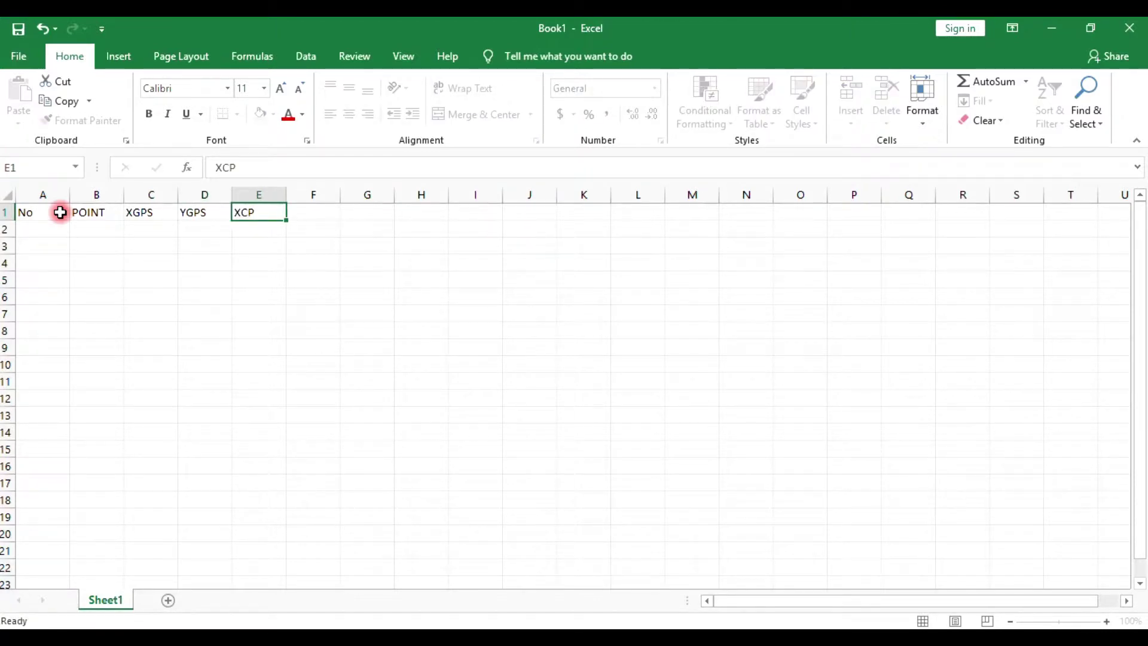
pyautogui.press('Tab')
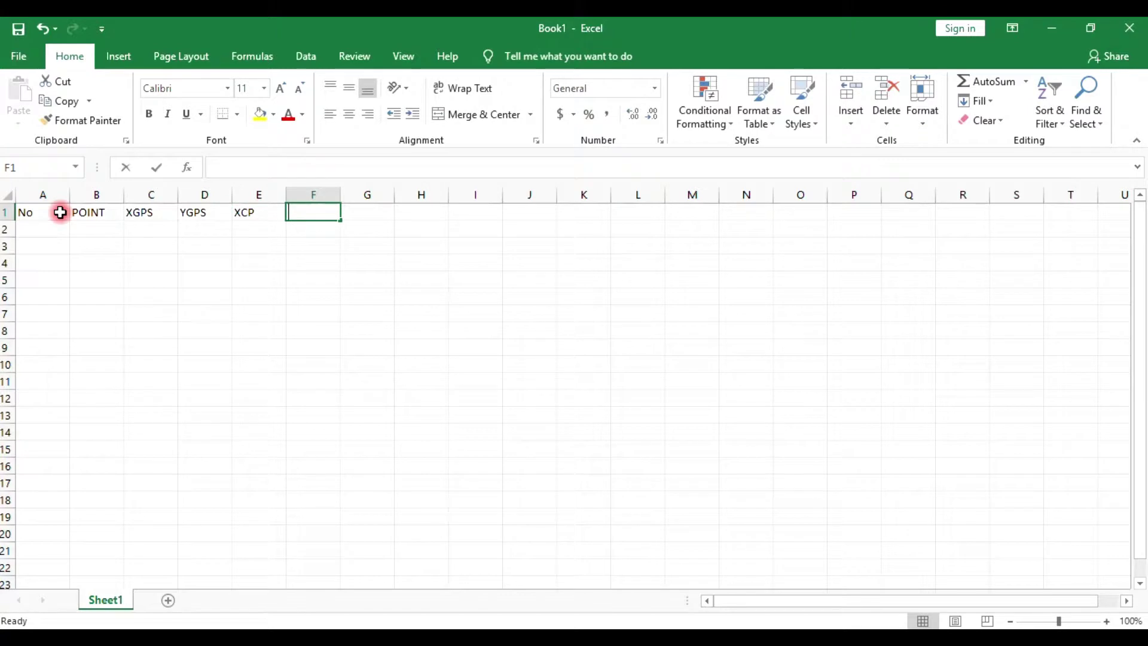
pyautogui.write('YCP')
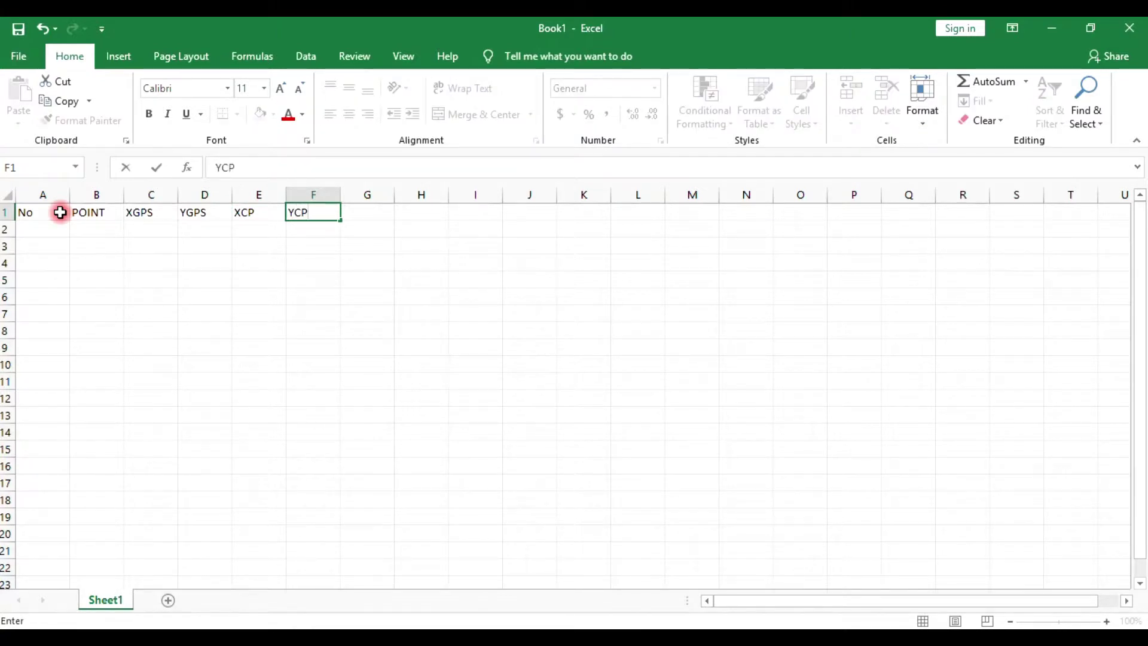
pyautogui.click(275, 375)
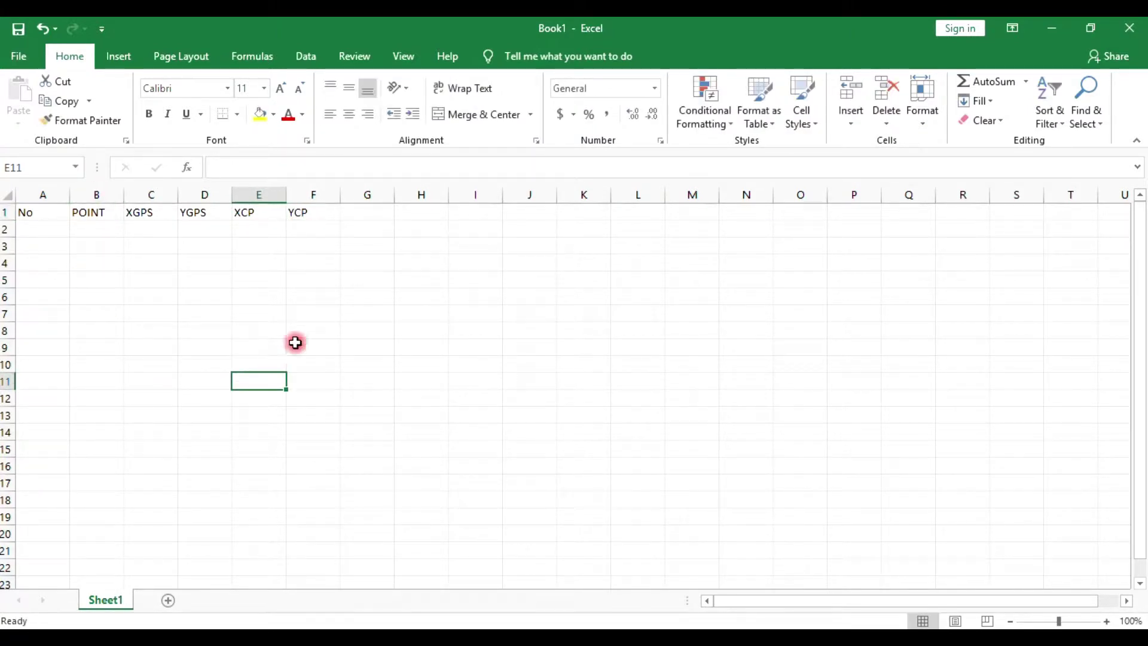
# Step: Centre the contents of the header row horizontally
pyautogui.click(3, 209)
pyautogui.click(349, 114)
pyautogui.click(358, 246)
# Step: Widen column G and enter the header (XGPS-XCP)2 in G1
pyautogui.moveTo(388, 202); pyautogui.dragTo(449, 193)
pyautogui.click(426, 209)
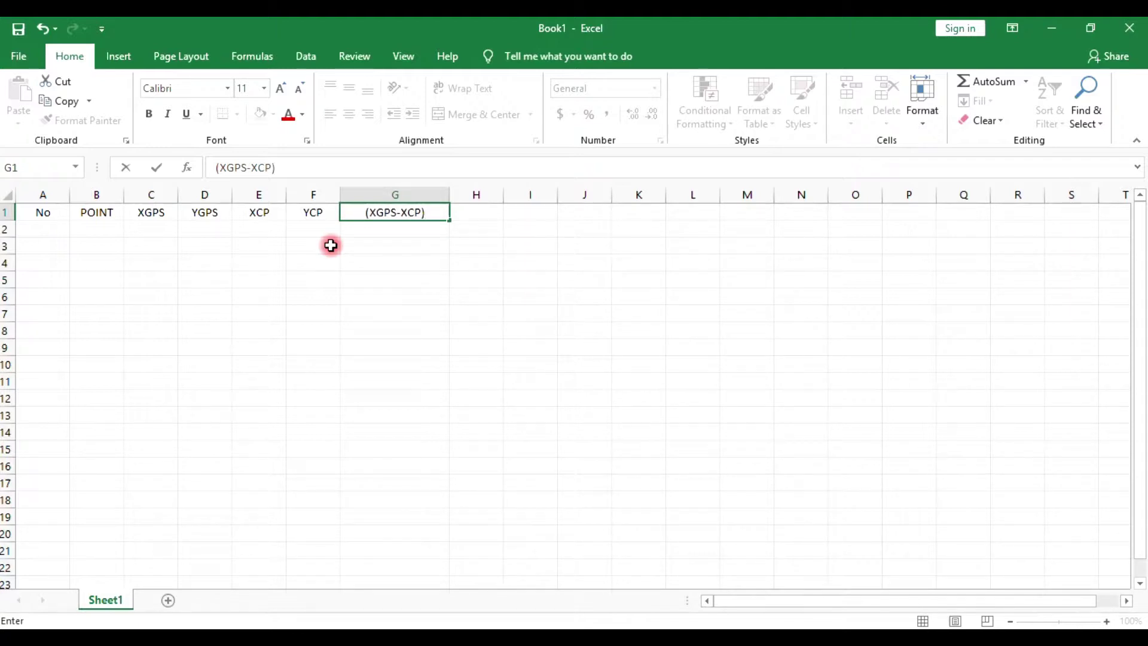
pyautogui.write('2')
pyautogui.press('Return')
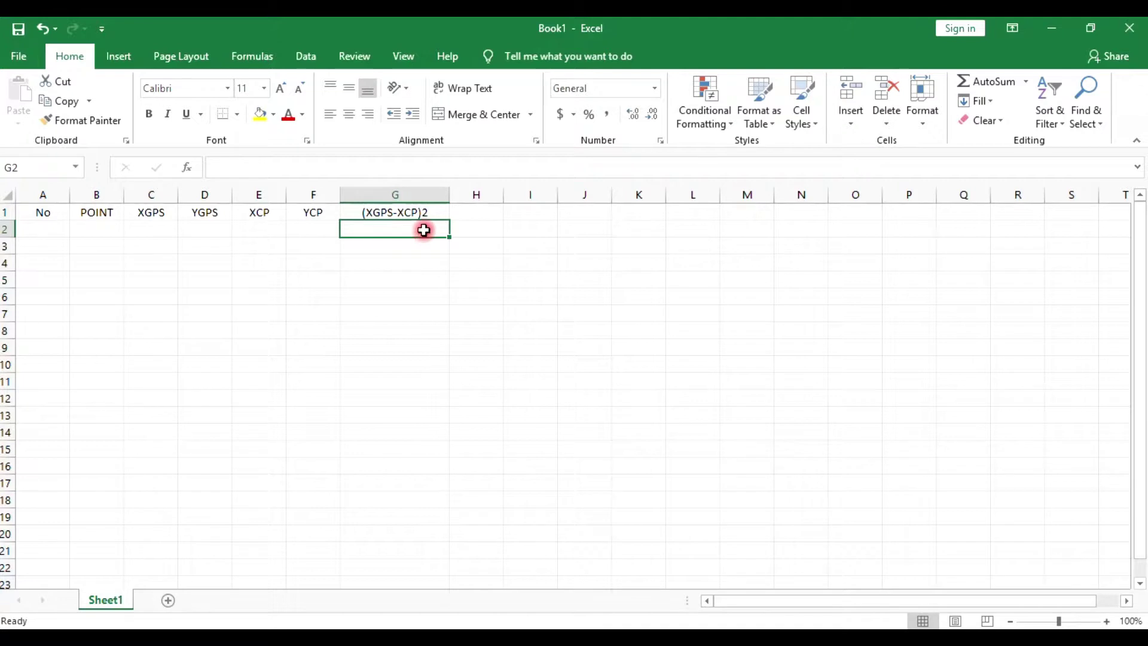
# Step: Widen column H, copy the G1 header into H1 and change it to (yGPS-yCP)2
pyautogui.moveTo(504, 197); pyautogui.dragTo(557, 197)
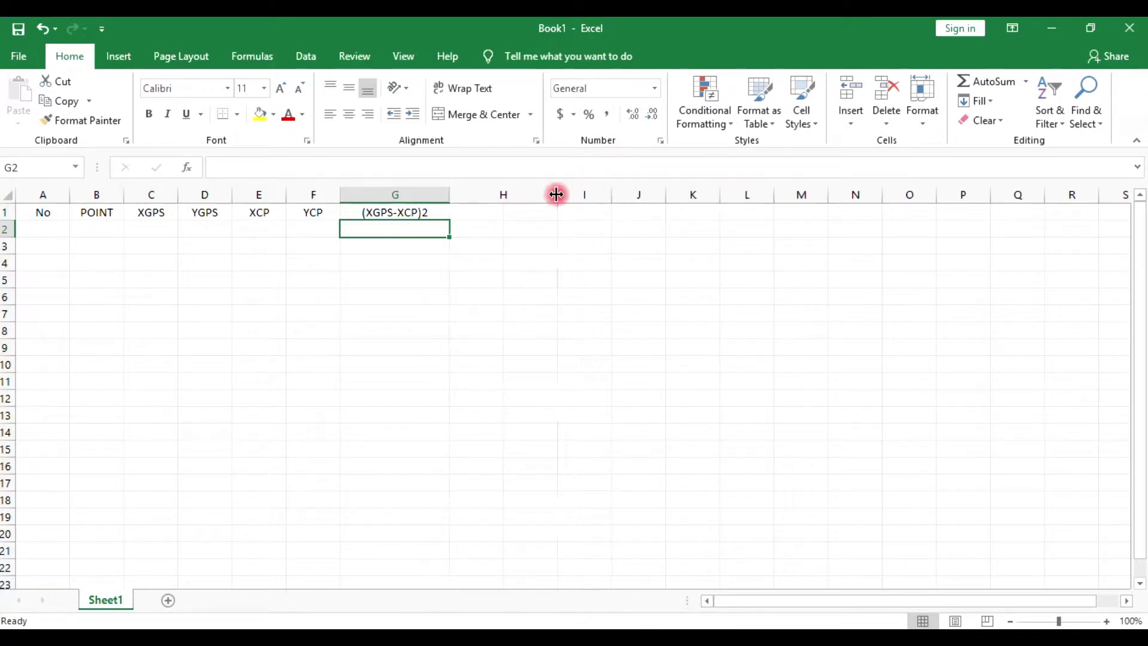
pyautogui.click(434, 213)
pyautogui.hotkey('ctrl', 'c')
pyautogui.click(500, 212)
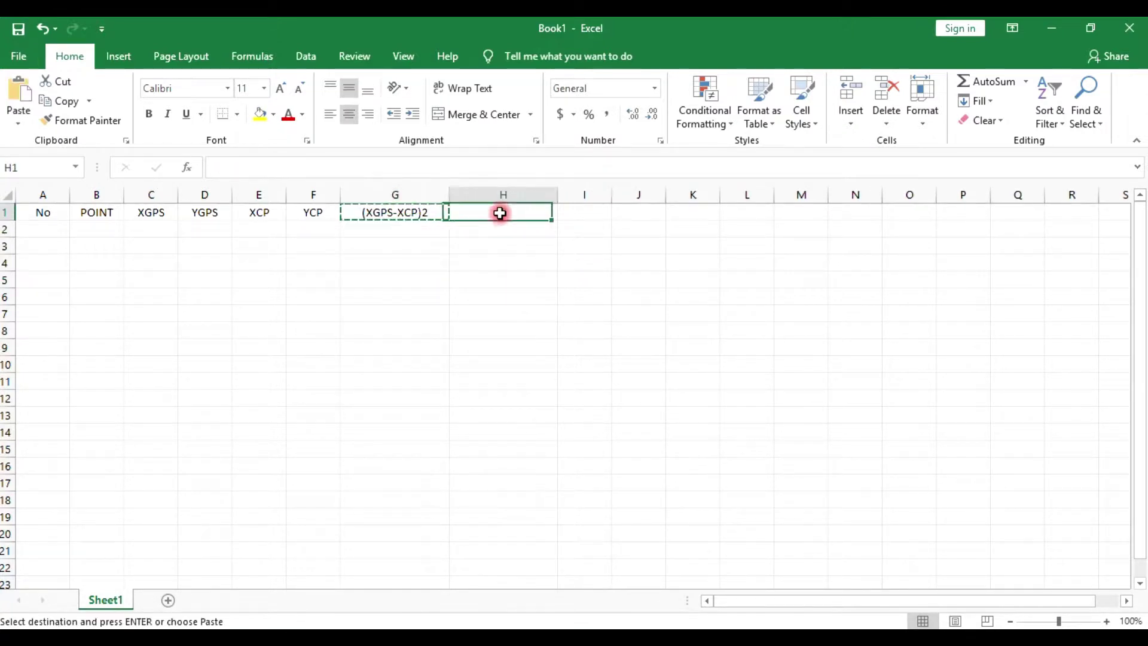
pyautogui.hotkey('ctrl', 'v')
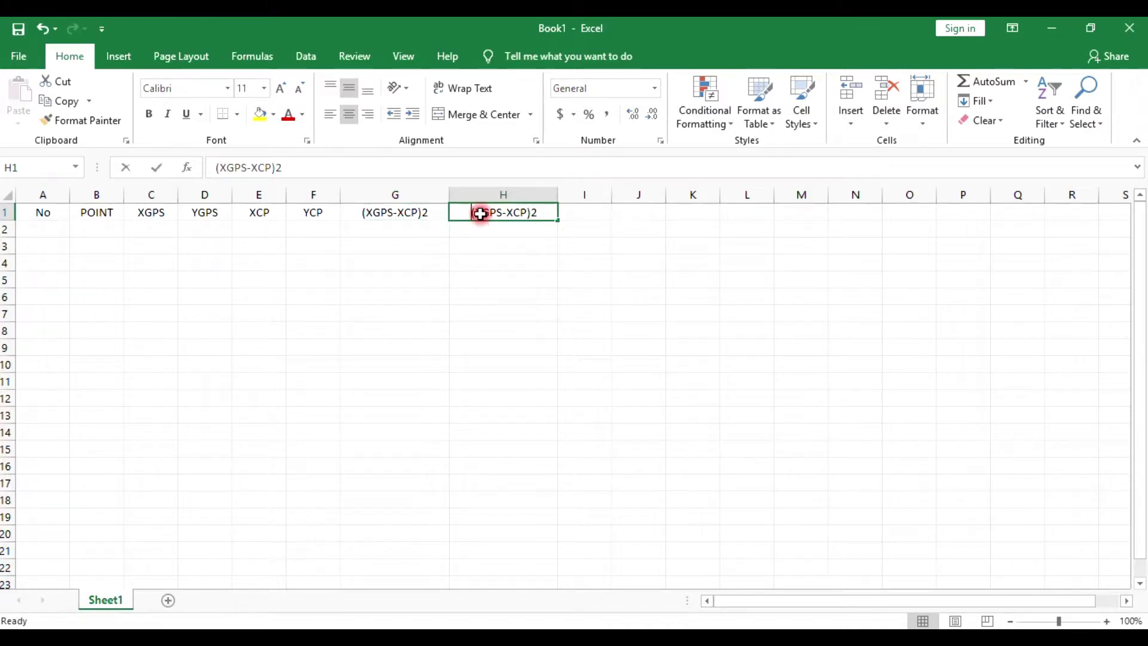
pyautogui.doubleClick(478, 213)
pyautogui.write('y')
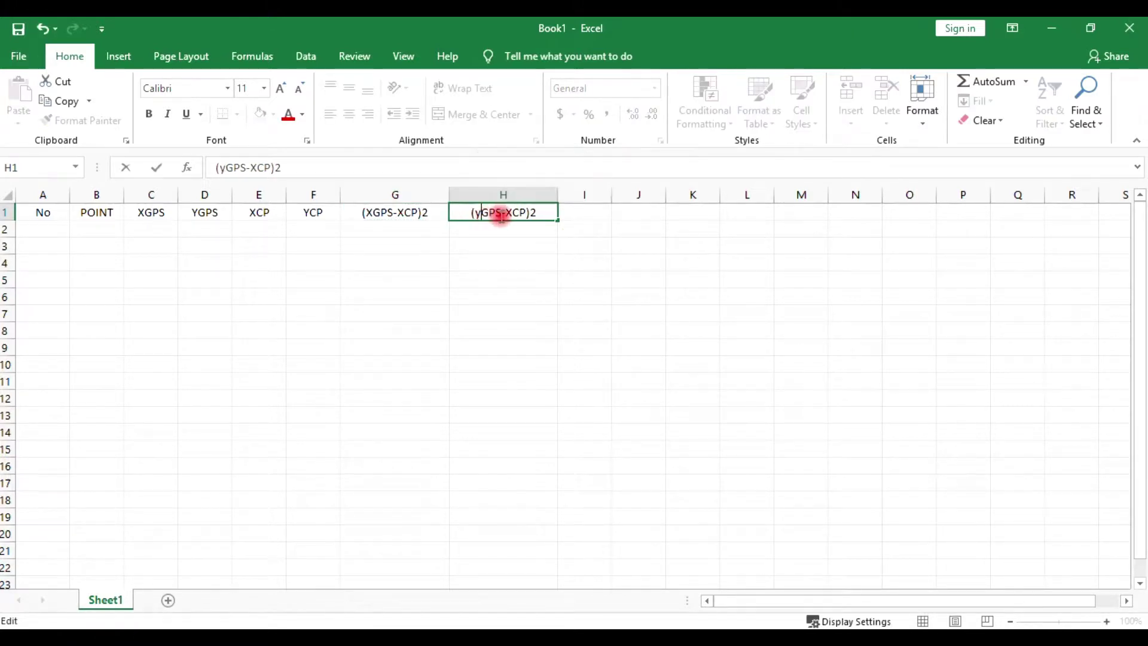
pyautogui.moveTo(505, 212); pyautogui.dragTo(513, 213)
pyautogui.write('y')
pyautogui.click(536, 292)
# Step: Capitalise both y letters in the H1 header so it reads (YGPS-YCP)2
pyautogui.doubleClick(485, 213)
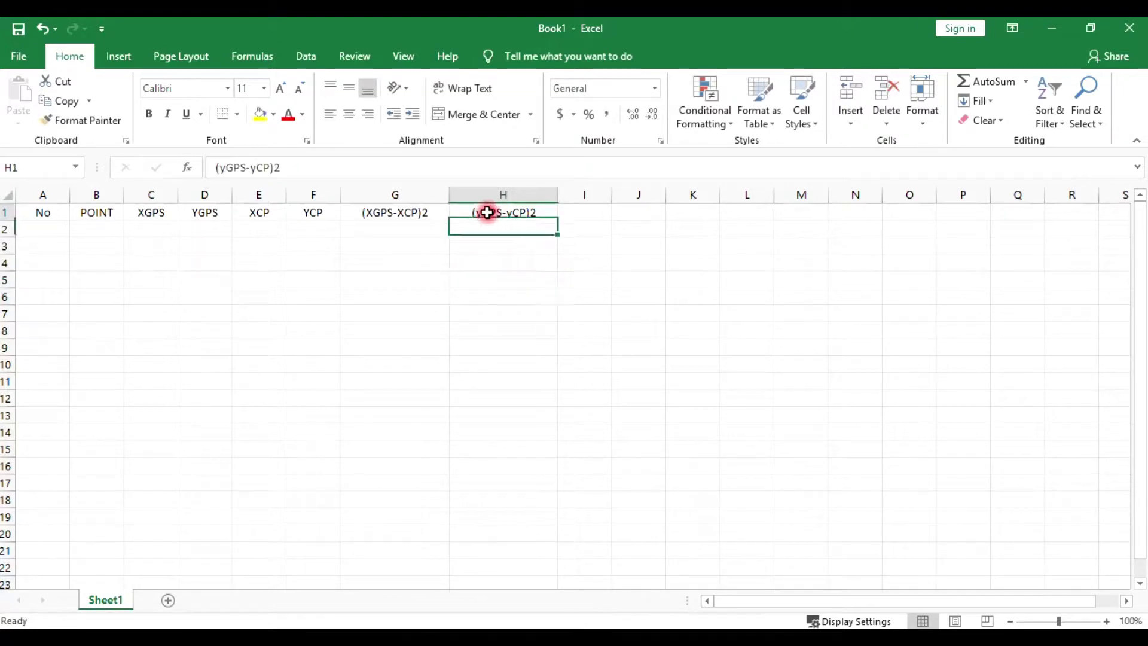
pyautogui.press('BackSpace')
pyautogui.write('Y')
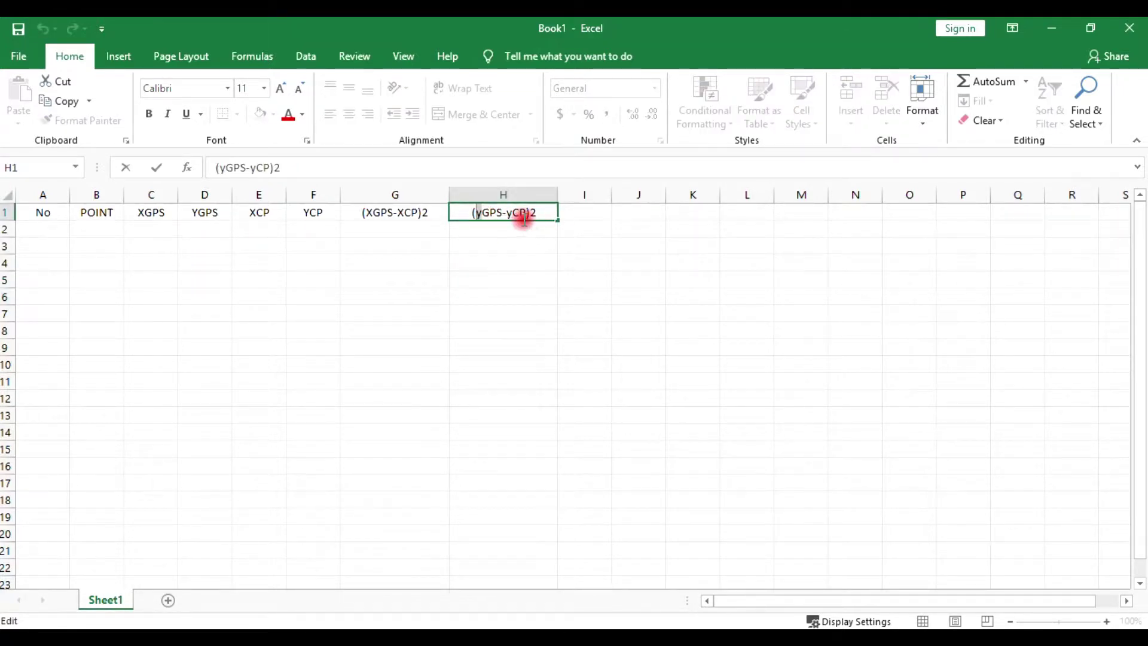
pyautogui.moveTo(507, 212); pyautogui.dragTo(513, 214)
pyautogui.write('Y')
pyautogui.click(564, 295)
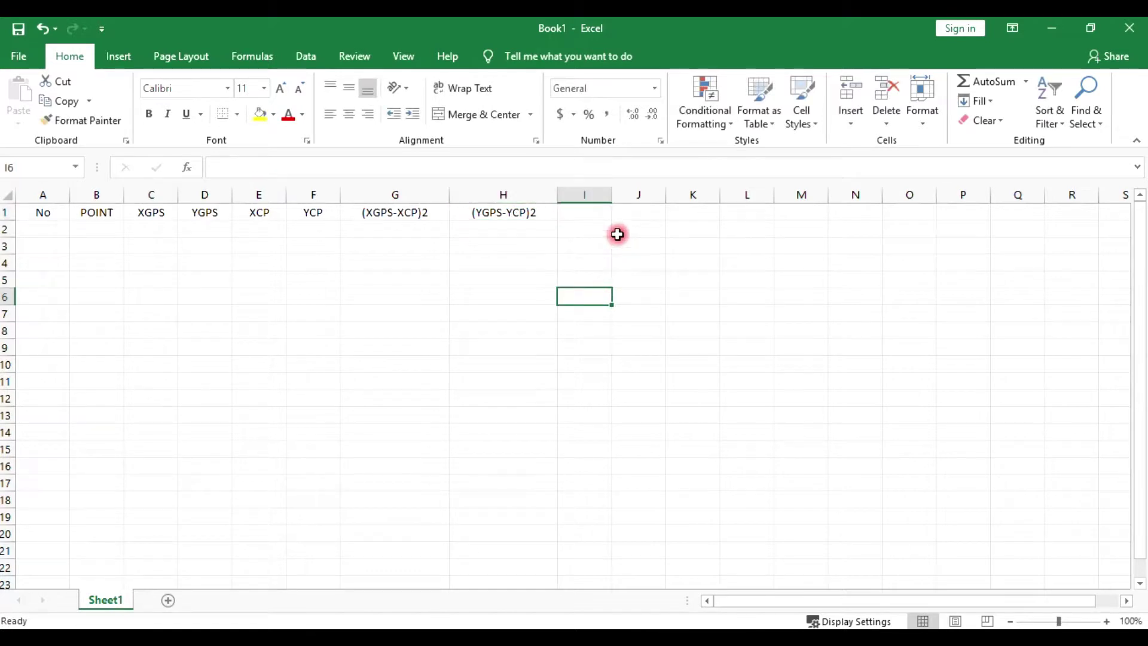
# Step: Widen column I and enter the header (XGPS-XCP)2+(YGPS-YCP)2 in I1
pyautogui.moveTo(612, 197); pyautogui.dragTo(726, 198)
pyautogui.click(638, 211)
pyautogui.doubleClick(655, 208)
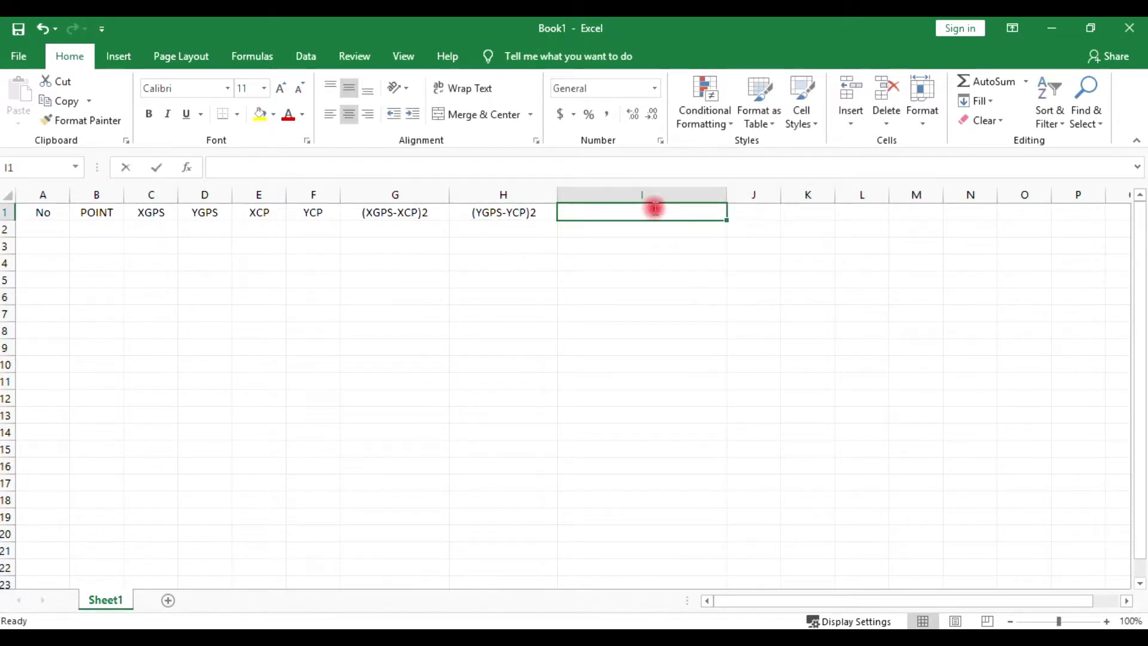
pyautogui.write('9')
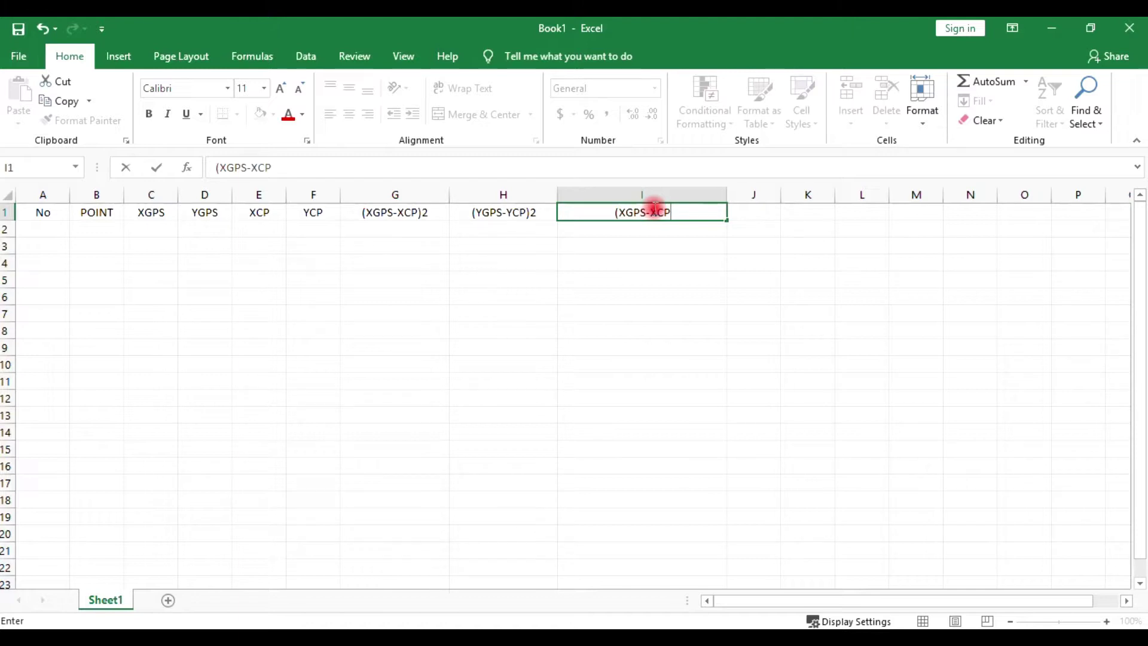
pyautogui.press('BackSpace')
pyautogui.write('+(Y')
pyautogui.press('BackSpace')
pyautogui.write('YG')
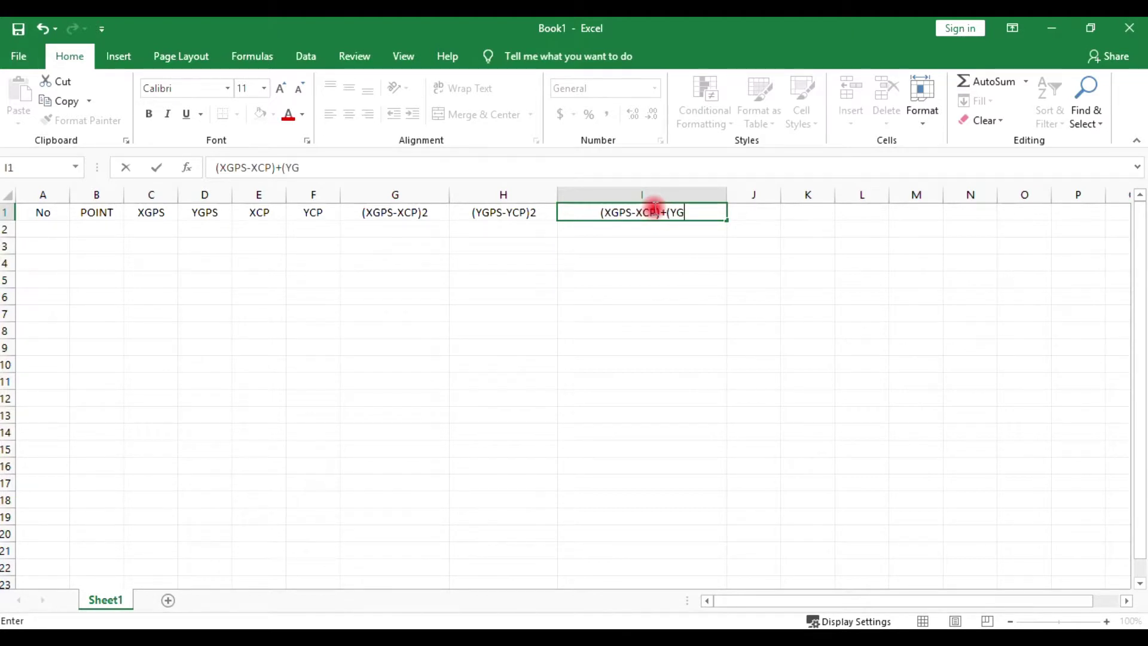
pyautogui.write('PS-')
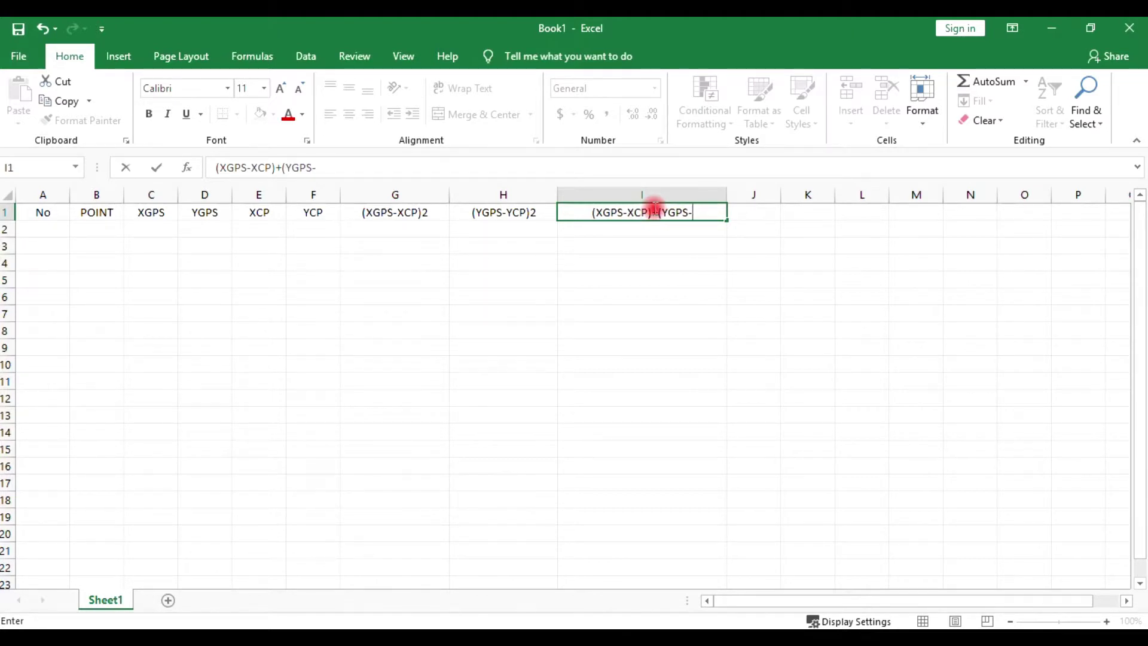
pyautogui.write('YCP')
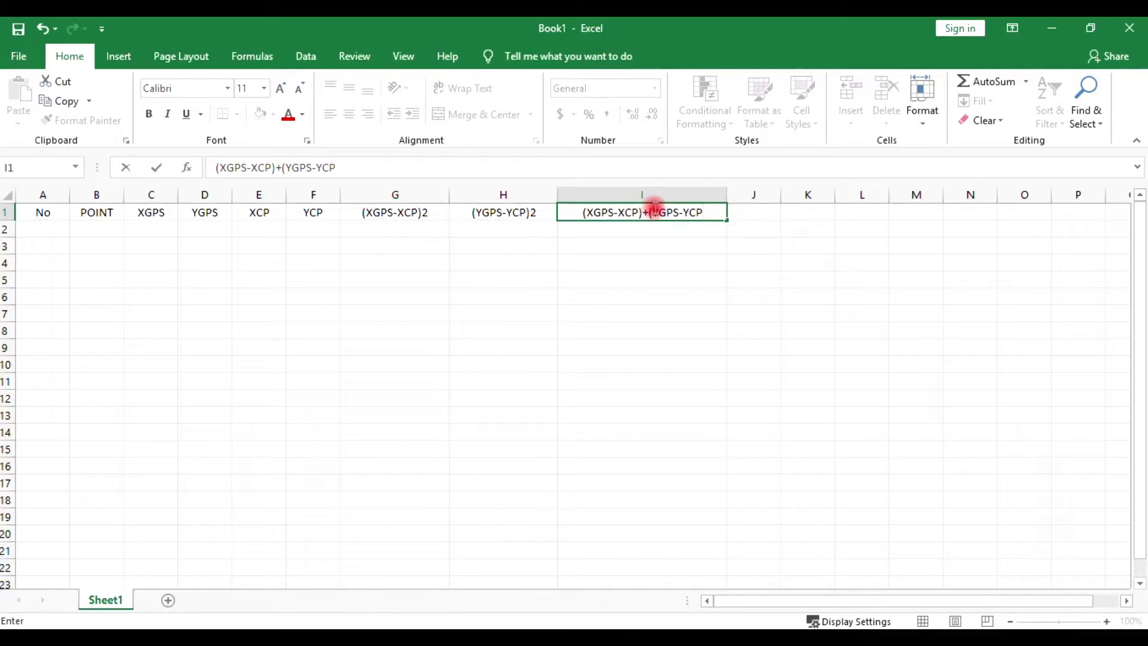
pyautogui.write('0')
pyautogui.press('BackSpace')
pyautogui.write(')2')
pyautogui.click(638, 210)
pyautogui.write('2')
pyautogui.click(716, 252)
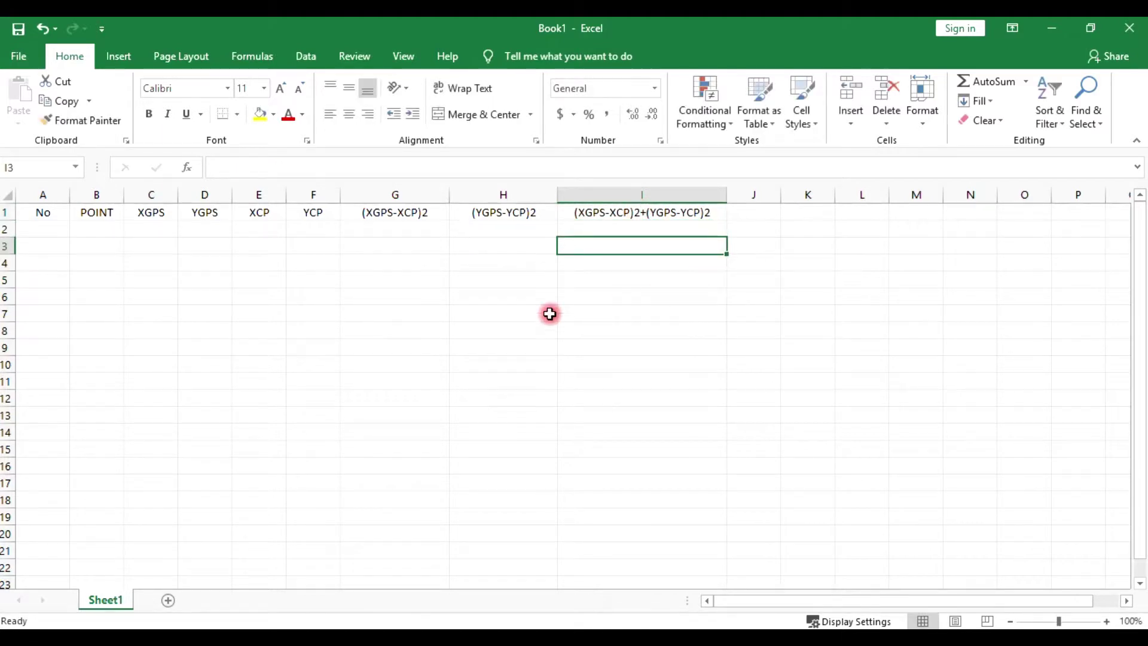
# Step: Number the rows of the No column from 1 to 12 in A2 to A13
pyautogui.click(60, 232)
pyautogui.write('1')
pyautogui.press('Return')
pyautogui.write('2')
pyautogui.press('Return')
pyautogui.write('3')
pyautogui.press('Return')
pyautogui.write('4')
pyautogui.press('Return')
pyautogui.moveTo(59, 264); pyautogui.dragTo(72, 414)
pyautogui.click(141, 257)
# Step: Fill the POINT column with the names ICP1 to ICP12 in B2 to B13
pyautogui.click(108, 233)
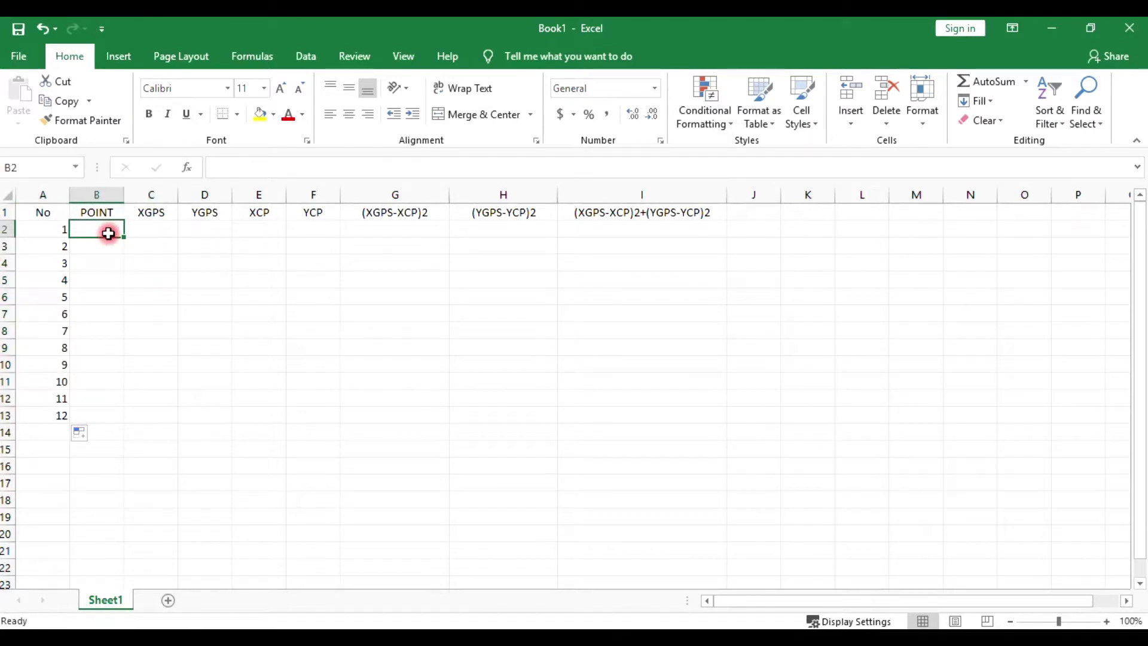
pyautogui.write('ic')
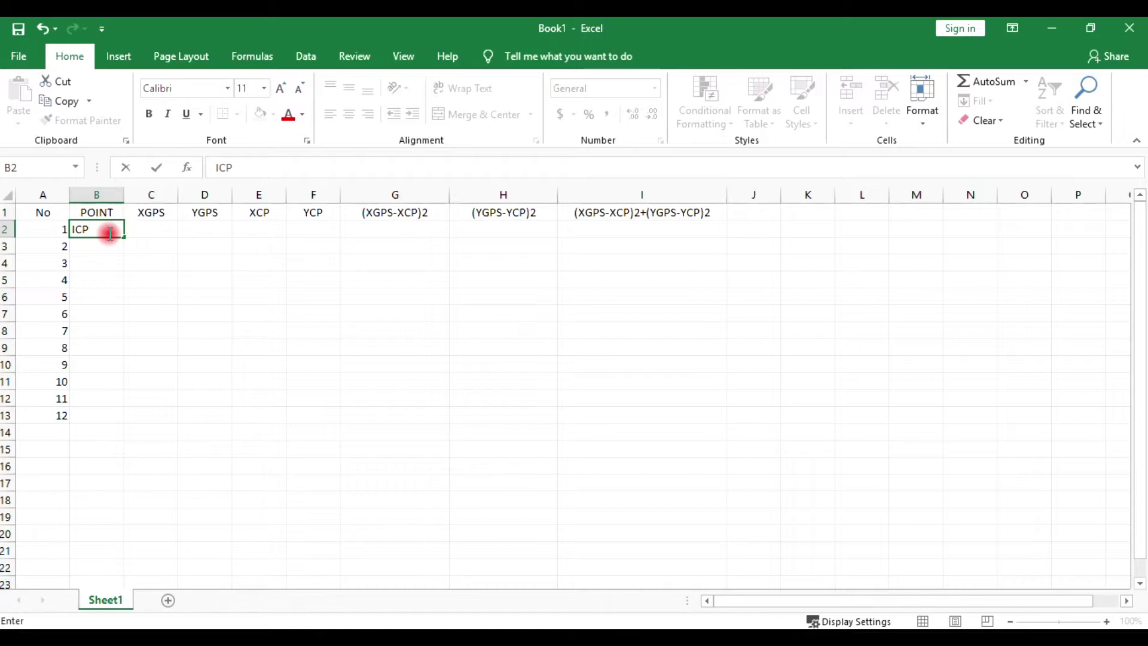
pyautogui.press('Return')
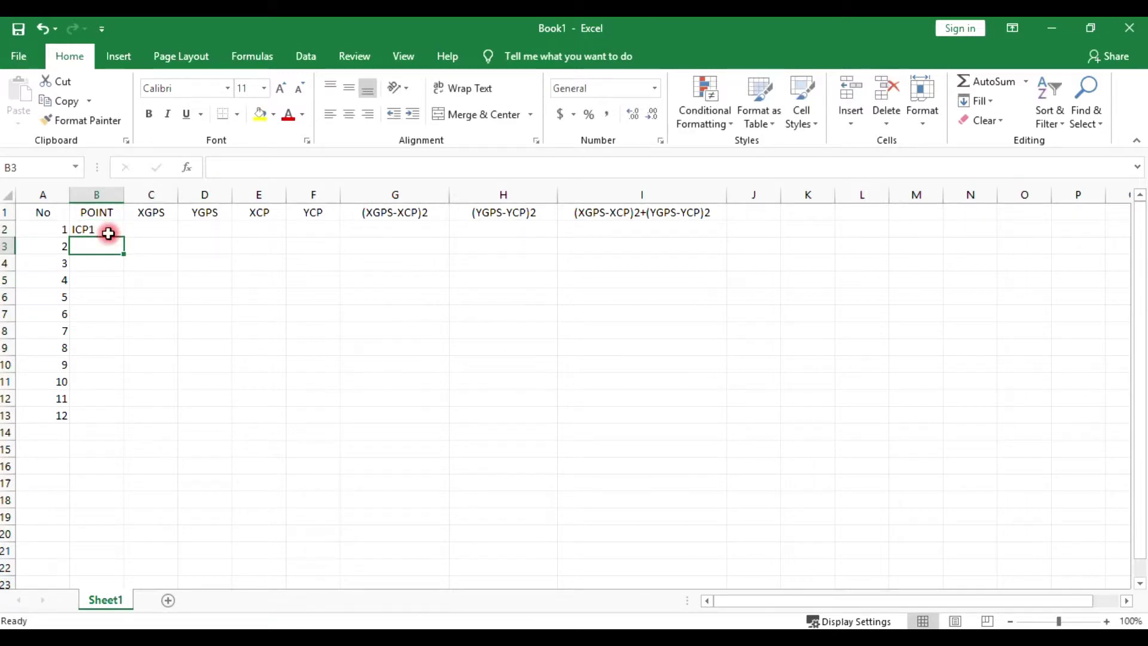
pyautogui.write('ICP2')
pyautogui.press('Return')
pyautogui.moveTo(102, 232); pyautogui.dragTo(118, 426)
pyautogui.click(325, 332)
# Step: Widen the YGPS column and set the XGPS column's width to 15
pyautogui.moveTo(177, 195); pyautogui.dragTo(300, 195)
pyautogui.rightClick(191, 195)
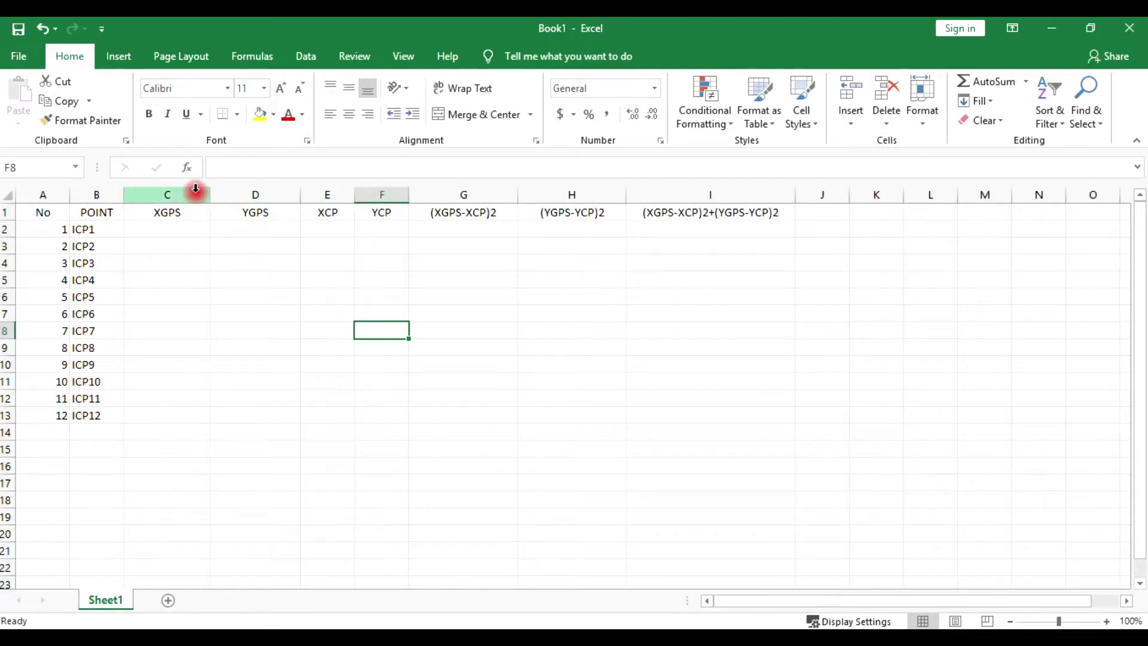
pyautogui.click(245, 394)
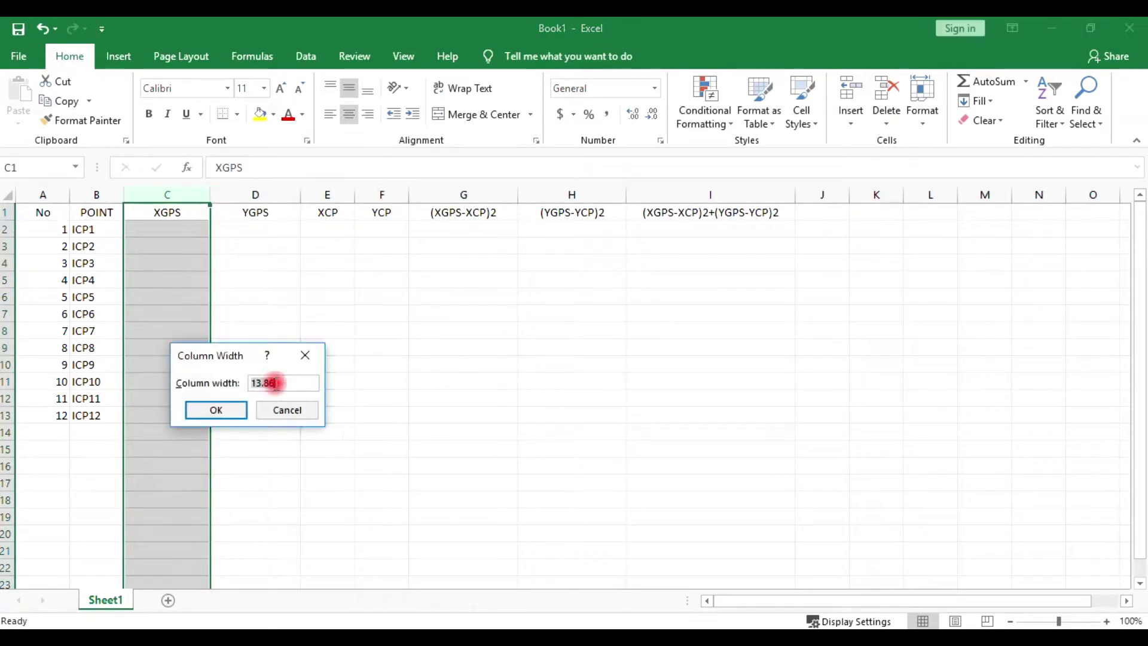
pyautogui.write('15')
pyautogui.click(216, 410)
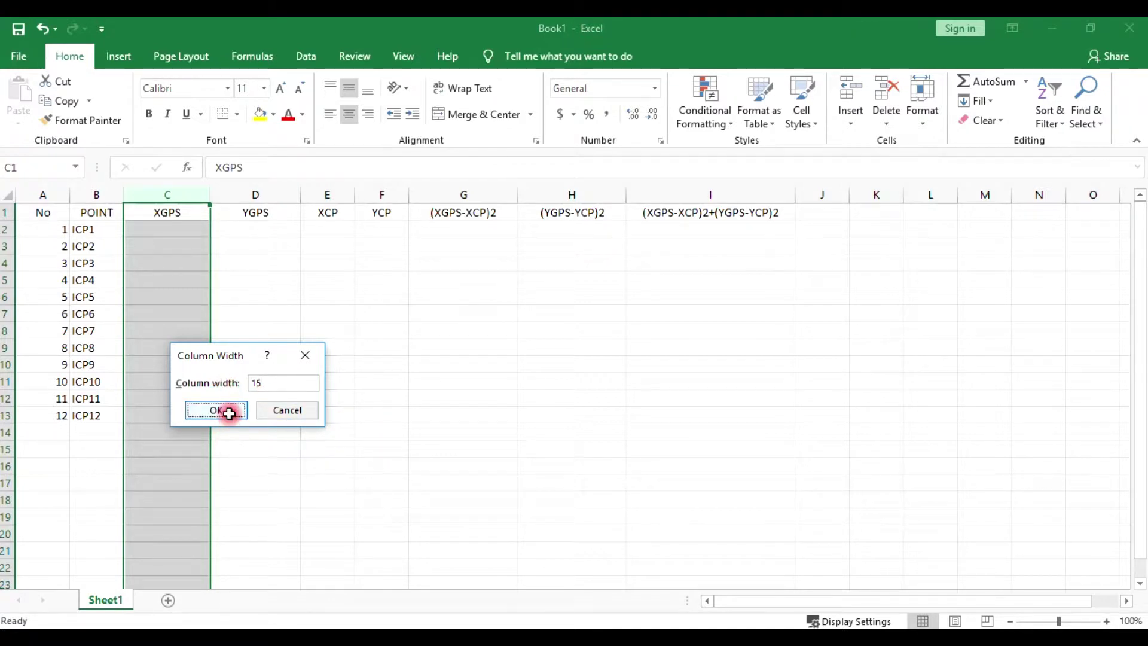
# Step: Set the width of columns D to I to 15
pyautogui.click(257, 195)
pyautogui.moveTo(387, 198); pyautogui.dragTo(697, 190)
pyautogui.rightClick(698, 190)
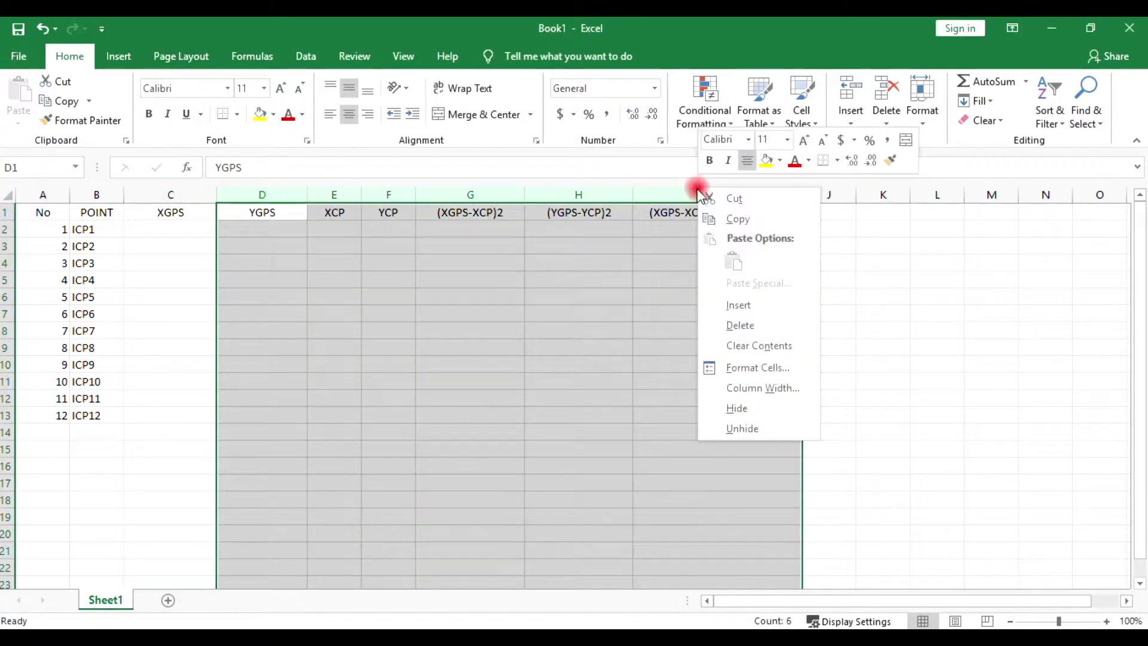
pyautogui.click(733, 388)
pyautogui.write('14')
pyautogui.moveTo(742, 374); pyautogui.dragTo(720, 374)
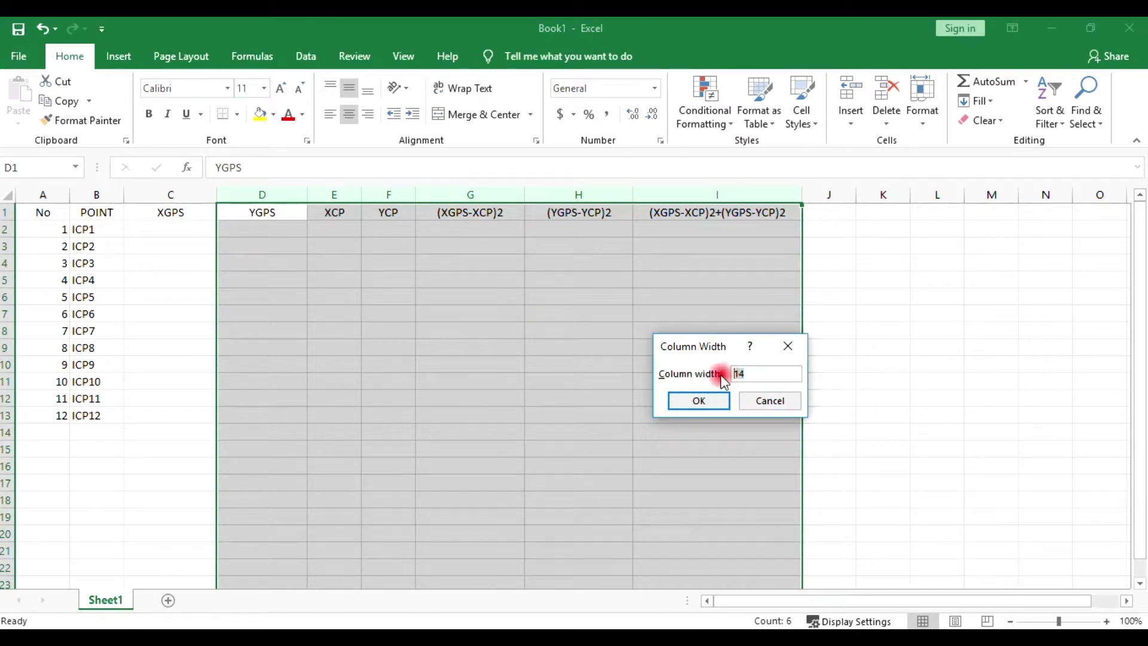
pyautogui.write('15')
pyautogui.click(719, 400)
pyautogui.click(710, 410)
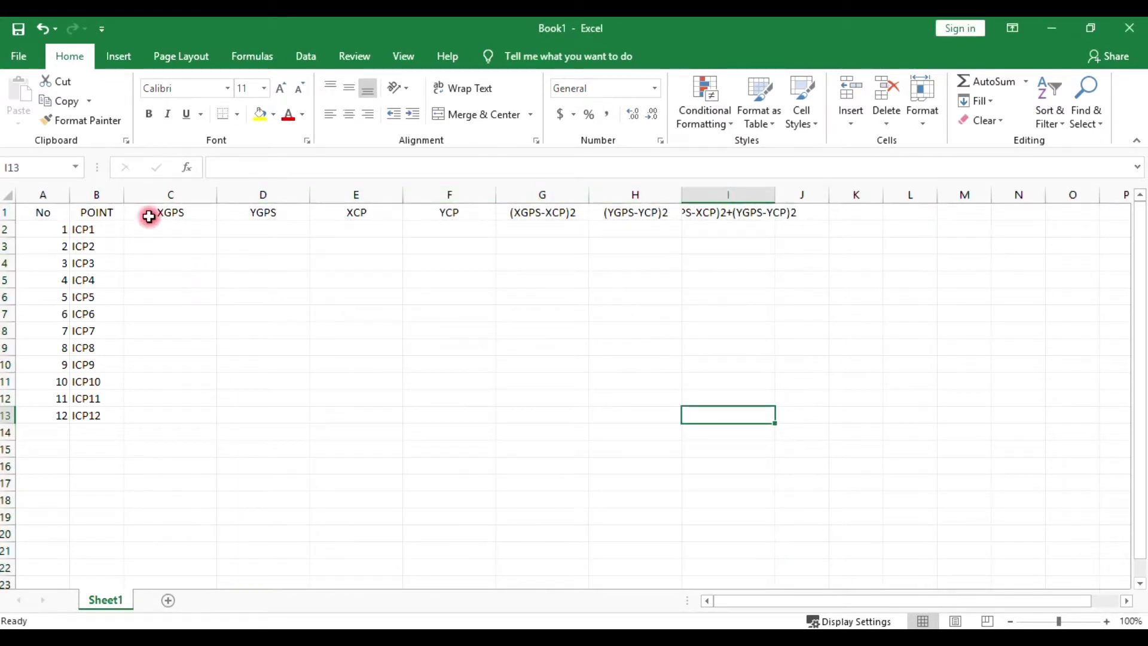
# Step: Increase the height of header row 1 to about twice its size and make its text bold
pyautogui.moveTo(9, 214); pyautogui.dragTo(10, 238)
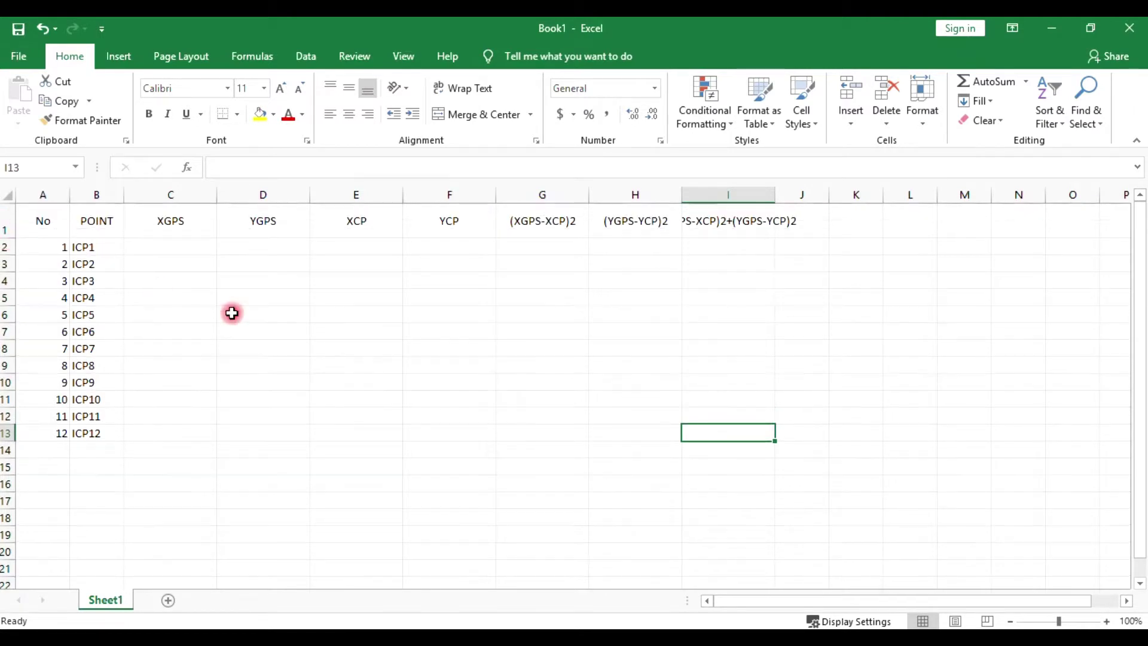
pyautogui.click(333, 349)
pyautogui.click(3, 220)
pyautogui.hotkey('ctrl', 'b')
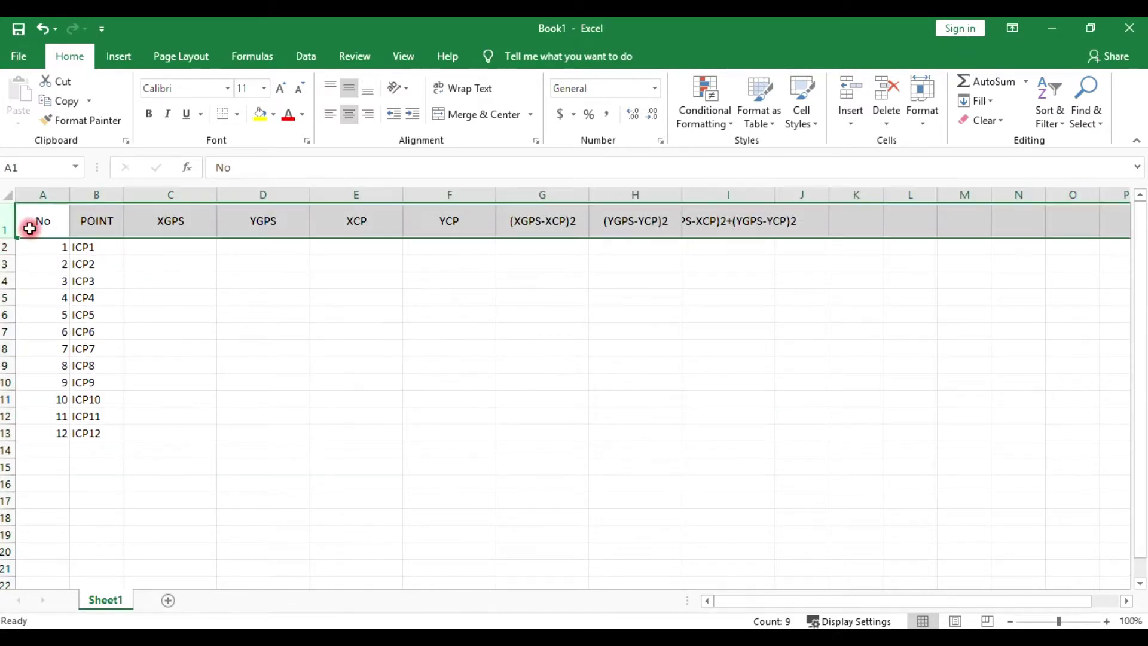
# Step: Widen column I until its full header (XGPS-XCP)2+(YGPS-YCP)2 fits
pyautogui.click(363, 366)
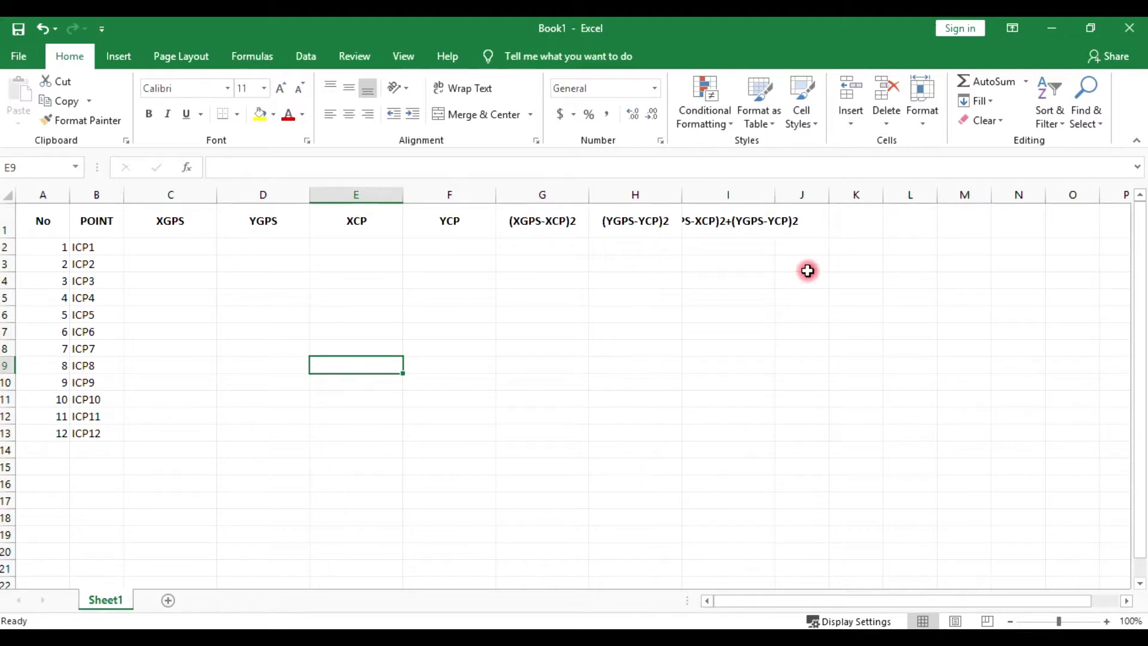
pyautogui.moveTo(775, 194); pyautogui.dragTo(847, 196)
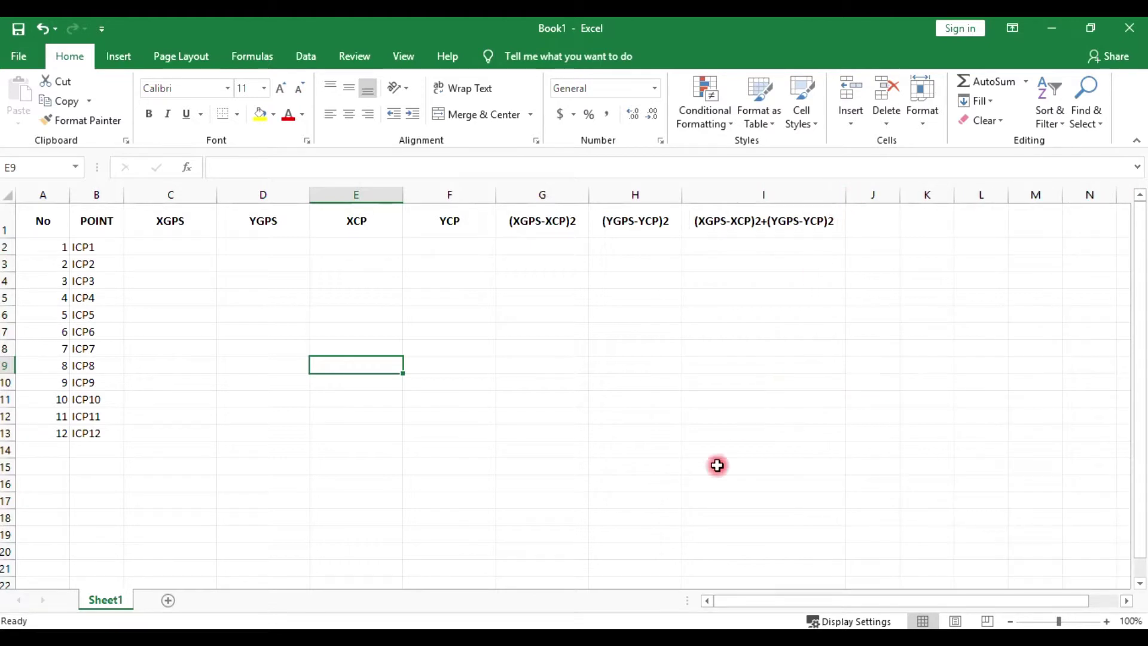
# Step: Enter the labels jumlah, rata-rata, rmserr and akurasi in cells H15 to H18
pyautogui.click(637, 470)
pyautogui.doubleClick(638, 469)
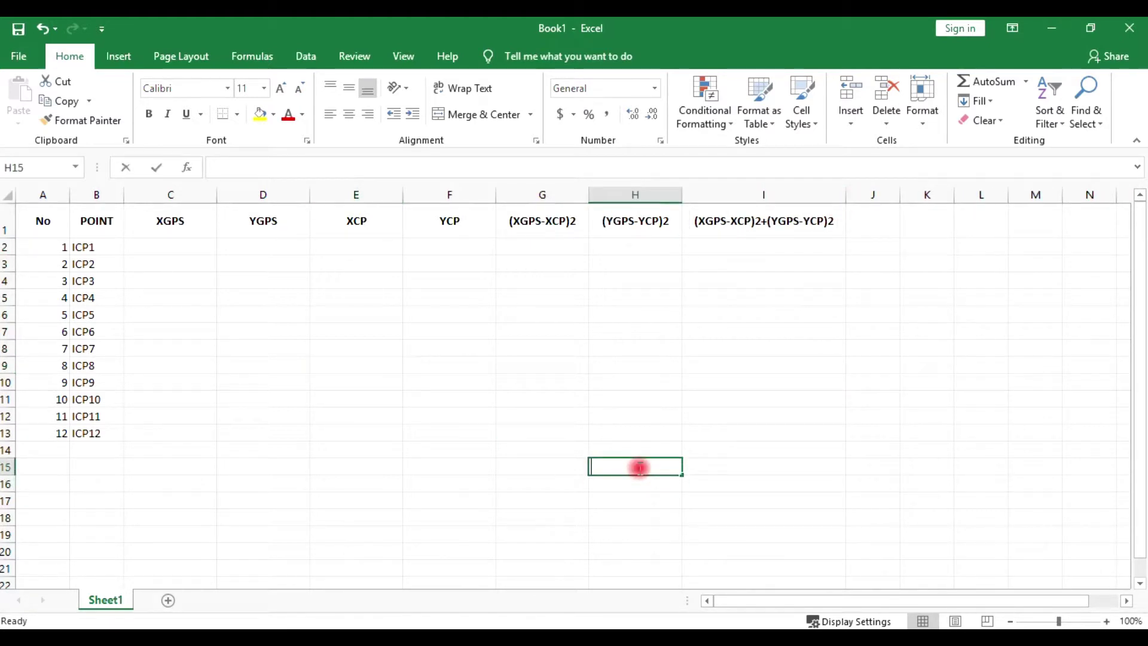
pyautogui.write('jU')
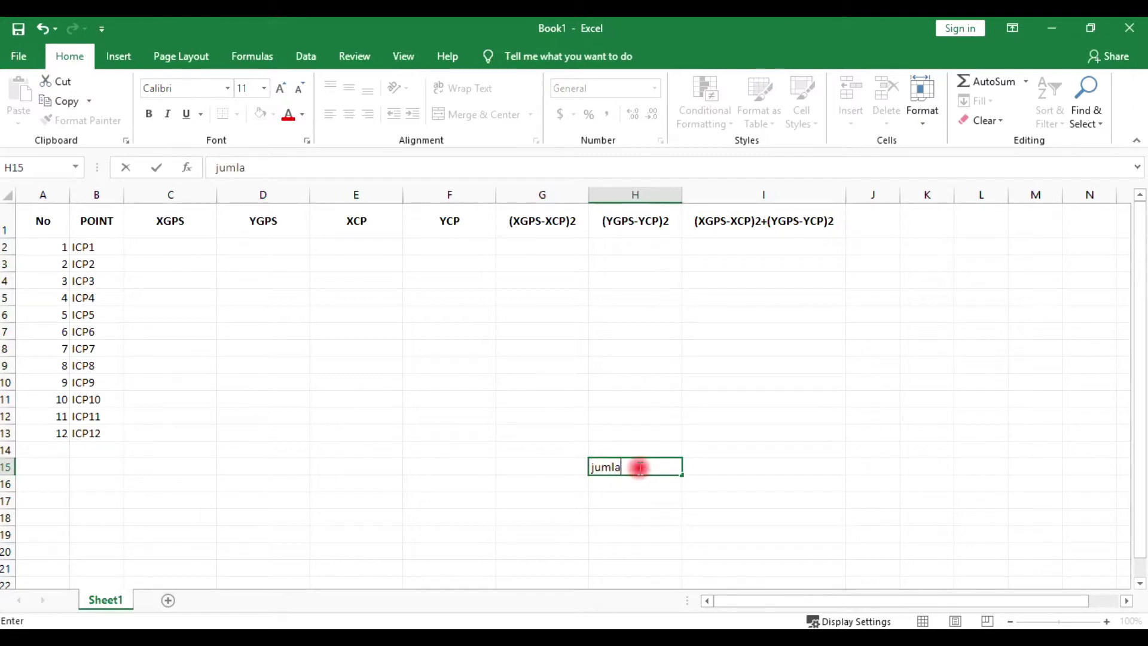
pyautogui.write('mlah')
pyautogui.press('Return')
pyautogui.write('rata-rata')
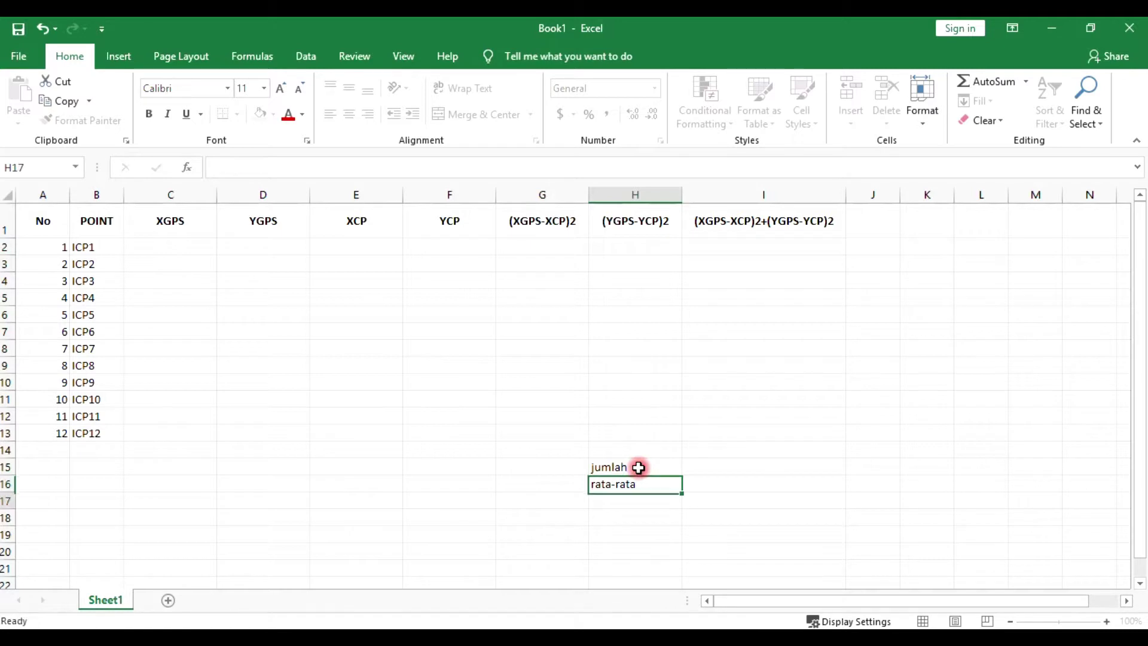
pyautogui.press('Return')
pyautogui.write('rmserr')
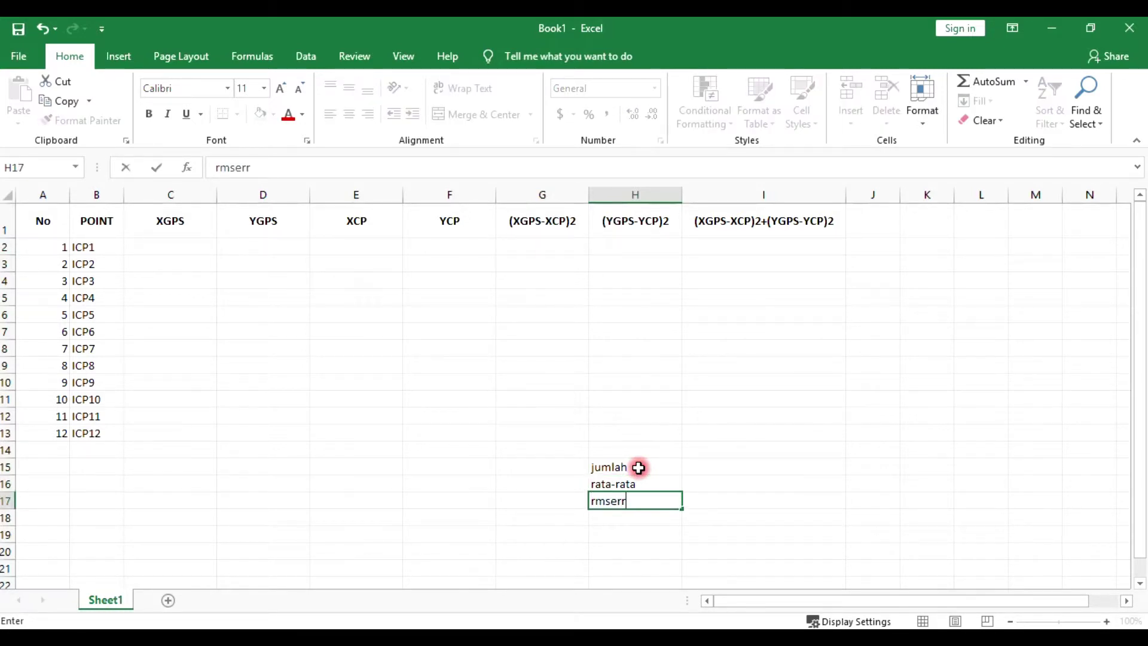
pyautogui.press('Return')
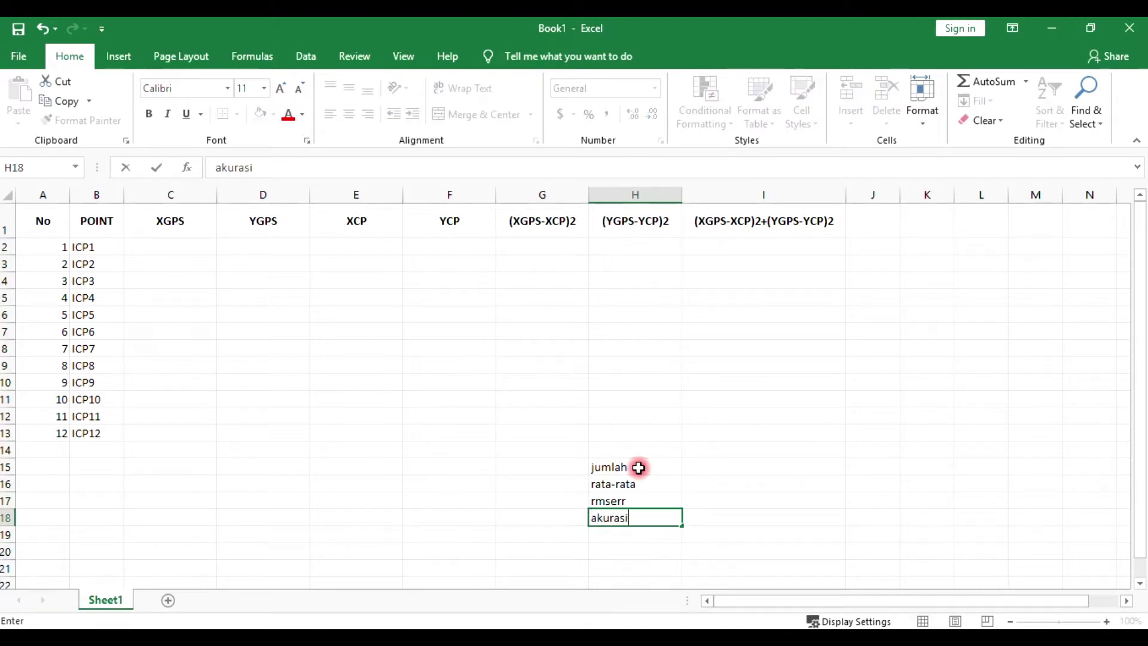
pyautogui.press('Return')
pyautogui.click(731, 464)
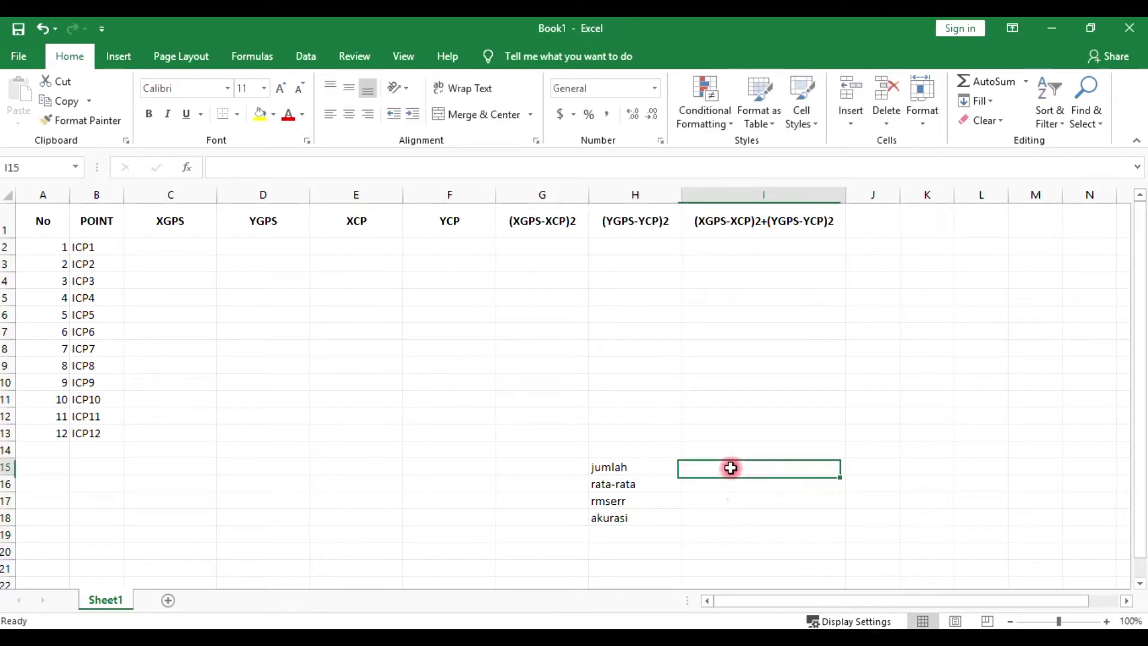
pyautogui.click(730, 500)
pyautogui.click(728, 518)
pyautogui.click(448, 465)
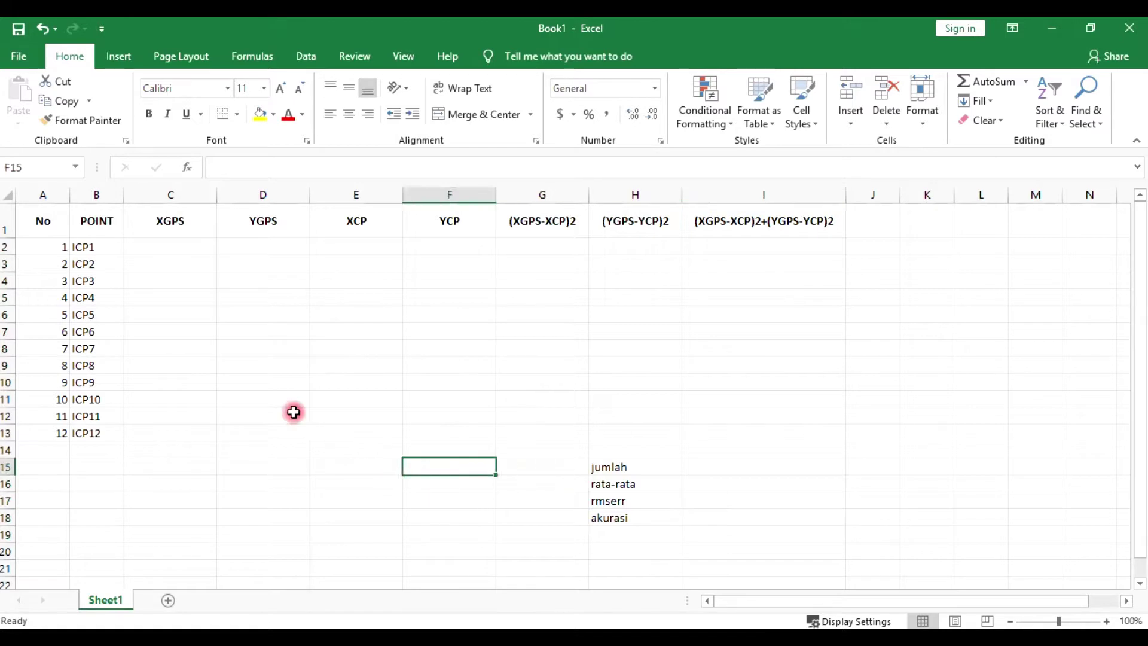
pyautogui.click(263, 281)
# Step: Switch to File Explorer and locate ICP_rev.dbf in the SHP folder of 05 - Excel Koordinat GPS beserta Akurasinya, under Data Mentah on drive D
pyautogui.press('super+e')
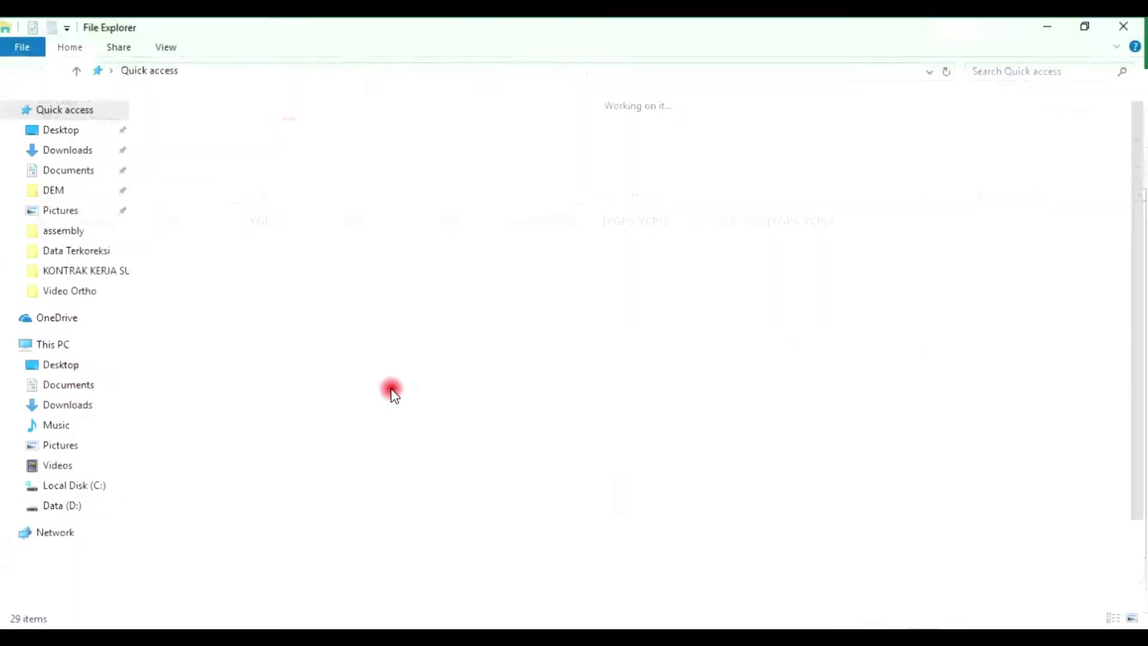
pyautogui.click(62, 506)
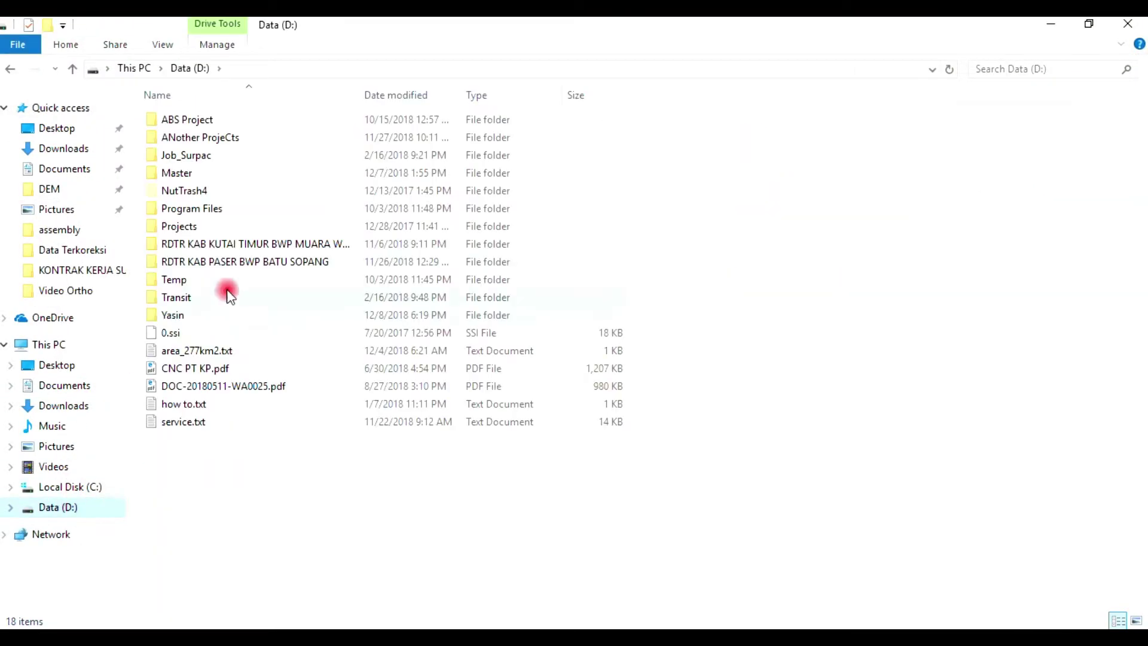
pyautogui.doubleClick(226, 260)
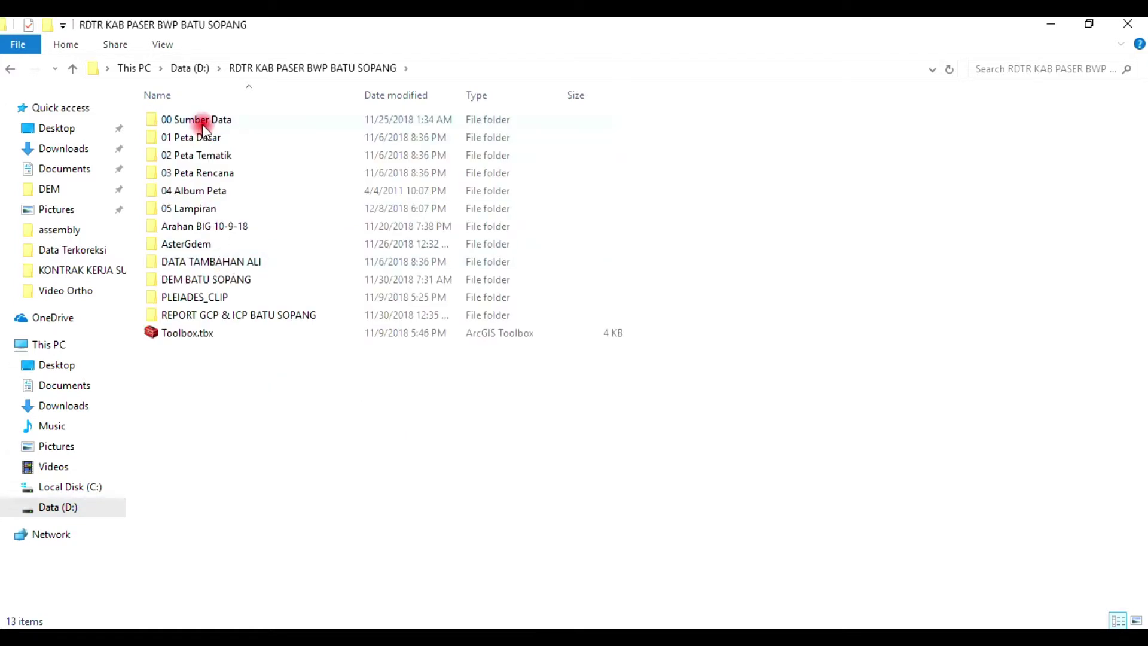
pyautogui.doubleClick(203, 123)
pyautogui.doubleClick(205, 122)
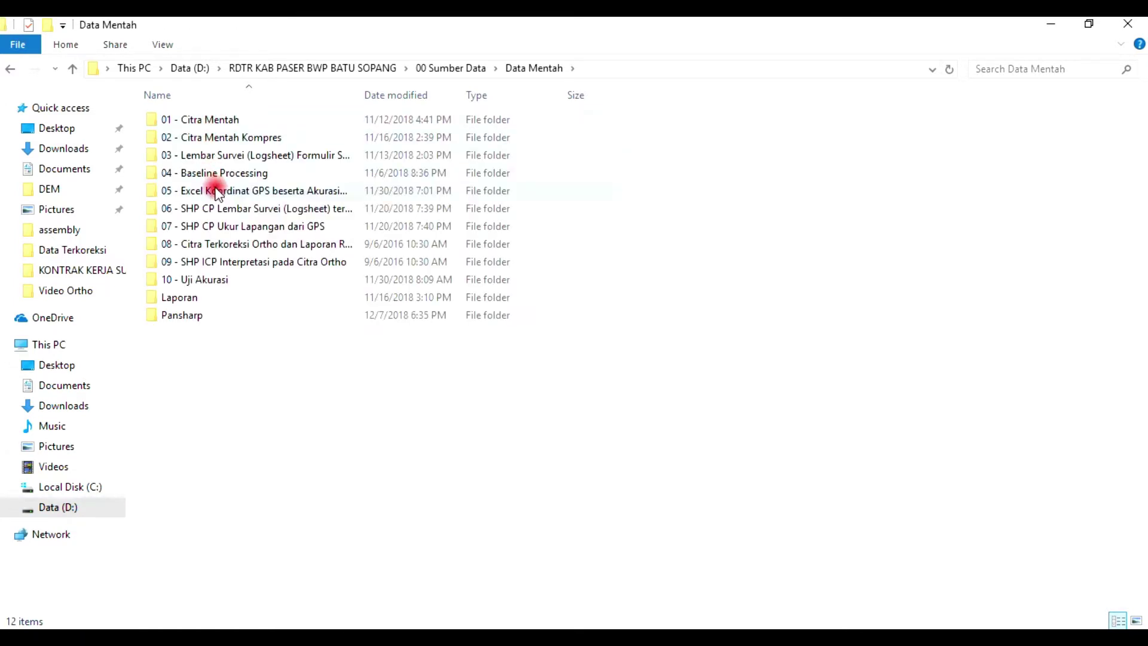
pyautogui.doubleClick(217, 190)
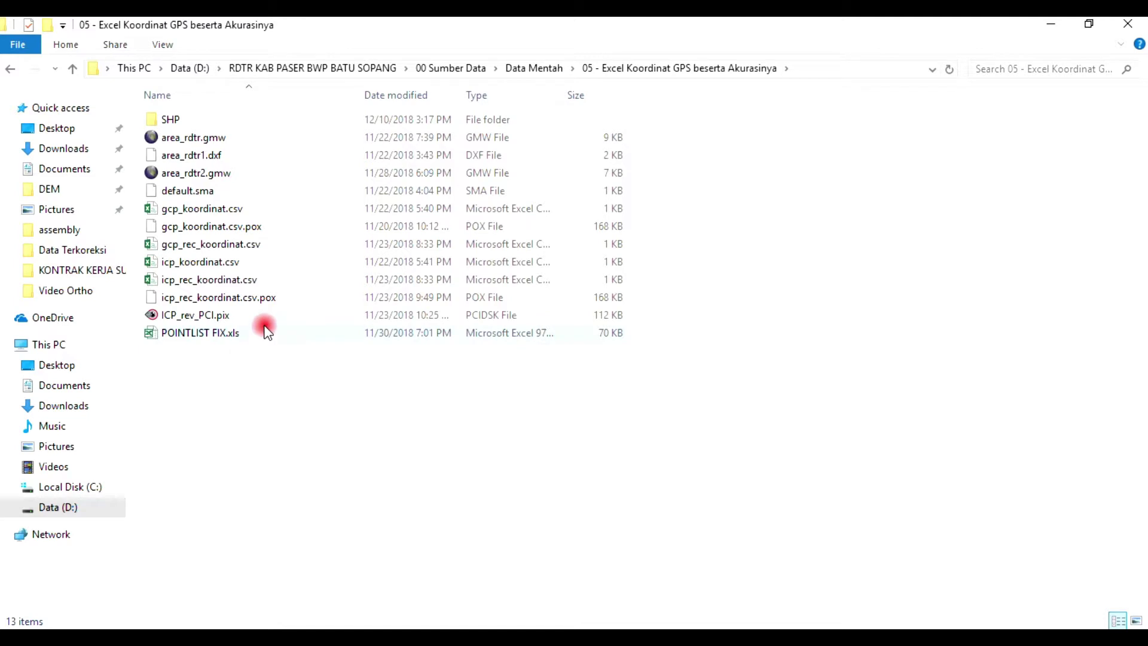
pyautogui.doubleClick(173, 120)
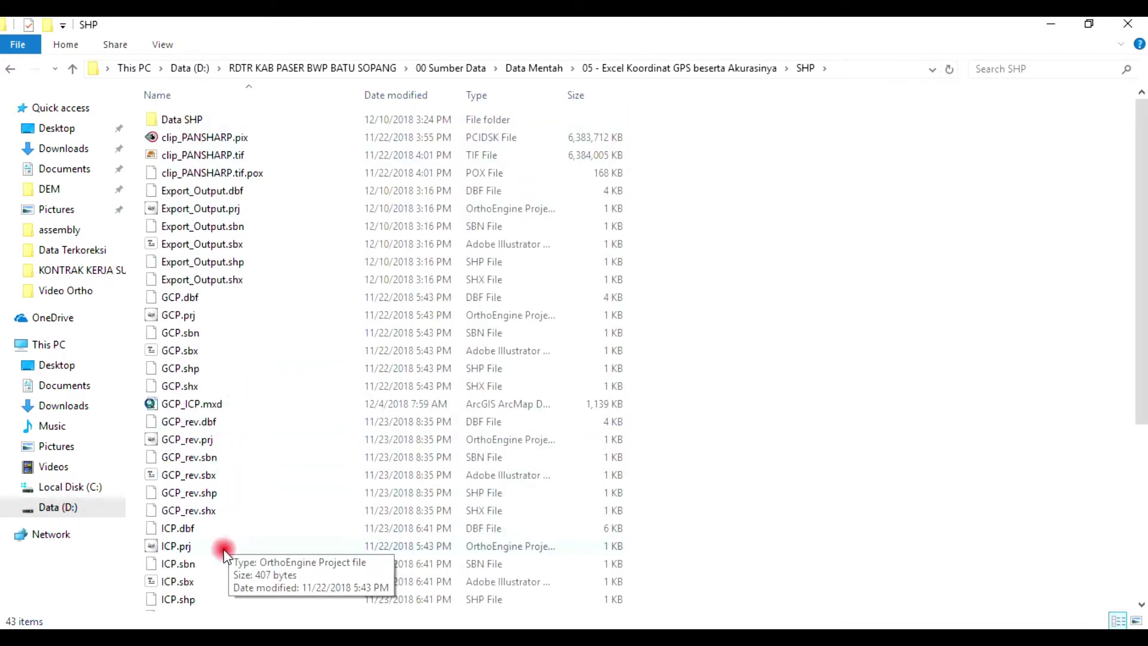
pyautogui.scroll(-5, 226, 542)
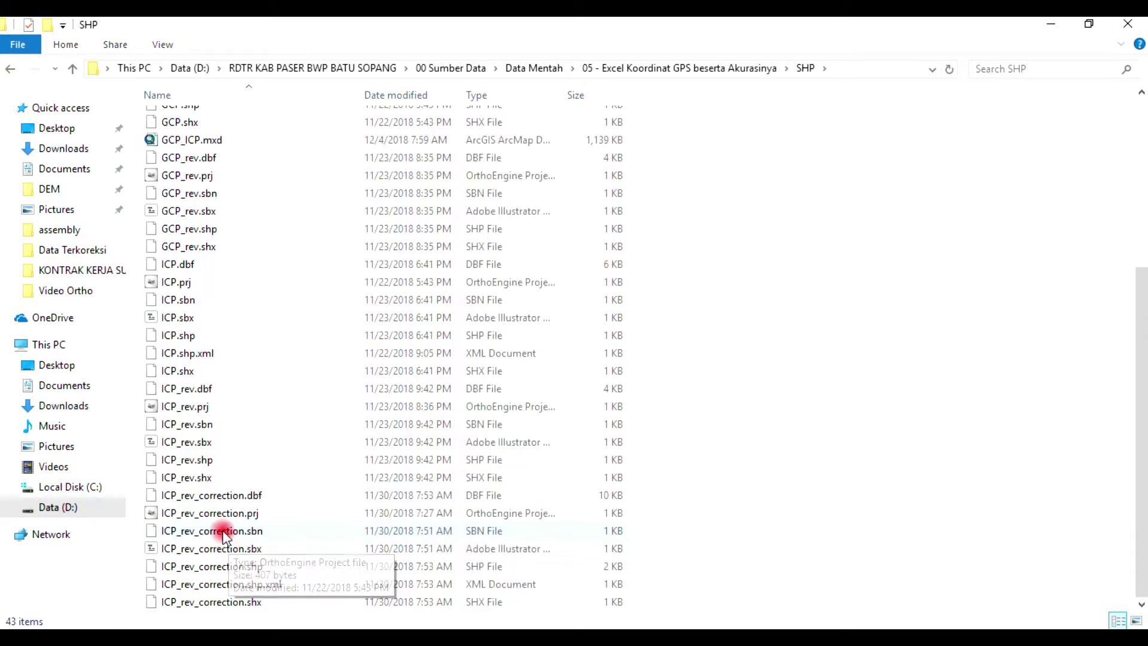
pyautogui.click(212, 389)
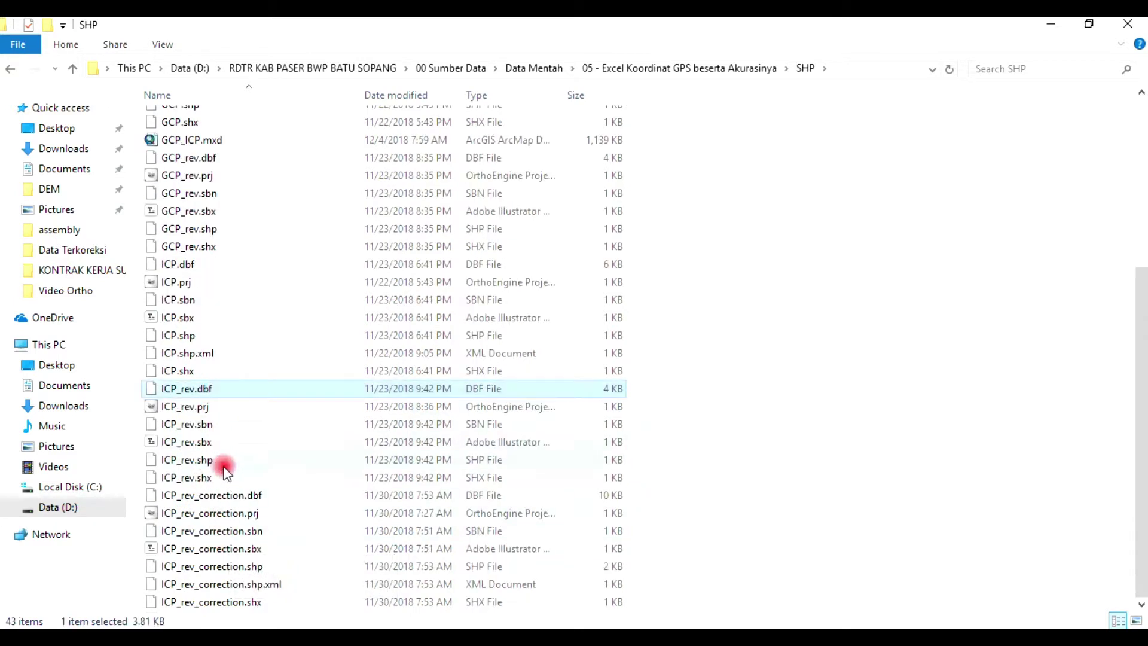
# Step: Return to the Book1 workbook in Excel and bring up the Open dialog for browsing to an existing file
pyautogui.click(33, 62)
pyautogui.click(31, 64)
pyautogui.click(30, 63)
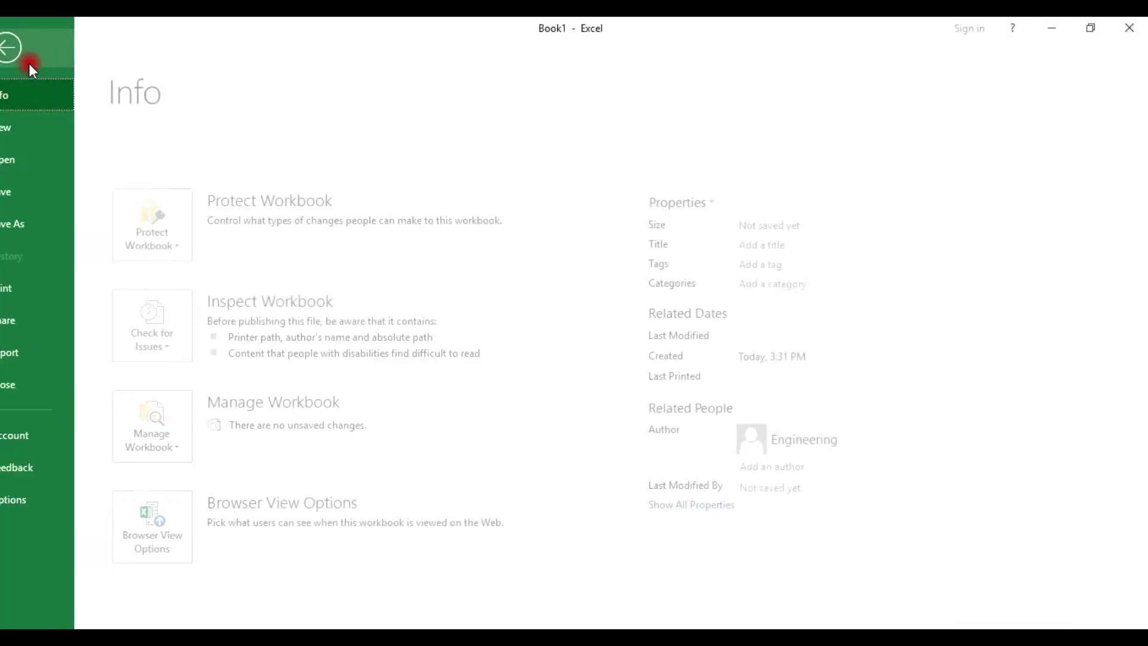
pyautogui.click(36, 123)
pyautogui.click(42, 161)
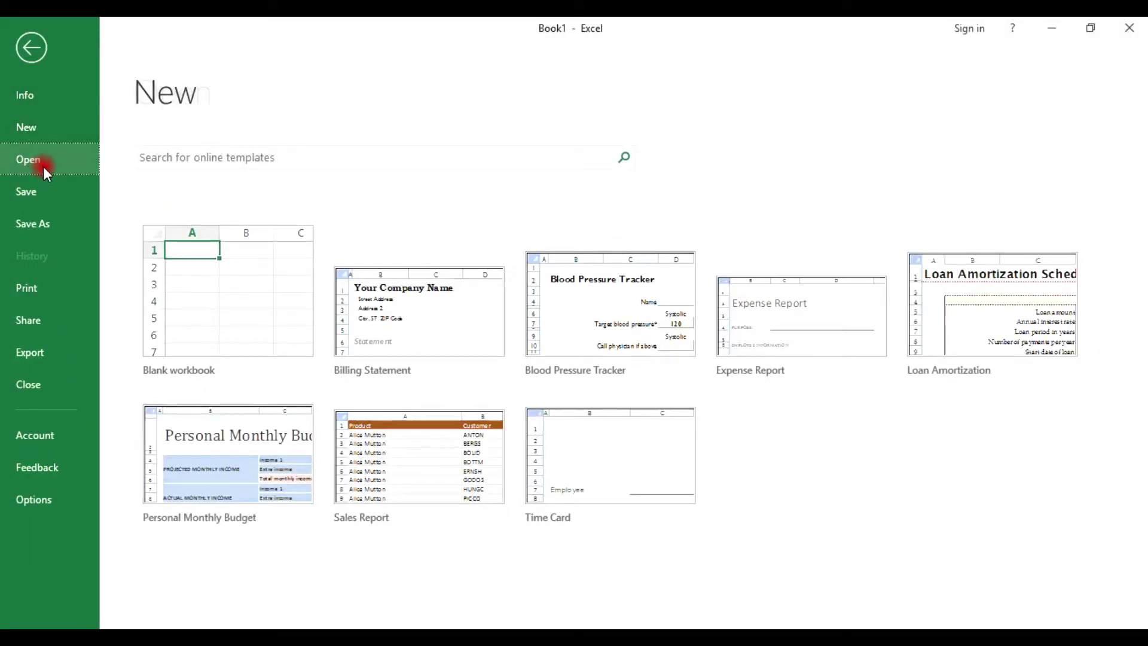
pyautogui.click(210, 328)
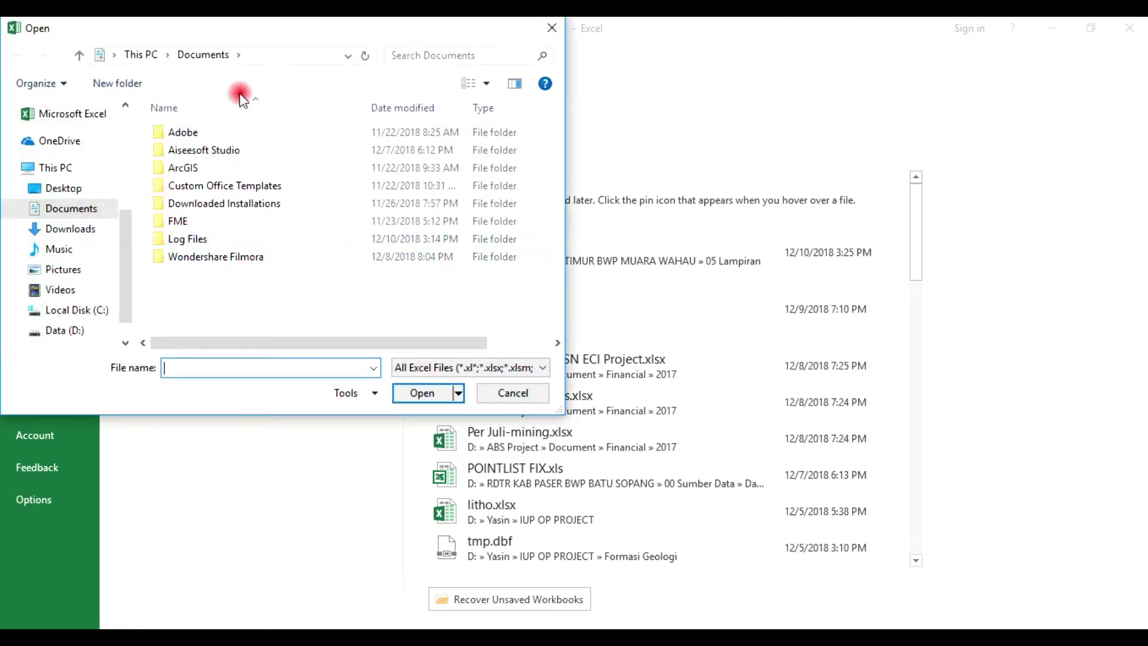
pyautogui.moveTo(241, 34); pyautogui.dragTo(421, 90)
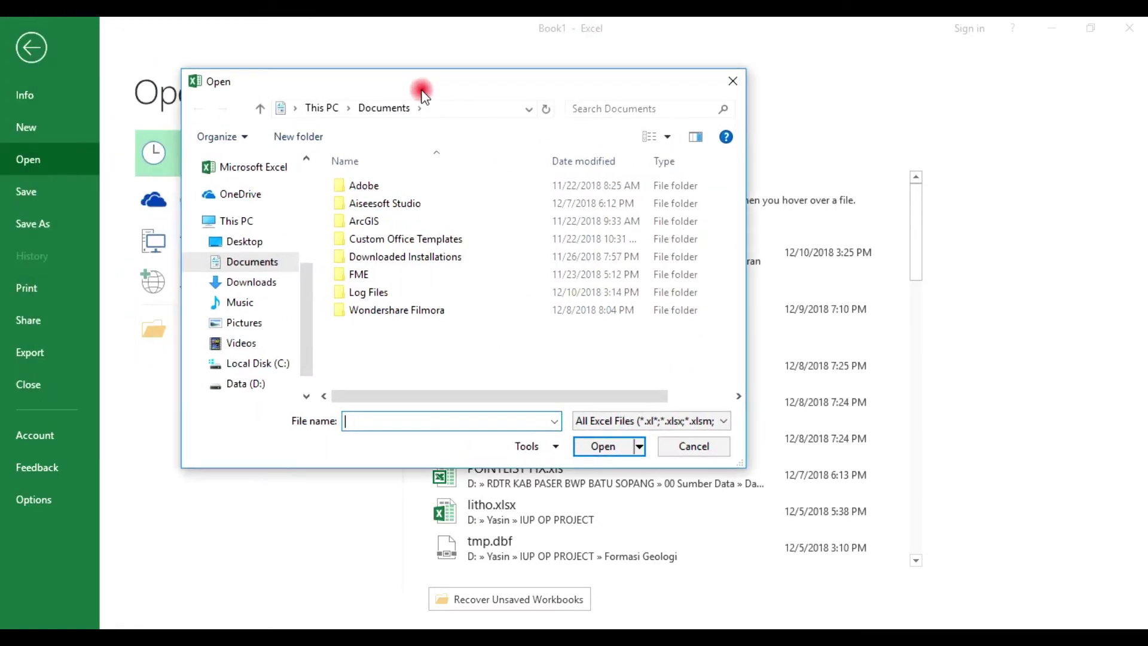
# Step: Browse drive D through RDTR KAB PASER BWP BATU SOPANG, 00 Sumber Data, Data Mentah and the 05 - Excel Koordinat GPS folder to SHP
pyautogui.click(251, 382)
pyautogui.click(406, 335)
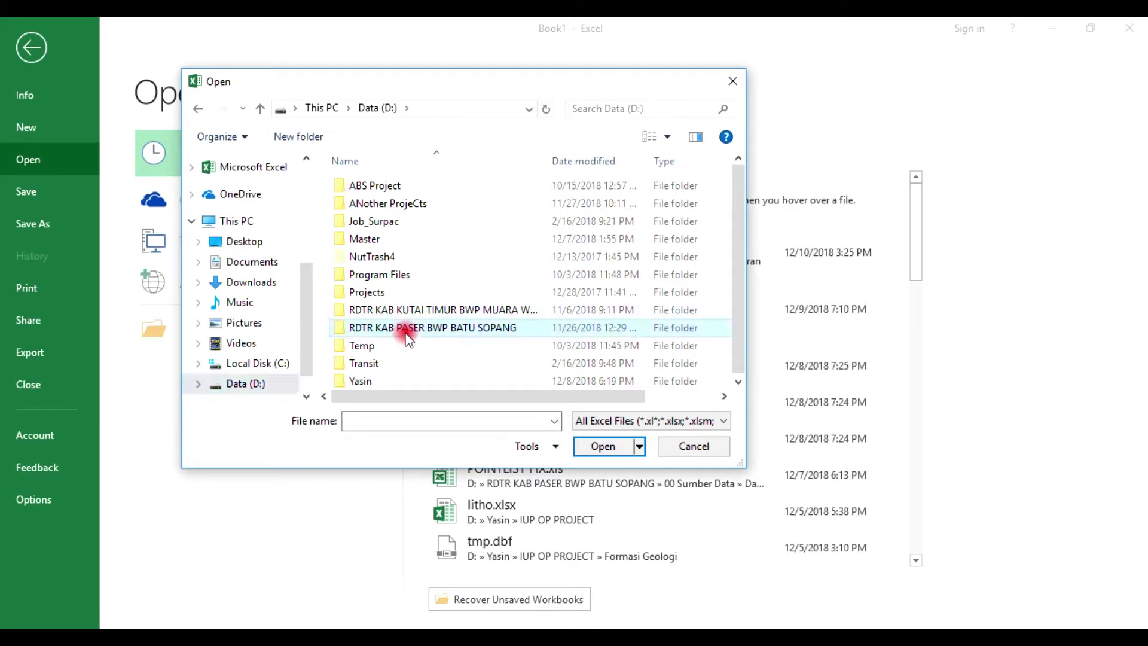
pyautogui.doubleClick(406, 335)
pyautogui.doubleClick(397, 186)
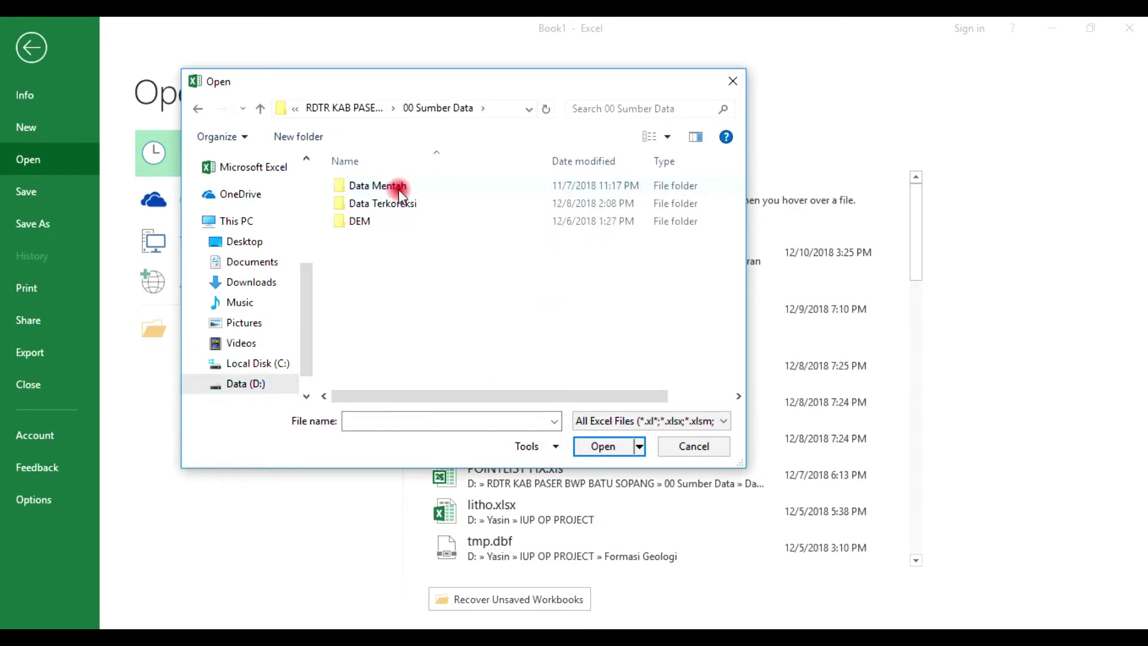
pyautogui.doubleClick(398, 189)
pyautogui.doubleClick(402, 257)
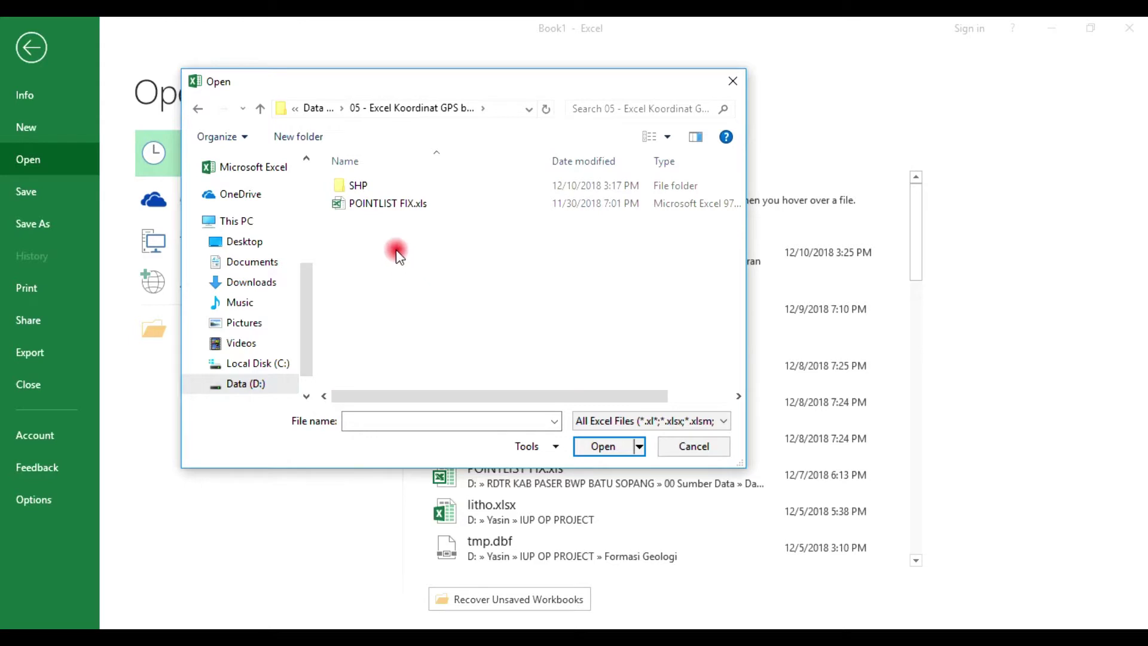
pyautogui.doubleClick(357, 187)
# Step: Show only dBase Files (*.dbf) in the SHP folder and open ICP_rev.dbf
pyautogui.click(625, 421)
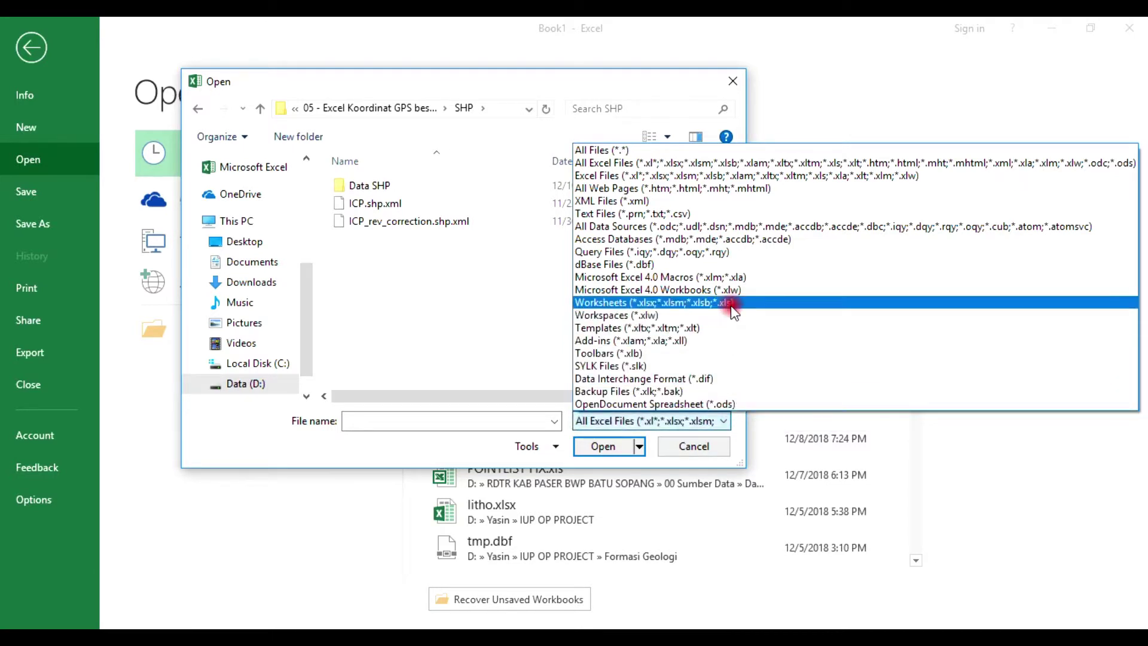
pyautogui.click(724, 265)
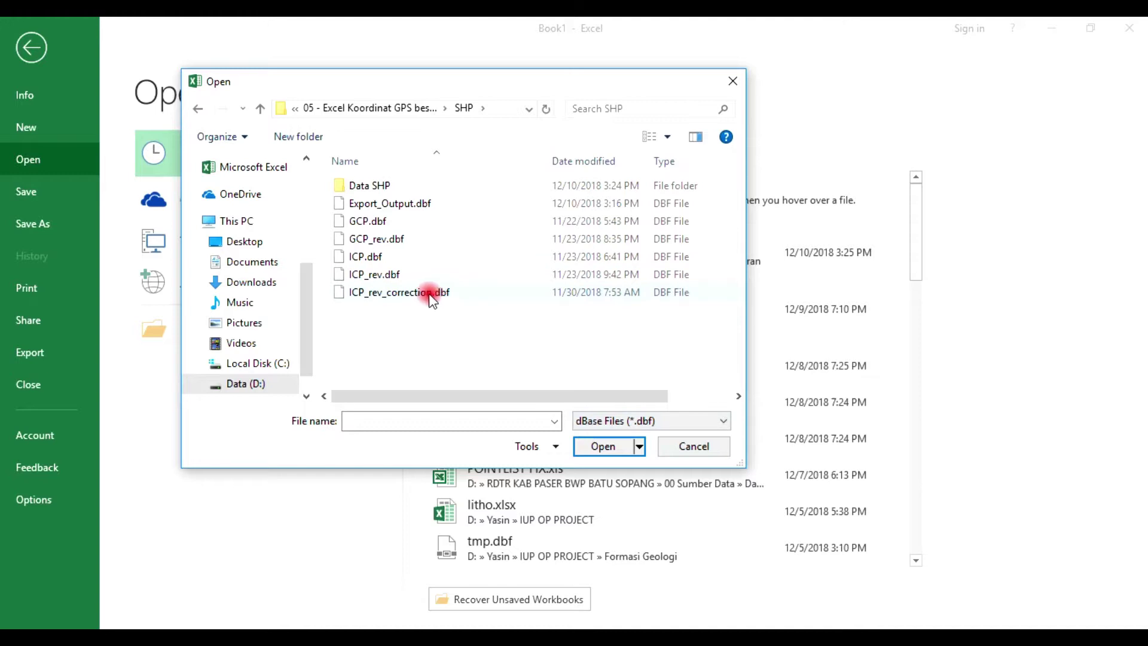
pyautogui.click(395, 274)
pyautogui.click(586, 443)
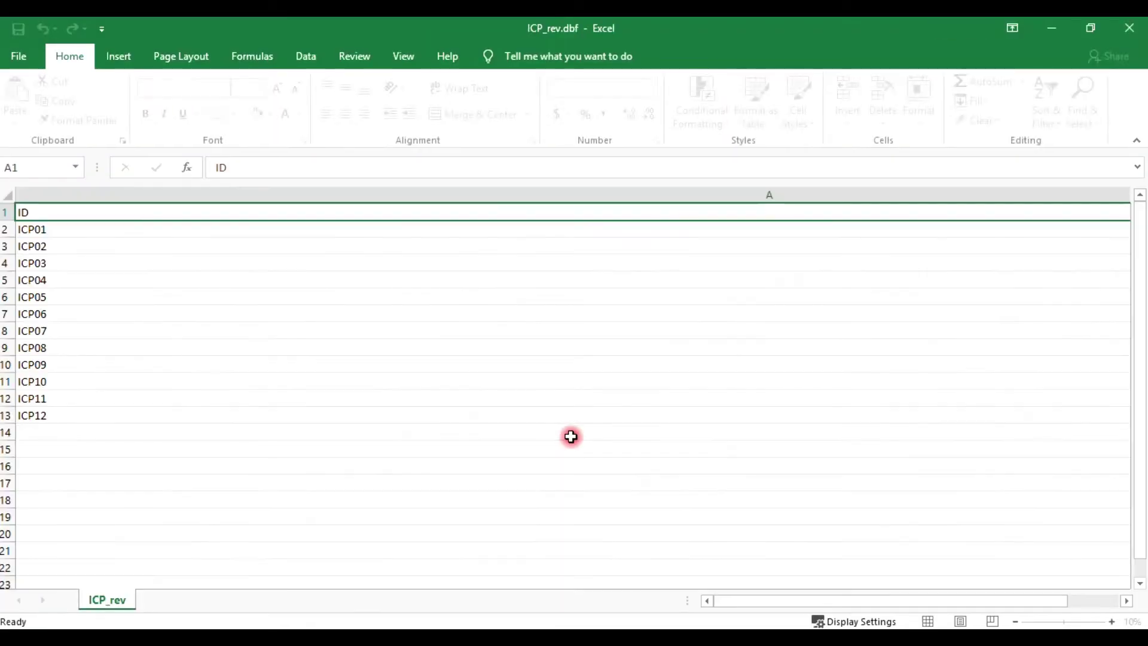
# Step: Set the width of the ID column A to 10
pyautogui.rightClick(1004, 195)
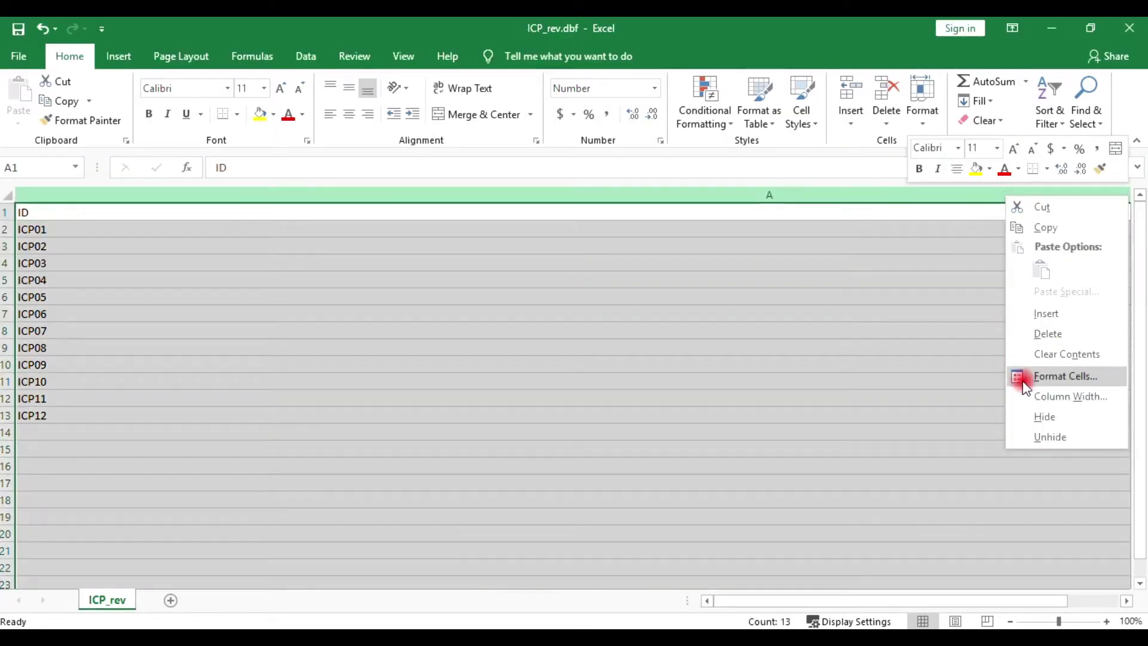
pyautogui.click(1024, 396)
pyautogui.write('10')
pyautogui.click(995, 407)
pyautogui.click(684, 347)
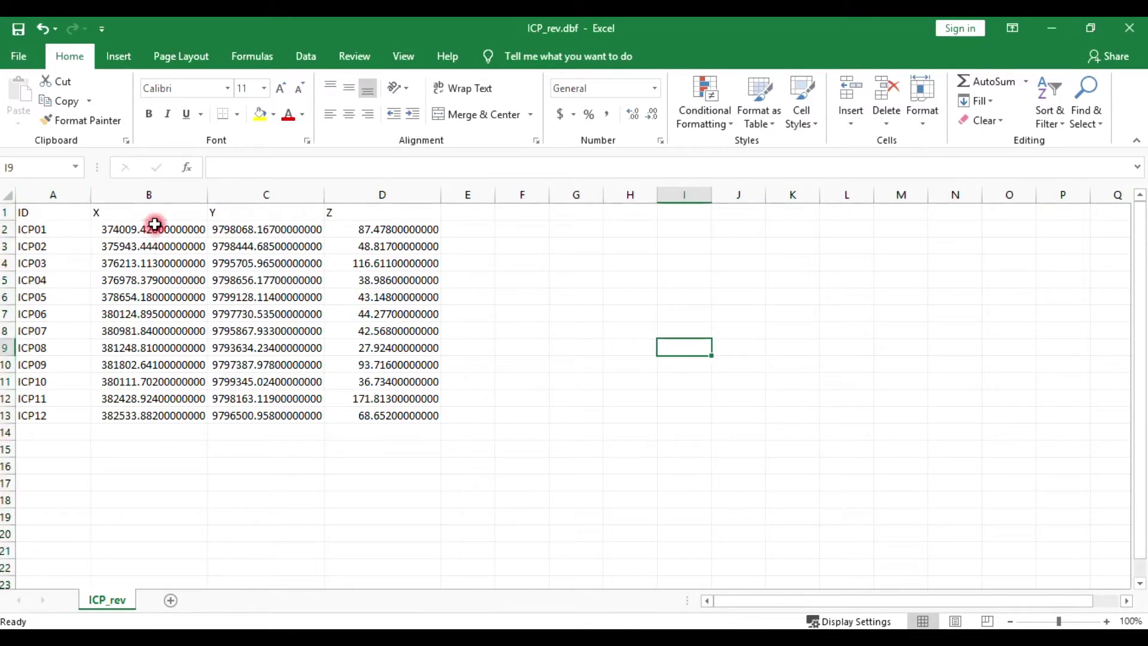
# Step: Reduce the X and Y coordinate columns B and C to three decimal places
pyautogui.moveTo(159, 197); pyautogui.dragTo(256, 197)
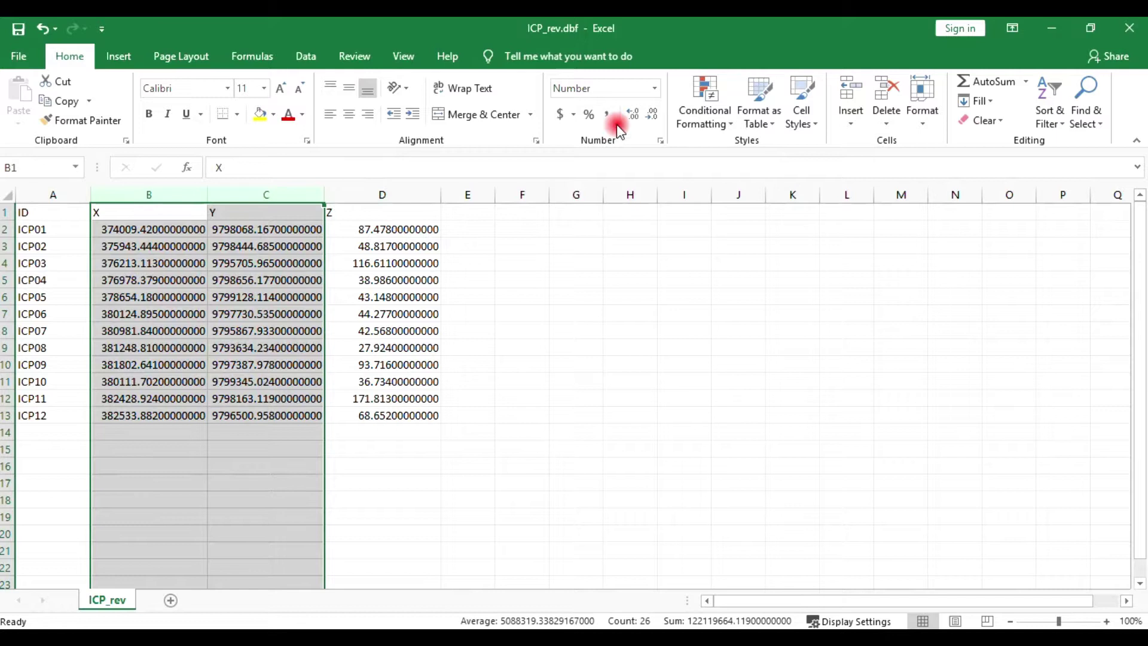
pyautogui.click(652, 114)
pyautogui.click(652, 114)
pyautogui.click(652, 114)
pyautogui.click(652, 114)
pyautogui.click(652, 114)
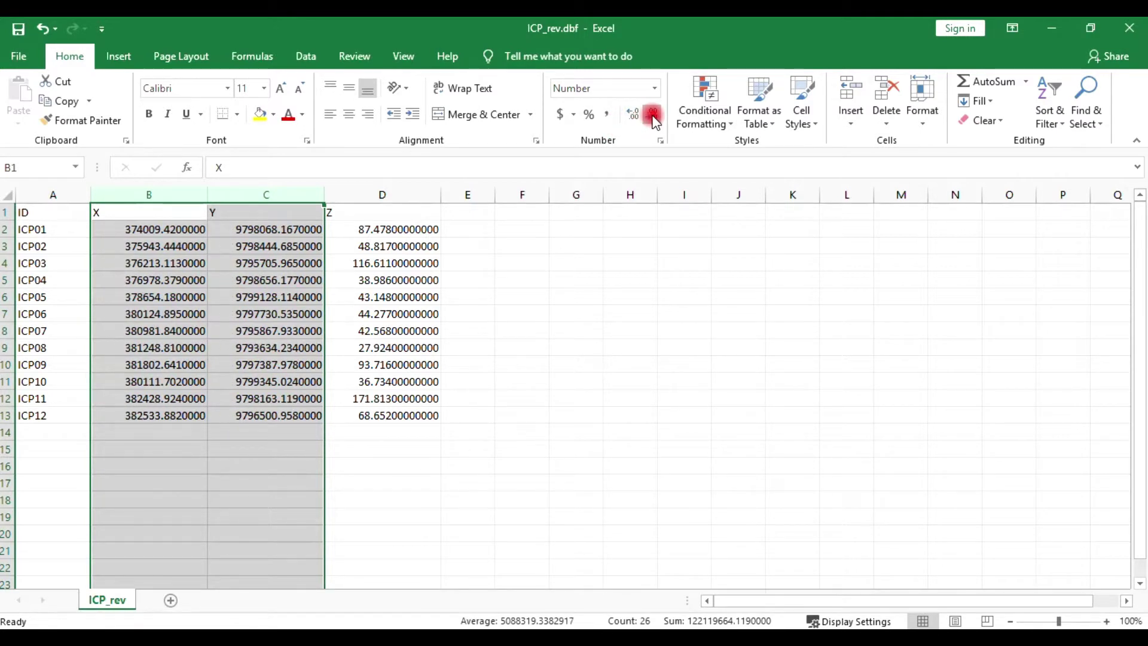
pyautogui.click(653, 114)
pyautogui.click(653, 114)
pyautogui.click(652, 114)
pyautogui.click(653, 114)
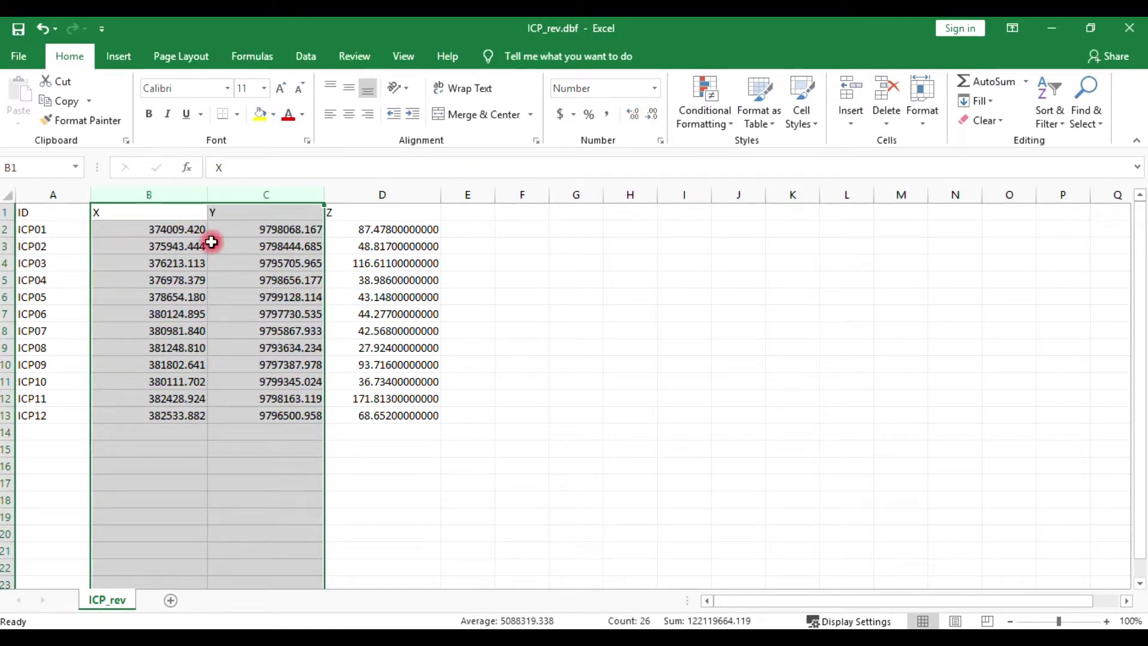
# Step: Copy the X and Y values in B2:C13 of ICP_rev.dbf into the XGPS and YGPS columns of Book1, starting at C2
pyautogui.moveTo(174, 231); pyautogui.dragTo(267, 414)
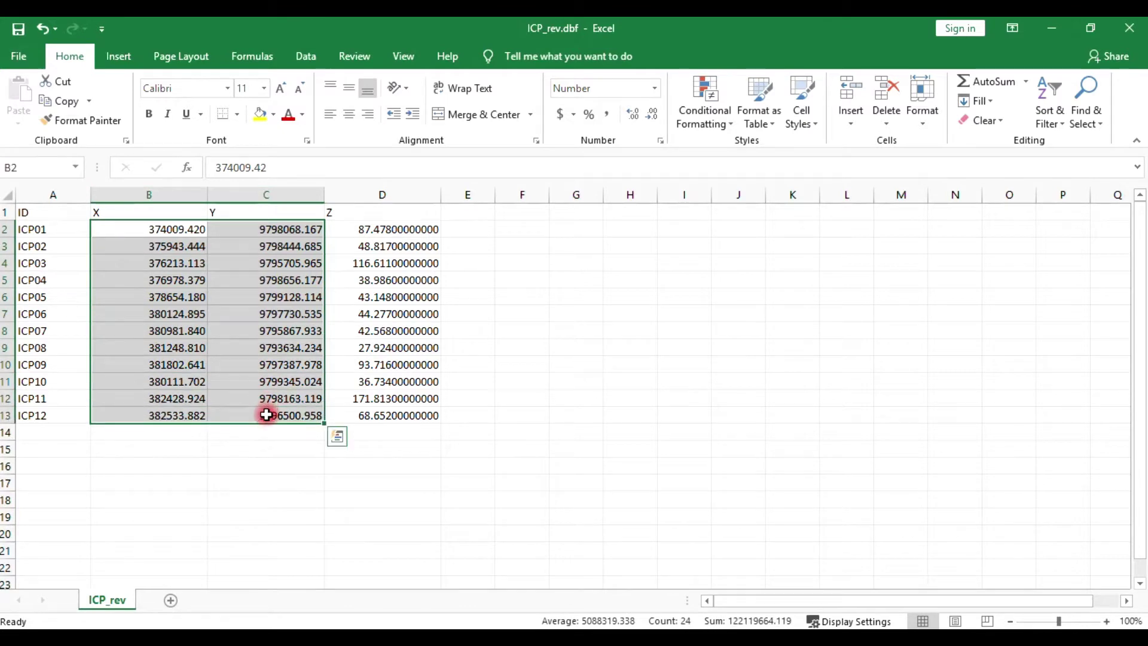
pyautogui.hotkey('ctrl', 'c')
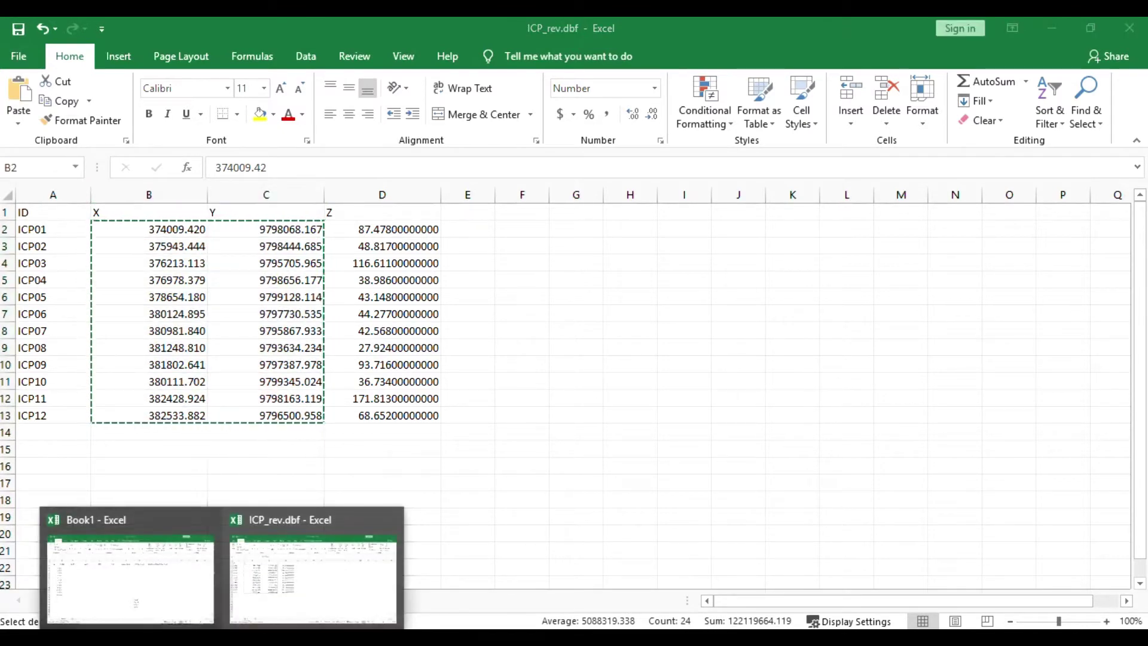
pyautogui.click(164, 602)
pyautogui.click(190, 250)
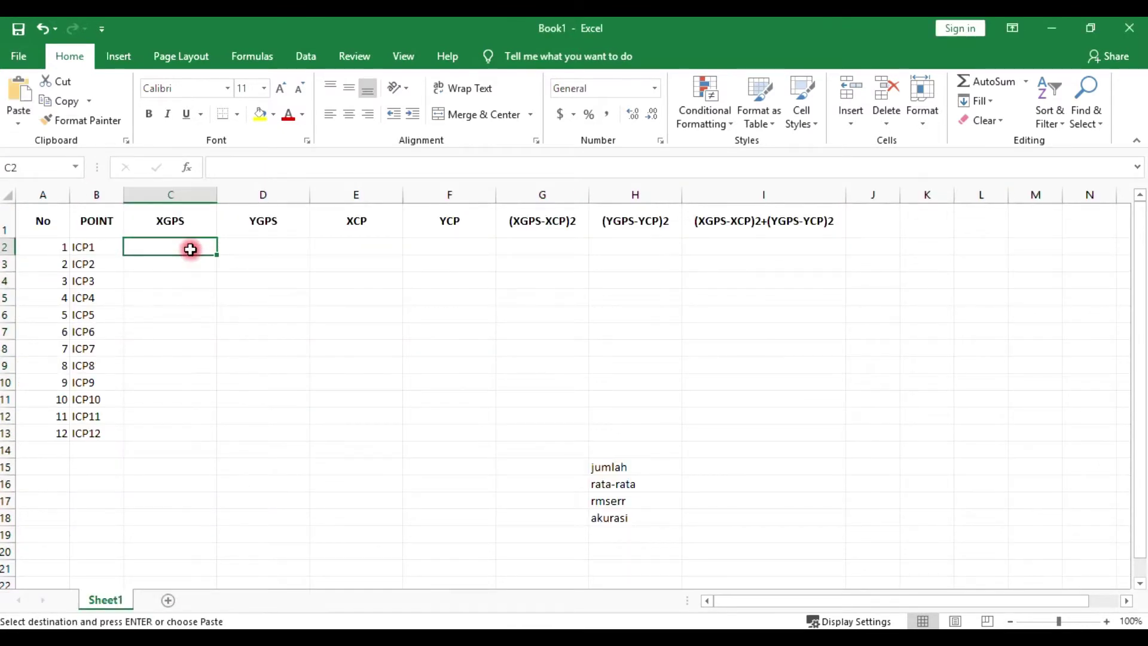
pyautogui.hotkey('ctrl', 'v')
pyautogui.click(371, 399)
pyautogui.press('Escape')
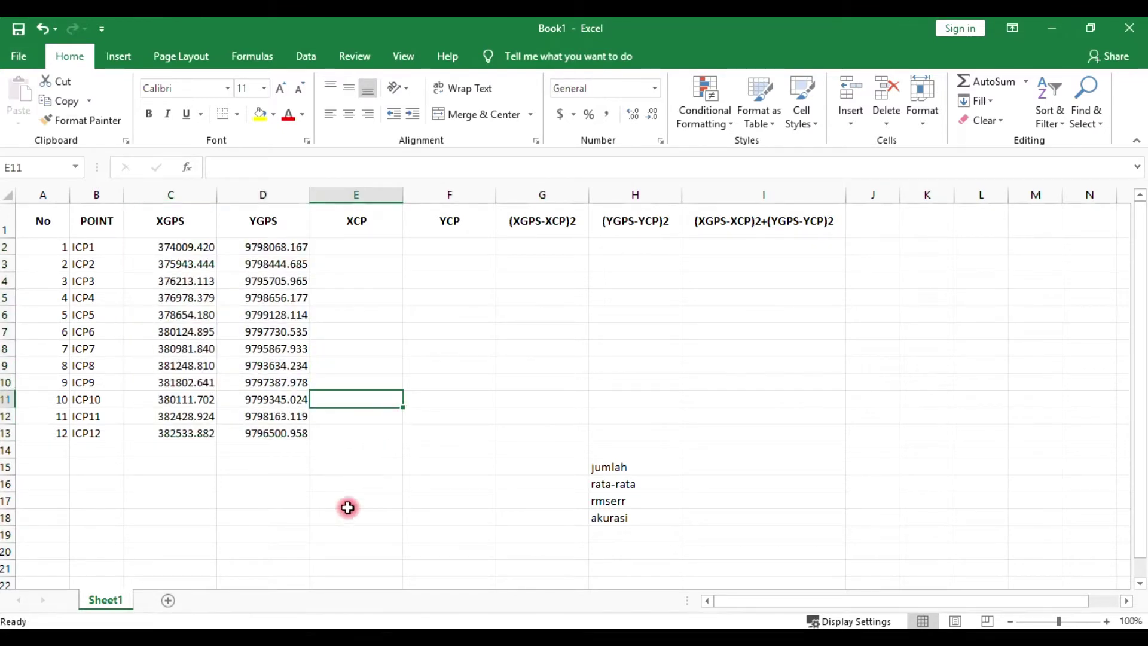
# Step: Return to ICP_rev.dbf and open icp_aktual.dbf from the Data SHP folder
pyautogui.click(307, 608)
pyautogui.moveTo(180, 223); pyautogui.dragTo(333, 413)
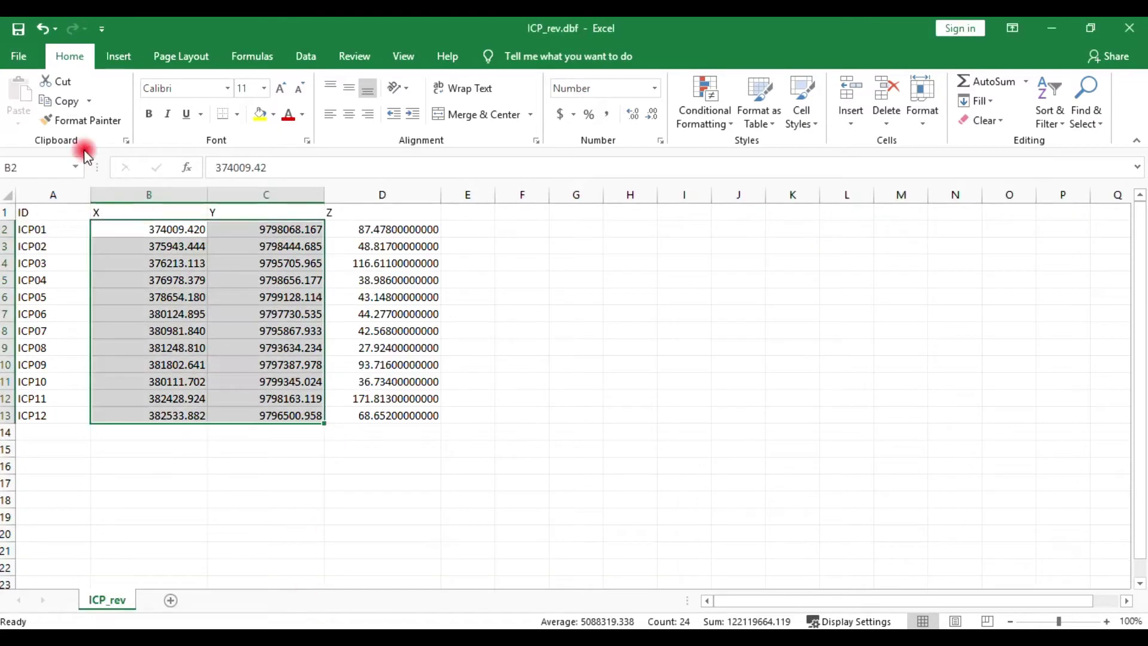
pyautogui.click(18, 60)
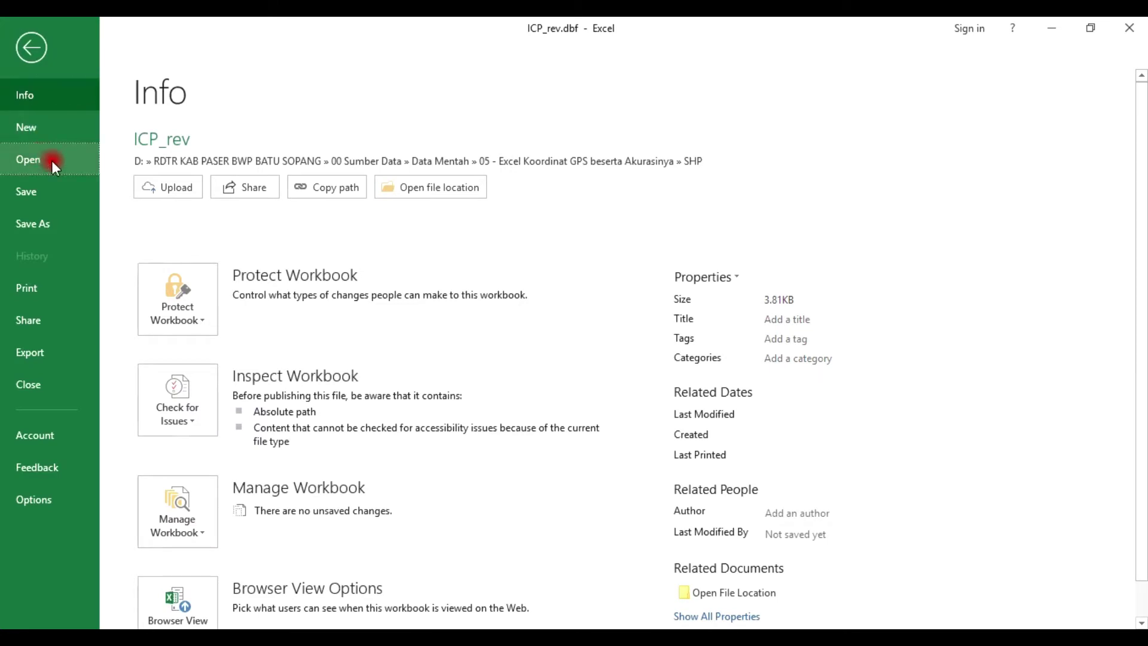
pyautogui.click(51, 160)
pyautogui.click(200, 329)
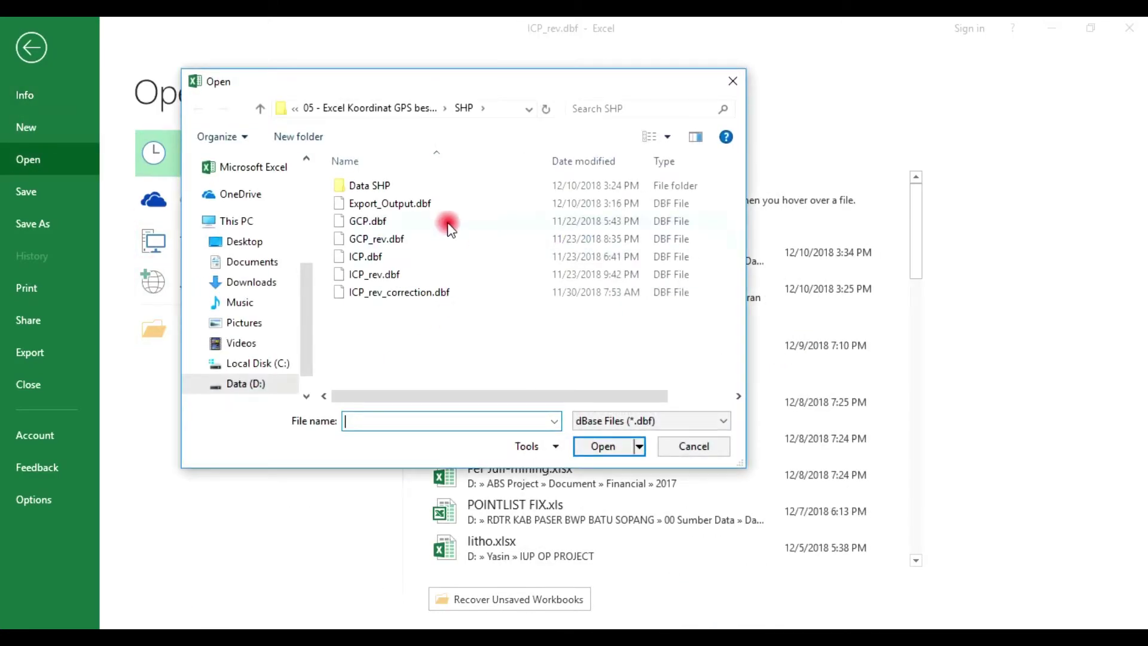
pyautogui.doubleClick(382, 186)
pyautogui.click(387, 205)
pyautogui.click(595, 445)
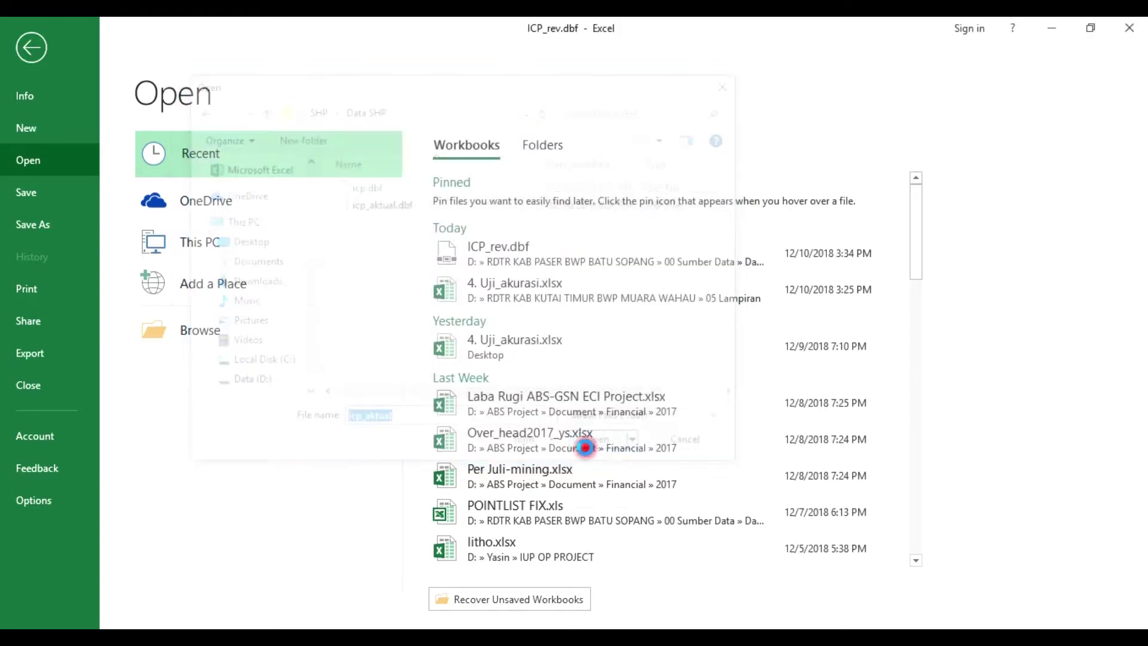
# Step: Reduce the POINT_X and POINT_Y values in B2:C13 to three decimal places
pyautogui.moveTo(135, 229); pyautogui.dragTo(258, 415)
pyautogui.click(652, 114)
pyautogui.click(651, 114)
pyautogui.click(652, 114)
pyautogui.click(652, 115)
pyautogui.click(652, 115)
pyautogui.click(652, 115)
pyautogui.click(652, 115)
pyautogui.click(651, 115)
pyautogui.click(651, 115)
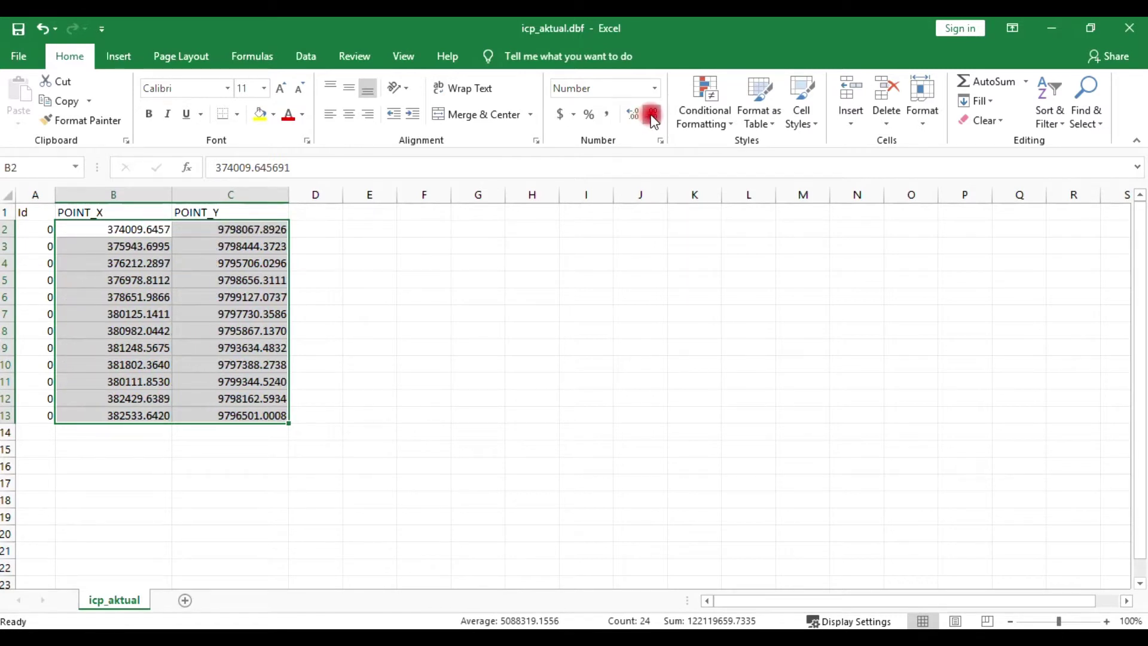
pyautogui.click(651, 115)
# Step: Copy the POINT_X and POINT_Y values into the XCP and YCP columns of Book1, starting at E2
pyautogui.hotkey('ctrl', 'c')
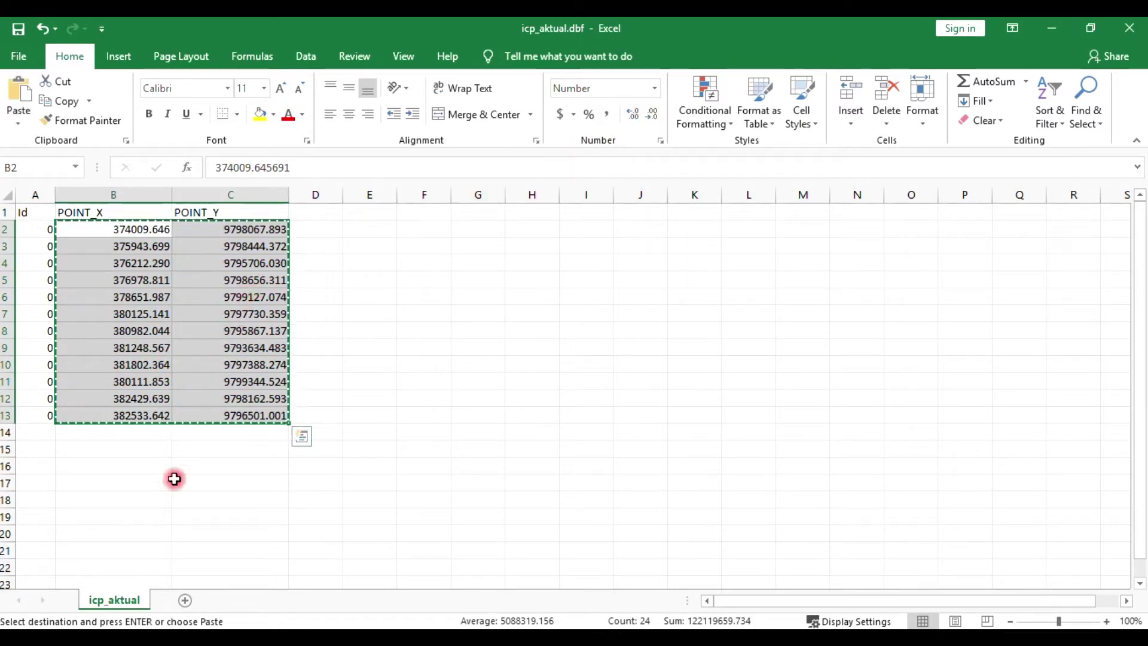
pyautogui.moveTo(166, 622)
pyautogui.click(141, 524)
pyautogui.click(361, 255)
pyautogui.hotkey('ctrl', 'v')
pyautogui.press('Escape')
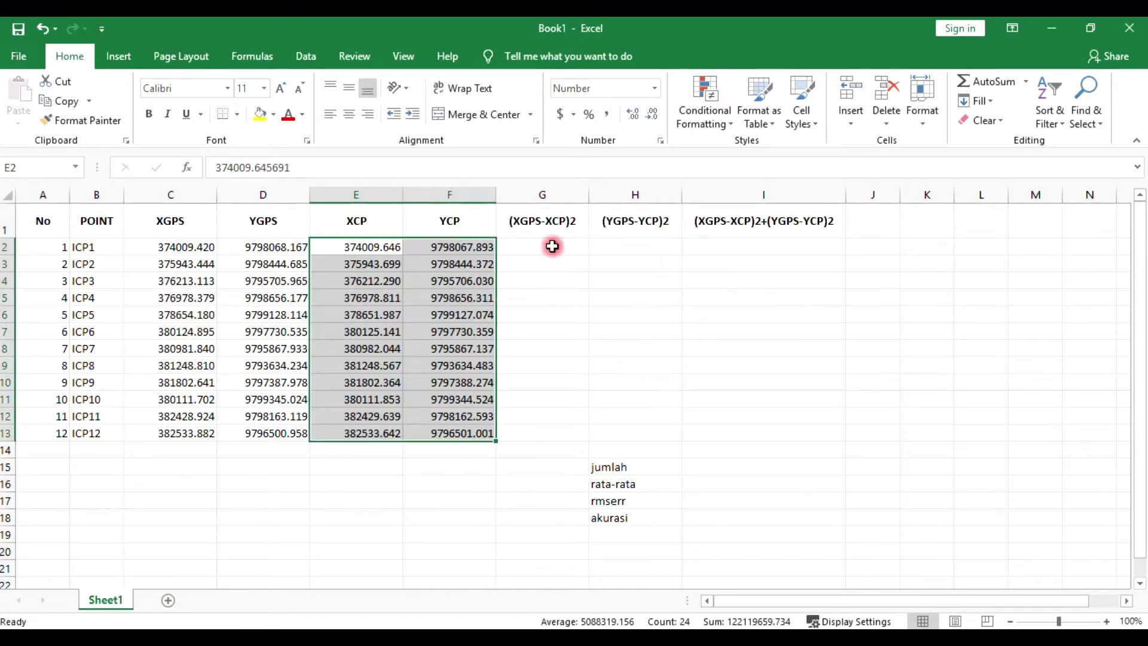
# Step: Enter the squared X difference formula =(C2-E2)^2 in G2
pyautogui.click(551, 245)
pyautogui.write('=')
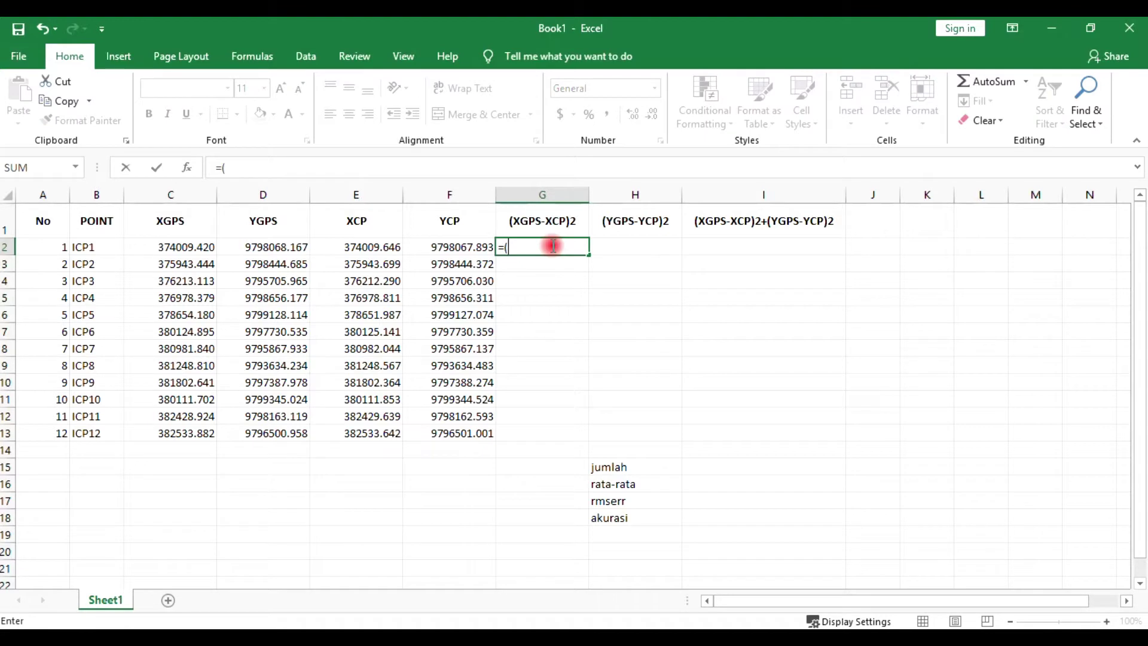
pyautogui.write('(')
pyautogui.click(204, 247)
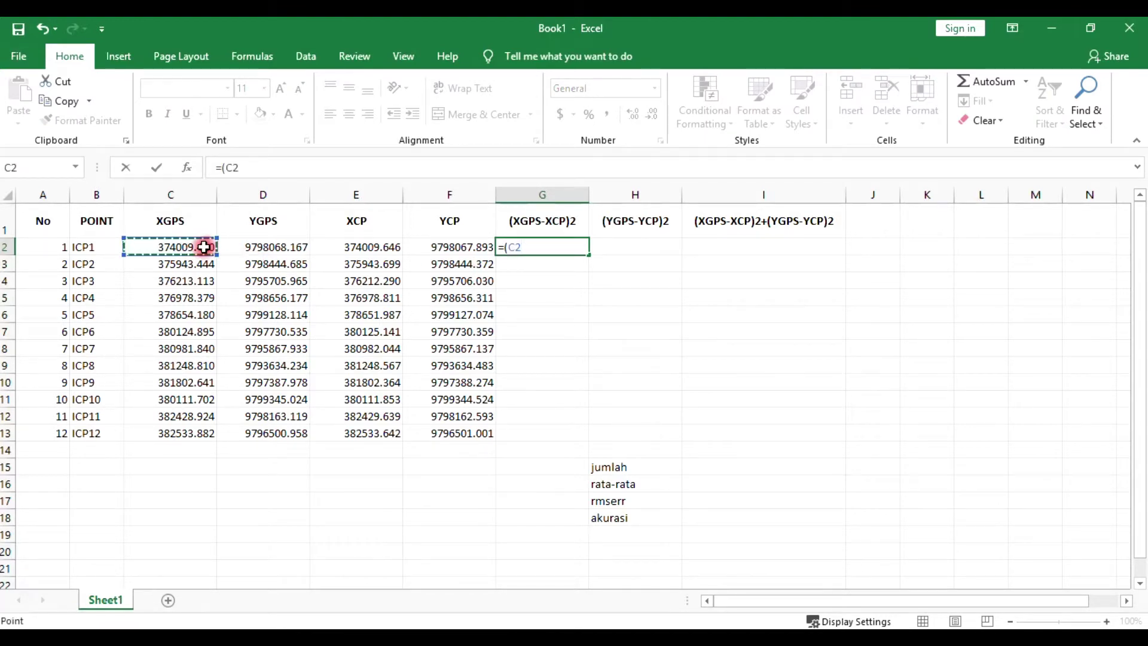
pyautogui.write('-')
pyautogui.click(334, 249)
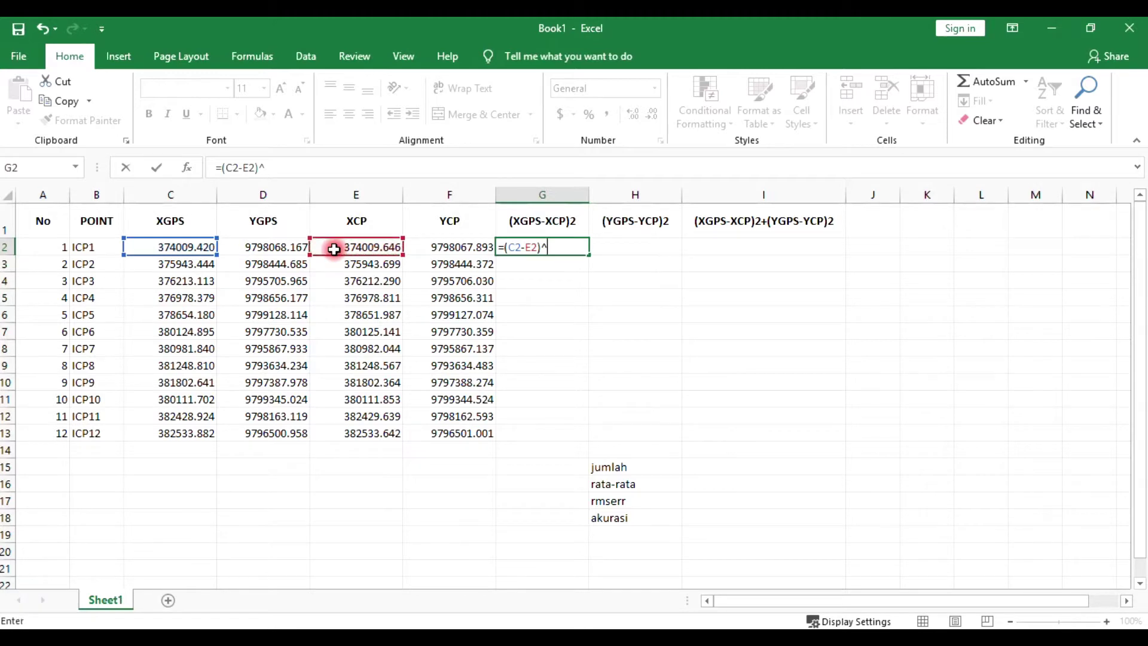
pyautogui.click(633, 340)
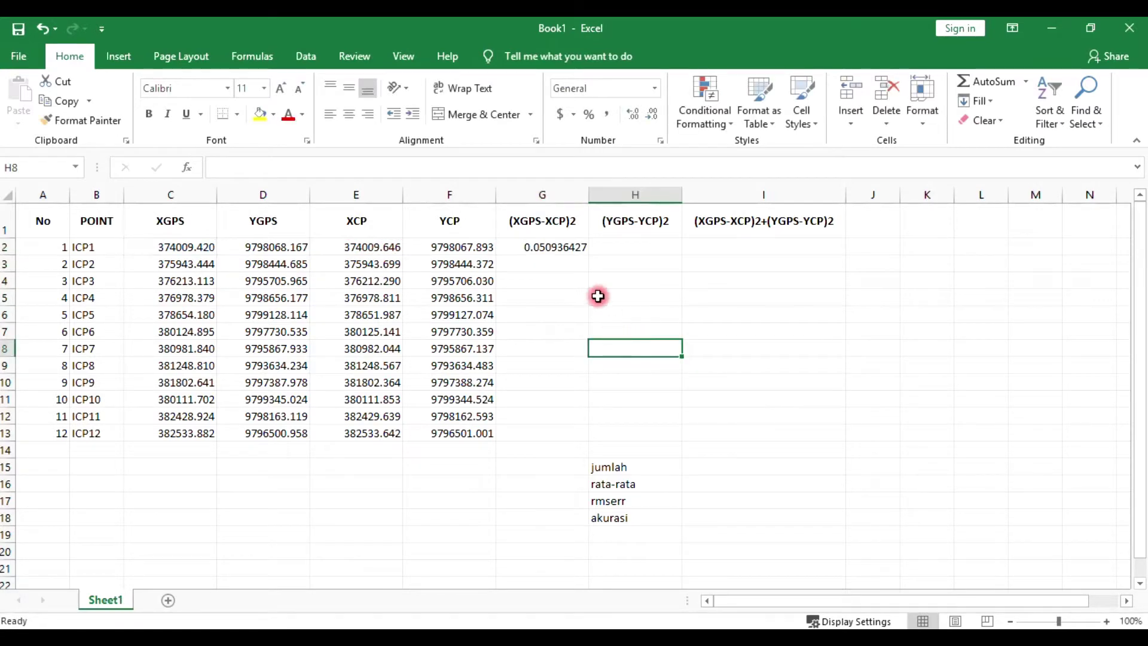
# Step: Fill the G2 formula down to G13 and show the results with four decimal places
pyautogui.click(578, 251)
pyautogui.moveTo(587, 258); pyautogui.dragTo(569, 436)
pyautogui.click(640, 247)
pyautogui.moveTo(566, 252); pyautogui.dragTo(571, 433)
pyautogui.click(652, 113)
pyautogui.click(651, 114)
pyautogui.click(652, 114)
pyautogui.click(652, 114)
pyautogui.click(652, 113)
# Step: Enter the formula =(E2-F2)^2 in H2 under (YGPS-YCP)2
pyautogui.click(623, 243)
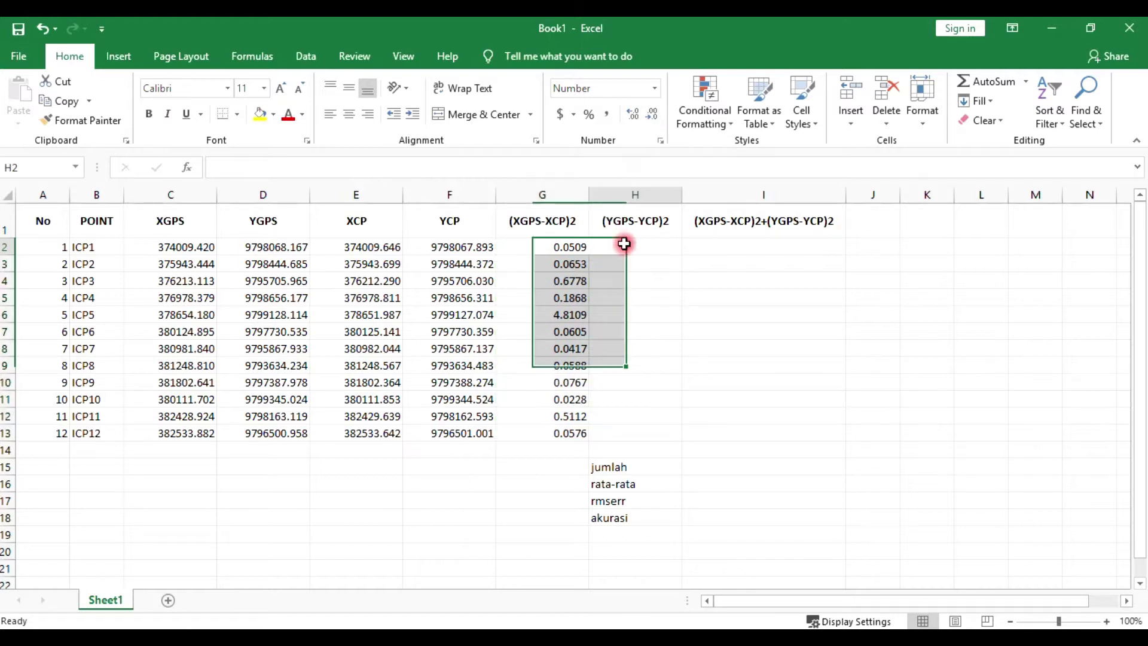
pyautogui.write('=')
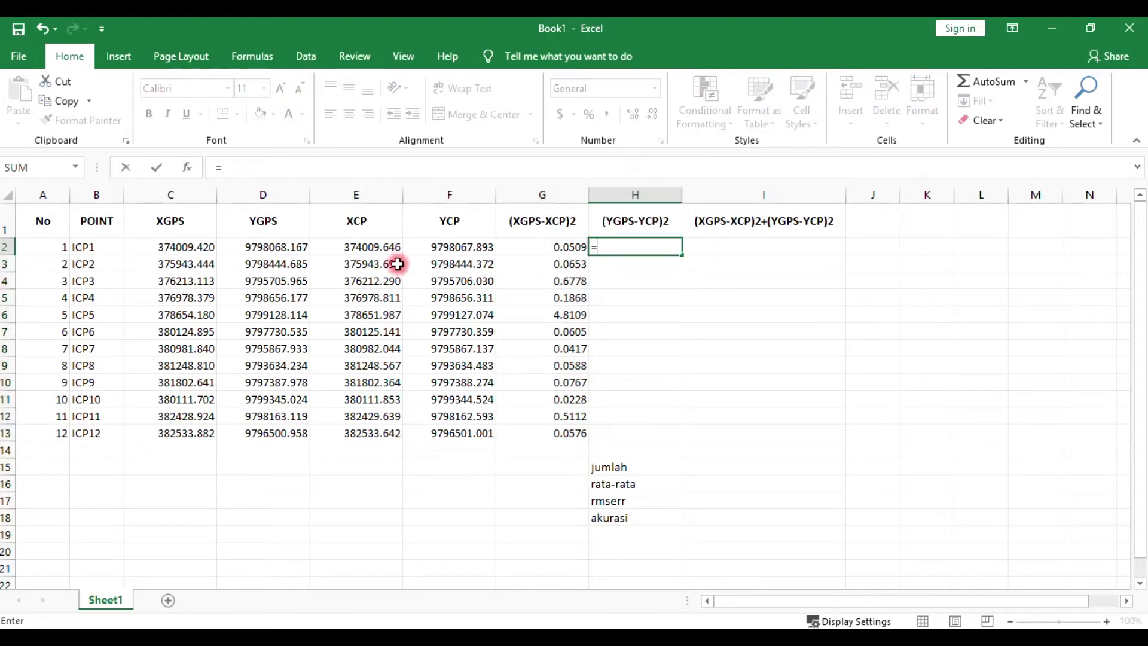
pyautogui.click(370, 250)
pyautogui.press('BackSpace')
pyautogui.press('BackSpace')
pyautogui.write('(')
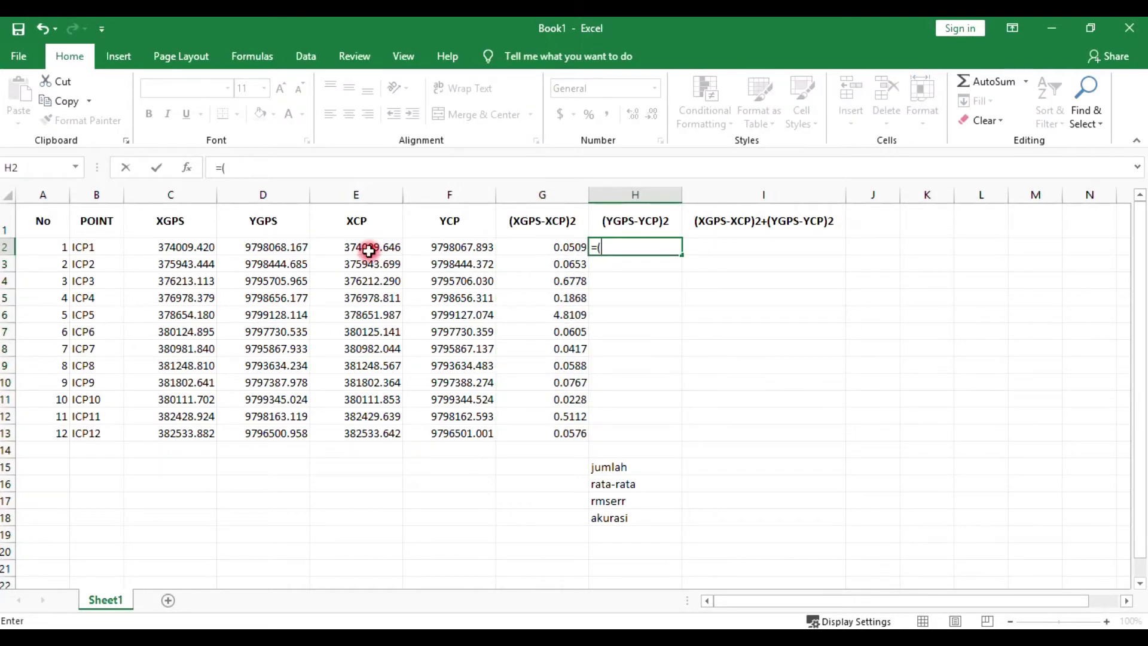
pyautogui.click(368, 251)
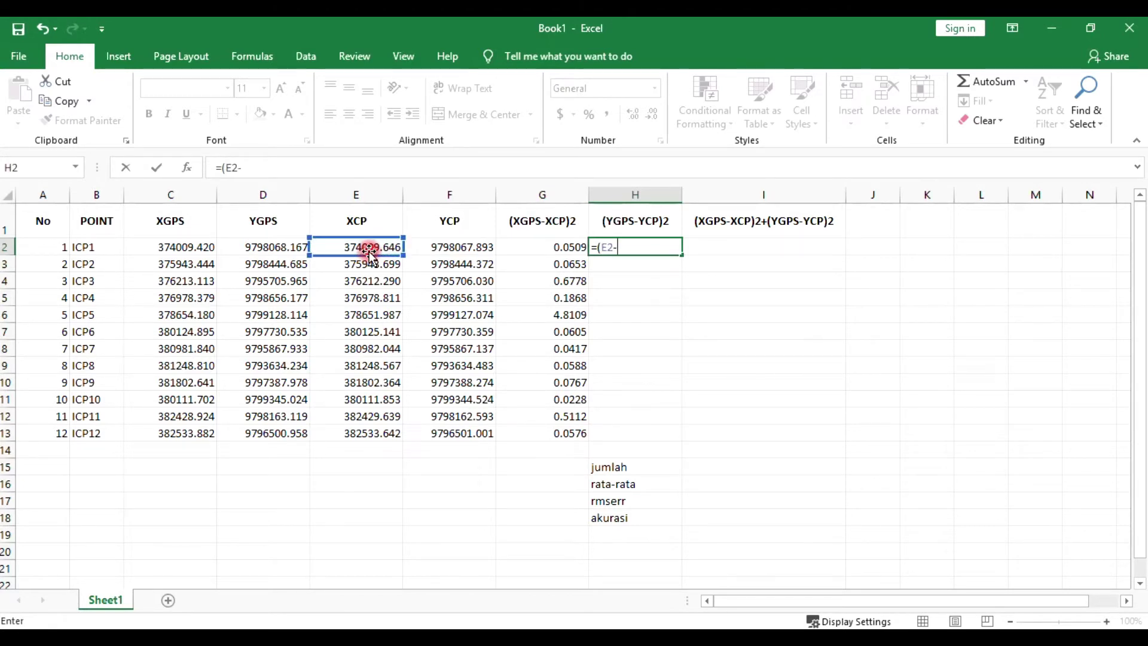
pyautogui.click(433, 250)
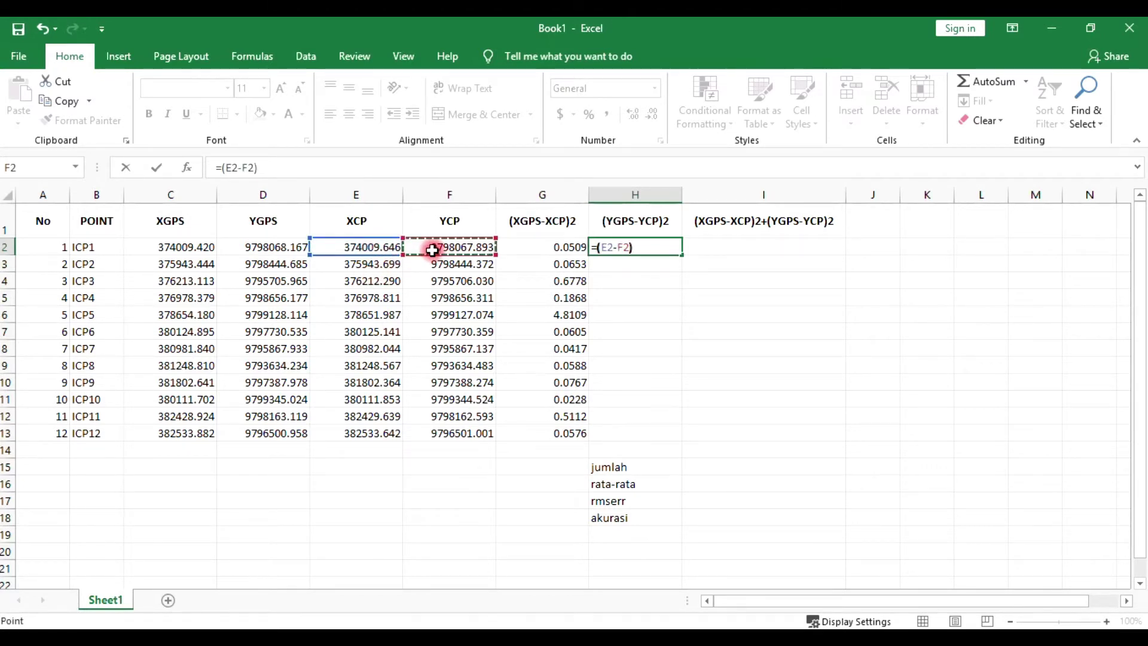
pyautogui.write(')^2')
pyautogui.click(694, 346)
# Step: Correct the first reference in the H2 formula to the YGPS cell so it reads =(D2-F2)^2
pyautogui.click(670, 252)
pyautogui.doubleClick(657, 247)
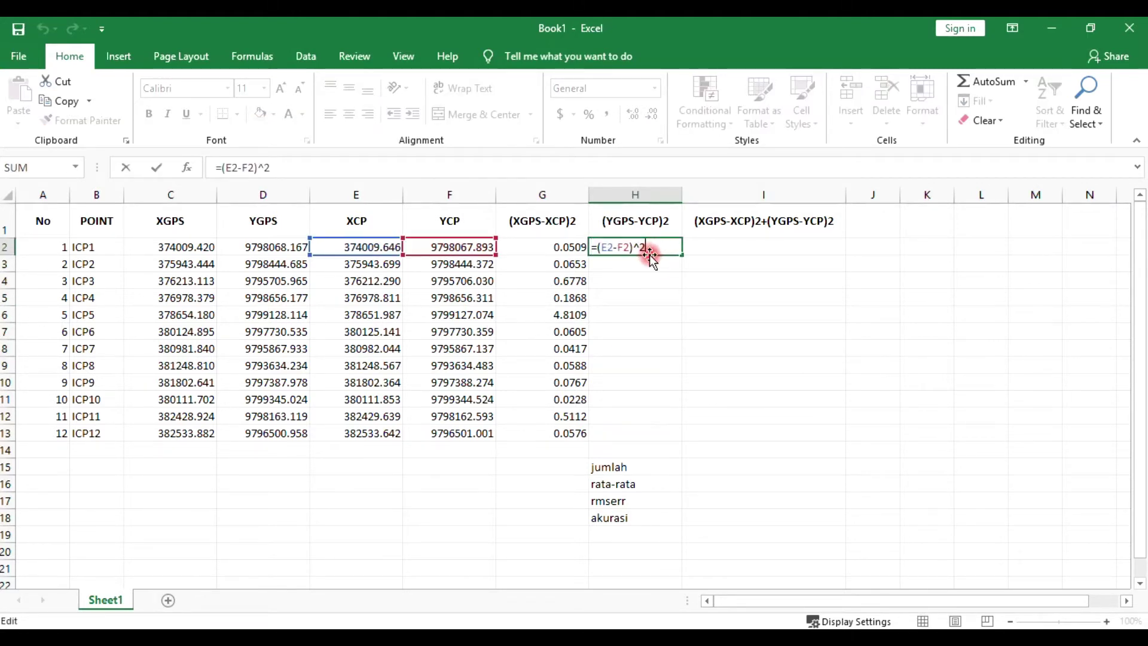
pyautogui.moveTo(379, 255); pyautogui.dragTo(289, 247)
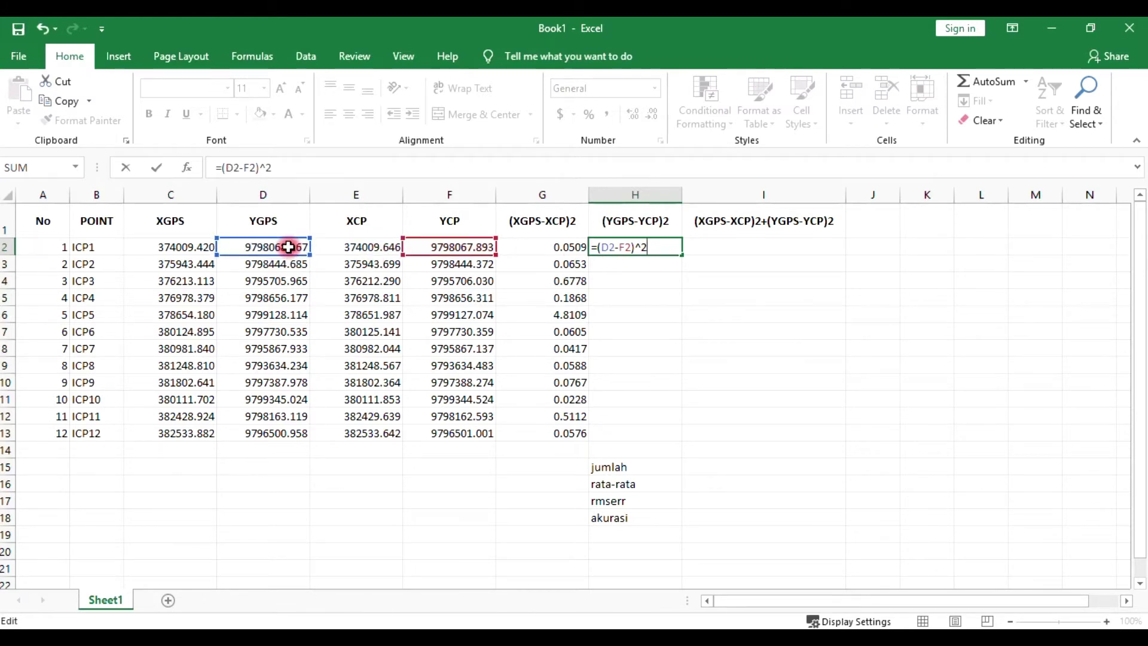
pyautogui.press('Return')
pyautogui.doubleClick(640, 247)
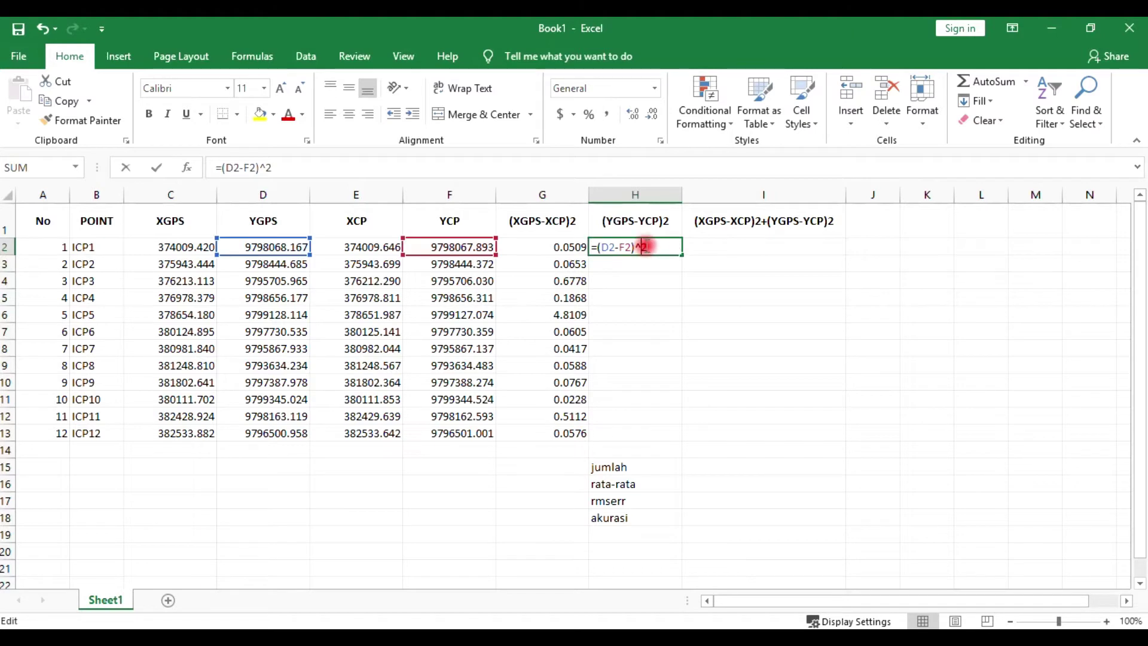
pyautogui.press('Escape')
# Step: Fill the H2 formula down to H13 and reduce the results to three decimal places
pyautogui.moveTo(682, 254); pyautogui.dragTo(664, 441)
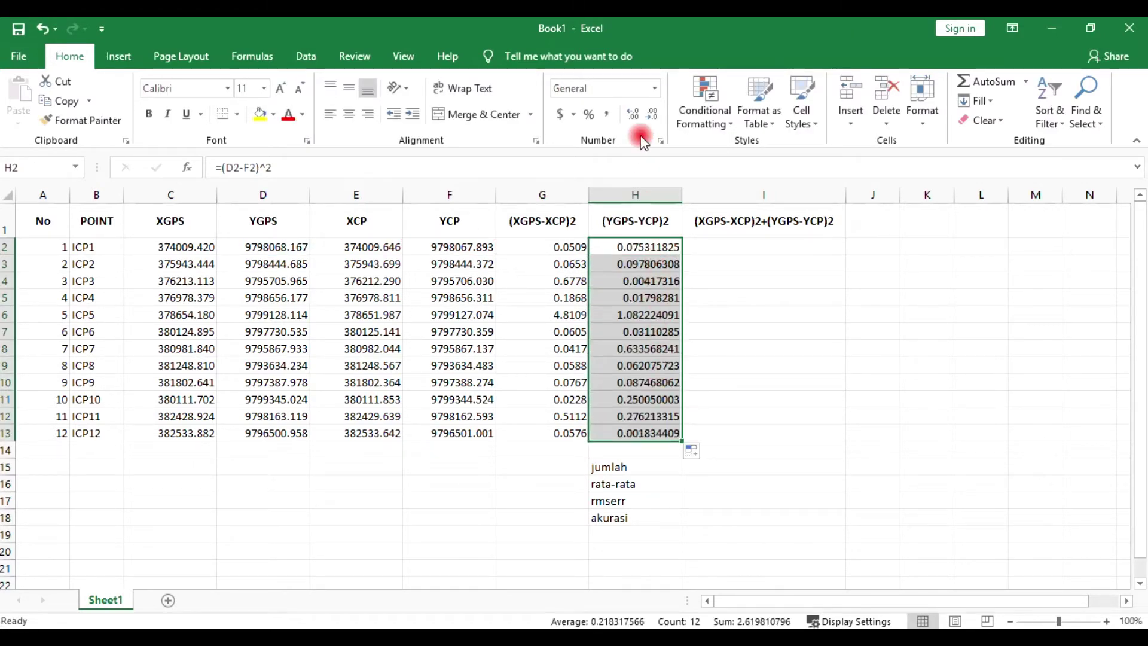
pyautogui.click(651, 113)
pyautogui.click(652, 114)
pyautogui.click(652, 113)
pyautogui.click(652, 115)
pyautogui.click(651, 114)
pyautogui.click(652, 115)
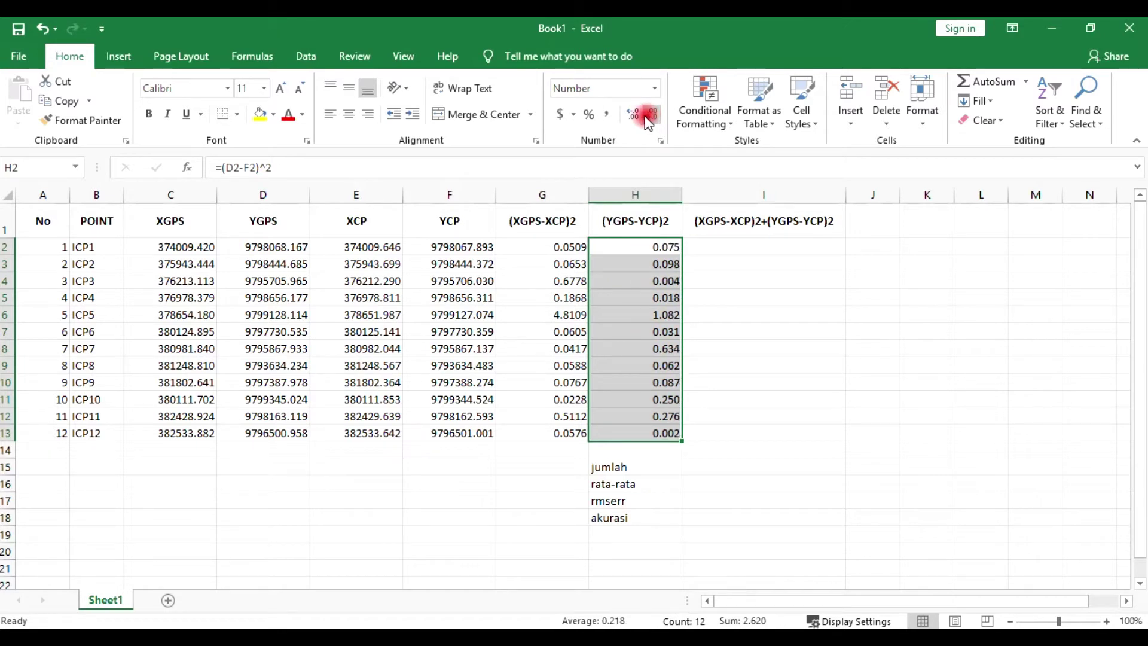
# Step: Enter the formula =G2+H2 in I2 to add the squared X and Y differences
pyautogui.doubleClick(723, 247)
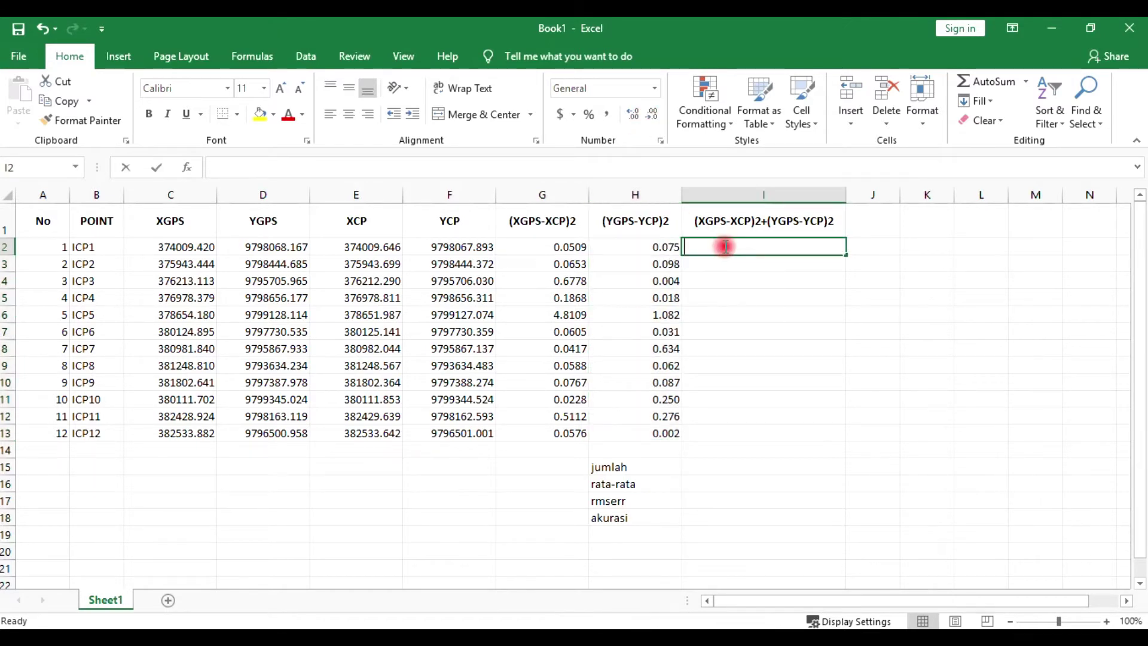
pyautogui.write('=')
pyautogui.click(567, 245)
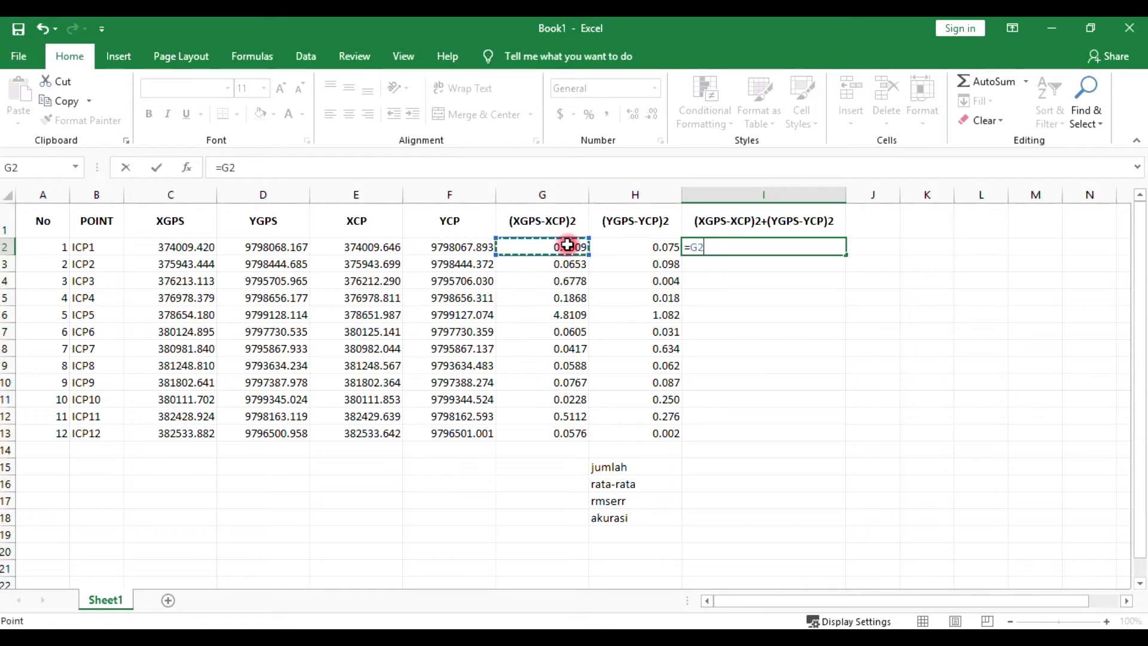
pyautogui.write('+')
pyautogui.click(603, 248)
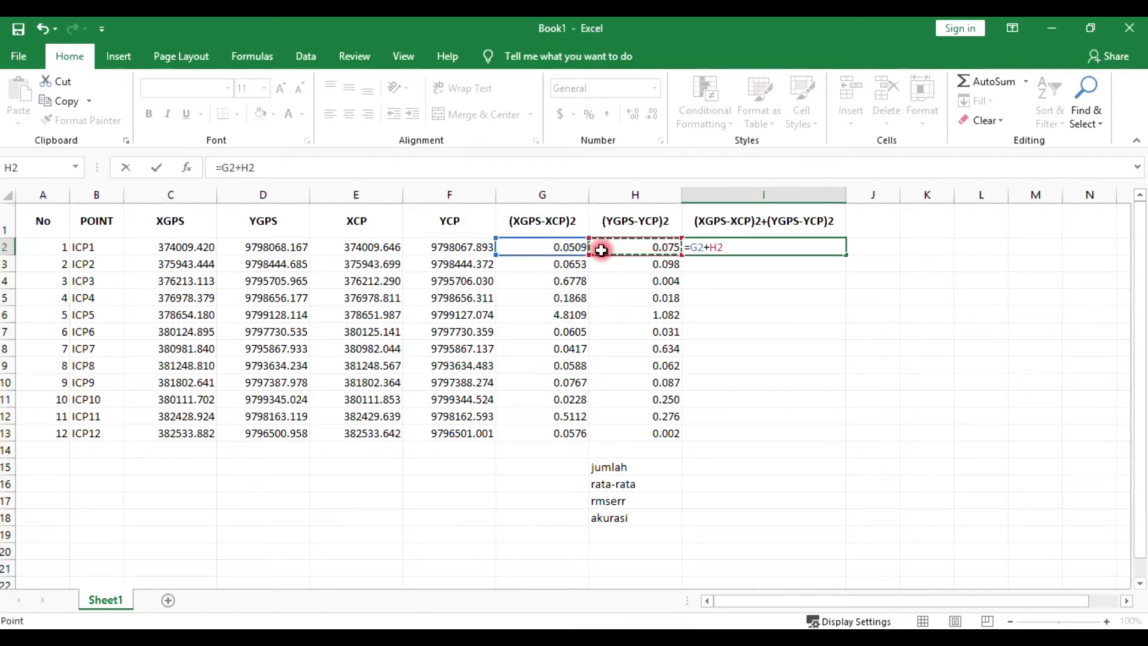
pyautogui.press('Return')
# Step: Fill the I2 formula down to I13 and reduce the results to three decimal places
pyautogui.click(837, 247)
pyautogui.moveTo(845, 255); pyautogui.dragTo(825, 441)
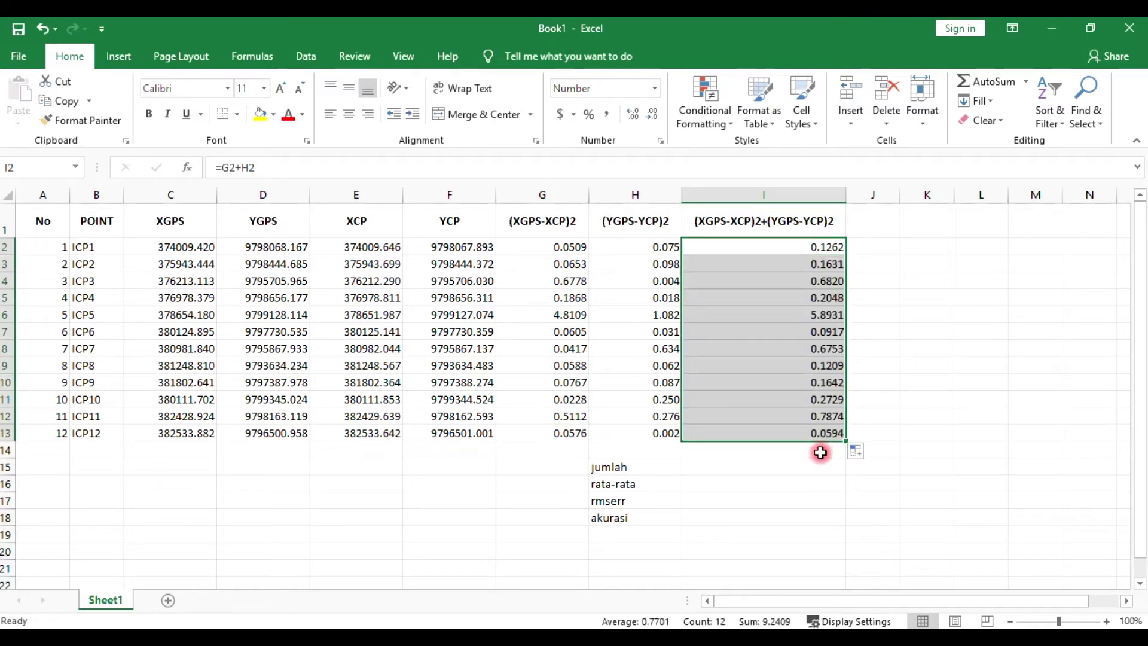
pyautogui.click(653, 115)
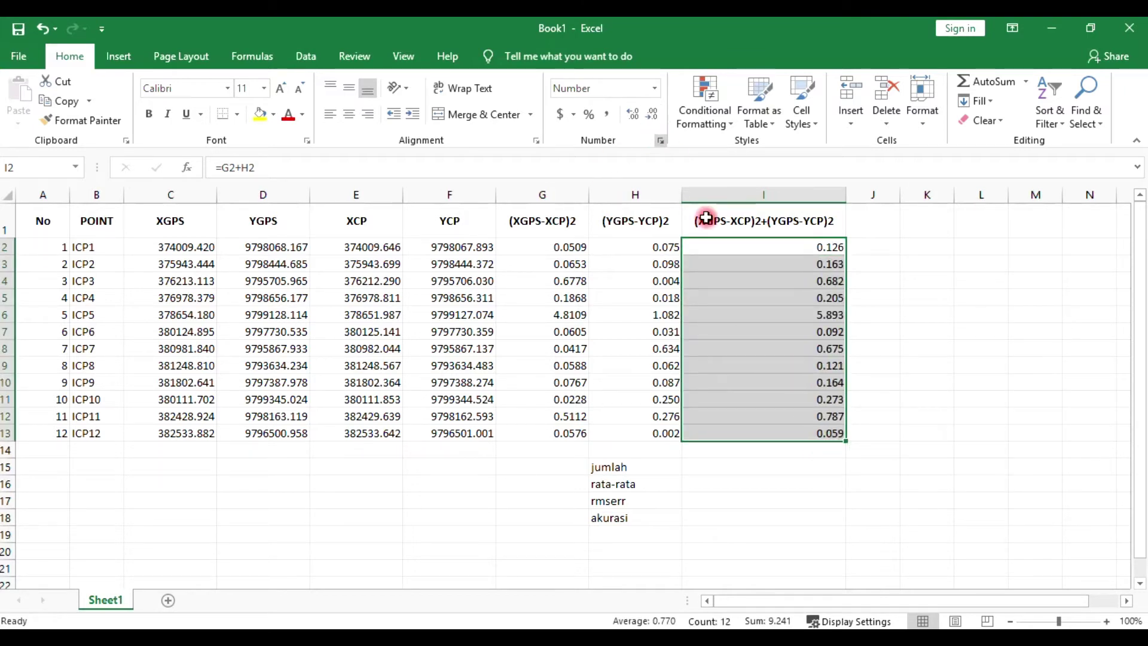
# Step: Sum I2:I13 in the jumlah cell I15 and compute the rata-rata in I16 by dividing I15 by the number of ICP points
pyautogui.click(801, 471)
pyautogui.write('=')
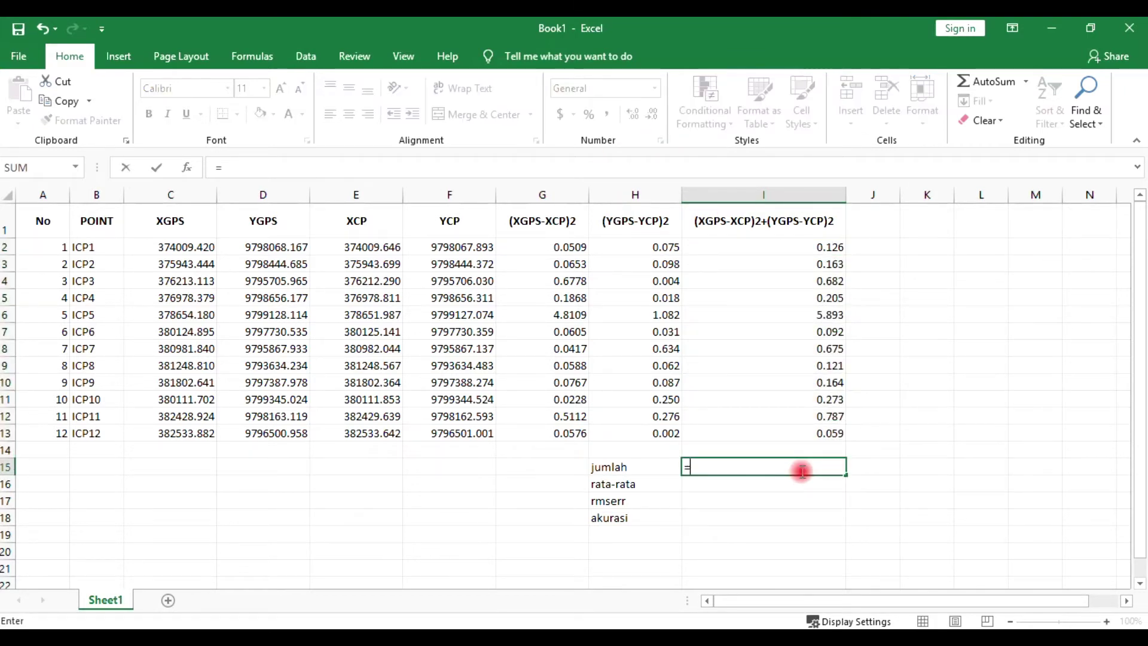
pyautogui.write('sum(')
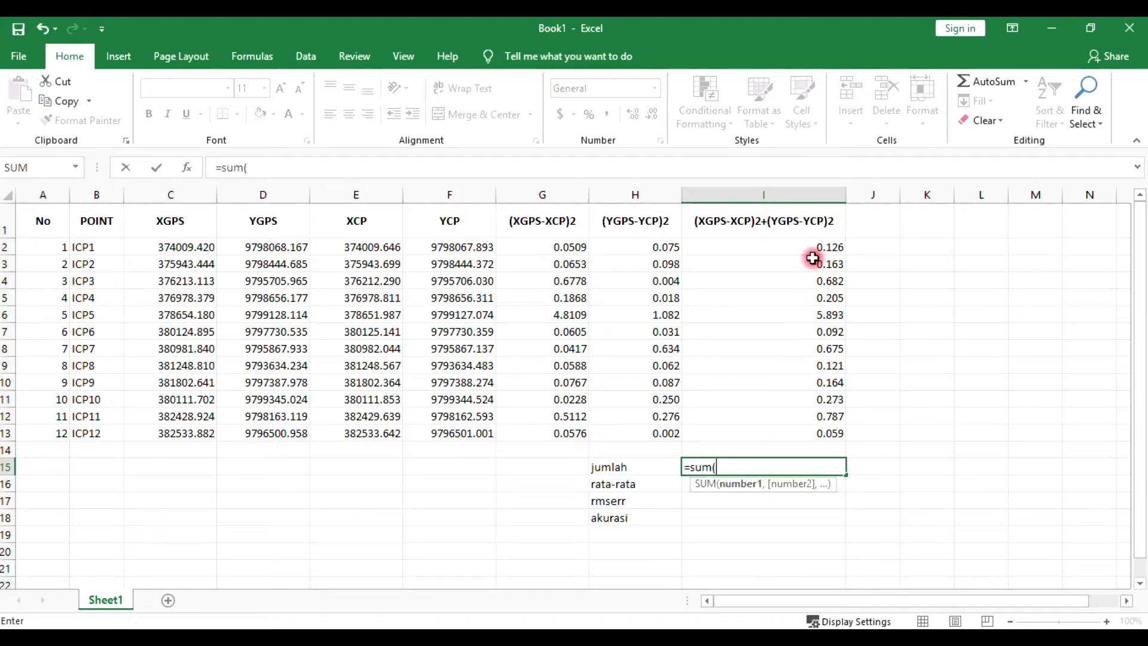
pyautogui.moveTo(812, 247); pyautogui.dragTo(798, 427)
pyautogui.press('Return')
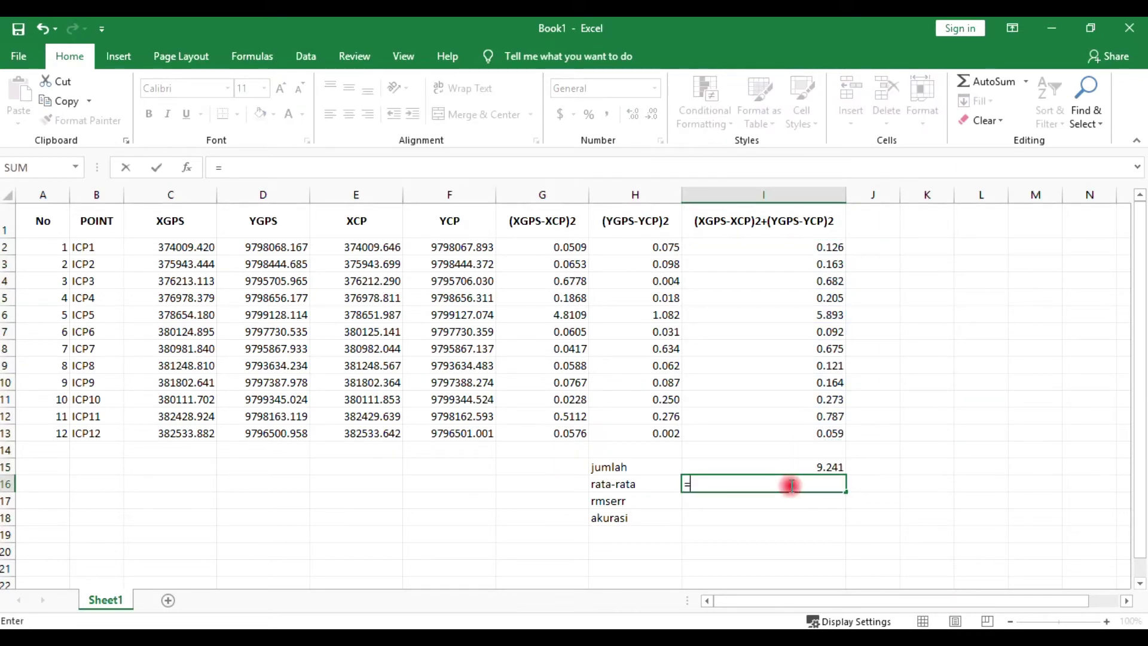
pyautogui.click(808, 467)
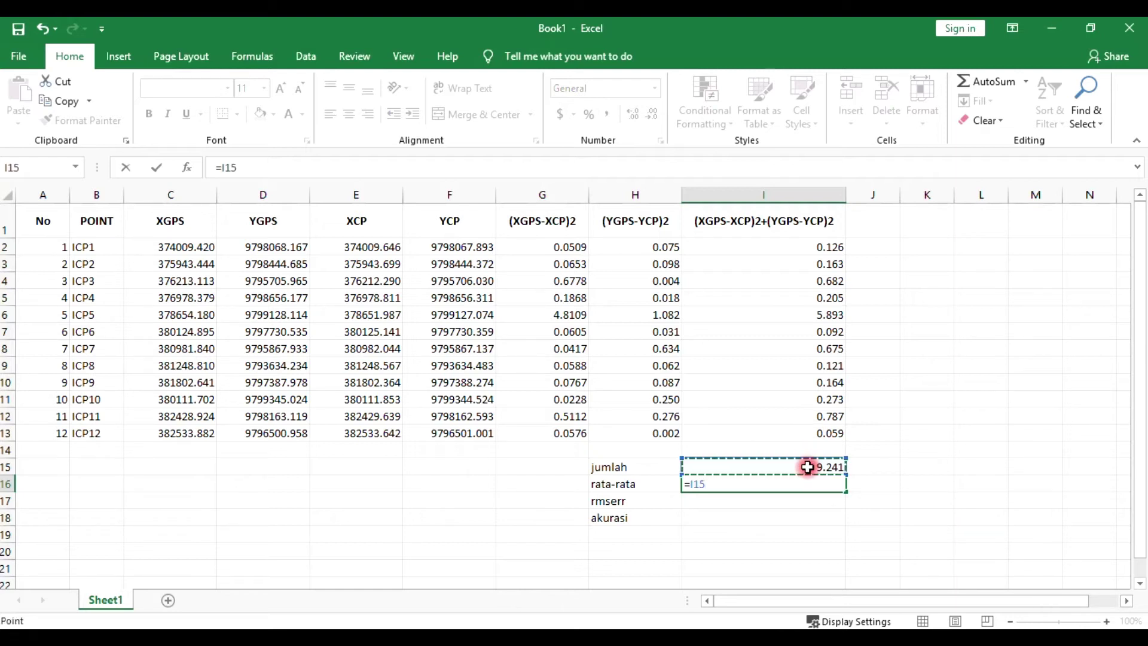
pyautogui.press('Return')
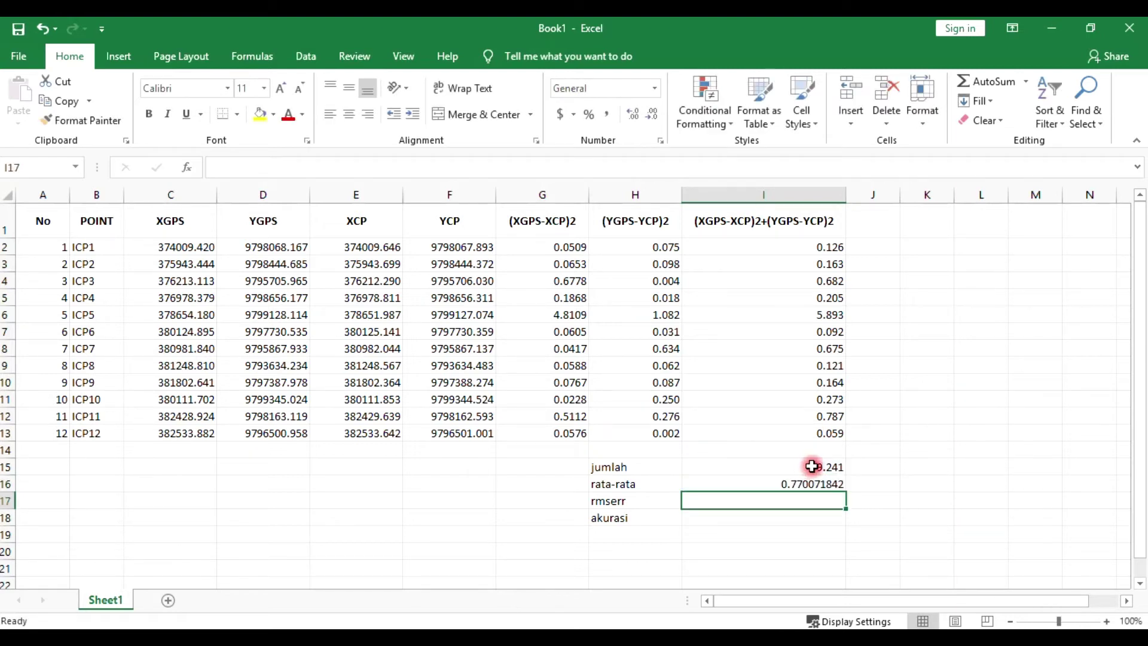
# Step: Reduce the rata-rata value in I16 to three decimal places
pyautogui.click(812, 481)
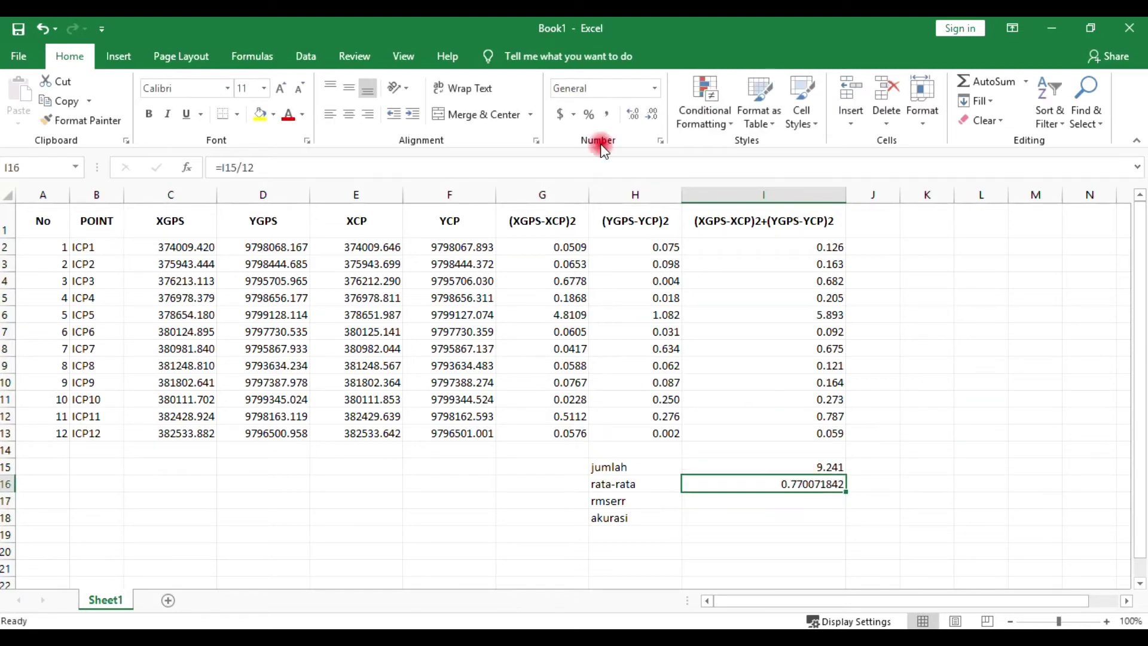
pyautogui.click(634, 116)
# Step: Enter =SQRT(I16) in the rmserr cell I17 and reduce the result to three decimal places
pyautogui.click(768, 500)
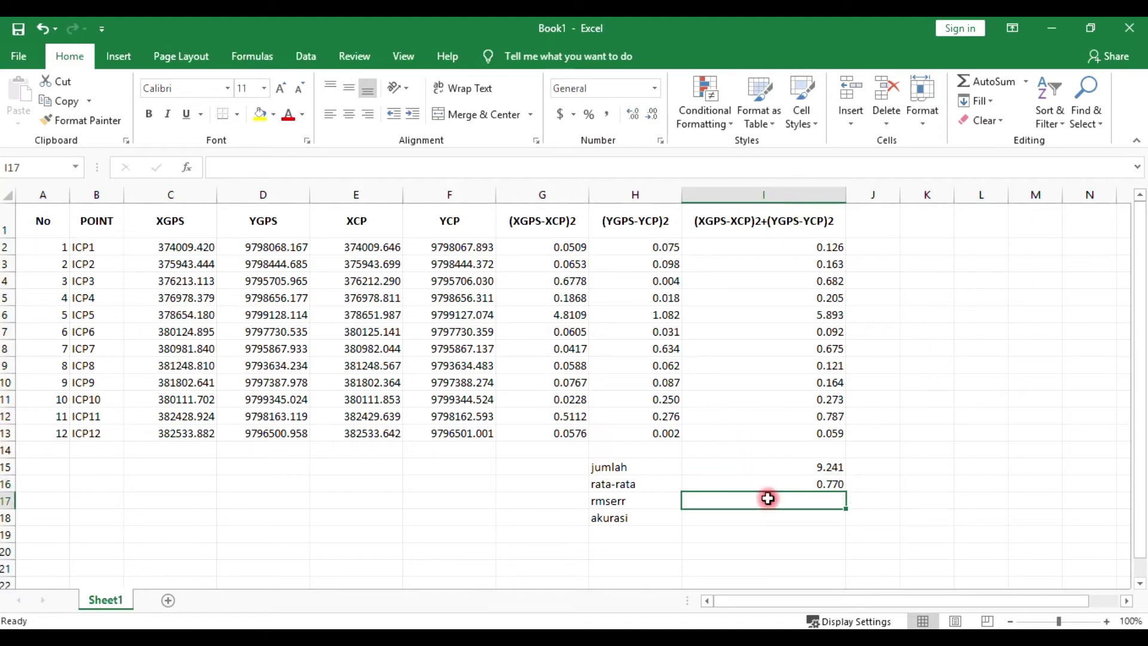
pyautogui.write('=S')
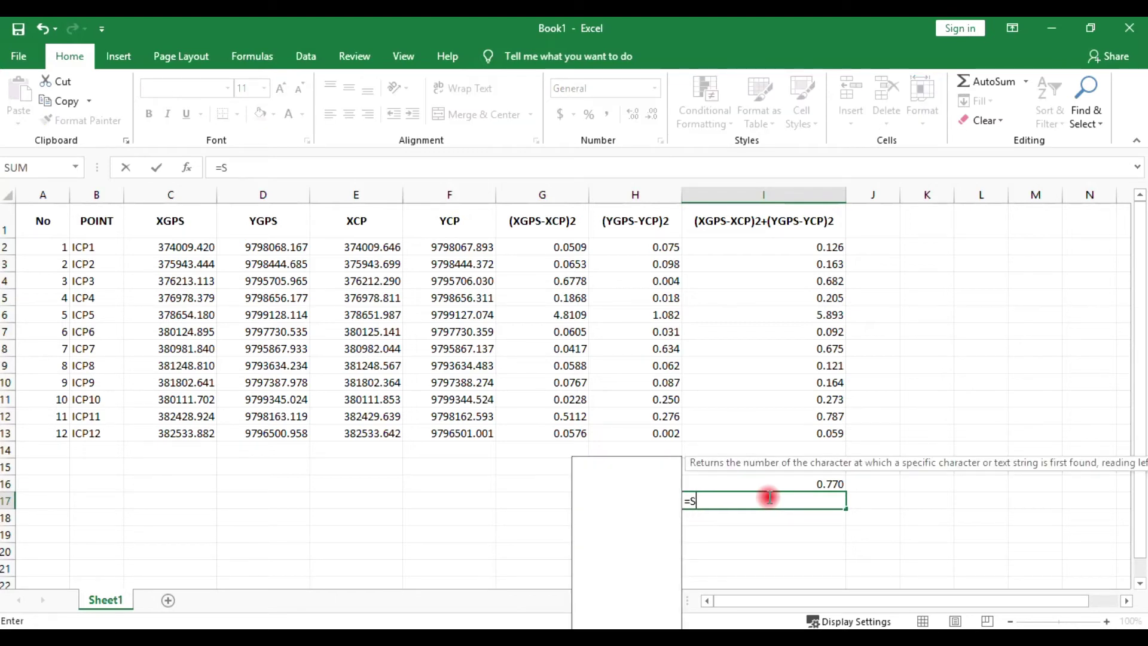
pyautogui.write('QRT(')
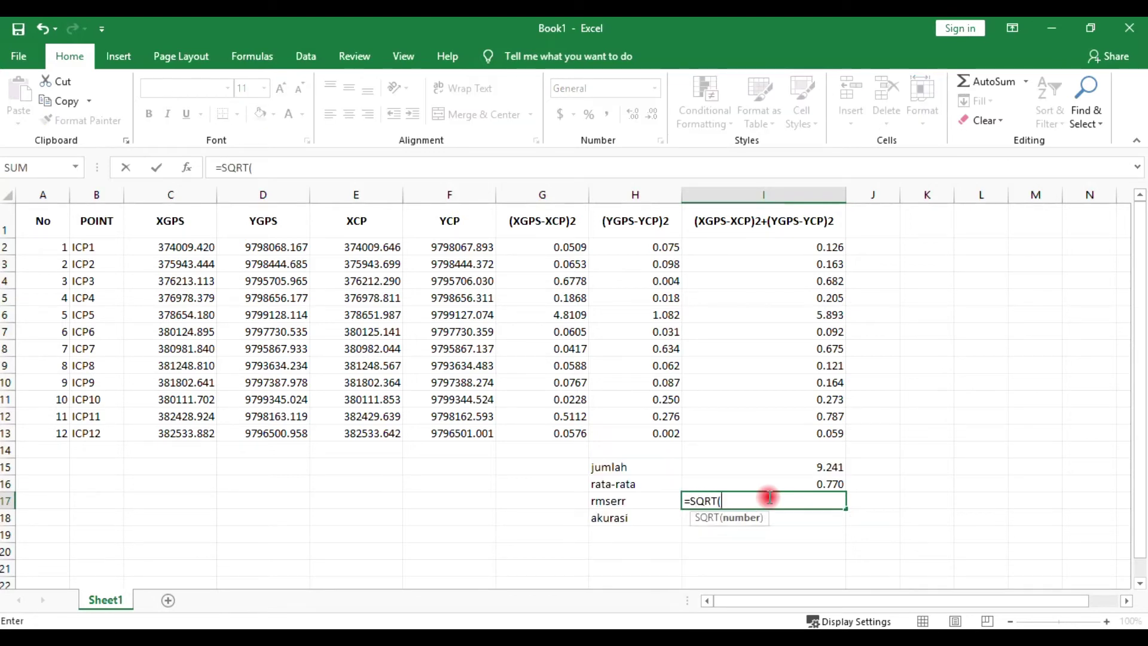
pyautogui.click(772, 482)
pyautogui.write(')')
pyautogui.press('Return')
pyautogui.click(780, 500)
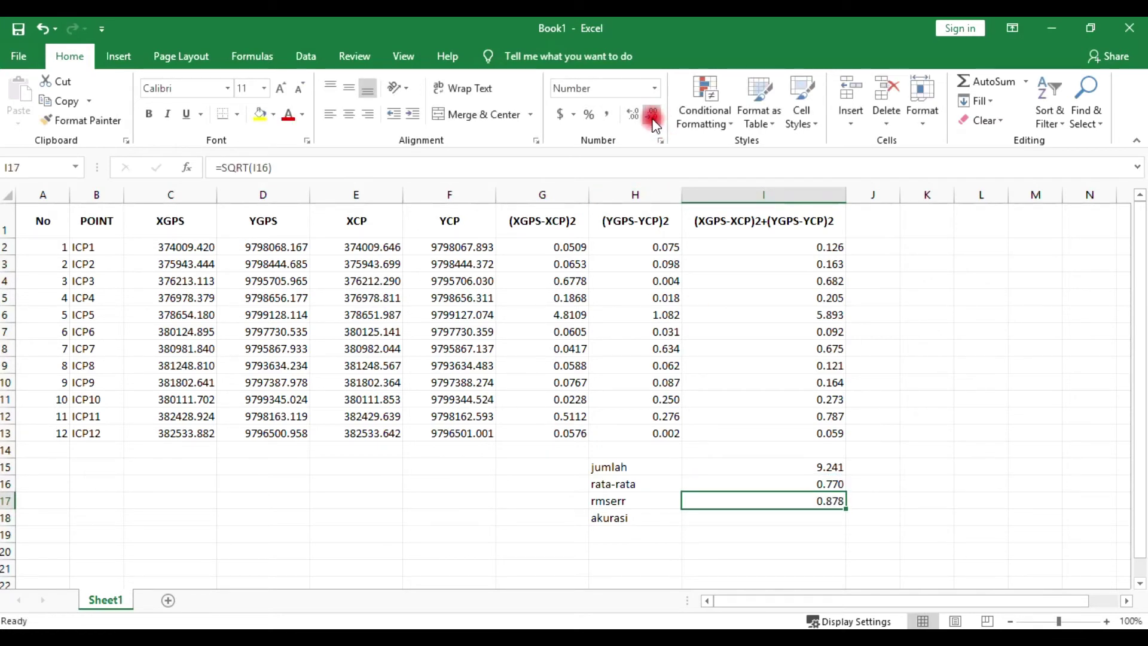
# Step: Enter =1.5175*I17 in the akurasi cell I18 and reduce the result to three decimal places
pyautogui.click(725, 512)
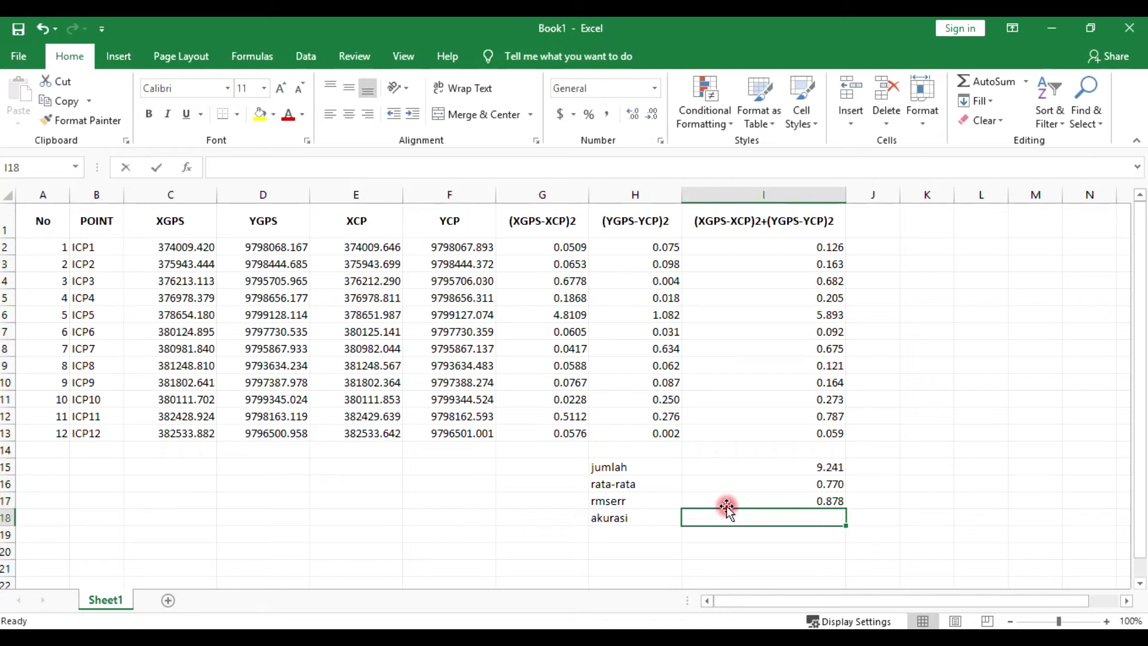
pyautogui.write('=1.5175')
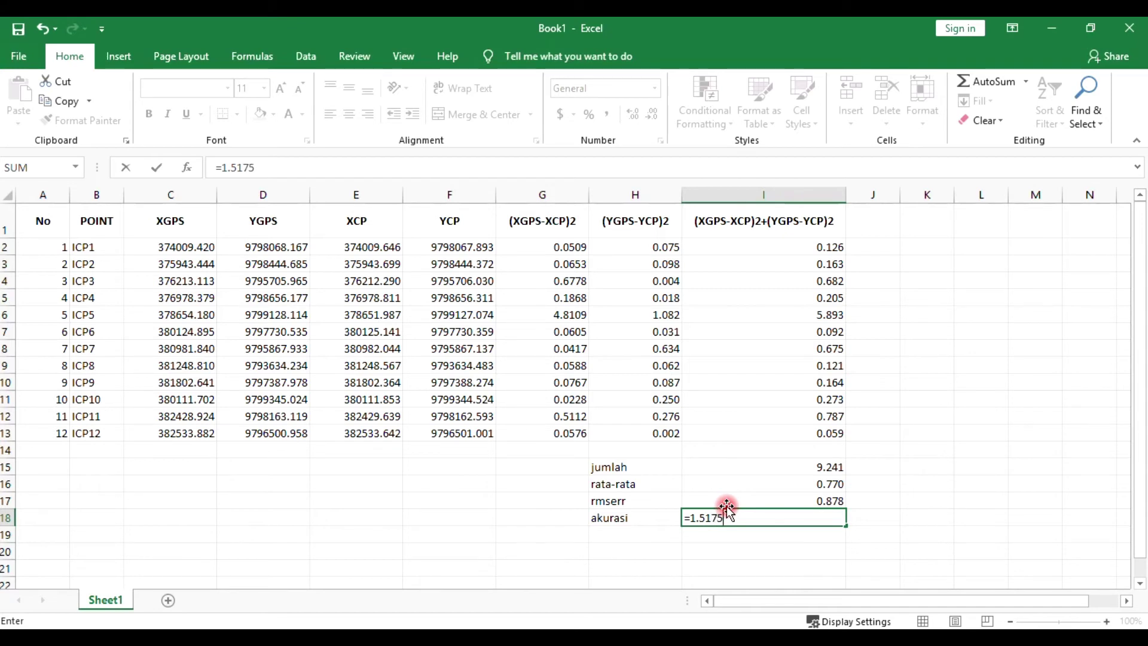
pyautogui.write('*')
pyautogui.click(777, 502)
pyautogui.press('Return')
pyautogui.click(779, 515)
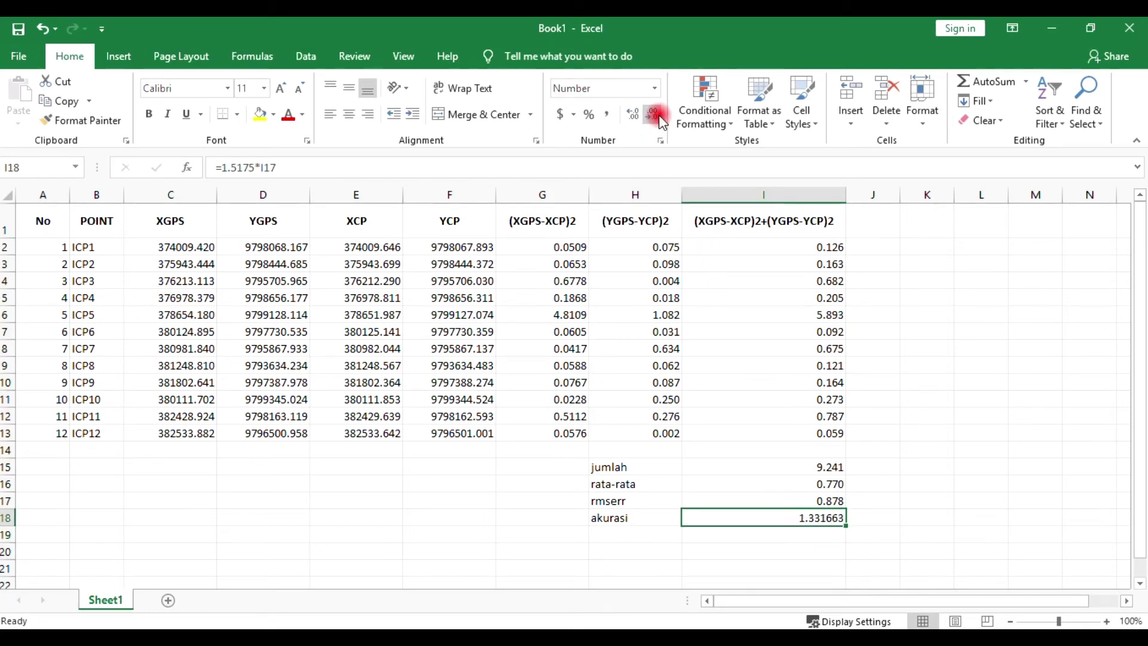
pyautogui.click(1036, 468)
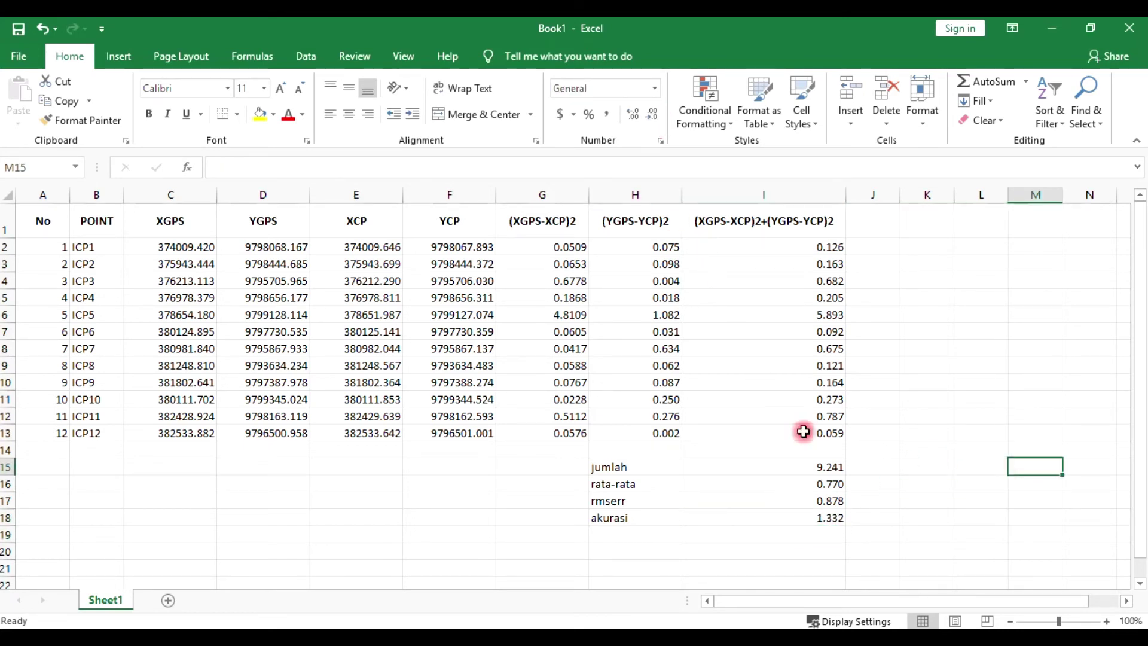
# Step: Apply all borders to the main coordinate table in A1:I13
pyautogui.moveTo(57, 225); pyautogui.dragTo(366, 328)
pyautogui.moveTo(803, 429); pyautogui.dragTo(807, 437)
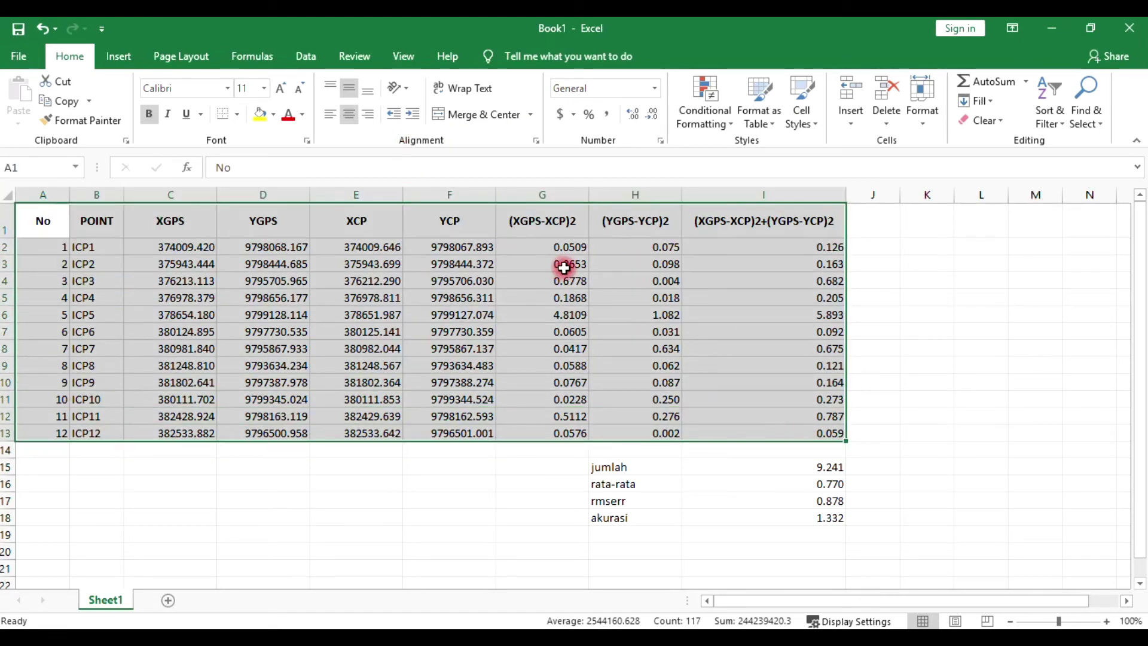
pyautogui.click(238, 116)
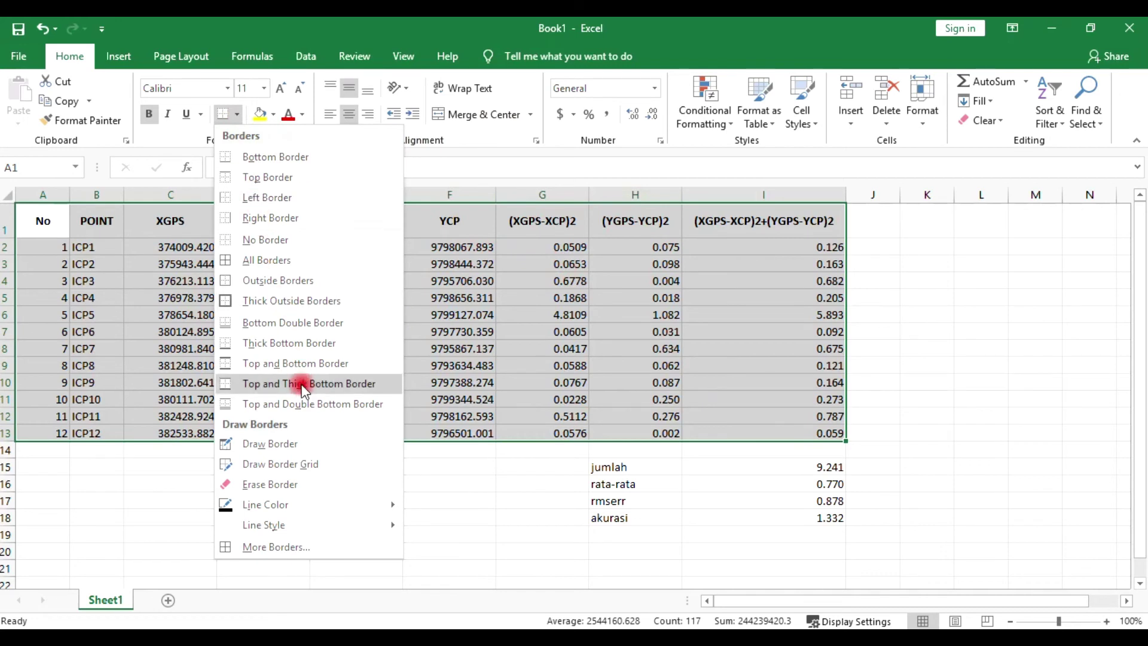
pyautogui.click(293, 263)
pyautogui.click(304, 298)
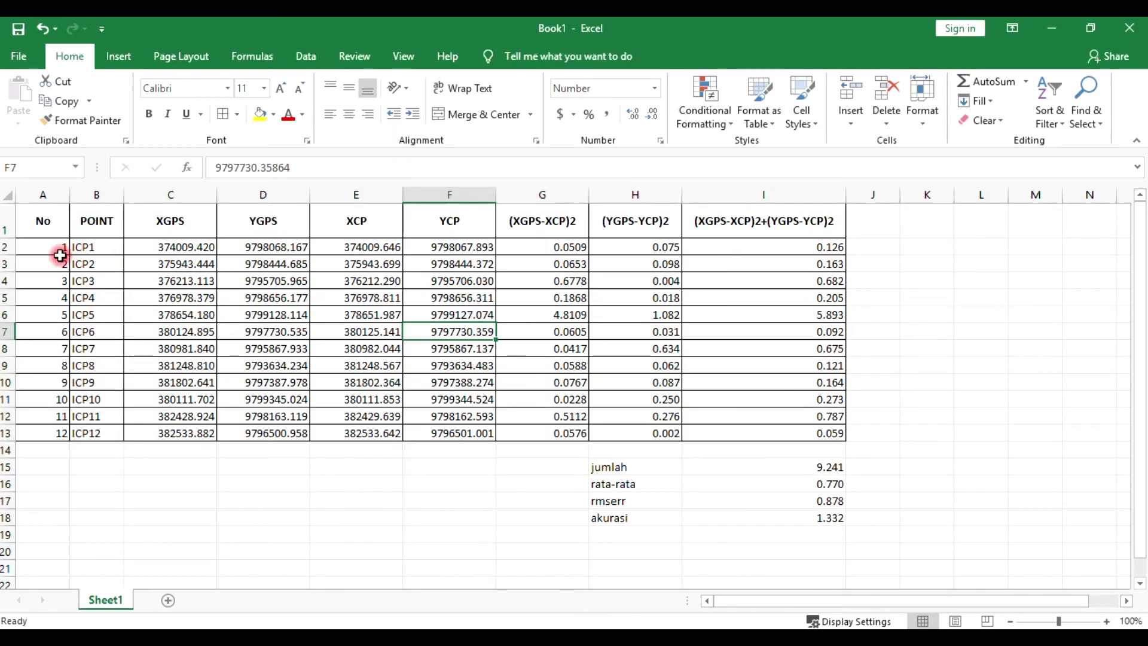
# Step: Center the contents of columns A through I horizontally
pyautogui.click(46, 194)
pyautogui.click(330, 114)
pyautogui.click(349, 115)
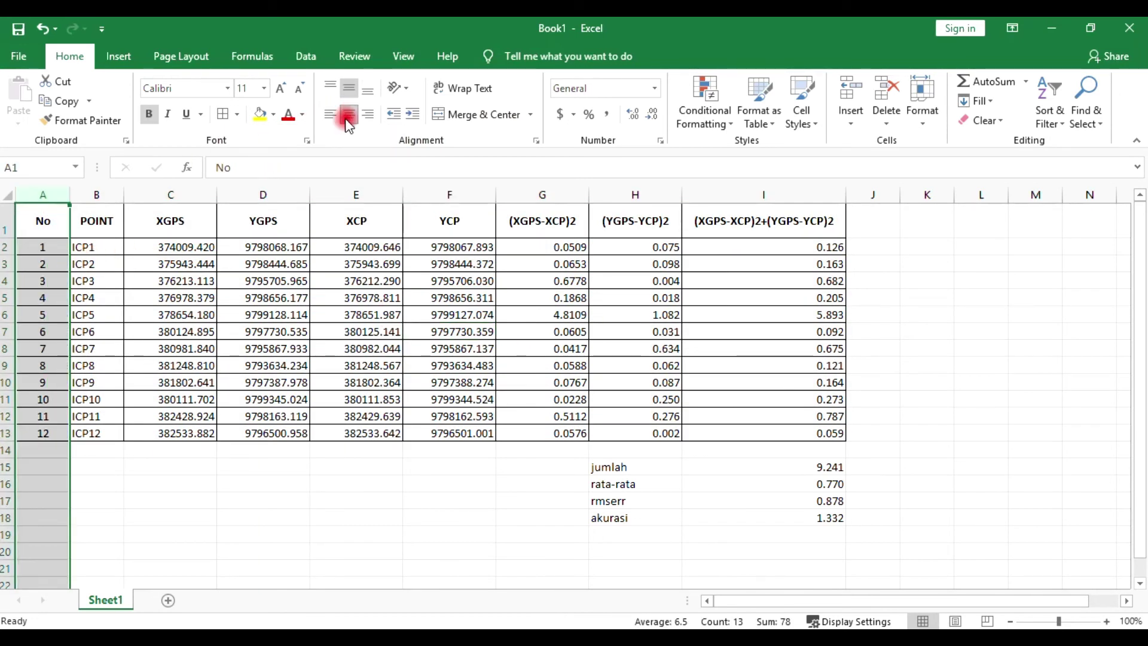
pyautogui.click(334, 315)
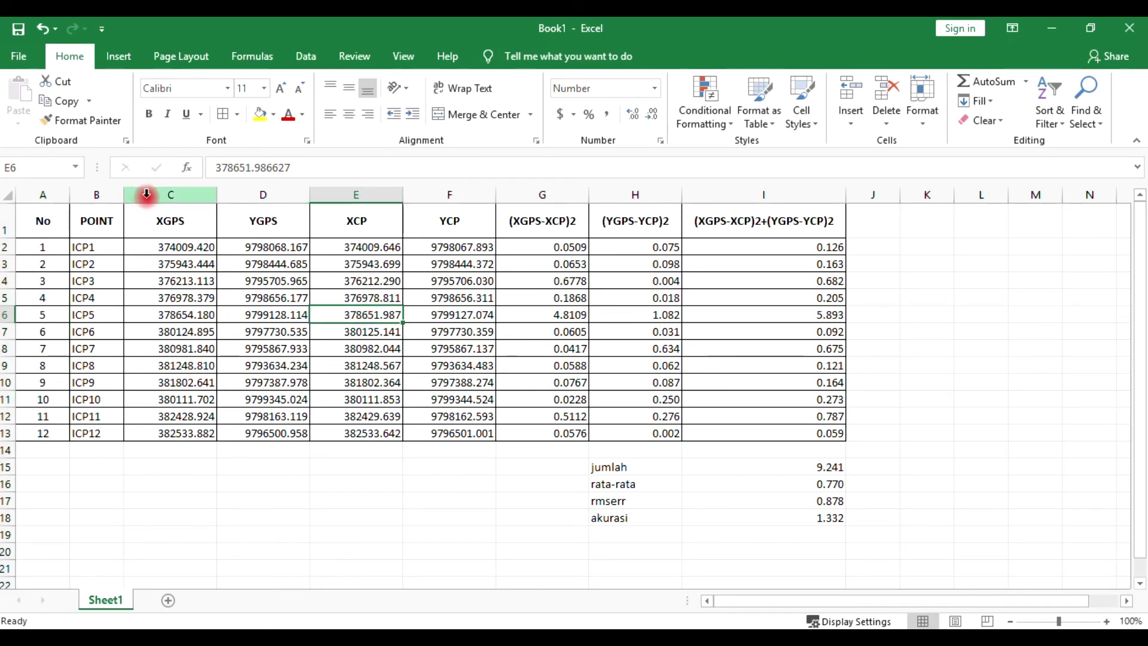
pyautogui.moveTo(102, 194); pyautogui.dragTo(730, 195)
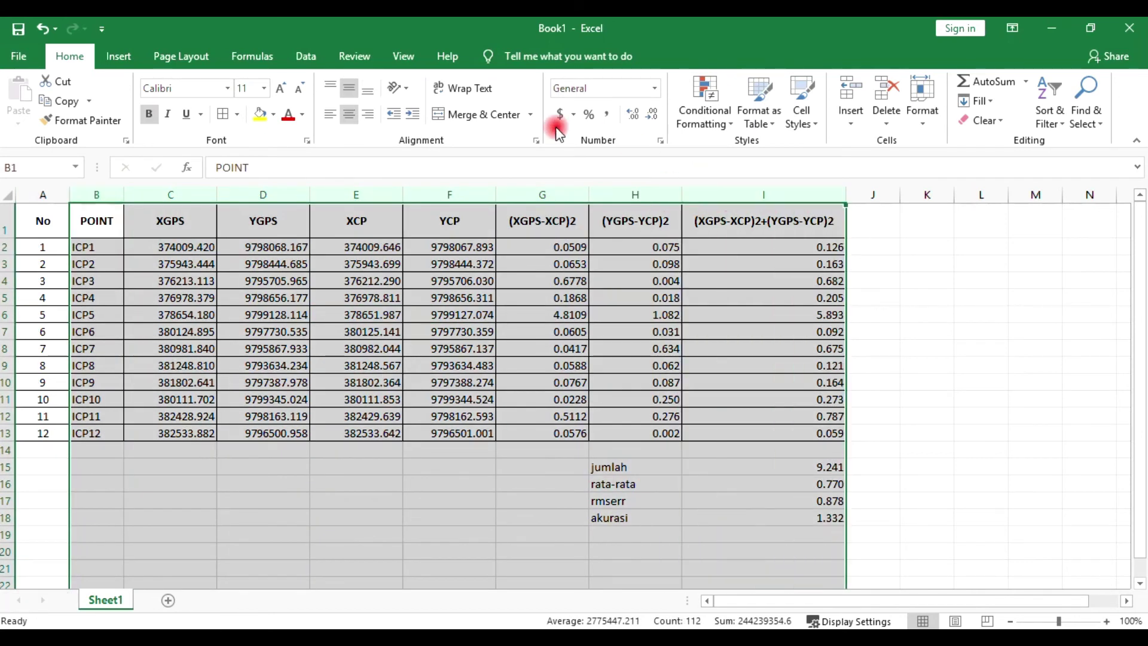
pyautogui.click(348, 114)
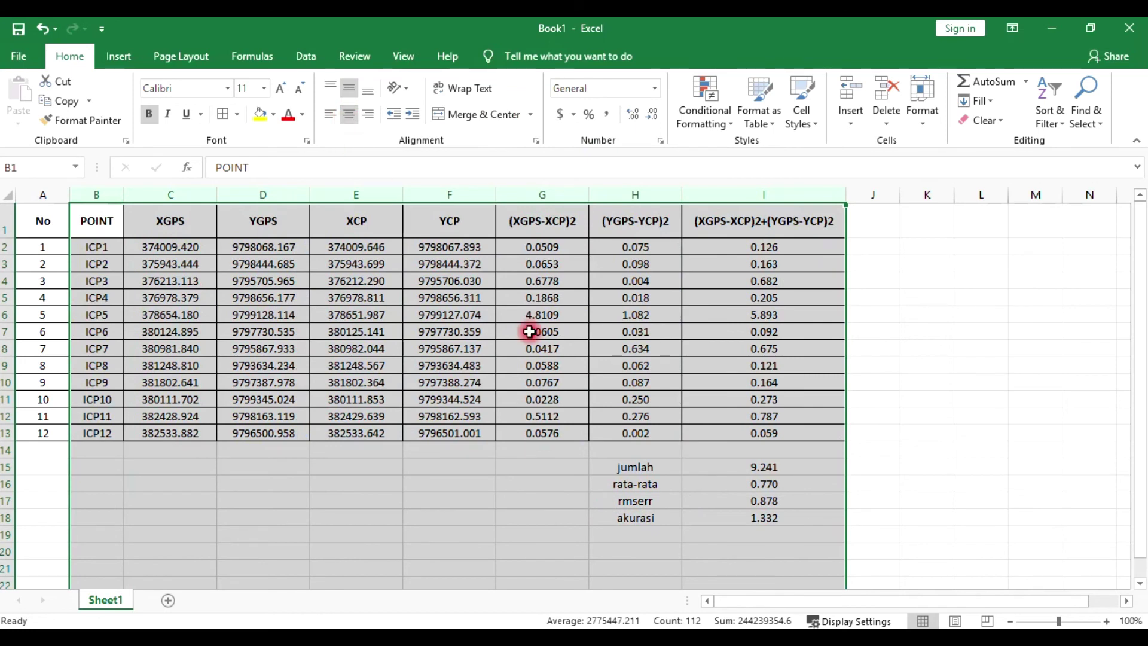
pyautogui.click(603, 383)
# Step: Apply all borders to the summary block in H15:I18
pyautogui.moveTo(648, 468); pyautogui.dragTo(780, 521)
pyautogui.click(225, 114)
pyautogui.click(978, 435)
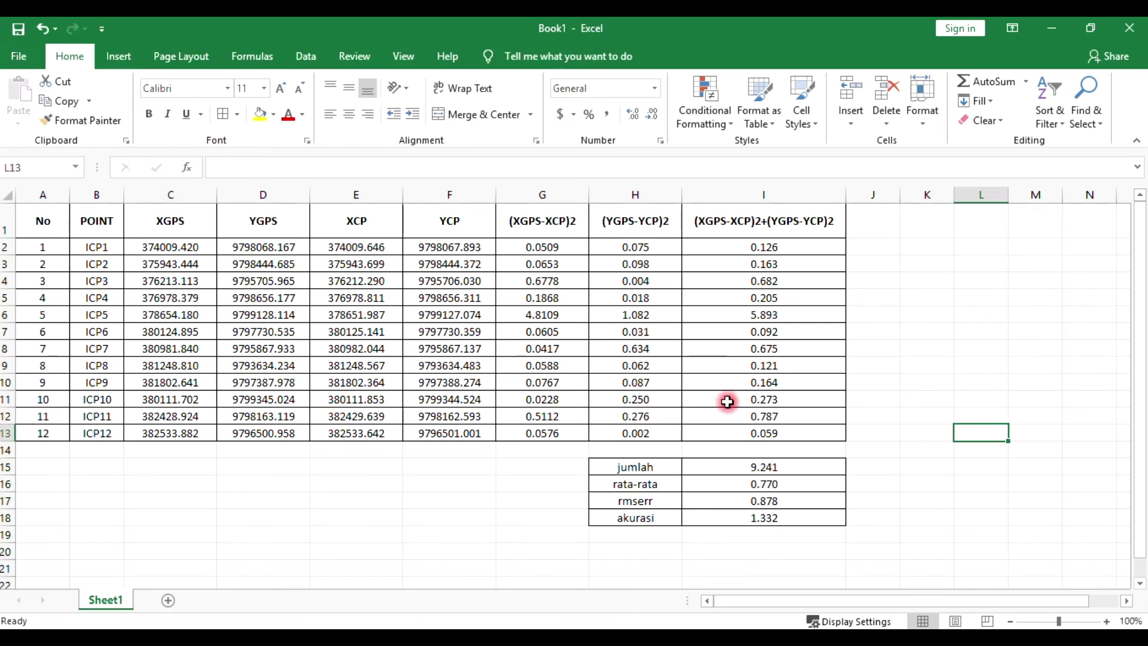
# Step: Highlight the akurasi result in I18 with a yellow fill
pyautogui.click(766, 518)
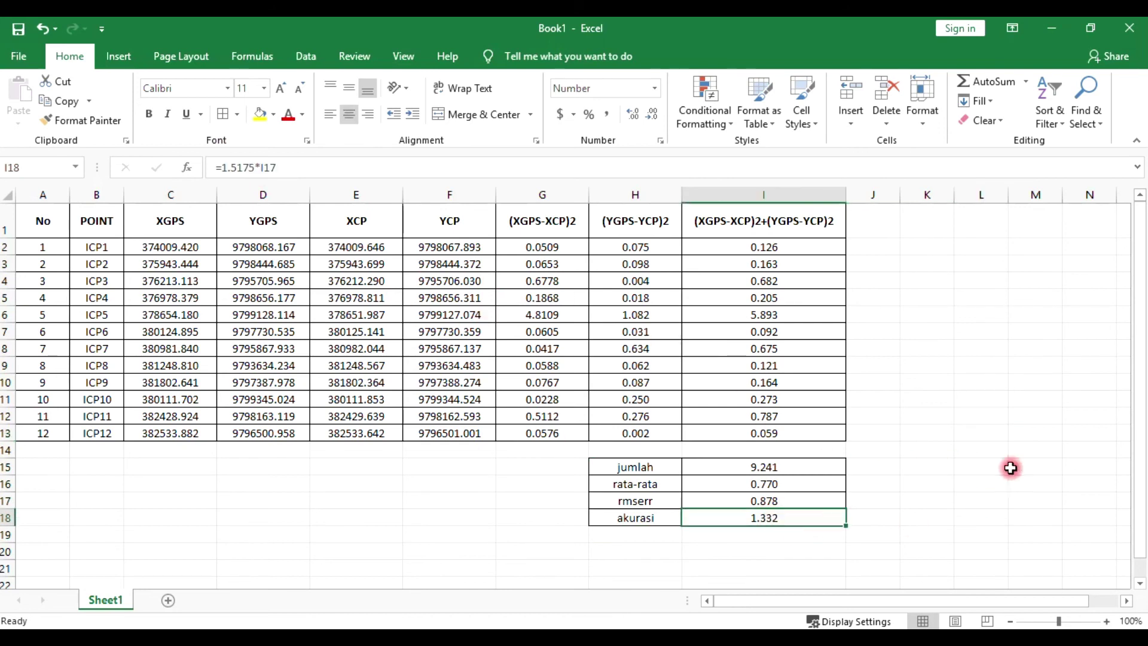
pyautogui.click(259, 114)
pyautogui.click(1082, 451)
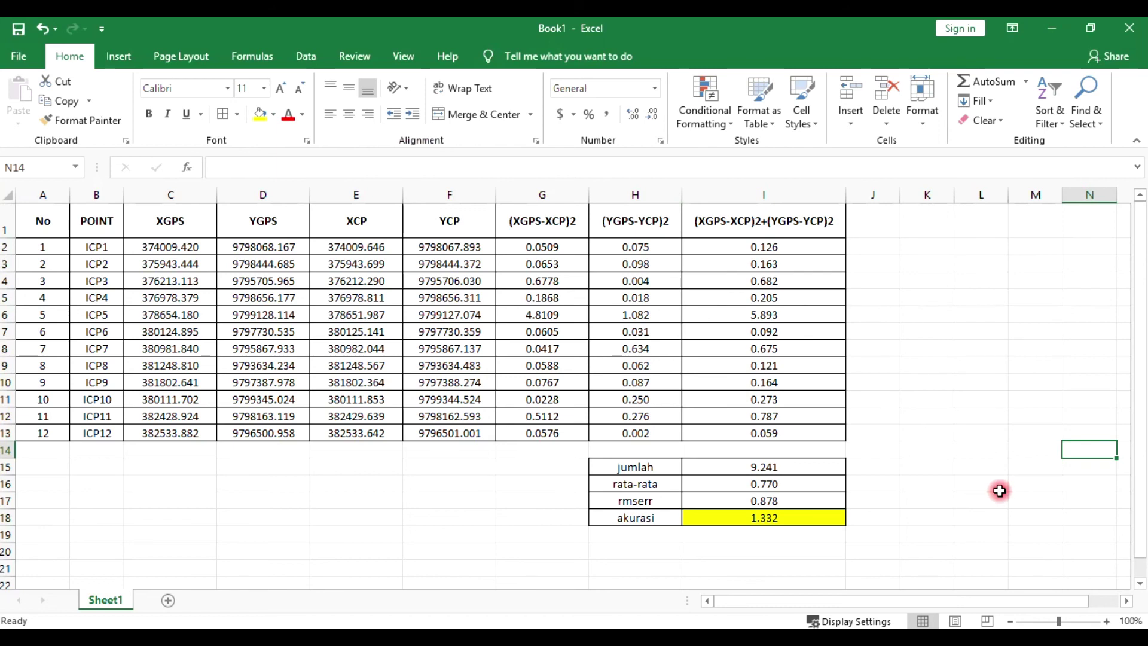